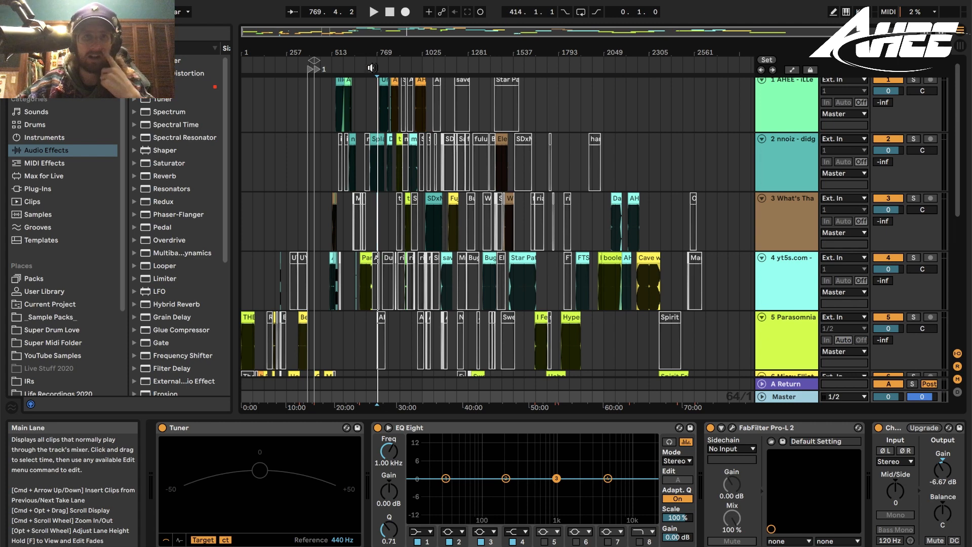
# - Unfold the Master track, show automation, and display the Mixer's Song Tempo envelope in its lane
pyautogui.moveTo(327, 43); pyautogui.dragTo(754, 46)
pyautogui.scroll(-3, 373, 223)
pyautogui.hscroll(-10, 374, 223)
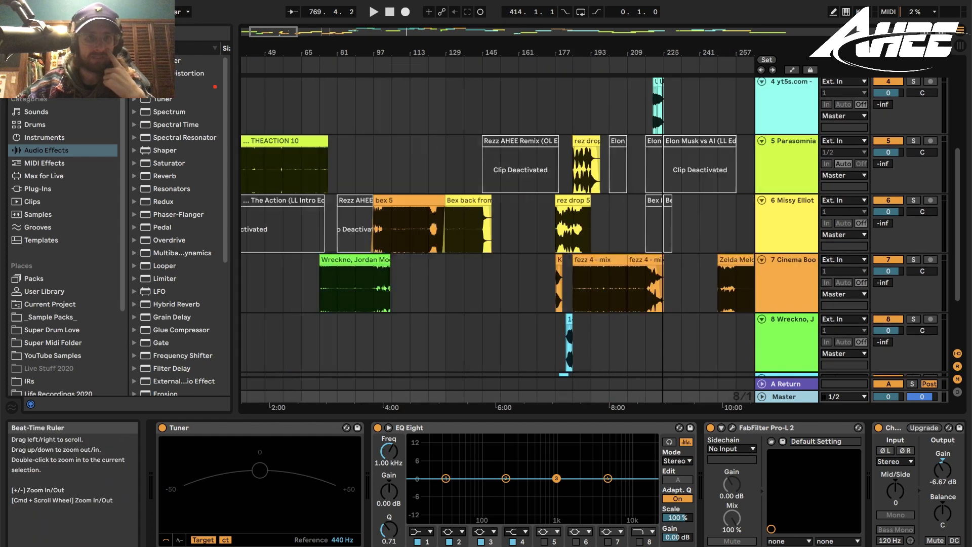
pyautogui.moveTo(705, 89); pyautogui.dragTo(704, 84)
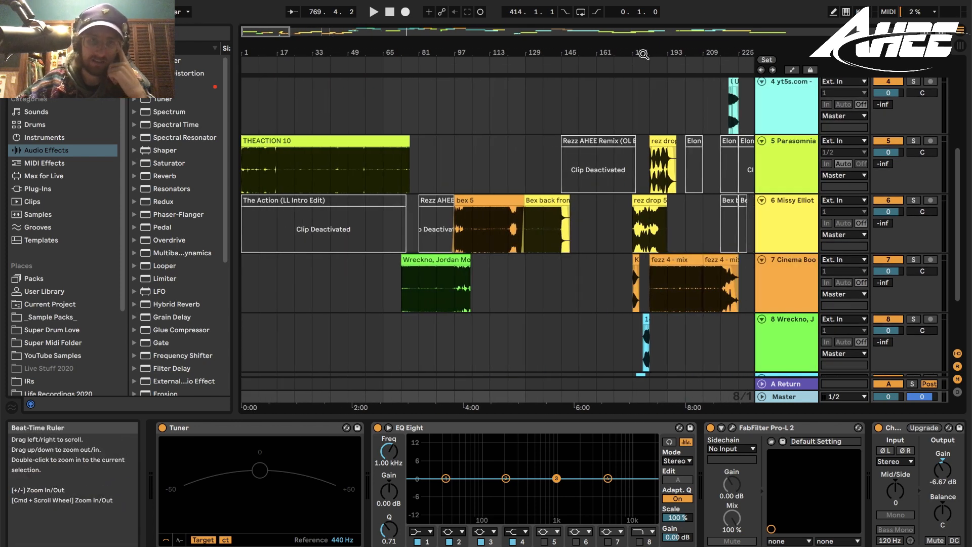
pyautogui.click(763, 397)
pyautogui.press('a')
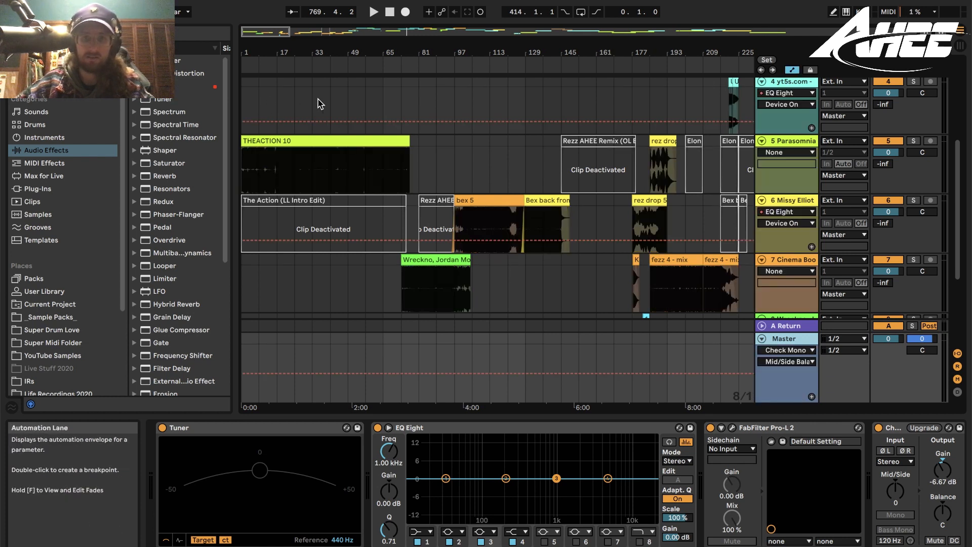
pyautogui.click(786, 350)
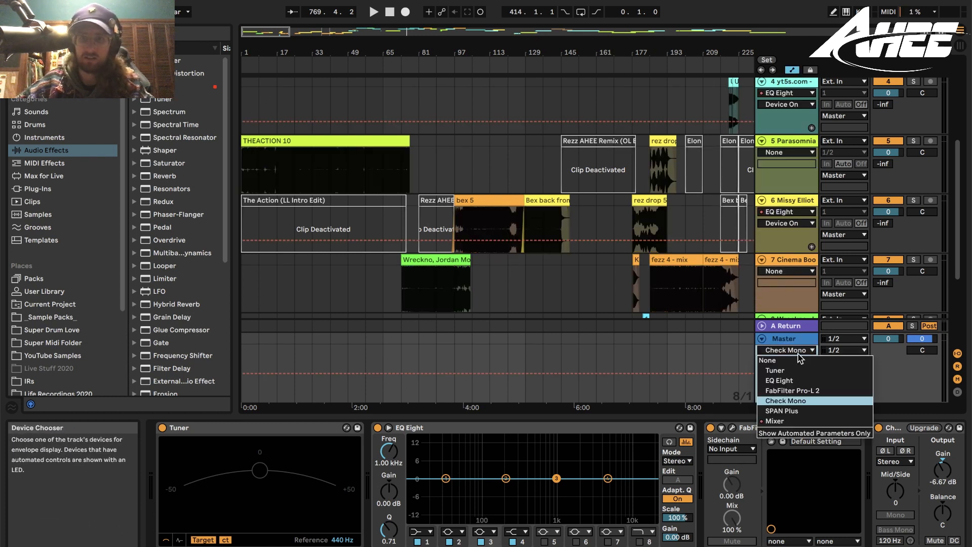
pyautogui.click(799, 425)
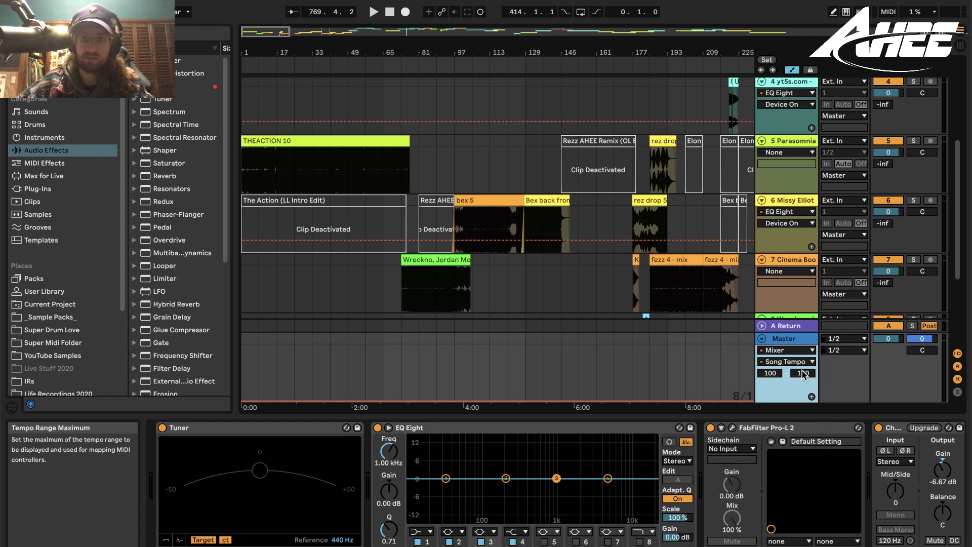
# - Examine the Song Tempo envelope across the whole set, highlighting the long flat stretch that starts at bar 769
pyautogui.moveTo(462, 49); pyautogui.dragTo(462, 9)
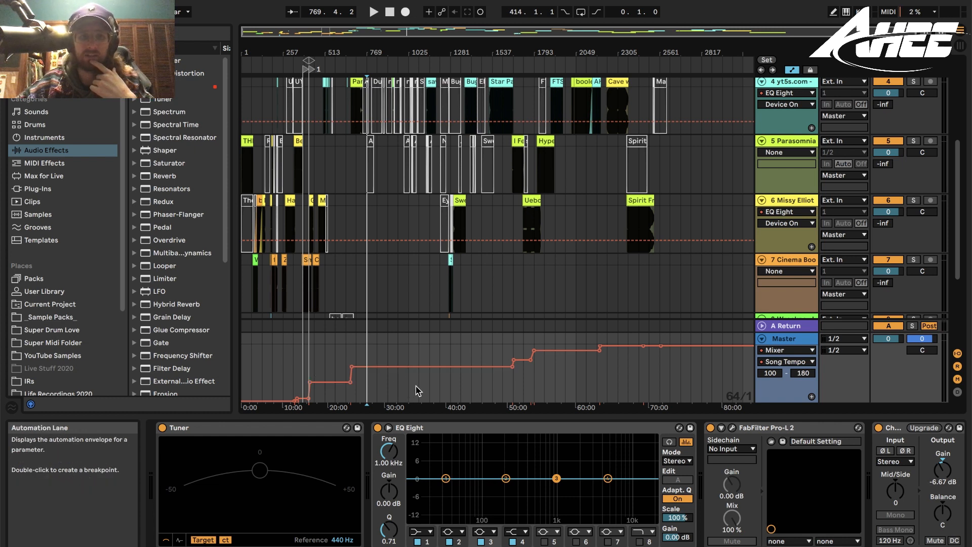
pyautogui.moveTo(417, 386); pyautogui.dragTo(494, 387)
pyautogui.moveTo(367, 392); pyautogui.dragTo(476, 393)
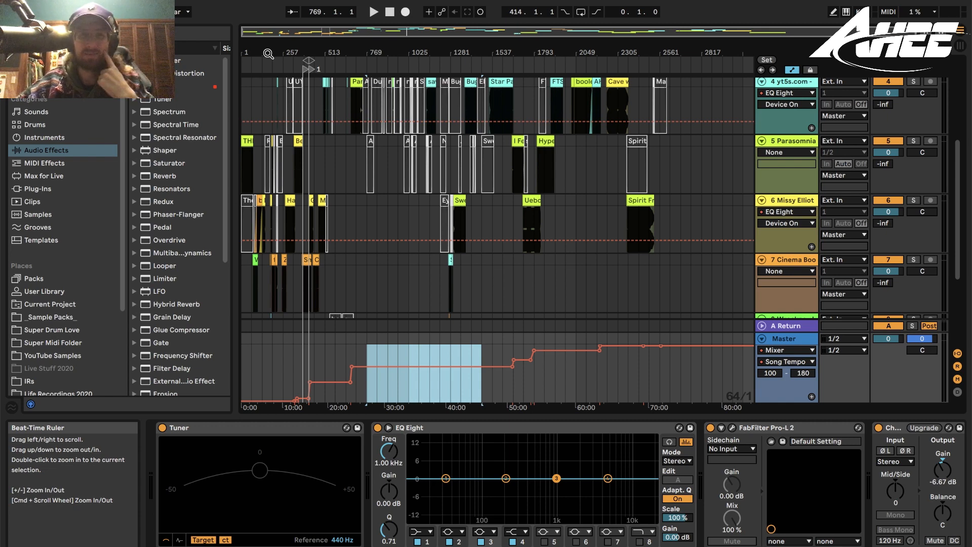
pyautogui.moveTo(268, 53); pyautogui.dragTo(292, 54)
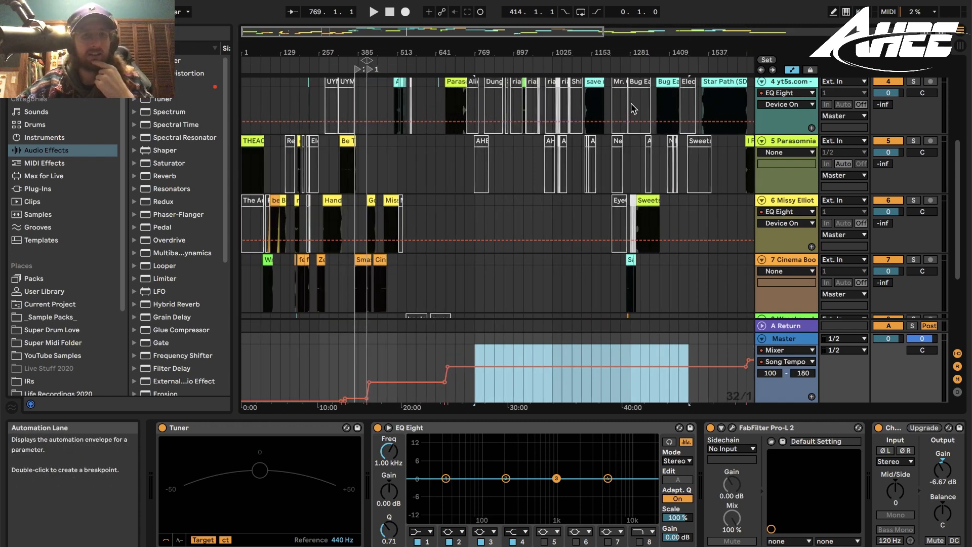
pyautogui.moveTo(569, 50); pyautogui.dragTo(568, 41)
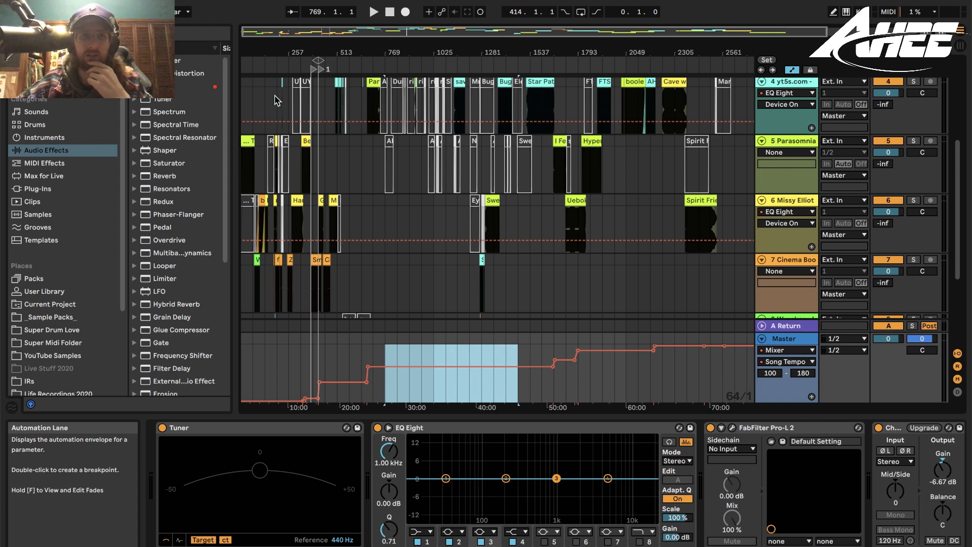
# - Select the first 17 bars of the THEACTION 10 clip at the start of the set to inspect the intro
pyautogui.moveTo(249, 52); pyautogui.dragTo(267, 141)
pyautogui.click(259, 140)
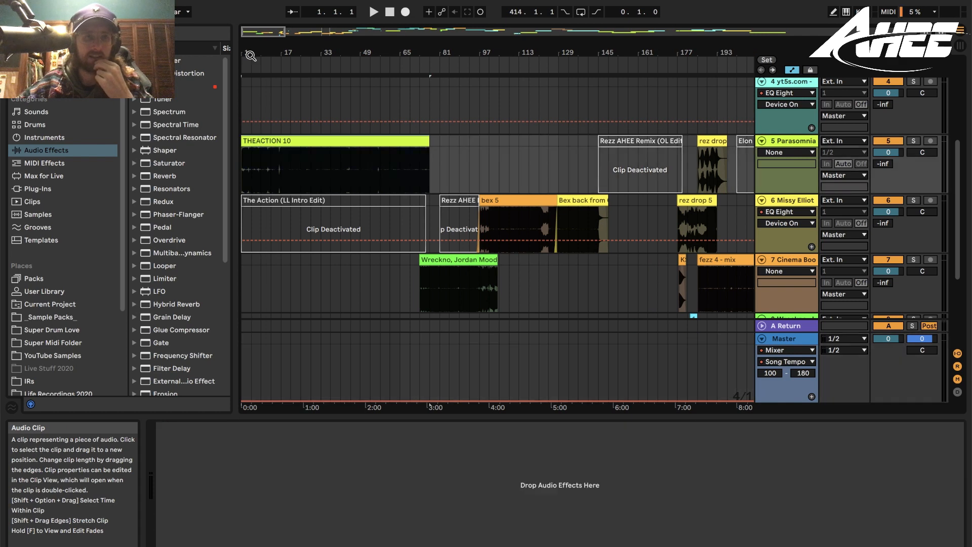
pyautogui.press('z')
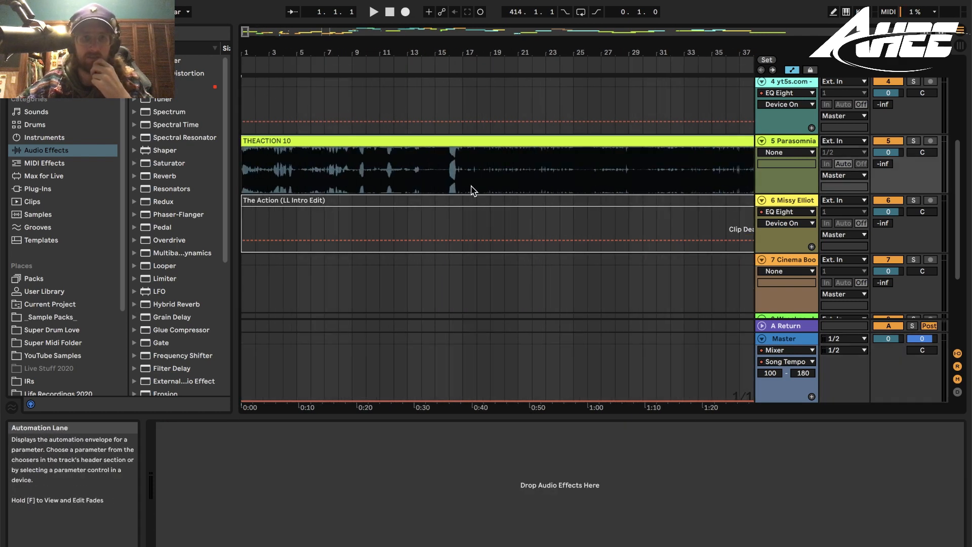
pyautogui.moveTo(472, 191); pyautogui.dragTo(228, 189)
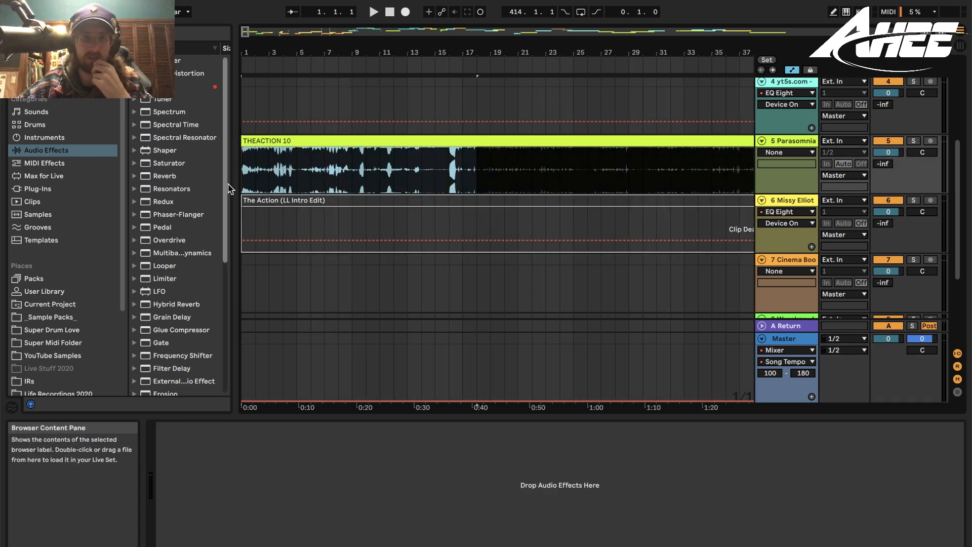
pyautogui.moveTo(282, 52); pyautogui.dragTo(282, 50)
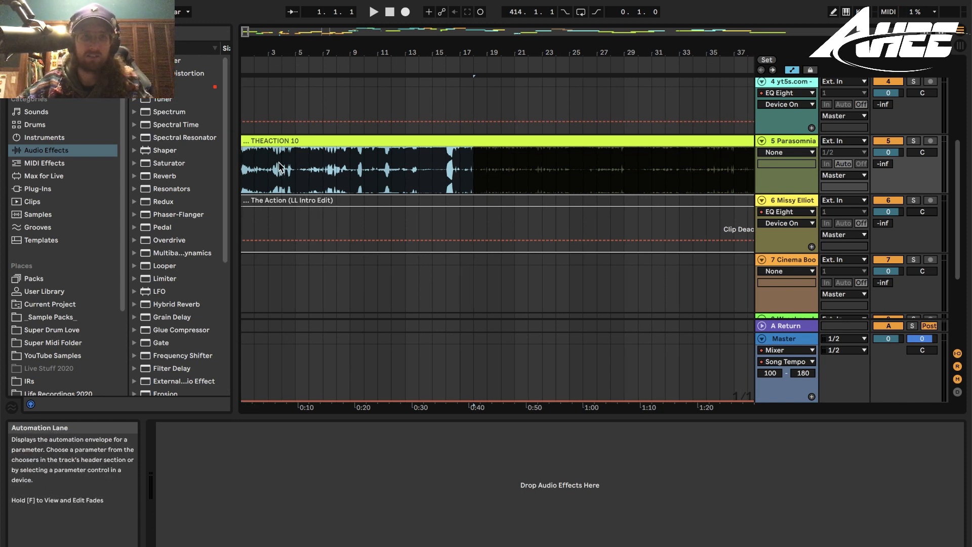
# - Highlight bars 2 to 8 of THEACTION 10 and audition the intro from bar 2 and from around bar 15
pyautogui.moveTo(259, 188); pyautogui.dragTo(351, 186)
pyautogui.moveTo(243, 51); pyautogui.dragTo(247, 65)
pyautogui.press('space')
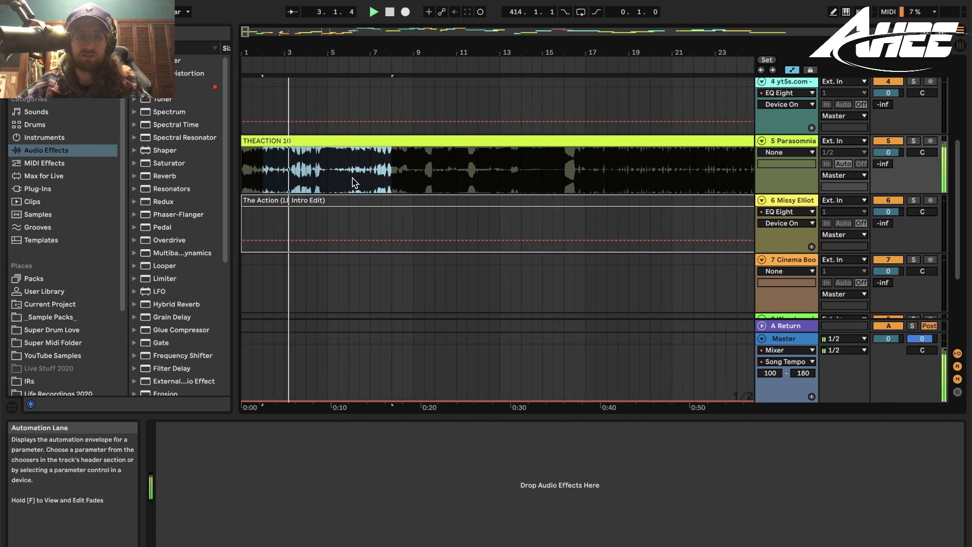
pyautogui.click(392, 178)
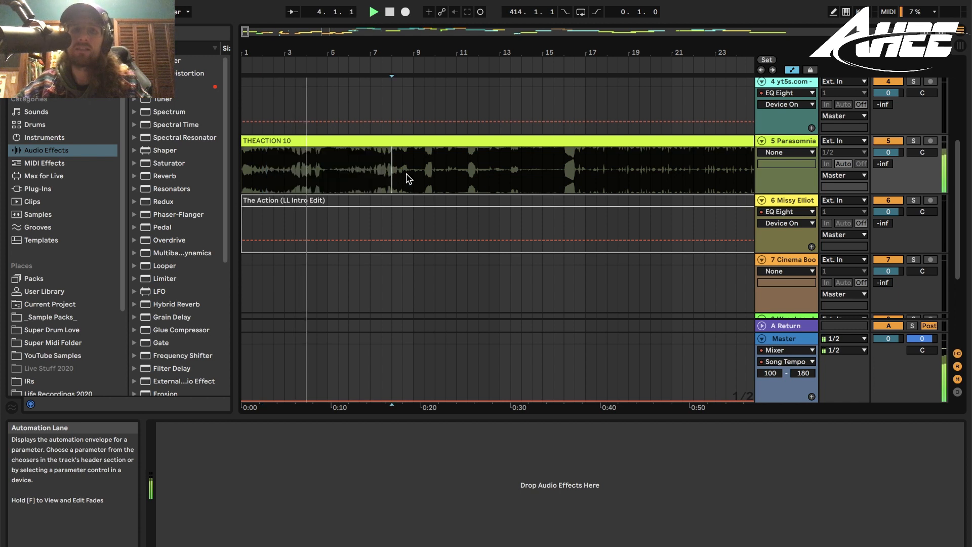
pyautogui.click(539, 174)
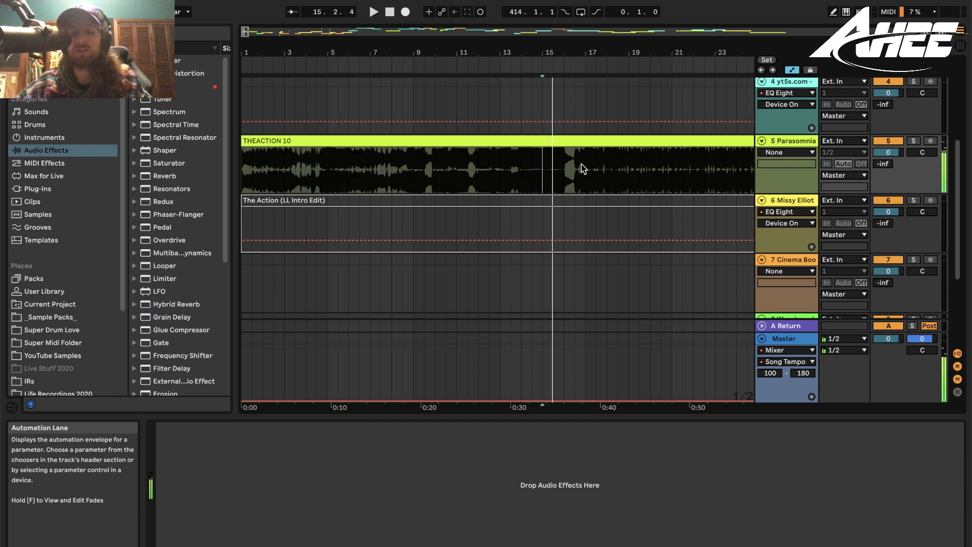
# - Play THEACTION 10 briefly from the middle of bar 17 to hear the section after the intro
pyautogui.click(578, 172)
pyautogui.hscroll(5, 507, 203)
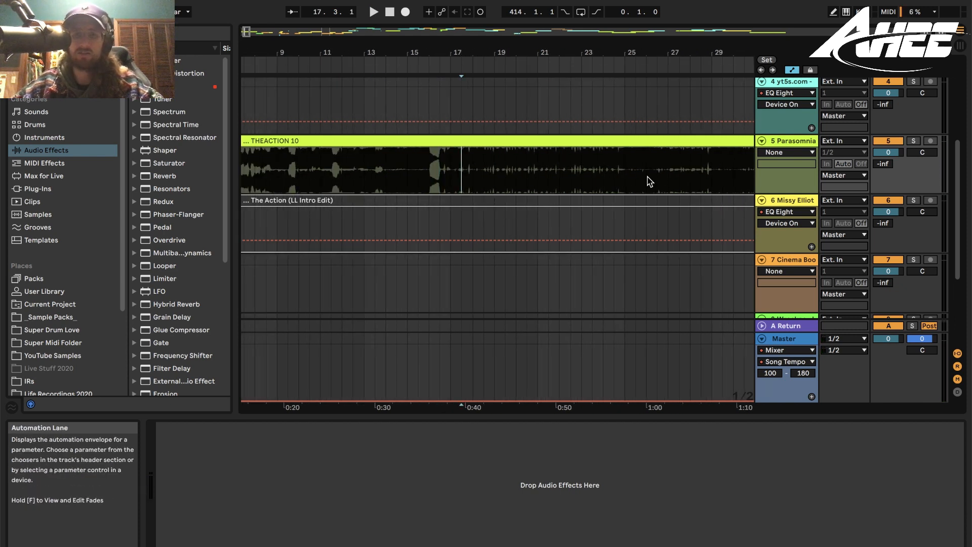
pyautogui.press('space')
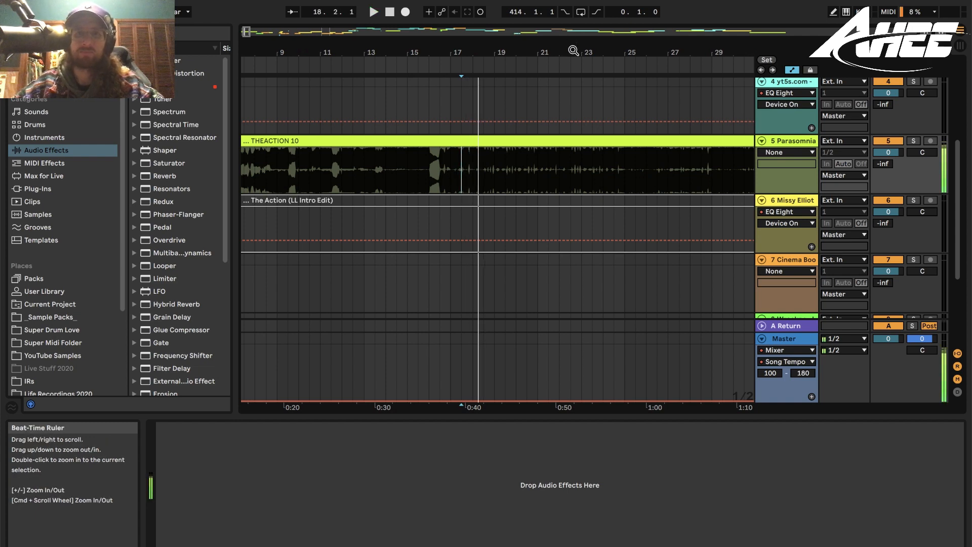
pyautogui.press('space')
# - Solo track 5 and listen to the end of THEACTION 10 from bar 72, placing the insert marker at bar 73
pyautogui.moveTo(594, 54); pyautogui.dragTo(303, 51)
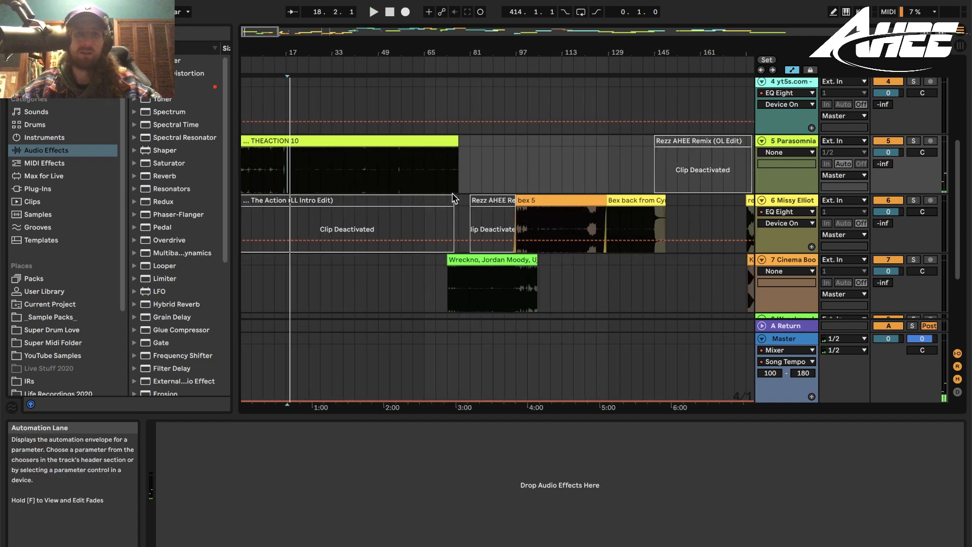
pyautogui.moveTo(458, 53); pyautogui.dragTo(462, 69)
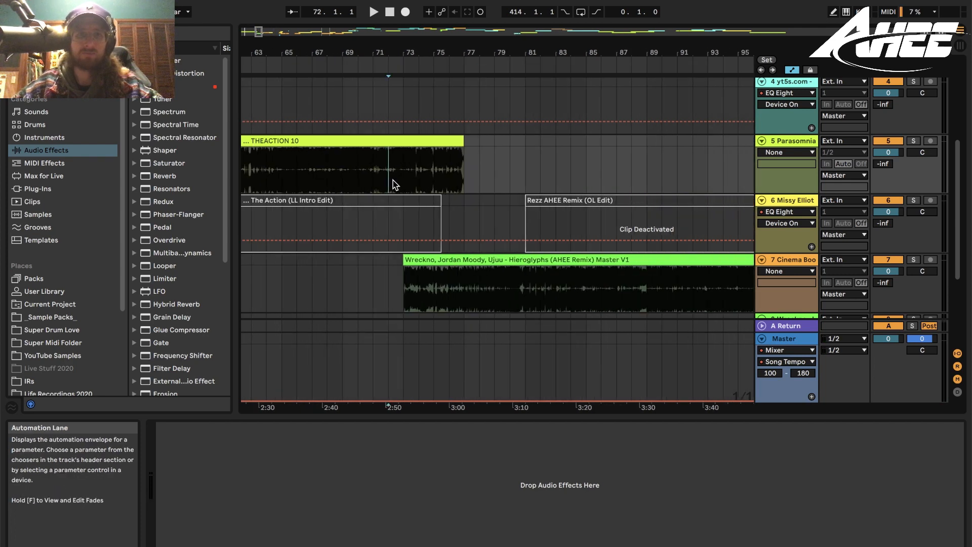
pyautogui.click(915, 143)
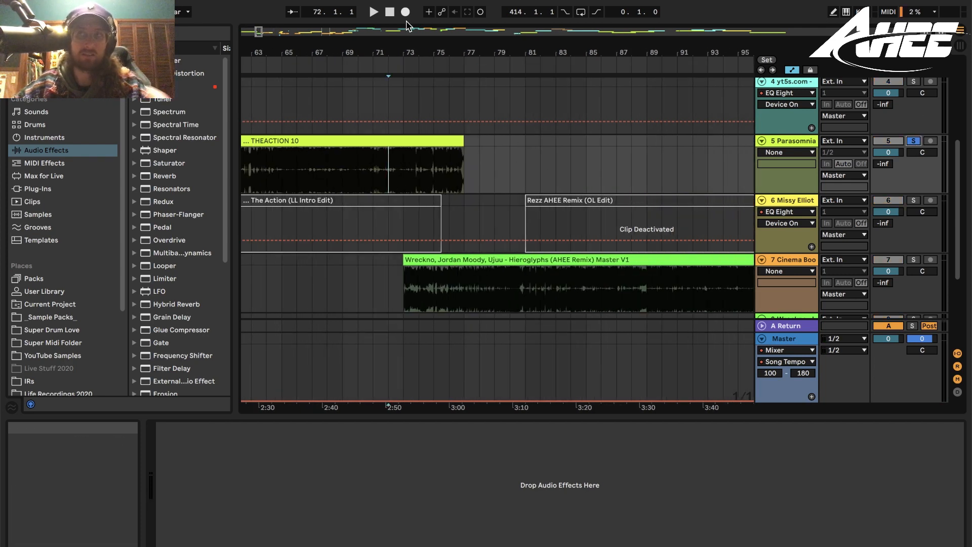
pyautogui.moveTo(408, 51); pyautogui.dragTo(408, 81)
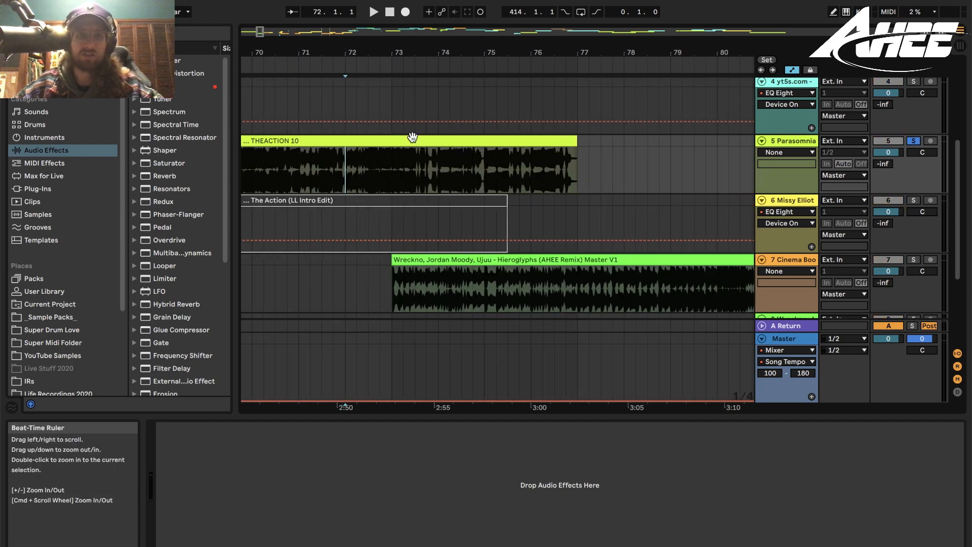
pyautogui.press('space')
pyautogui.click(392, 175)
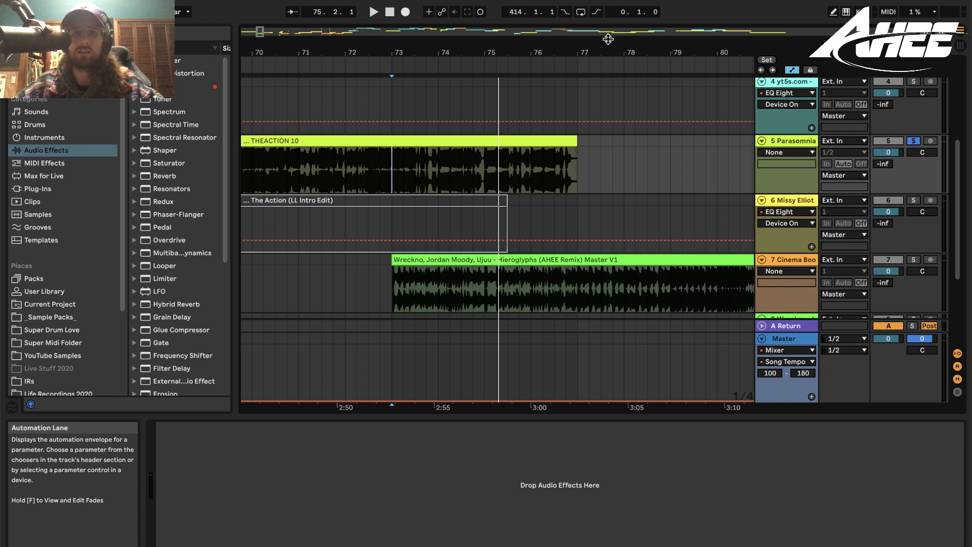
# - Hide the automation lanes and audition the Hieroglyphs (AHEE Remix) clip from bar 73 with track 7 soloed
pyautogui.press('a')
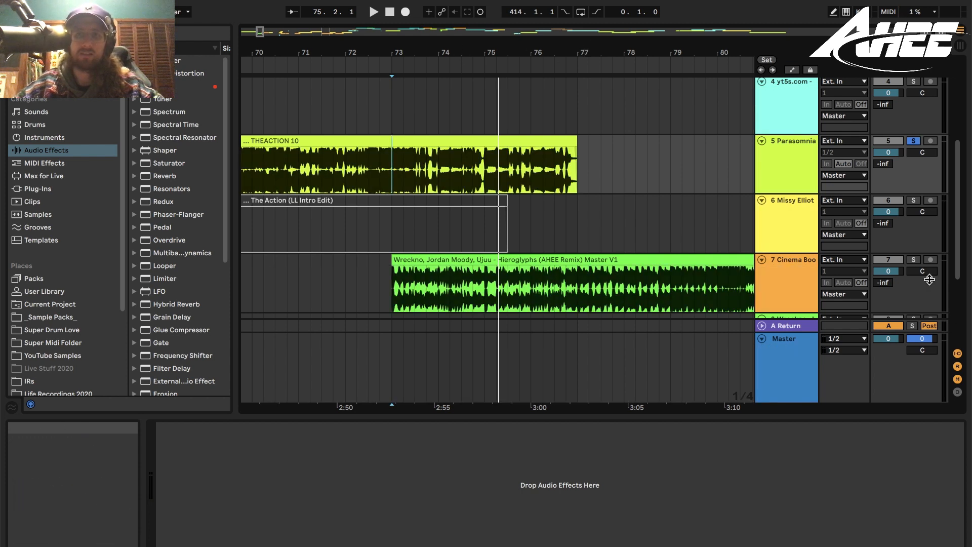
pyautogui.click(914, 260)
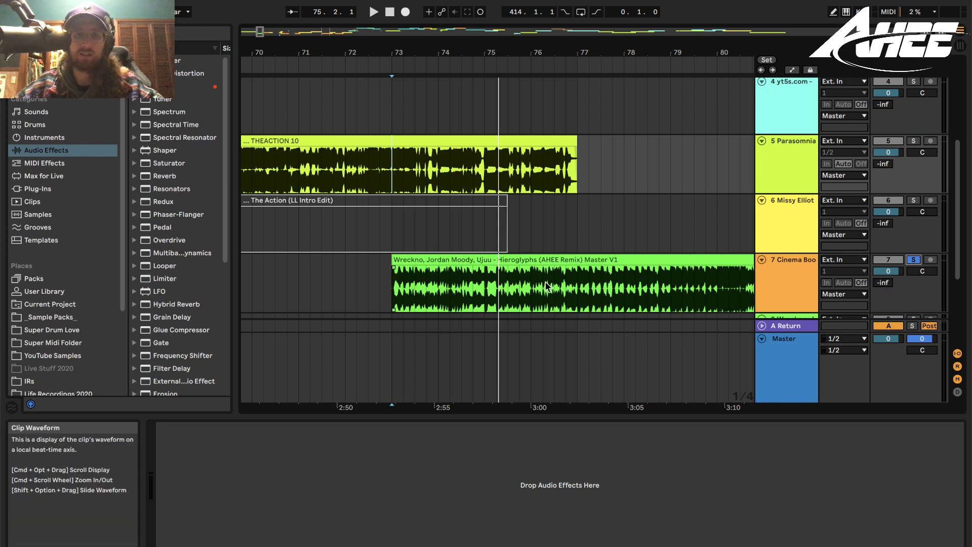
pyautogui.press('space')
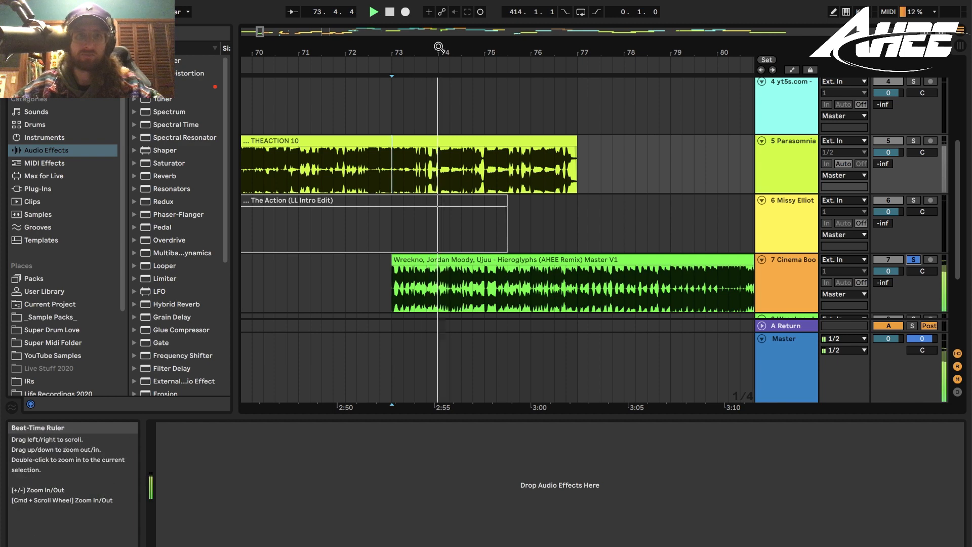
pyautogui.moveTo(438, 47); pyautogui.dragTo(612, 30)
pyautogui.press('space')
# - Try moving the Hieroglyphs clip's start to bar 65, audition it there, and undo the move
pyautogui.moveTo(603, 286); pyautogui.dragTo(453, 286)
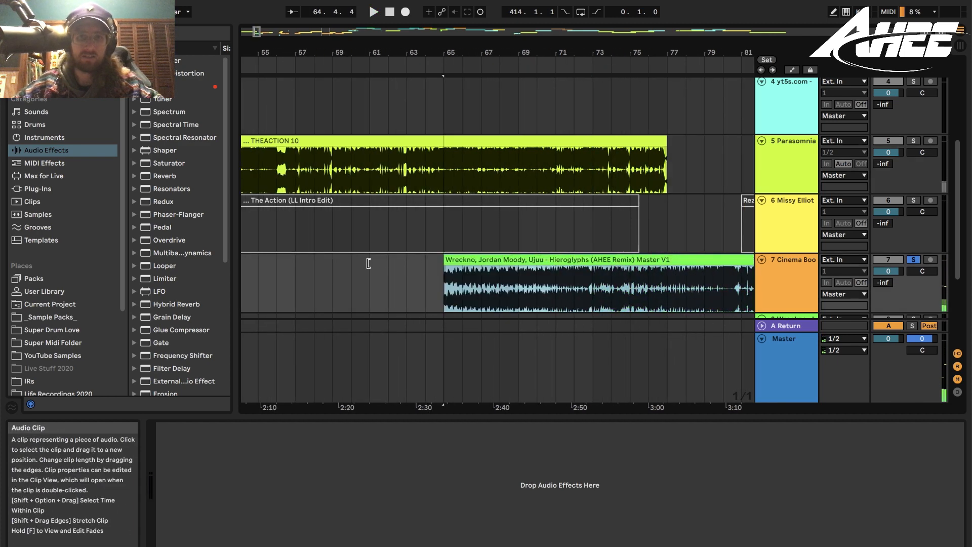
pyautogui.click(447, 293)
pyautogui.press('space')
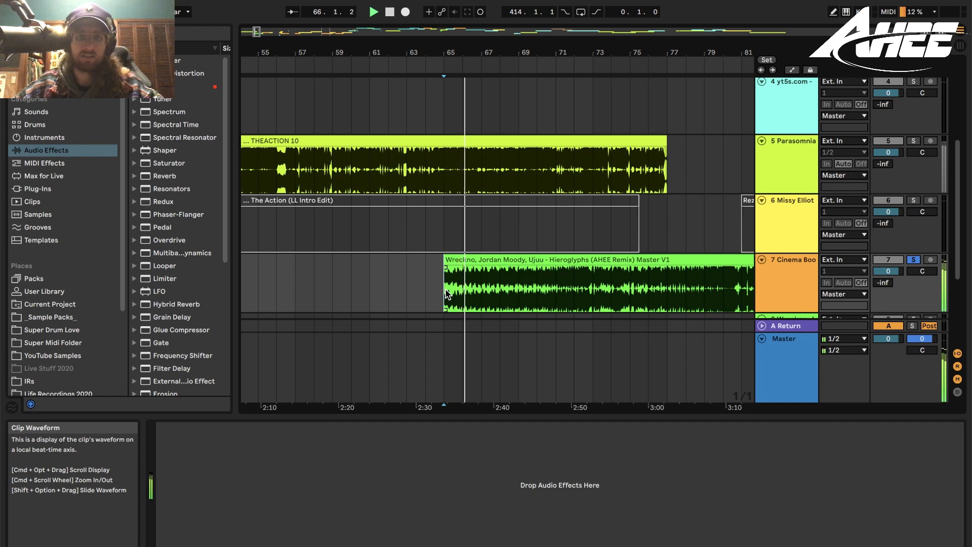
pyautogui.press('super+z')
pyautogui.press('space')
pyautogui.press('space')
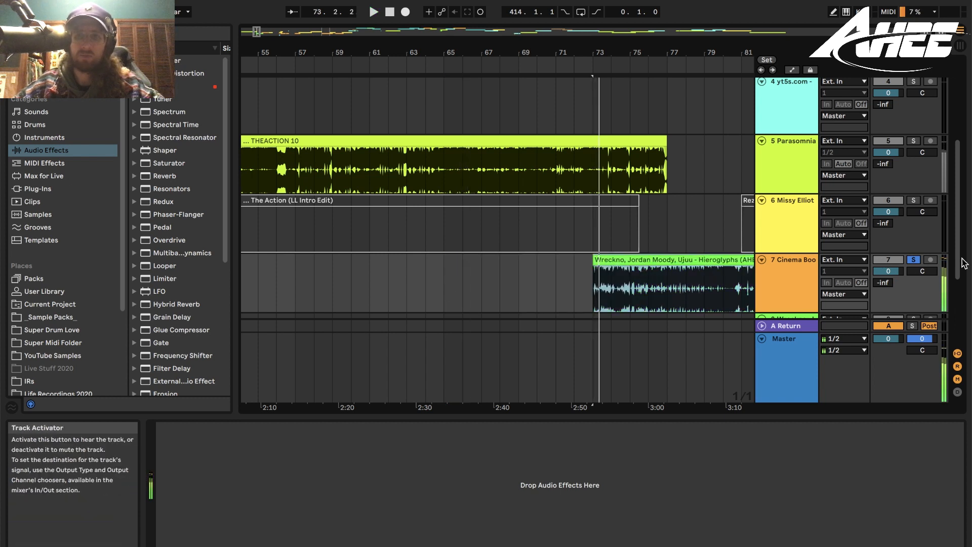
# - Play the overlap of THEACTION 10 and Hieroglyphs together from bar 72 with no track soloed
pyautogui.click(576, 237)
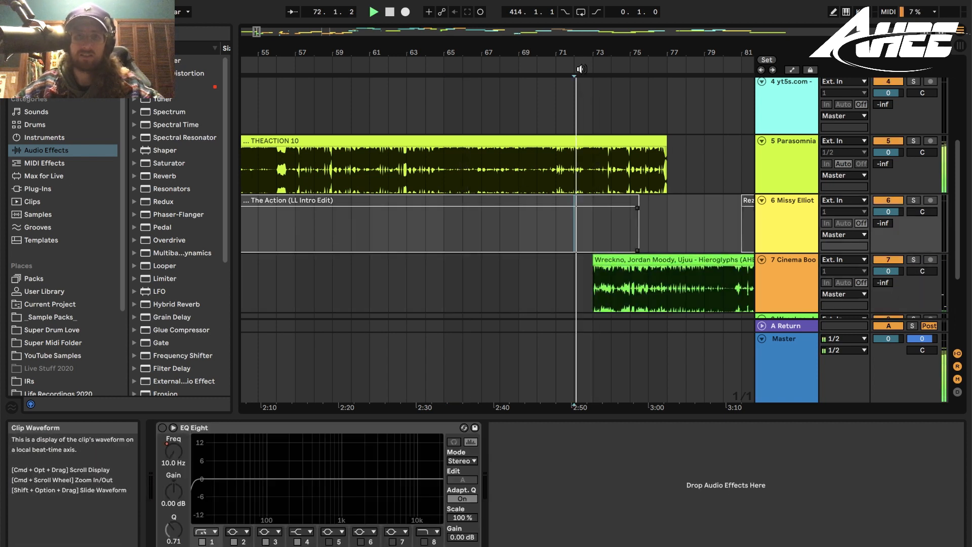
pyautogui.moveTo(616, 49); pyautogui.dragTo(457, 120)
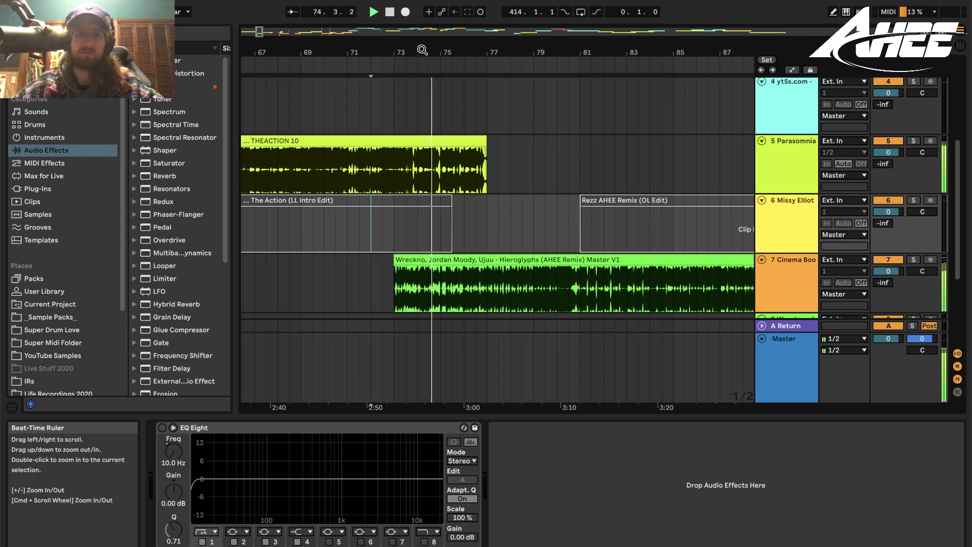
pyautogui.press('space')
# - Examine the transition from Hieroglyphs into the bex 5 clip, mark bar 96 on track 5, and show the whole set
pyautogui.moveTo(434, 54); pyautogui.dragTo(488, 55)
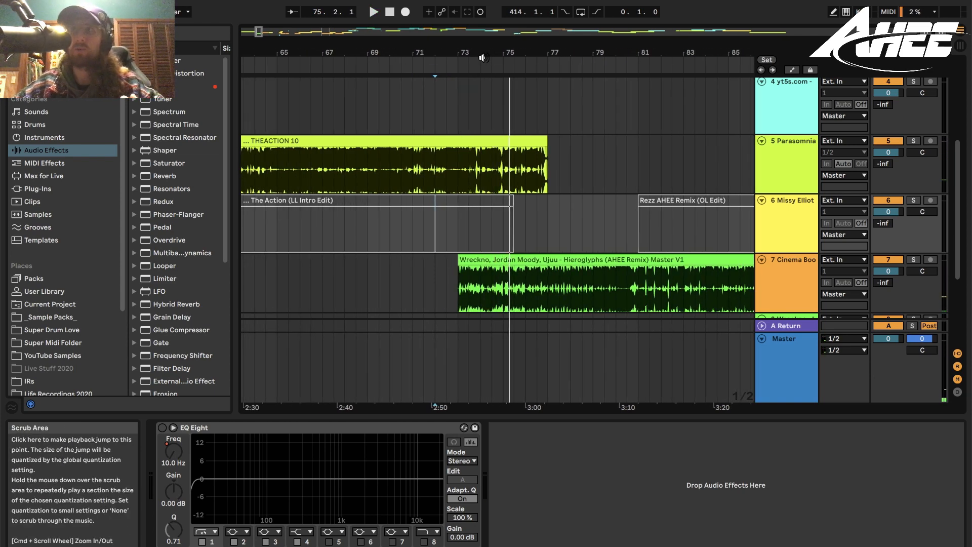
pyautogui.moveTo(480, 54); pyautogui.dragTo(379, 62)
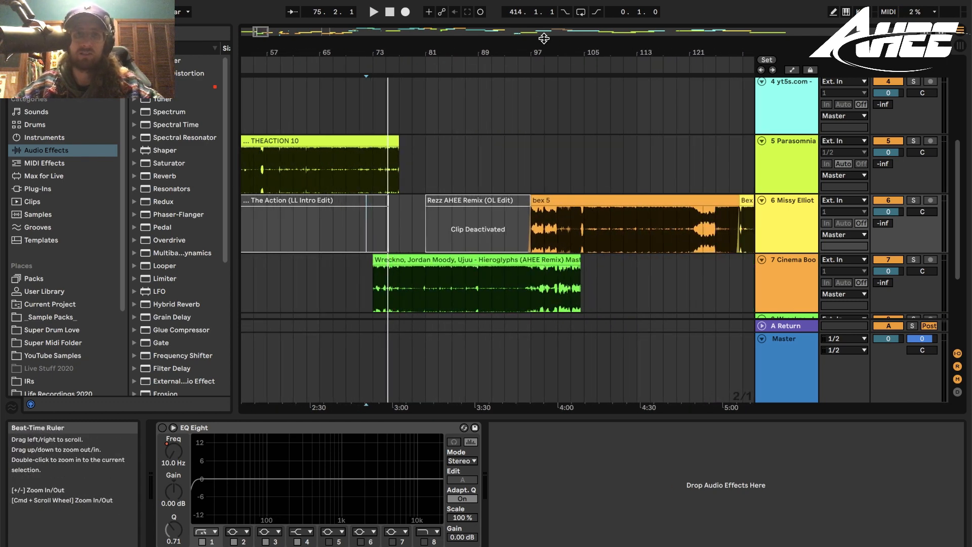
pyautogui.moveTo(536, 52)
pyautogui.mouseDown()
pyautogui.moveTo(490, 54)
pyautogui.moveTo(485, 26)
pyautogui.mouseUp()
pyautogui.click(467, 160)
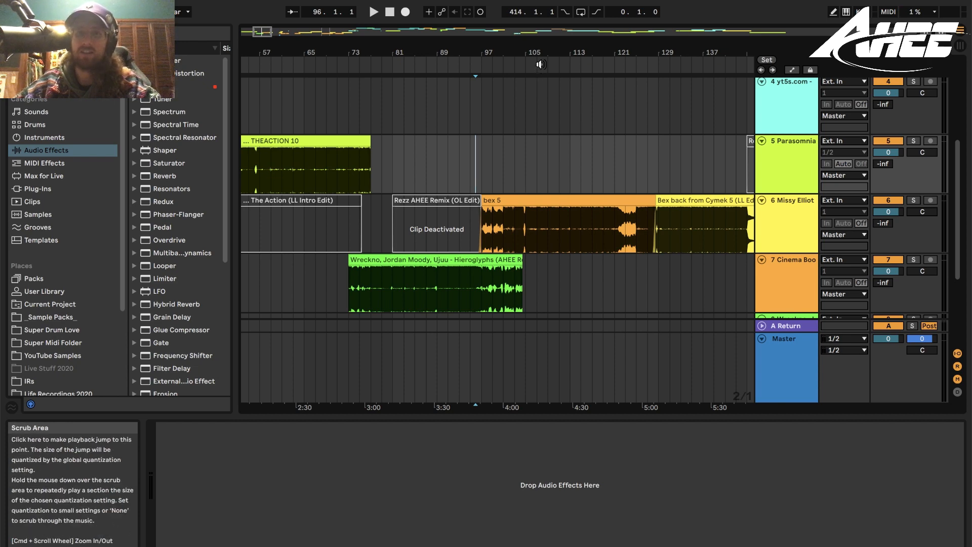
pyautogui.moveTo(543, 54); pyautogui.dragTo(542, 10)
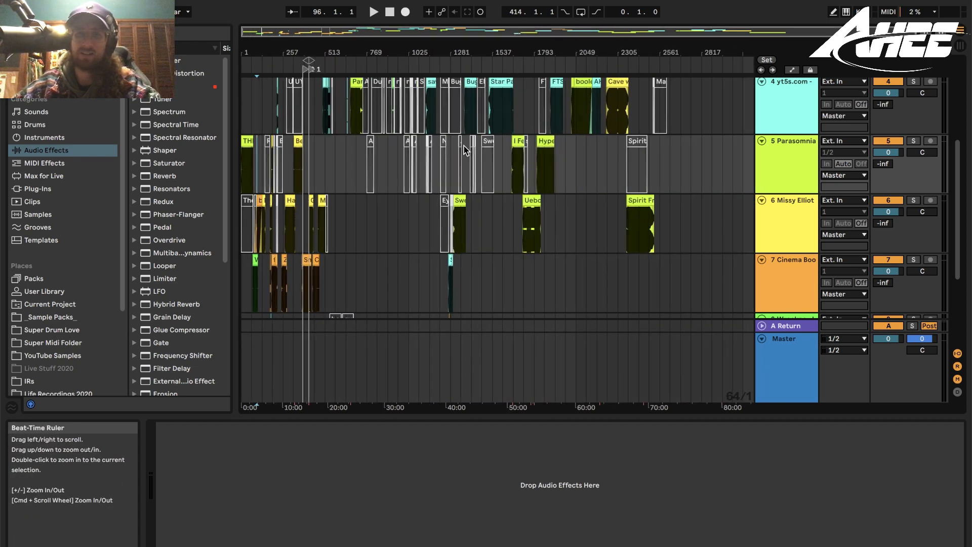
# - Select bars 1649 to 1809 across tracks 5 and 6, then the section of track 6 starting at bar 1713 over Uebok Titan
pyautogui.moveTo(539, 48); pyautogui.dragTo(539, 131)
pyautogui.moveTo(369, 212); pyautogui.dragTo(509, 191)
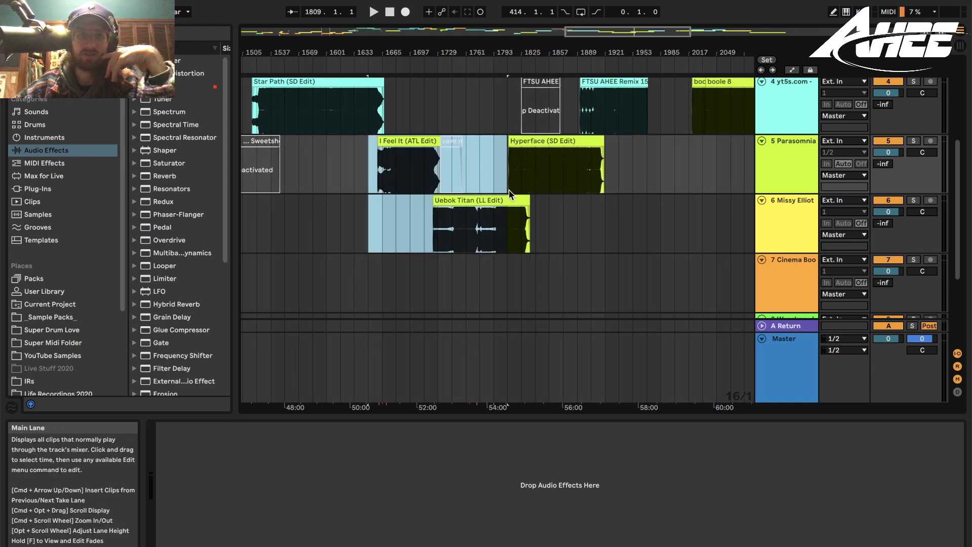
pyautogui.moveTo(424, 229); pyautogui.dragTo(517, 232)
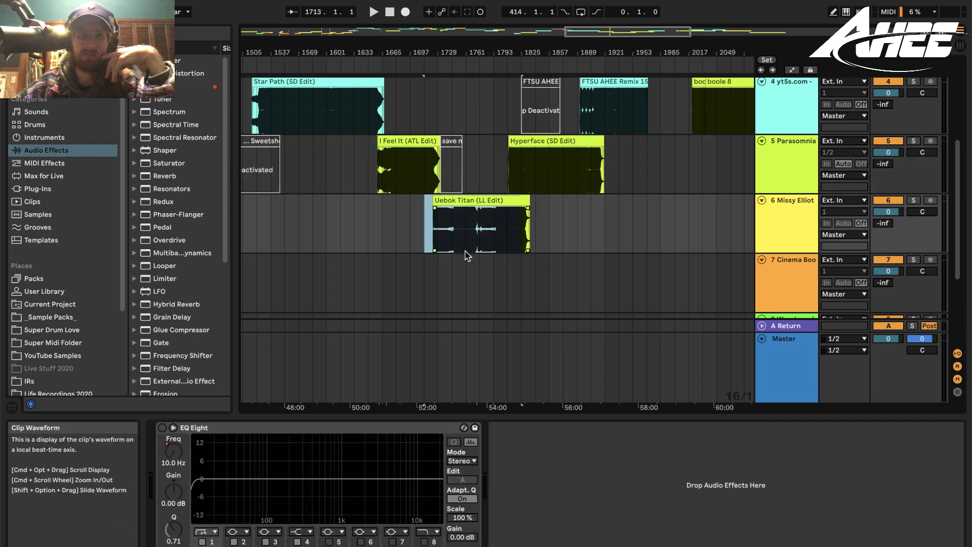
# - Show the automation lanes, select the master Song Tempo ramps between bars 1649 and 1809, and hide the lanes
pyautogui.press('a')
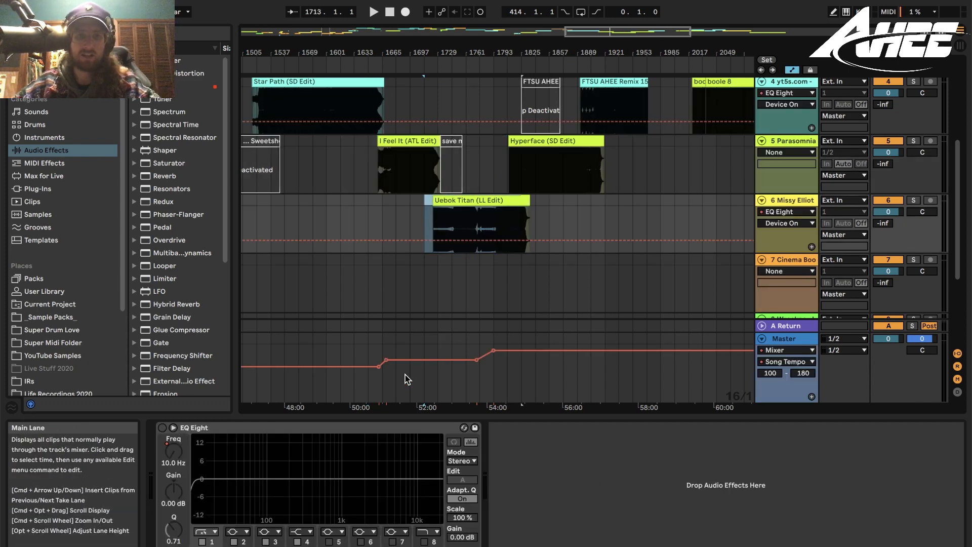
pyautogui.click(367, 387)
pyautogui.moveTo(383, 382); pyautogui.dragTo(383, 381)
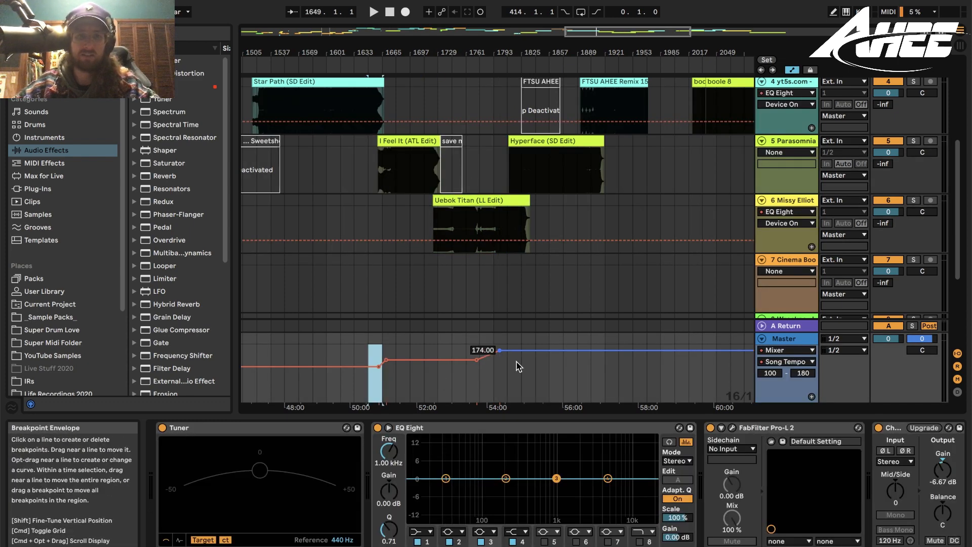
pyautogui.moveTo(508, 378); pyautogui.dragTo(367, 384)
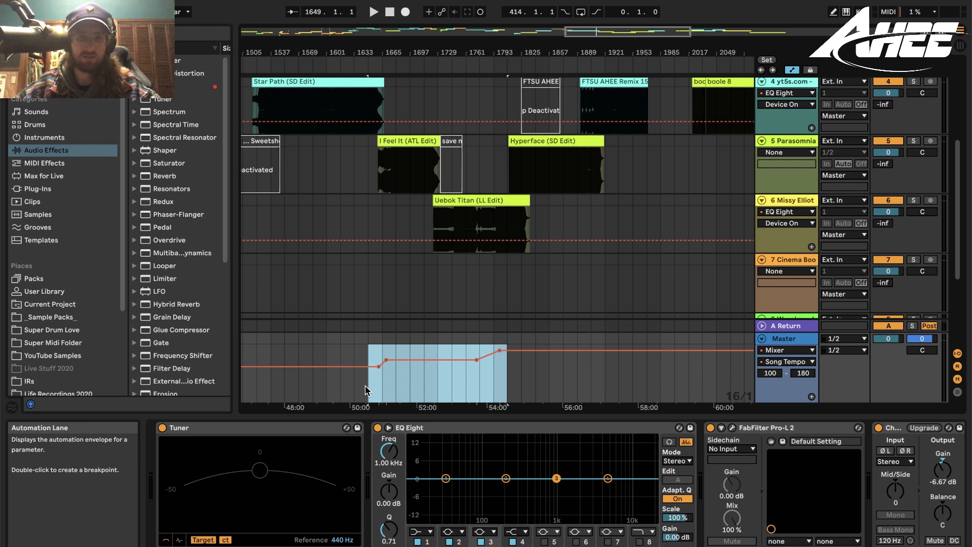
pyautogui.press('a')
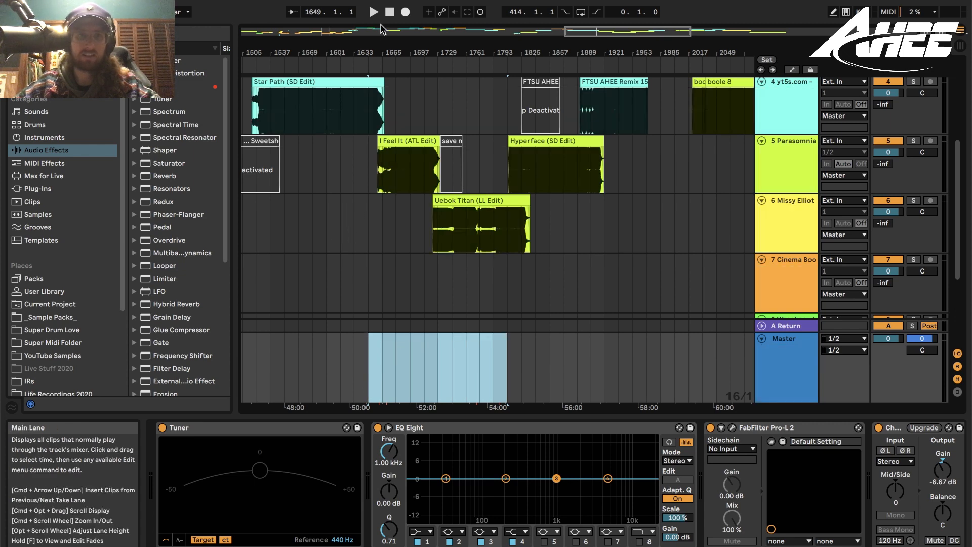
# - Look over the clip layout of the set's second half, from Star Path to Spirit Friends, and check the lower tracks
pyautogui.scroll(-5, 370, 230)
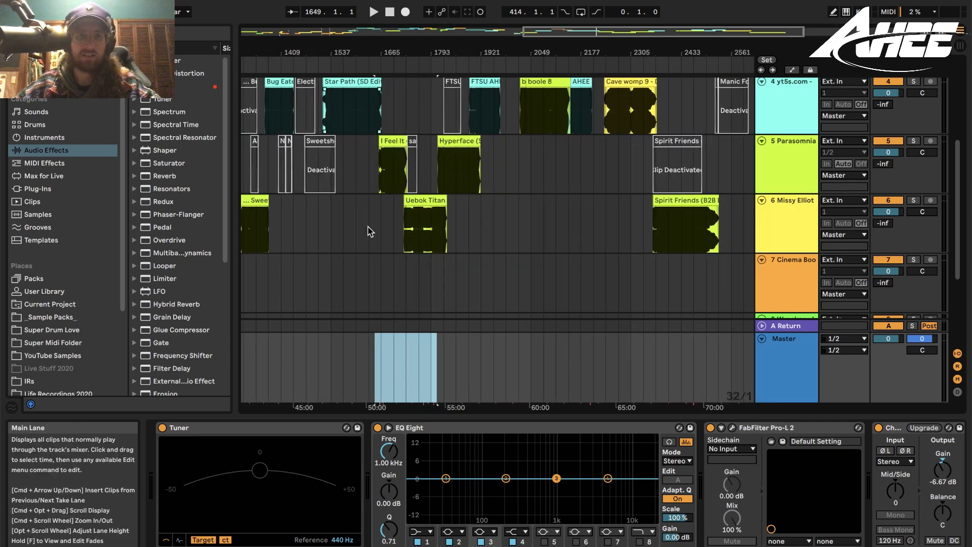
pyautogui.scroll(3, 451, 167)
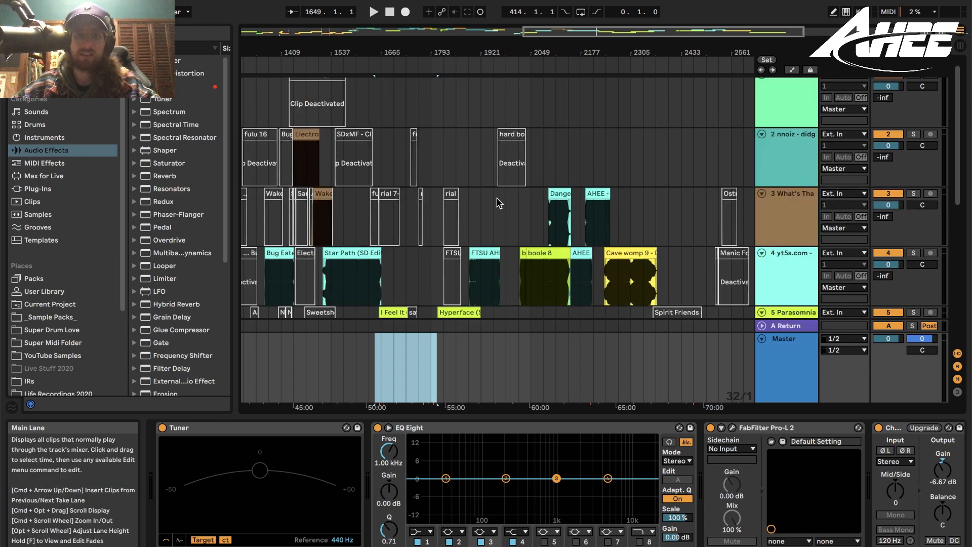
pyautogui.scroll(-3, 499, 203)
pyautogui.scroll(-5, 452, 140)
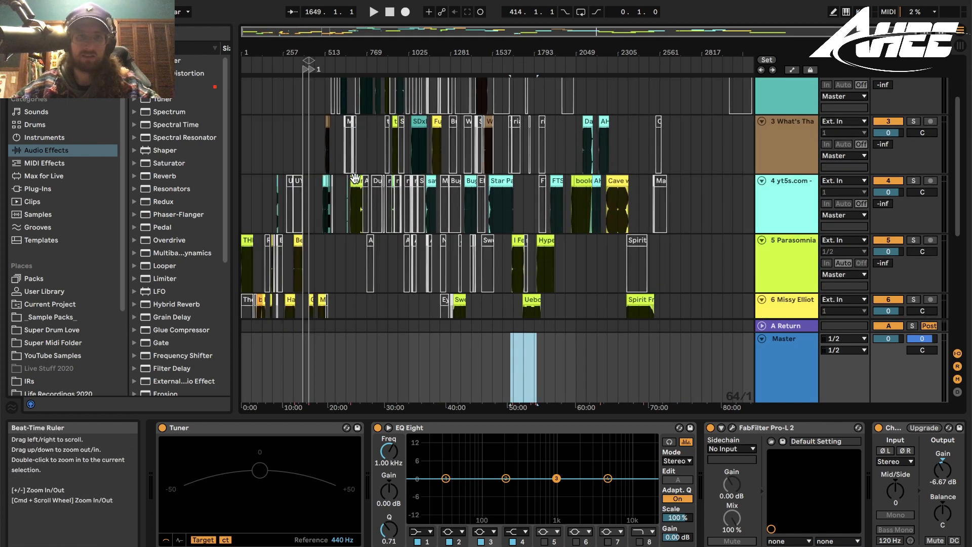
pyautogui.moveTo(659, 53); pyautogui.dragTo(459, 142)
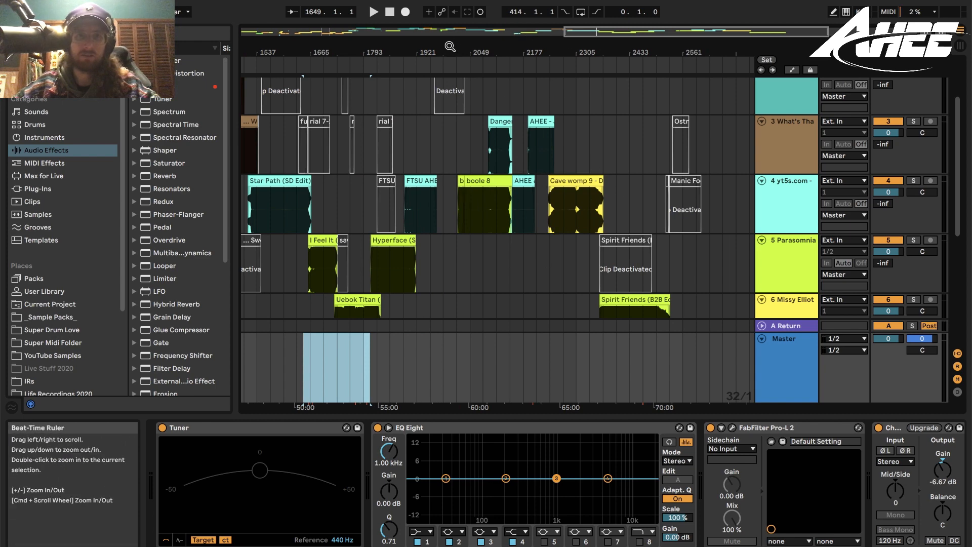
pyautogui.moveTo(450, 49); pyautogui.dragTo(803, 5)
pyautogui.scroll(-5, 380, 229)
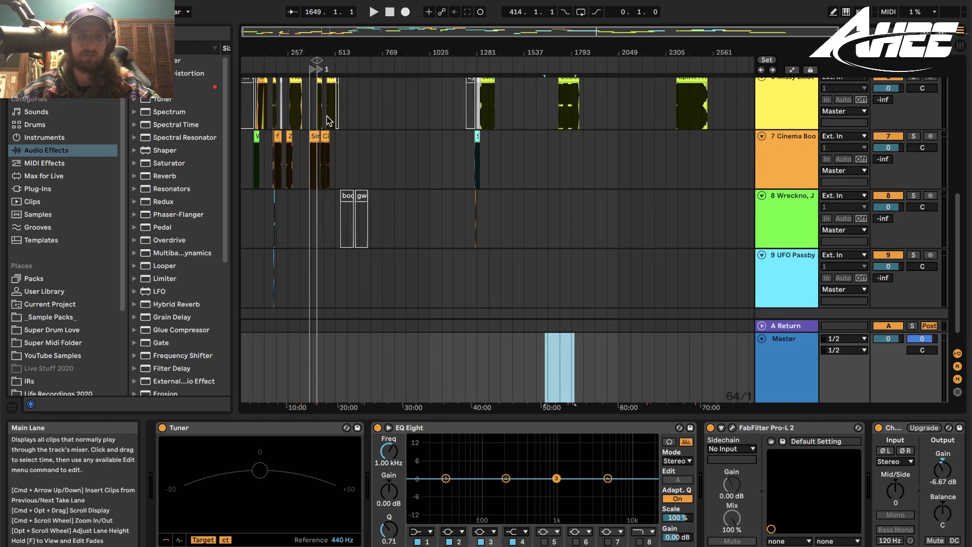
# - Reduce the height of the Master track and look over the clips in the first part of the set
pyautogui.moveTo(777, 333); pyautogui.dragTo(778, 357)
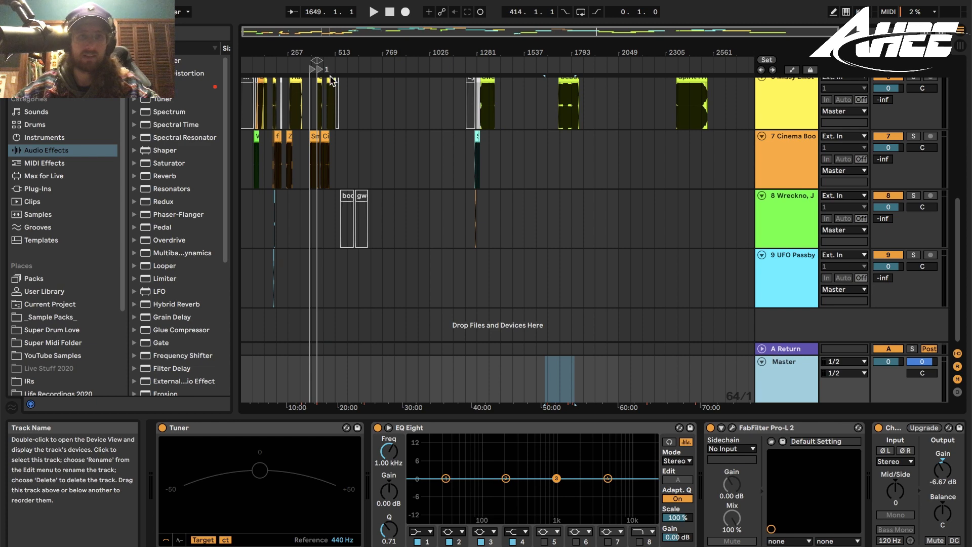
pyautogui.moveTo(340, 53); pyautogui.dragTo(436, 91)
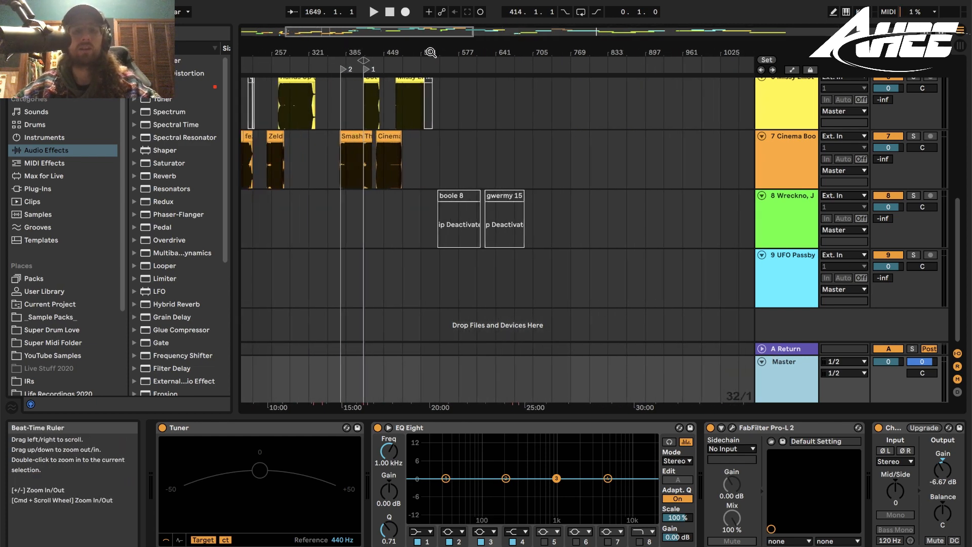
pyautogui.scroll(6, 433, 186)
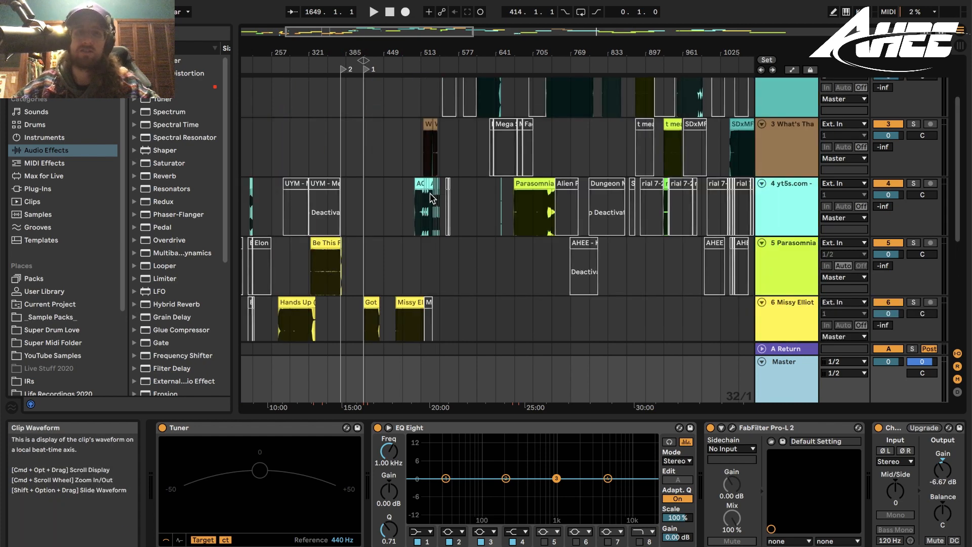
pyautogui.moveTo(280, 47); pyautogui.dragTo(425, 212)
pyautogui.scroll(-6, 424, 212)
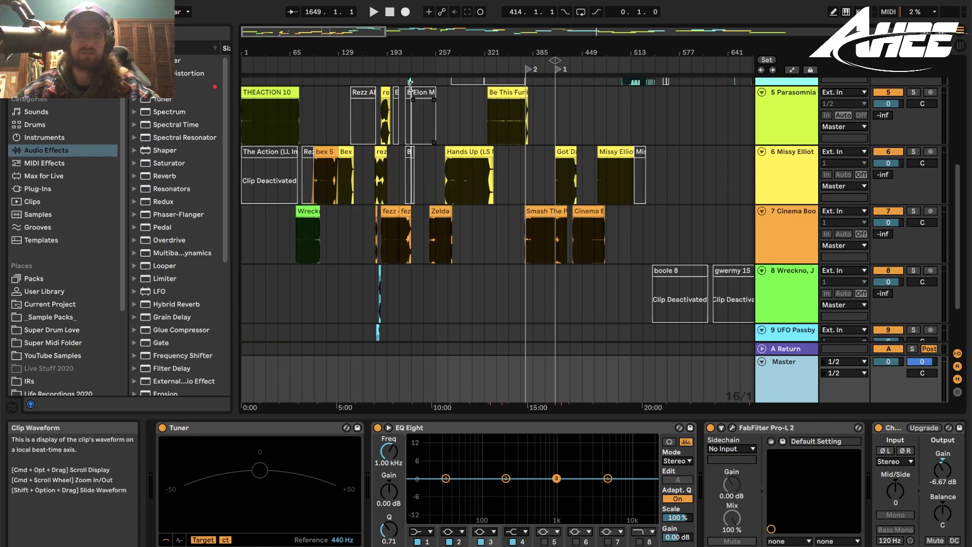
# - Examine how the early clips on tracks 4 to 9 overlap, from THEACTION 10 to Hands Up
pyautogui.moveTo(418, 56); pyautogui.dragTo(419, 101)
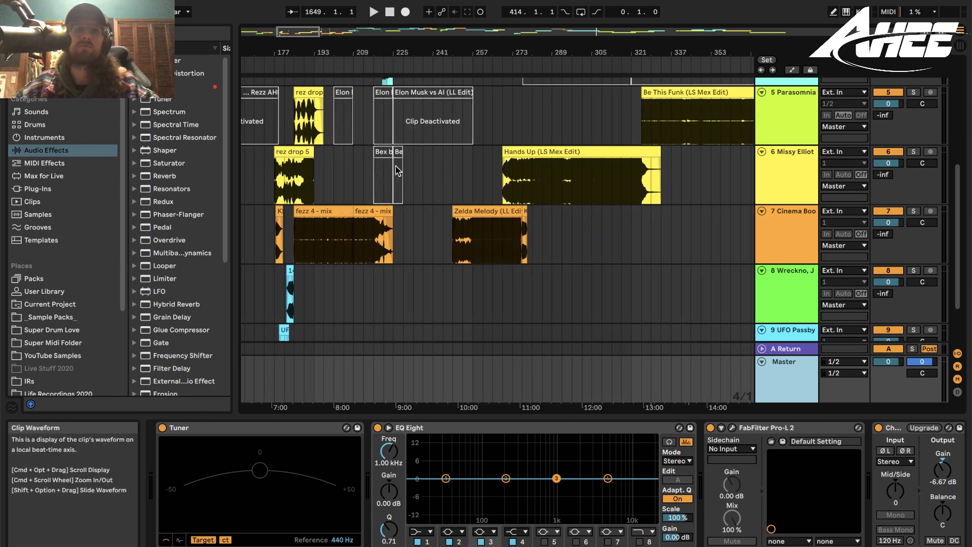
pyautogui.scroll(4, 400, 188)
pyautogui.scroll(-4, 399, 188)
pyautogui.moveTo(297, 54); pyautogui.dragTo(628, 57)
pyautogui.scroll(2, 497, 198)
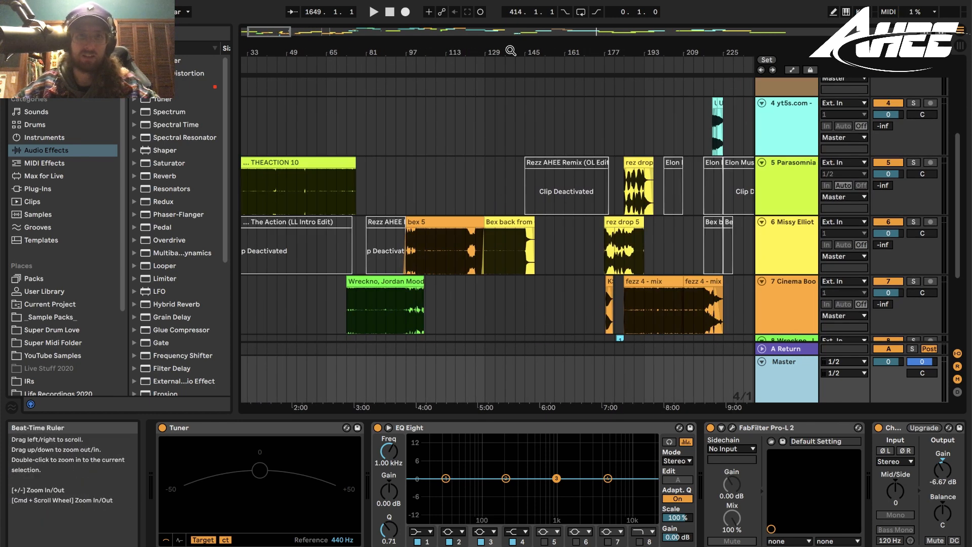
# - Place the insert marker at bar 93 on track 5 and examine the overlap of Hieroglyphs and bex 5
pyautogui.moveTo(546, 65); pyautogui.dragTo(546, 73)
pyautogui.click(365, 180)
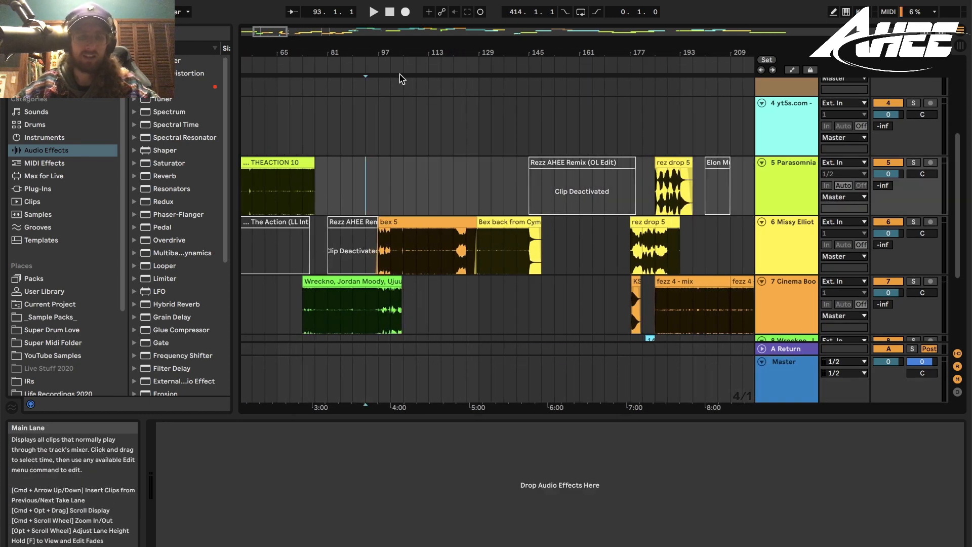
pyautogui.moveTo(403, 50); pyautogui.dragTo(403, 86)
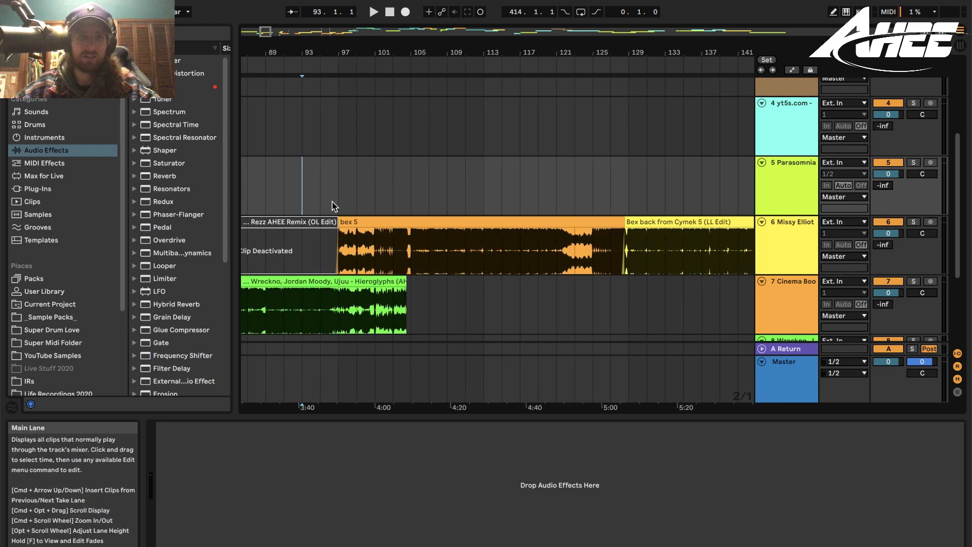
# - Reactivate the deactivated Rezz AHEE Remix (OL Edit) clip at bar 145 on track 5
pyautogui.moveTo(503, 52); pyautogui.dragTo(155, 43)
pyautogui.scroll(5, 444, 233)
pyautogui.scroll(-8, 444, 234)
pyautogui.scroll(4, 444, 234)
pyautogui.click(442, 160)
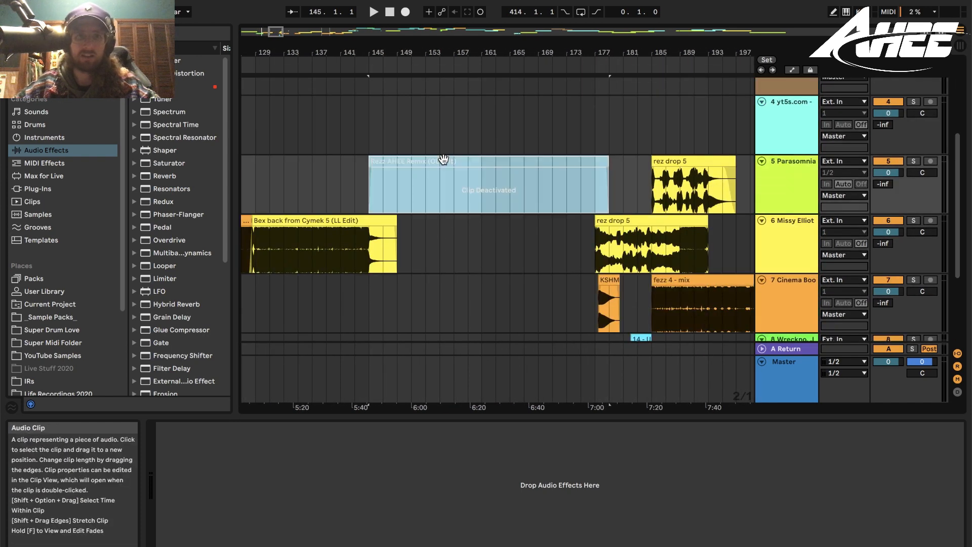
pyautogui.click(539, 202)
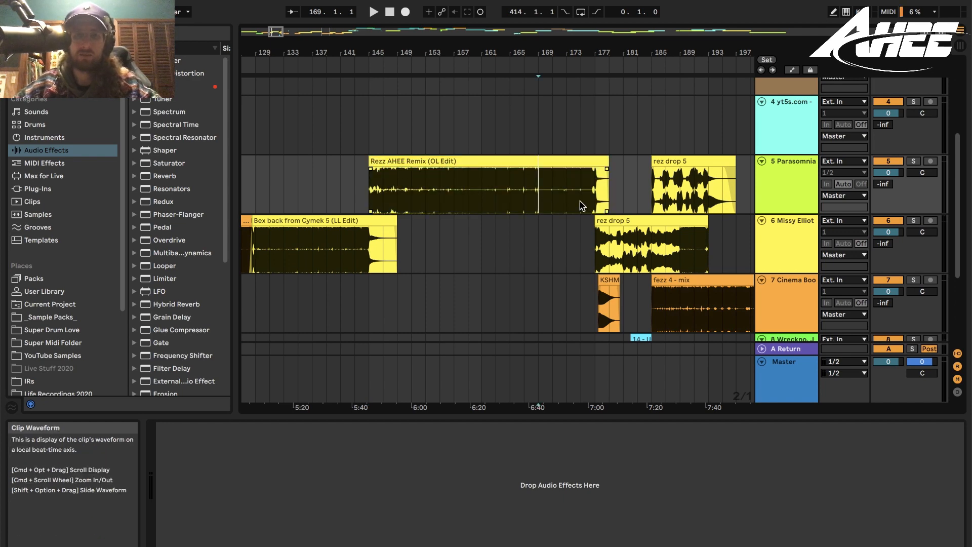
# - Play from bar 176 to audition the transition from Rezz AHEE Remix into rez drop 5 with the KSHMR sub drop
pyautogui.moveTo(613, 50); pyautogui.dragTo(544, 122)
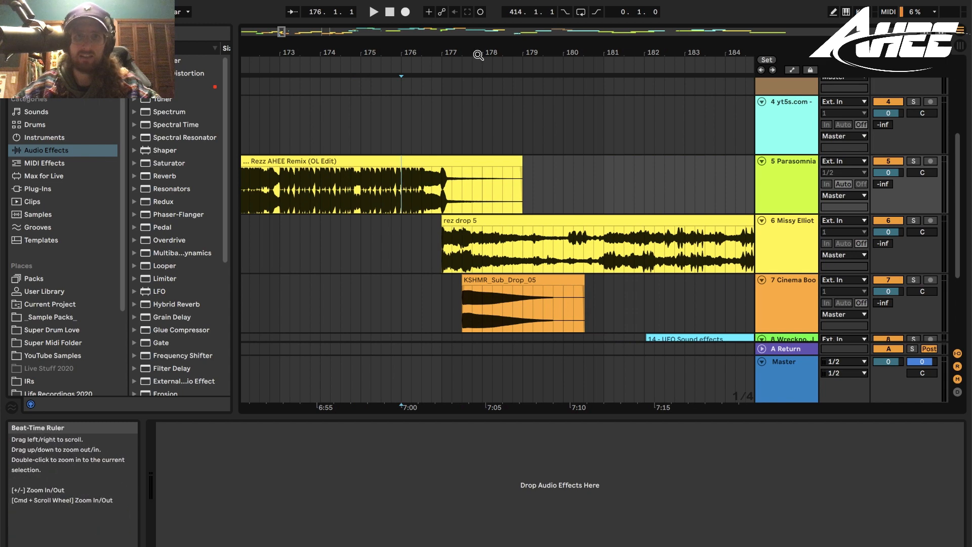
pyautogui.moveTo(479, 59); pyautogui.dragTo(421, 53)
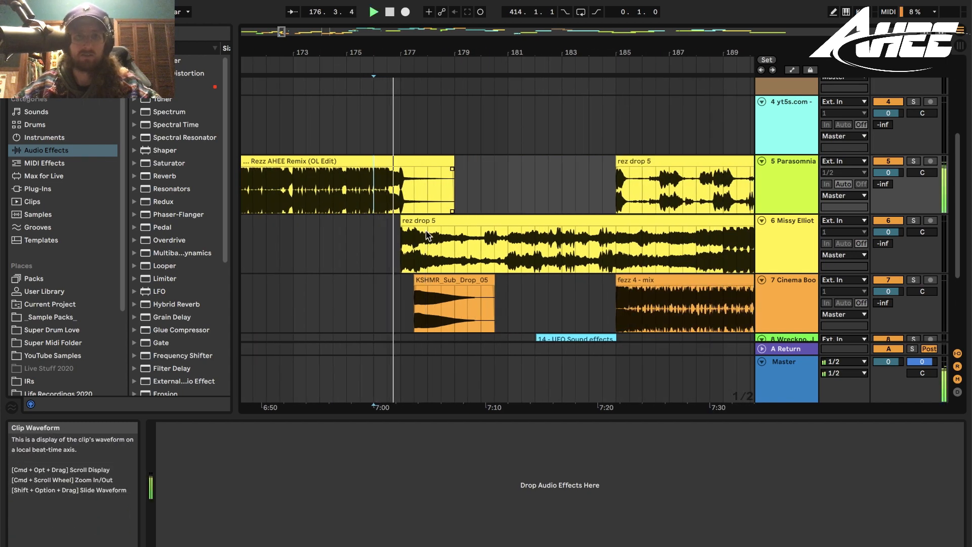
pyautogui.scroll(-3, 500, 203)
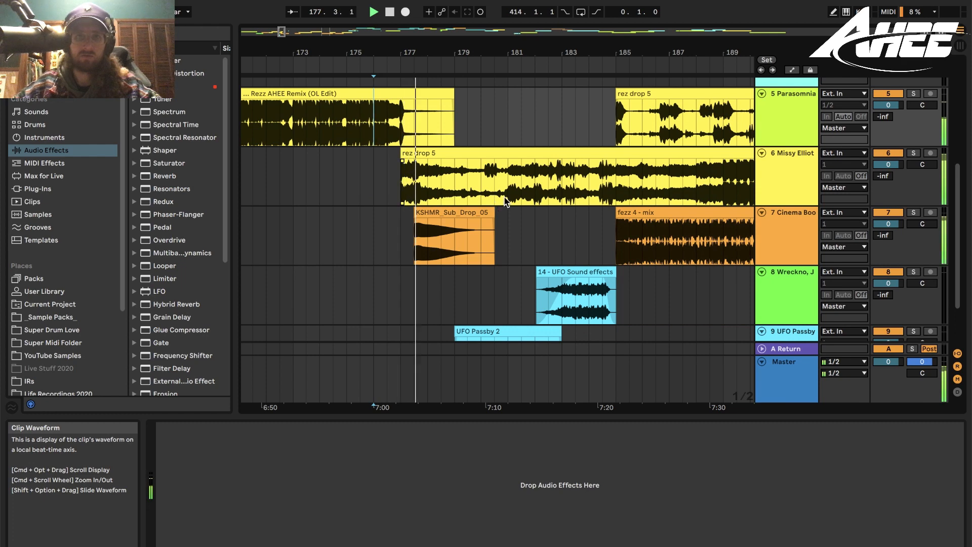
pyautogui.scroll(-3, 503, 226)
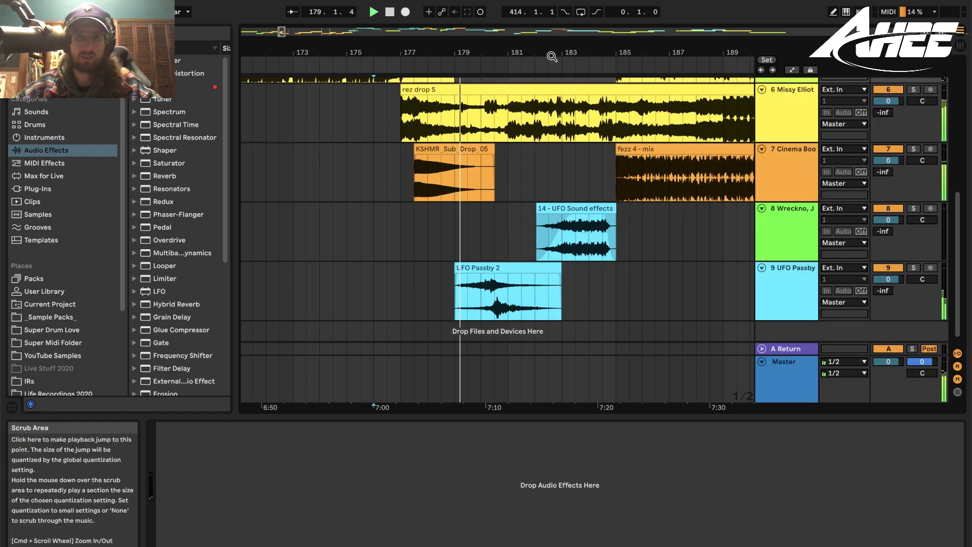
# - Follow playback through the UFO Passby 2 and UFO Sound effects clips up to the start of fezz 4 - mix
pyautogui.moveTo(550, 53); pyautogui.dragTo(465, 56)
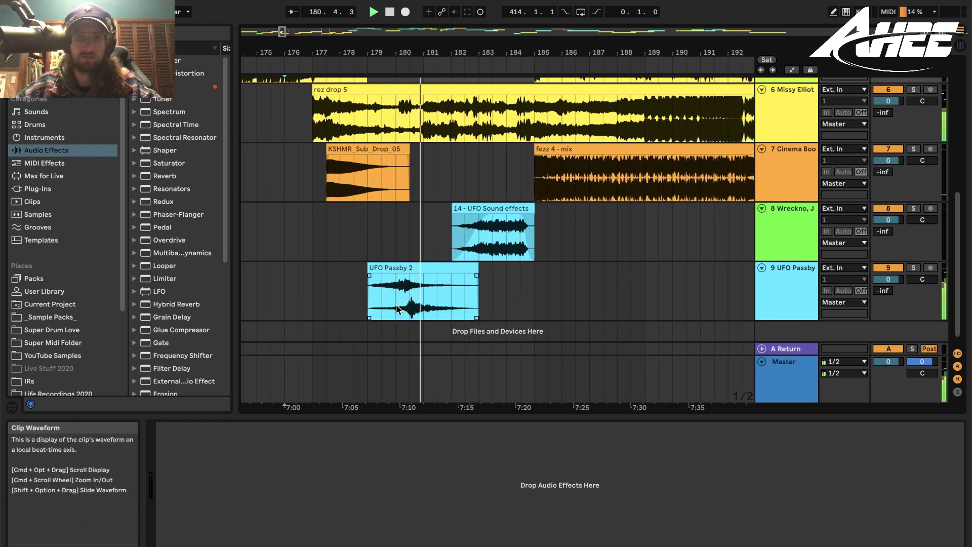
pyautogui.scroll(3, 513, 276)
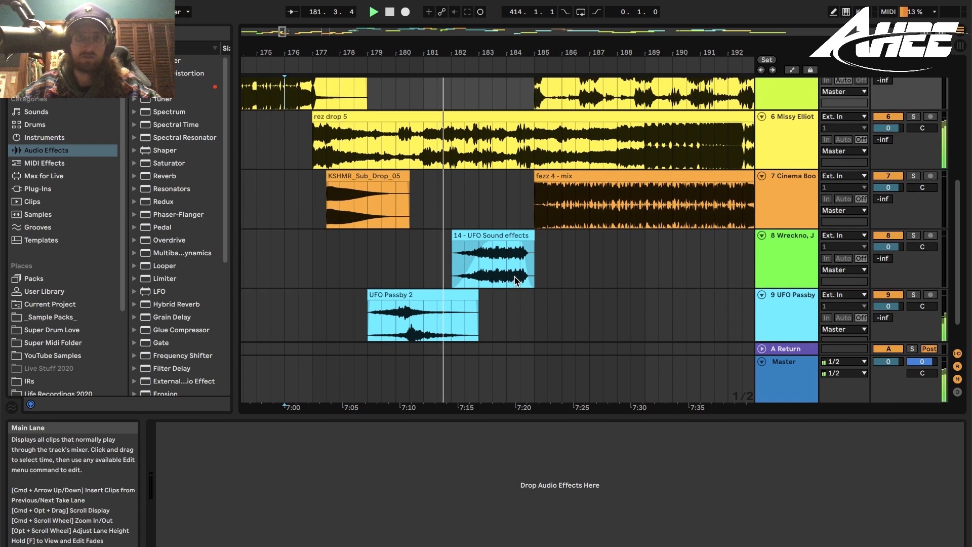
pyautogui.scroll(-2, 514, 275)
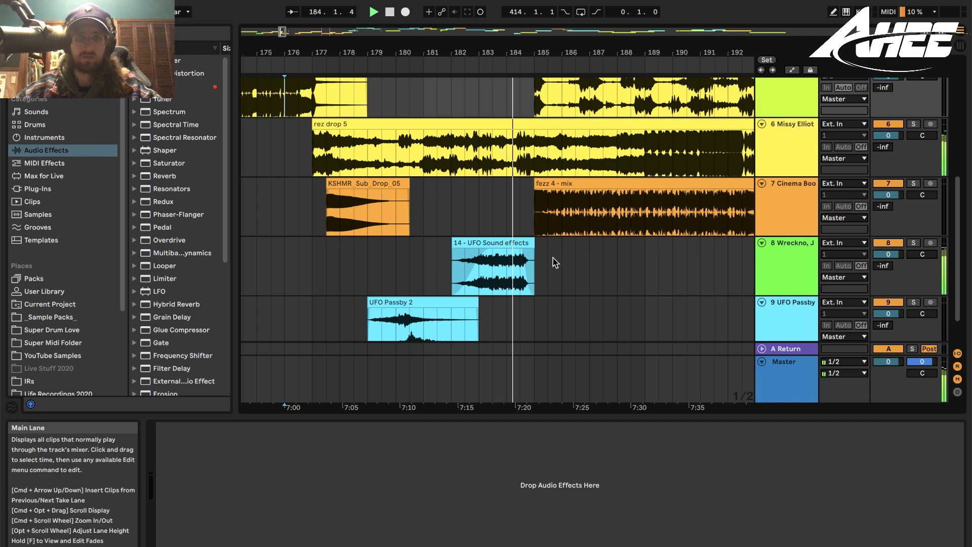
pyautogui.scroll(1, 554, 263)
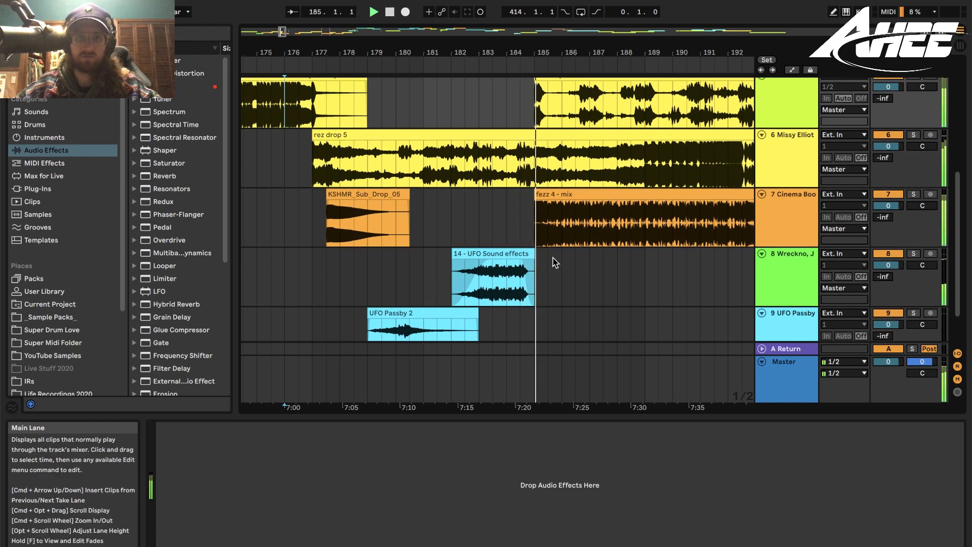
# - Follow playback from bar 185, where both rez drop 5 clips overlap fezz 4 - mix
pyautogui.moveTo(600, 53); pyautogui.dragTo(504, 54)
pyautogui.scroll(3, 503, 201)
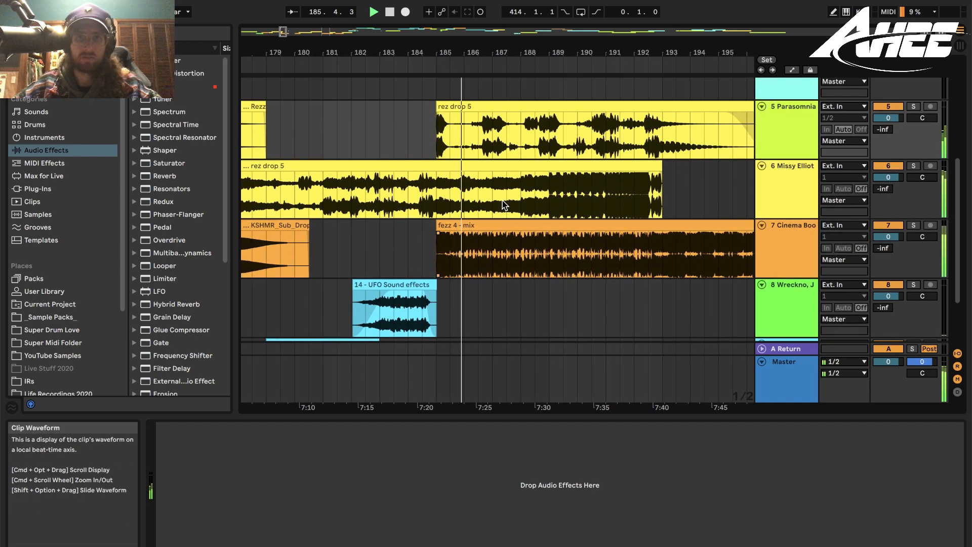
pyautogui.moveTo(590, 54); pyautogui.dragTo(451, 54)
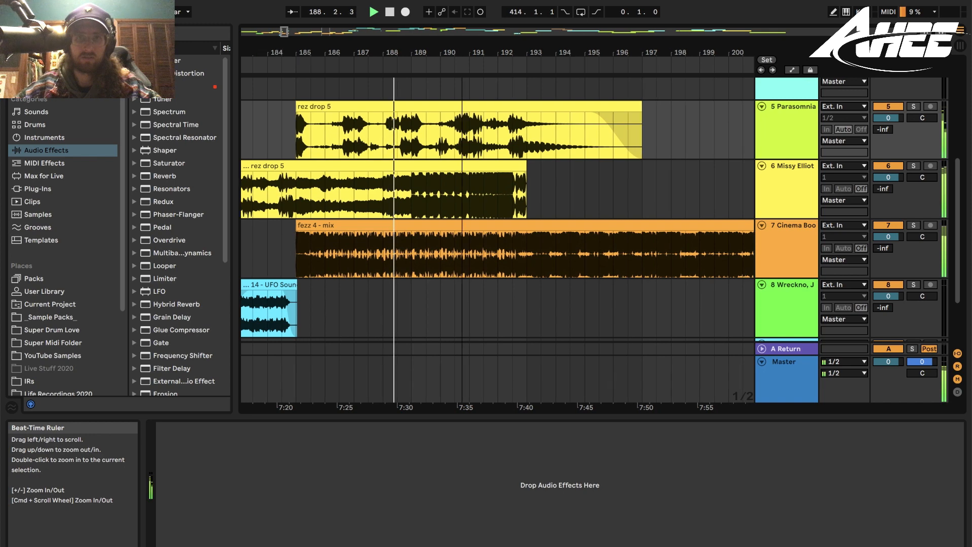
# - Show track 6's EQ Eight while its rez drop 5 clip plays out over fezz 4 - mix, and stop playback
pyautogui.moveTo(466, 53); pyautogui.dragTo(530, 211)
pyautogui.click(532, 202)
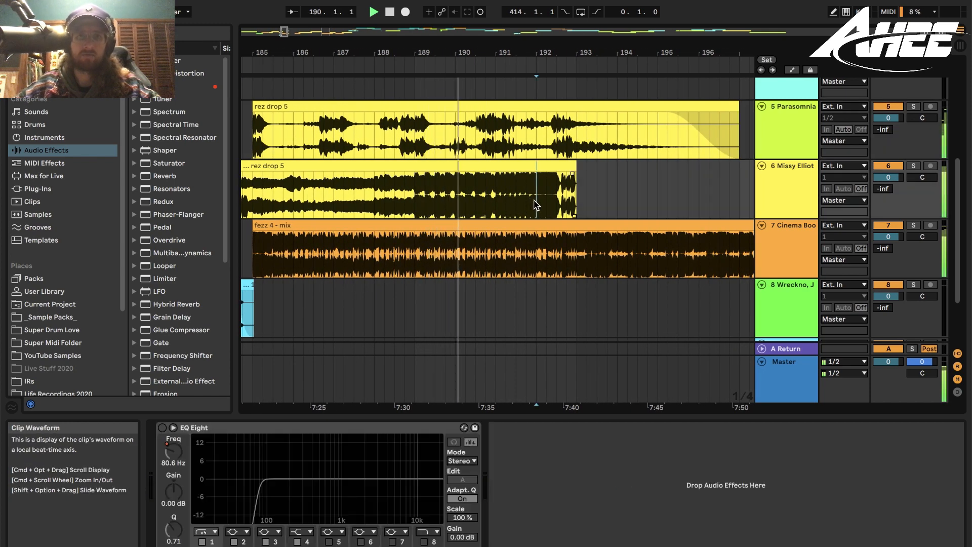
pyautogui.moveTo(534, 53); pyautogui.dragTo(473, 56)
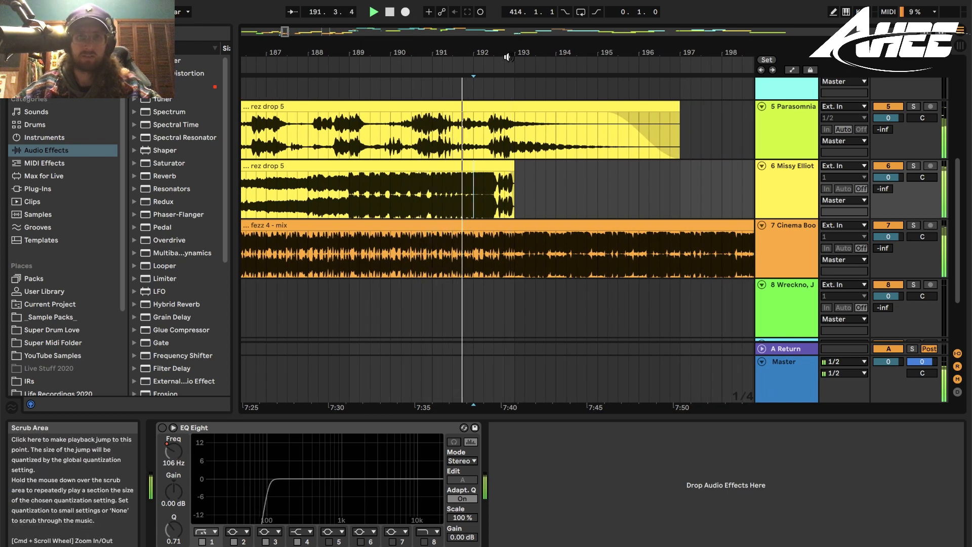
pyautogui.moveTo(521, 56); pyautogui.dragTo(504, 10)
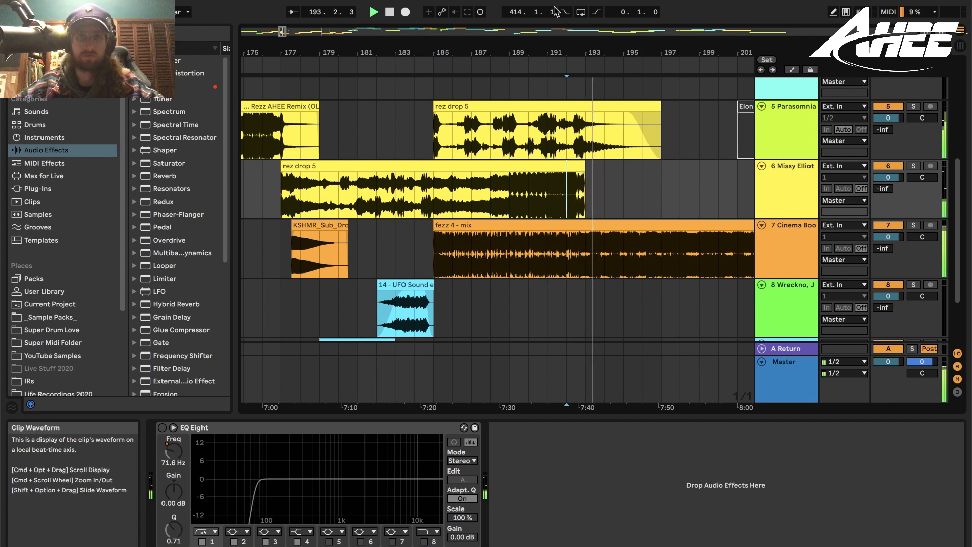
pyautogui.moveTo(556, 51); pyautogui.dragTo(512, 18)
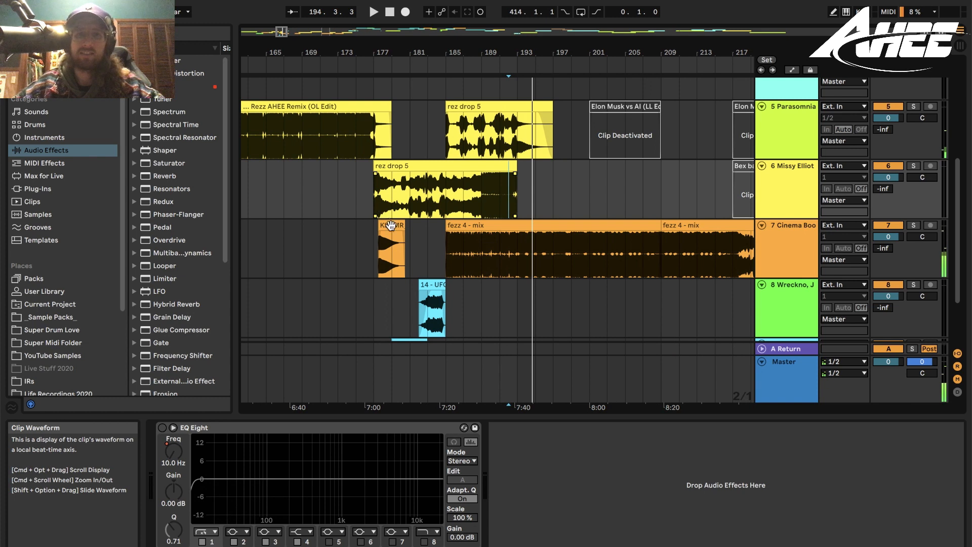
# - Solo tracks 5 through 9, which carry the transition into fezz 4 - mix
pyautogui.click(914, 166)
pyautogui.scroll(-2, 498, 186)
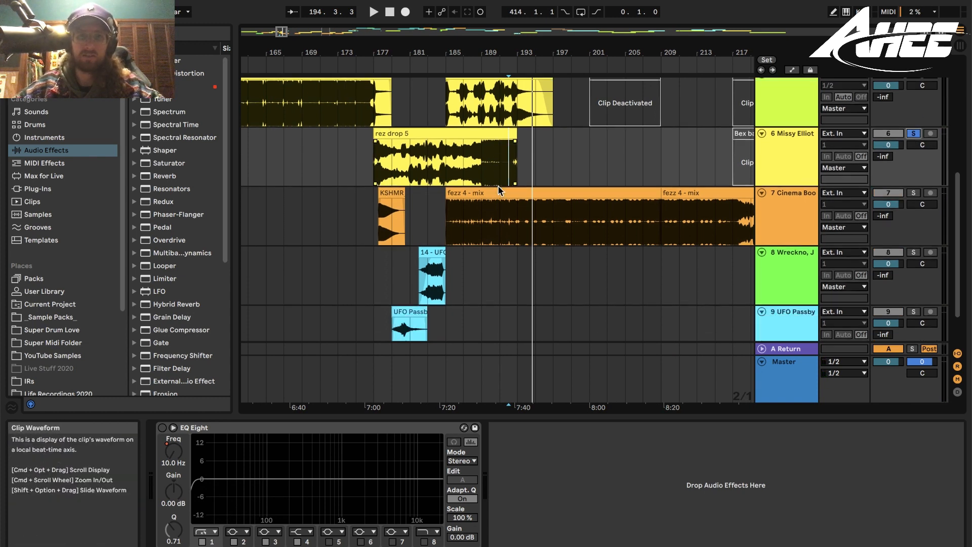
pyautogui.click(914, 193)
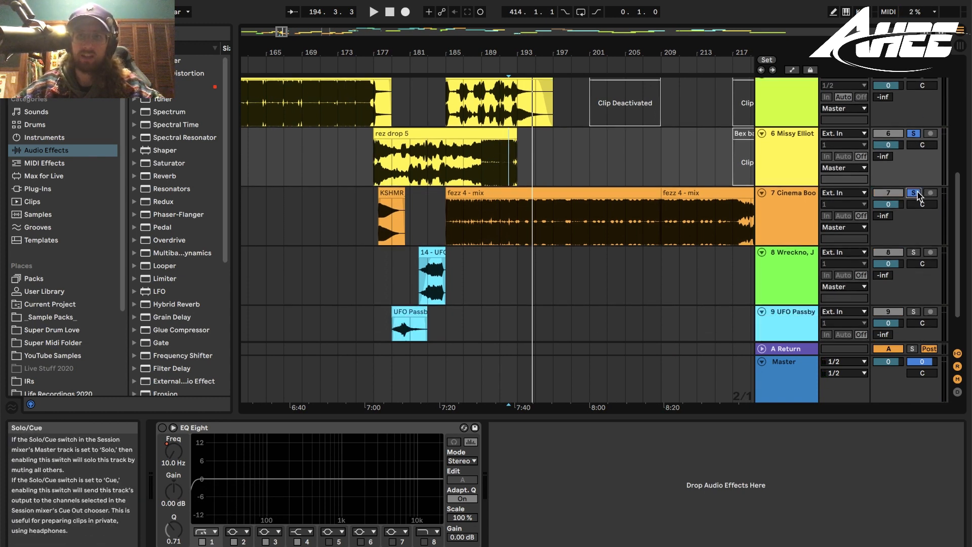
pyautogui.click(913, 252)
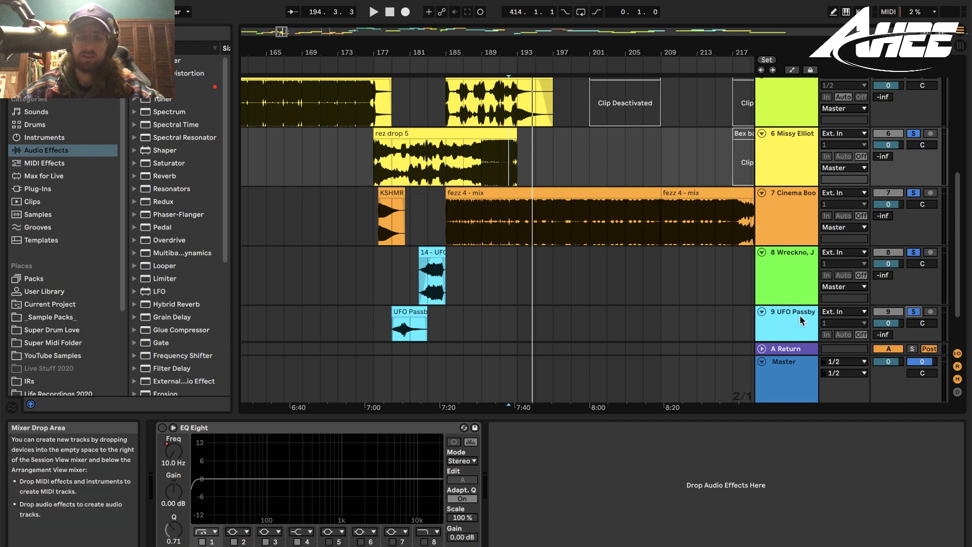
pyautogui.scroll(2, 836, 172)
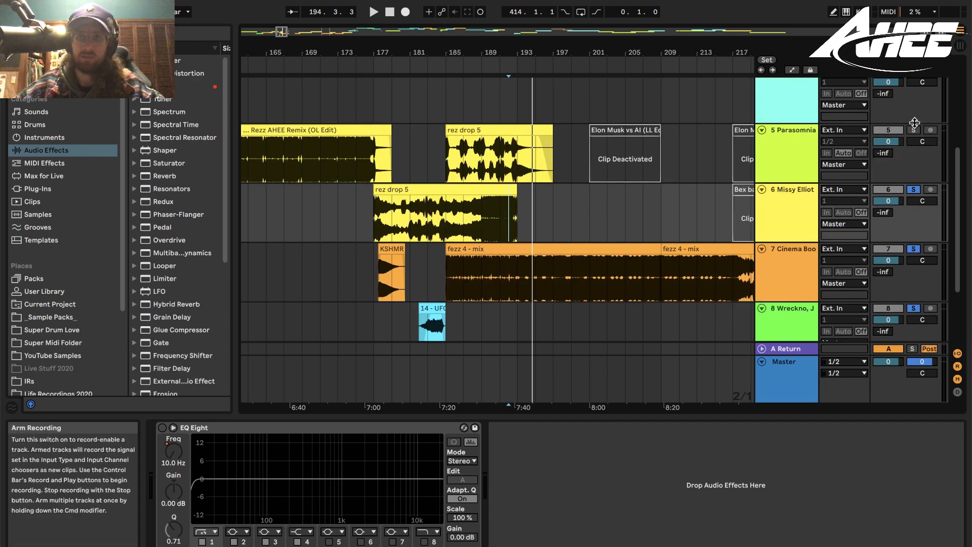
pyautogui.click(914, 130)
# - Try extending the first fezz 4 - mix clip over the second to about bar 221, play it from bar 209, and undo the change
pyautogui.click(643, 281)
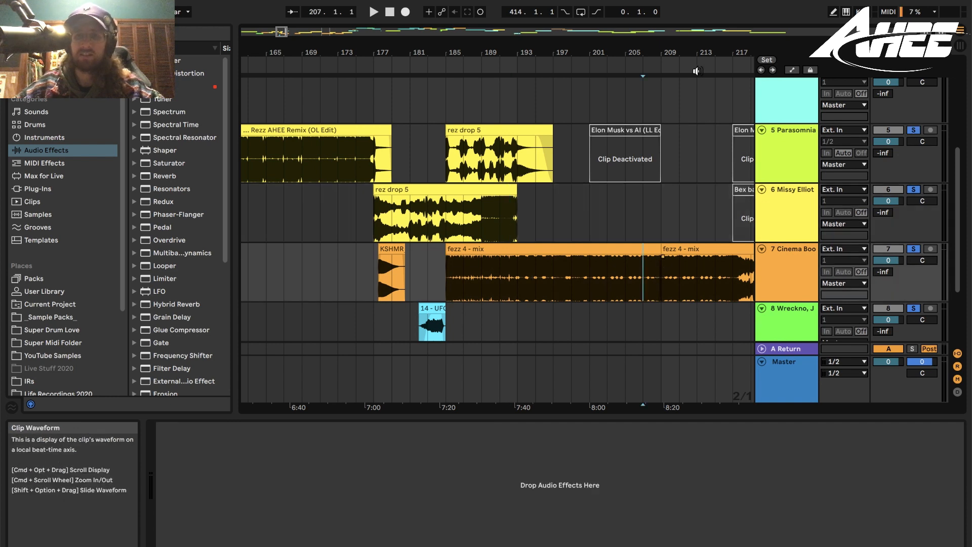
pyautogui.hscroll(10, 477, 314)
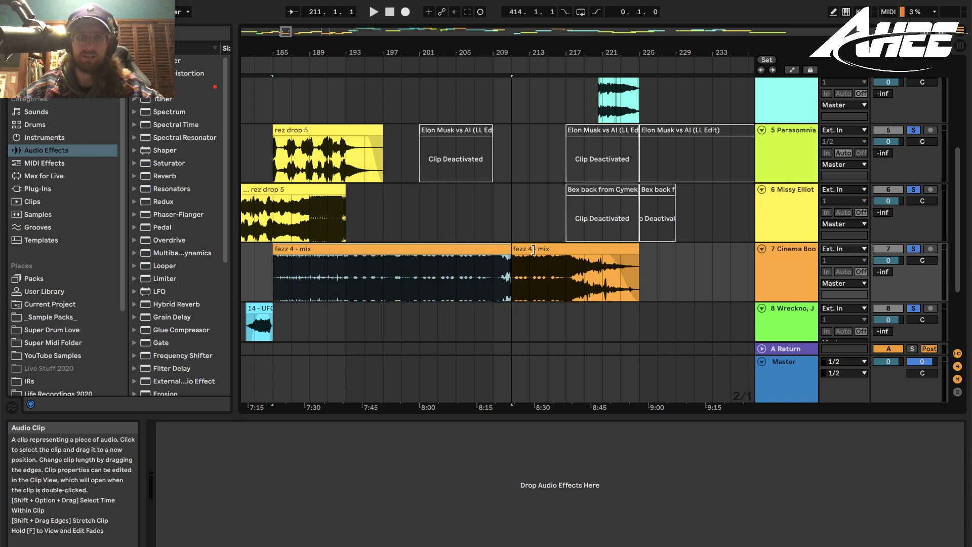
pyautogui.moveTo(534, 249); pyautogui.dragTo(603, 249)
pyautogui.press('space')
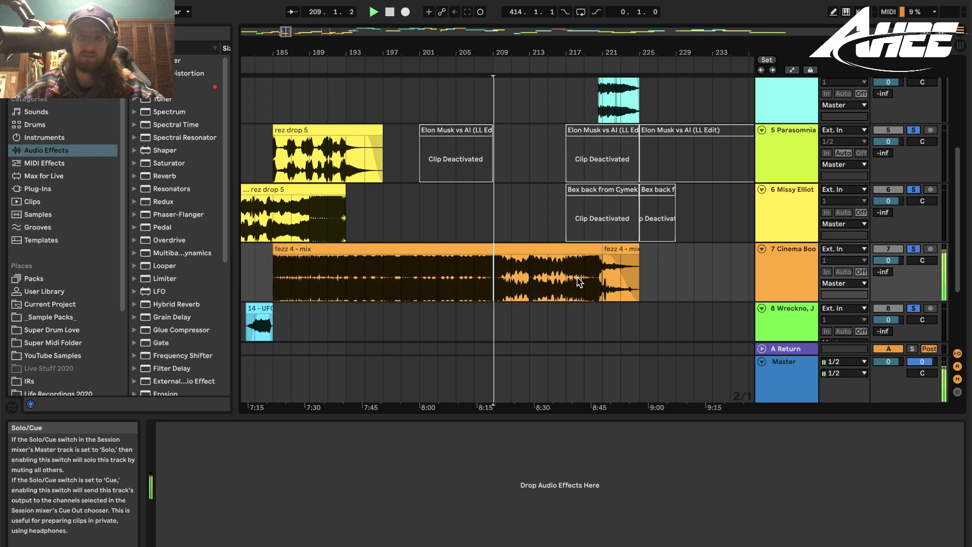
pyautogui.press('super+z')
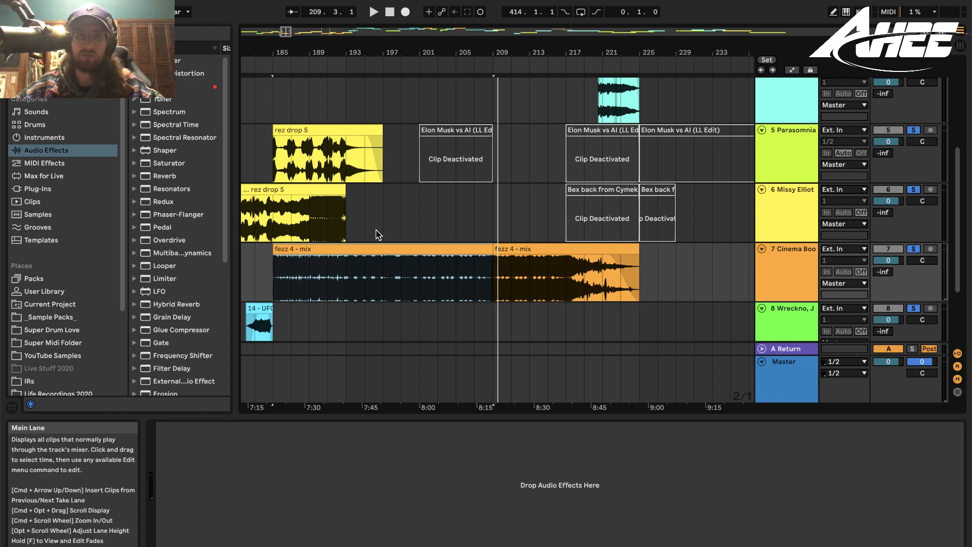
# - Play the second fezz 4 - mix clip from bar 215 and stop playback
pyautogui.moveTo(387, 51); pyautogui.dragTo(530, 35)
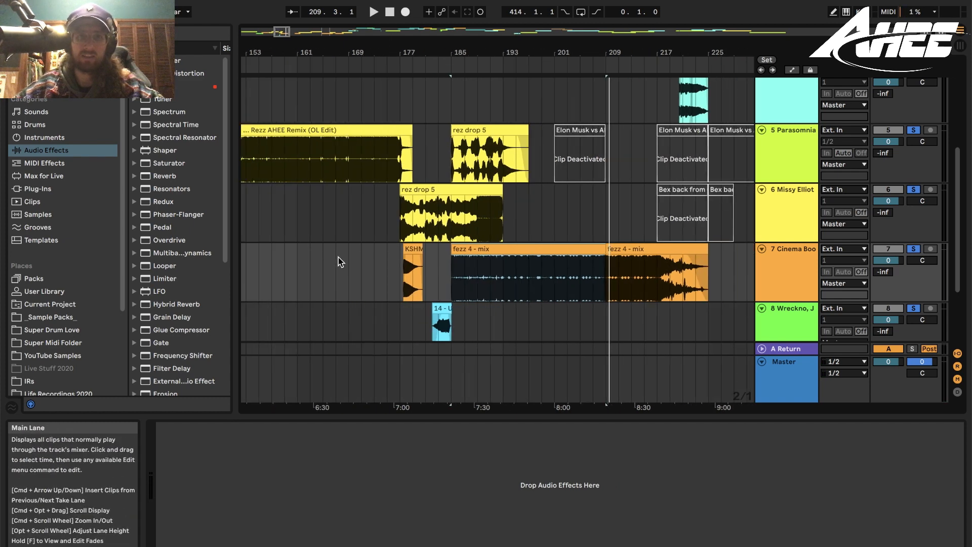
pyautogui.moveTo(637, 53); pyautogui.dragTo(577, 127)
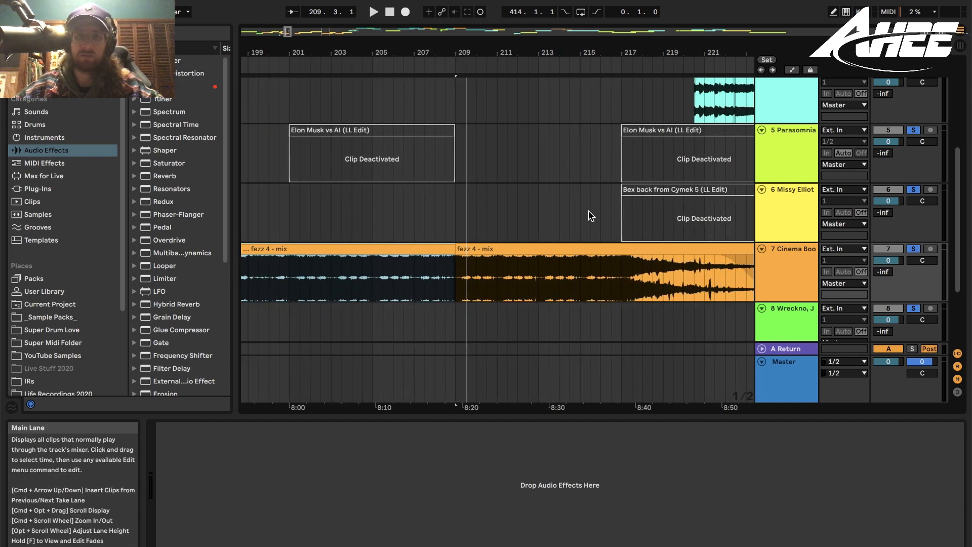
pyautogui.click(578, 223)
pyautogui.press('space')
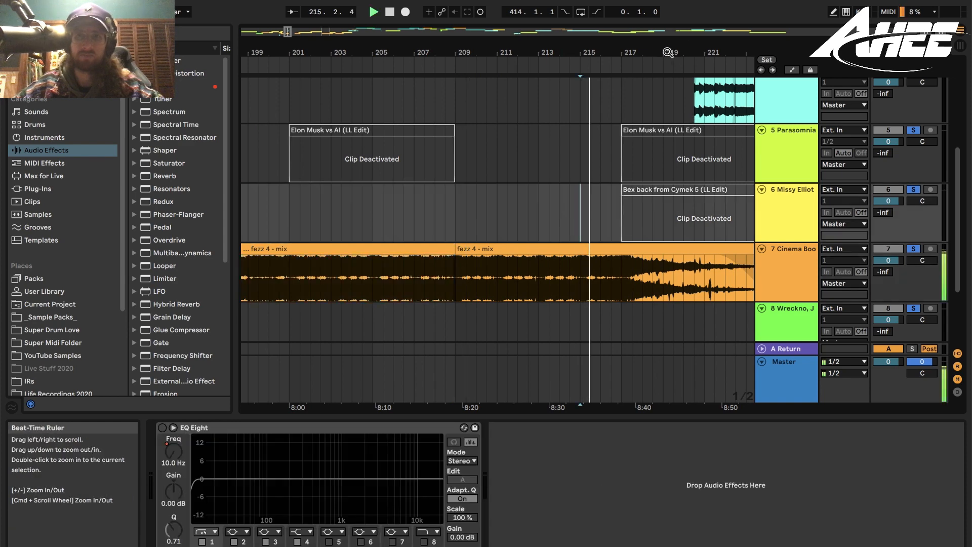
pyautogui.press('space')
# - Try shifting the start of the second fezz 4 - mix clip back toward bar 201, and undo the change
pyautogui.moveTo(668, 53); pyautogui.dragTo(571, 35)
pyautogui.moveTo(415, 274); pyautogui.dragTo(311, 264)
pyautogui.press('super+z')
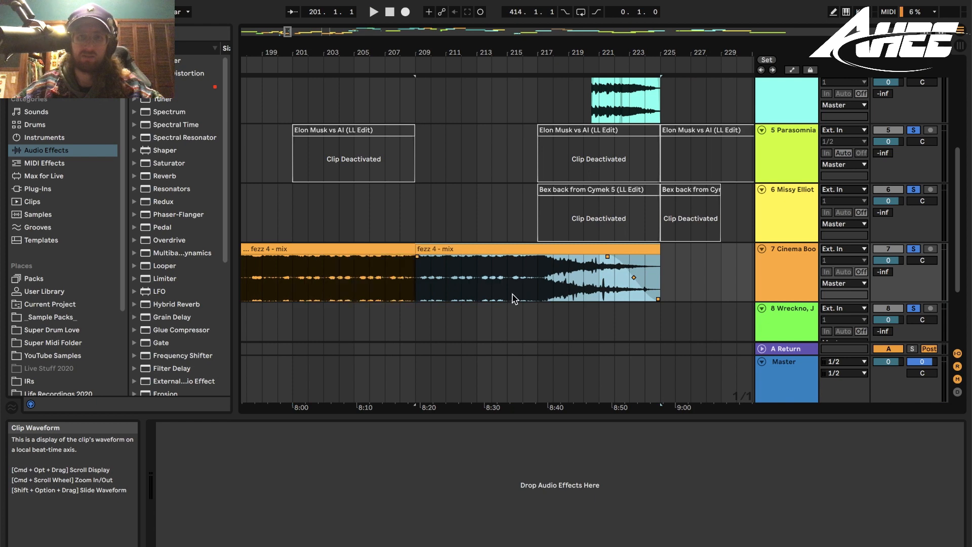
# - Play the fading end of fezz 4 - mix from bar 217 and stop playback
pyautogui.click(538, 290)
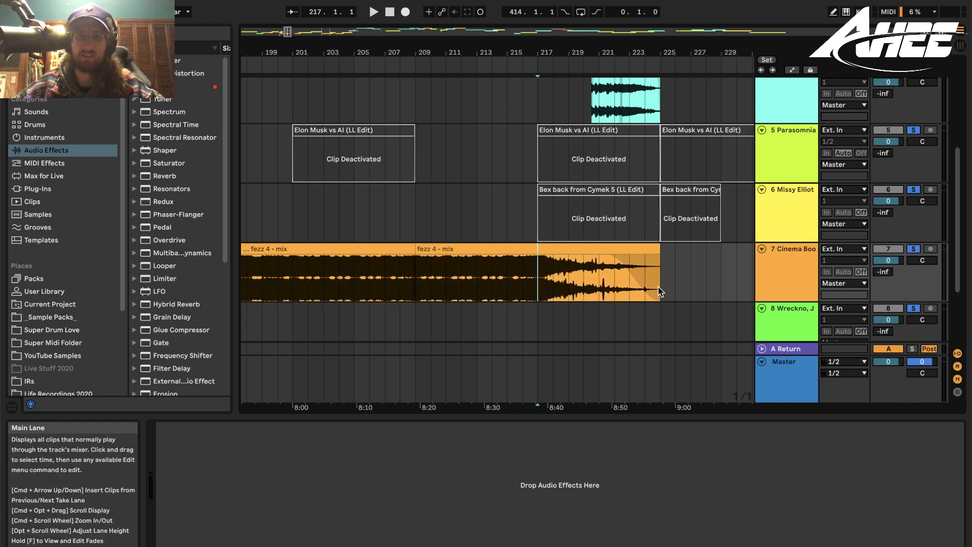
pyautogui.press('space')
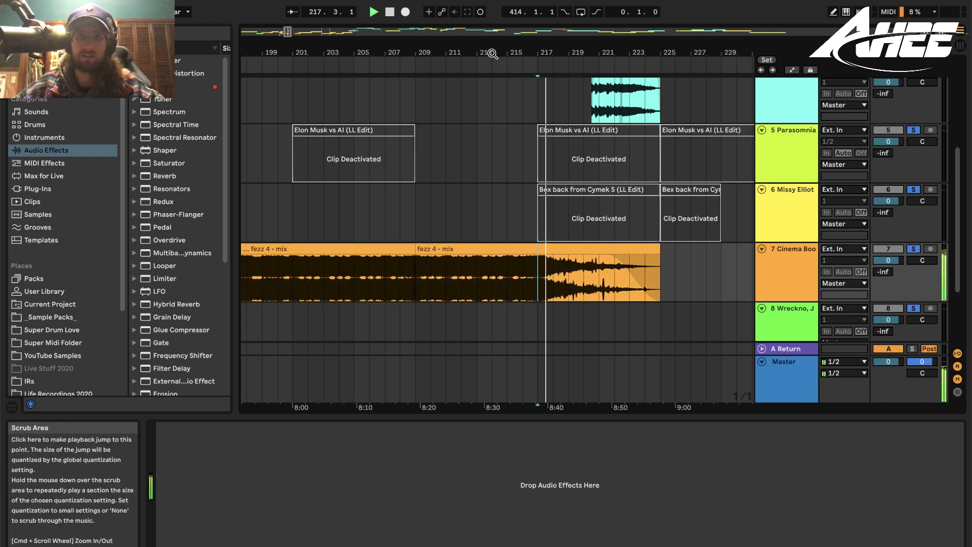
pyautogui.moveTo(521, 53)
pyautogui.mouseDown()
pyautogui.moveTo(520, 42)
pyautogui.moveTo(502, 51)
pyautogui.mouseUp()
pyautogui.press('space')
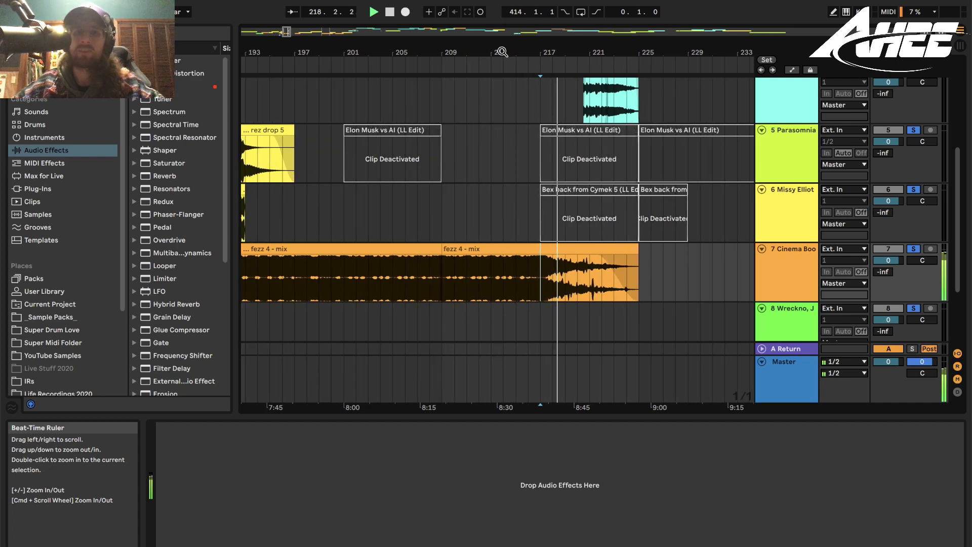
# - Activate the Elon Musk vs AI (LL Edit) clip at bar 217 and audition it over the fezz 4 - mix fade-out, adding track 4 to the solo
pyautogui.scroll(5, 597, 236)
pyautogui.scroll(2, 598, 238)
pyautogui.scroll(-6, 571, 223)
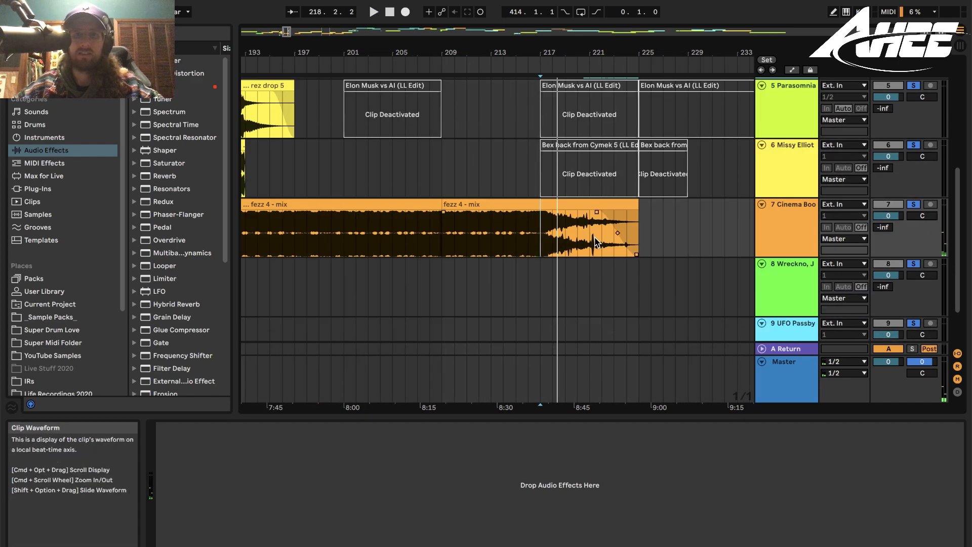
pyautogui.moveTo(618, 46); pyautogui.dragTo(589, 41)
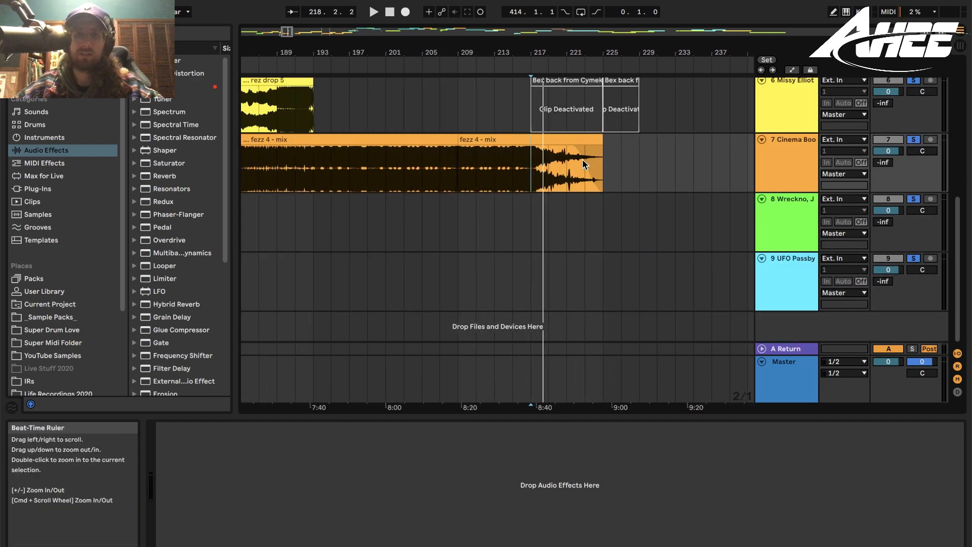
pyautogui.scroll(6, 593, 172)
pyautogui.click(580, 252)
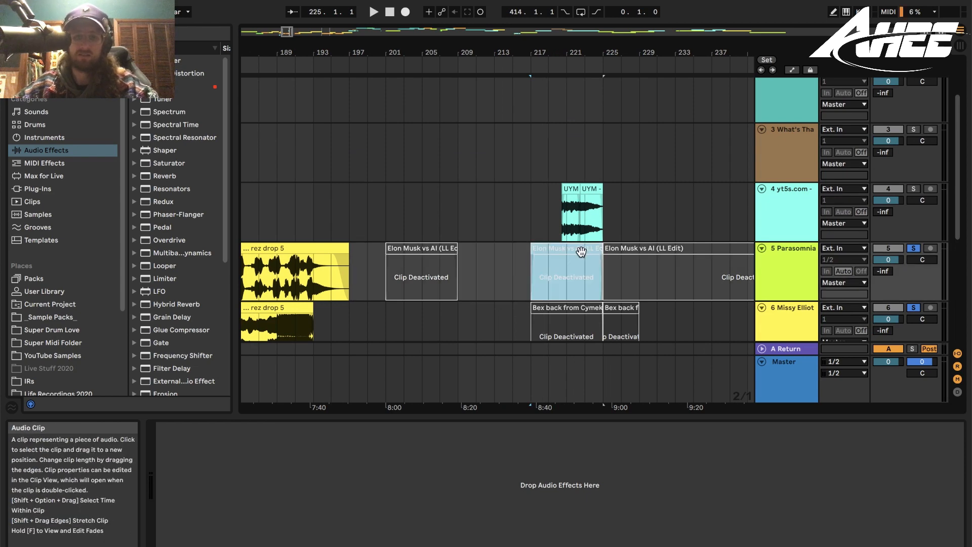
pyautogui.press('0')
pyautogui.scroll(-3, 577, 253)
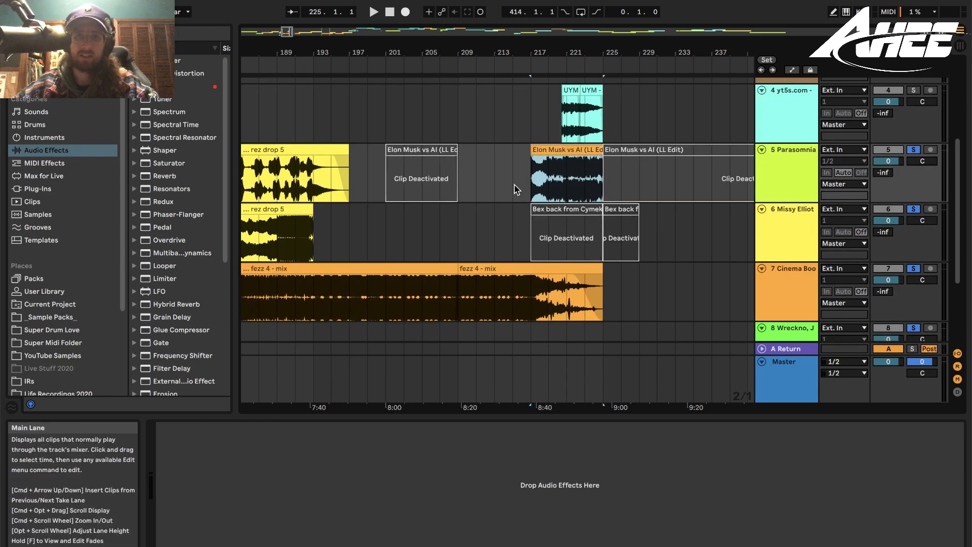
pyautogui.press('space')
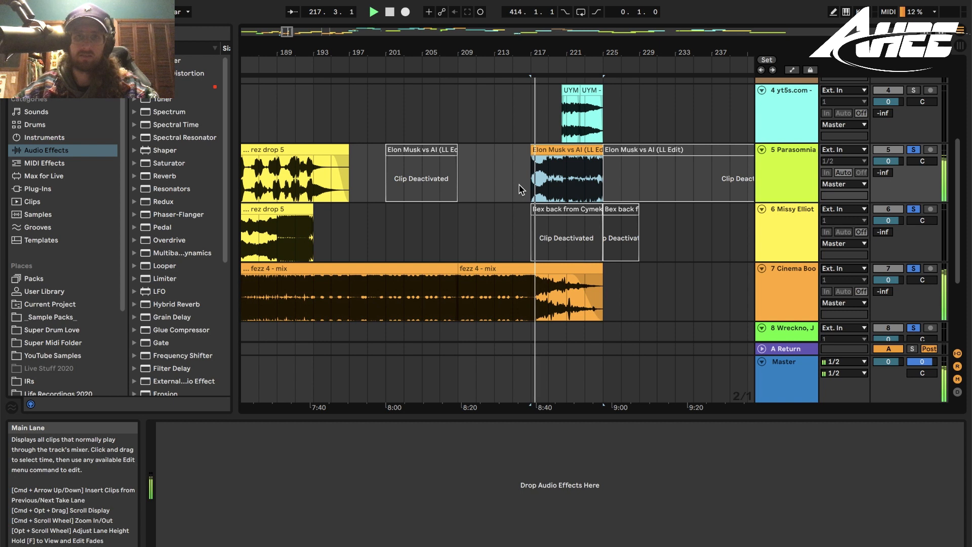
pyautogui.click(915, 90)
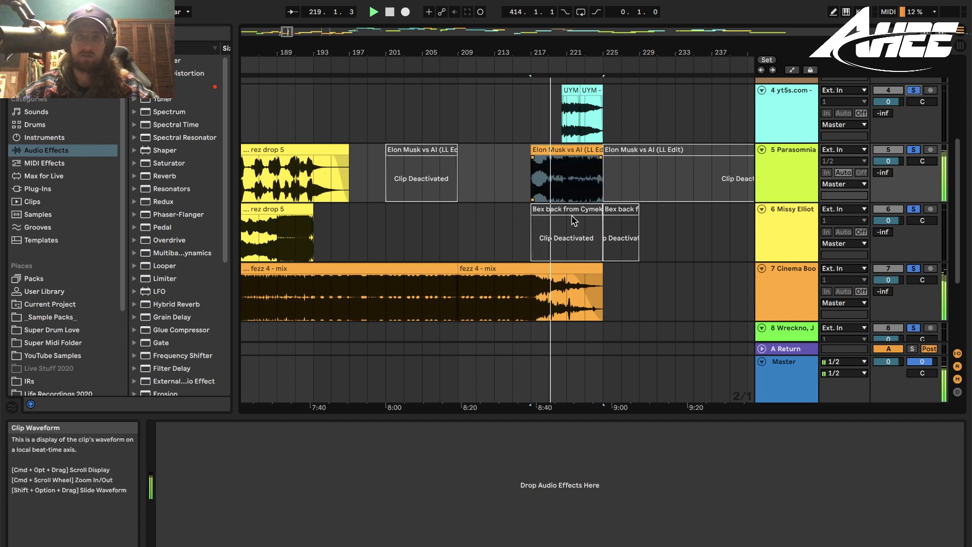
pyautogui.press('space')
# - Clear the current solos, including track 4, and solo tracks 5 through 9 again
pyautogui.moveTo(463, 50); pyautogui.dragTo(749, 52)
pyautogui.click(914, 151)
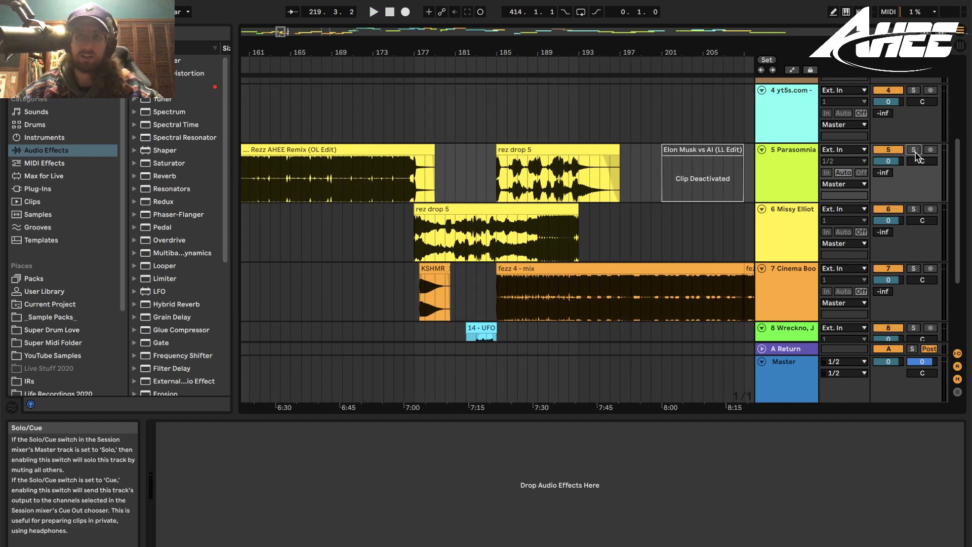
pyautogui.scroll(-3, 598, 188)
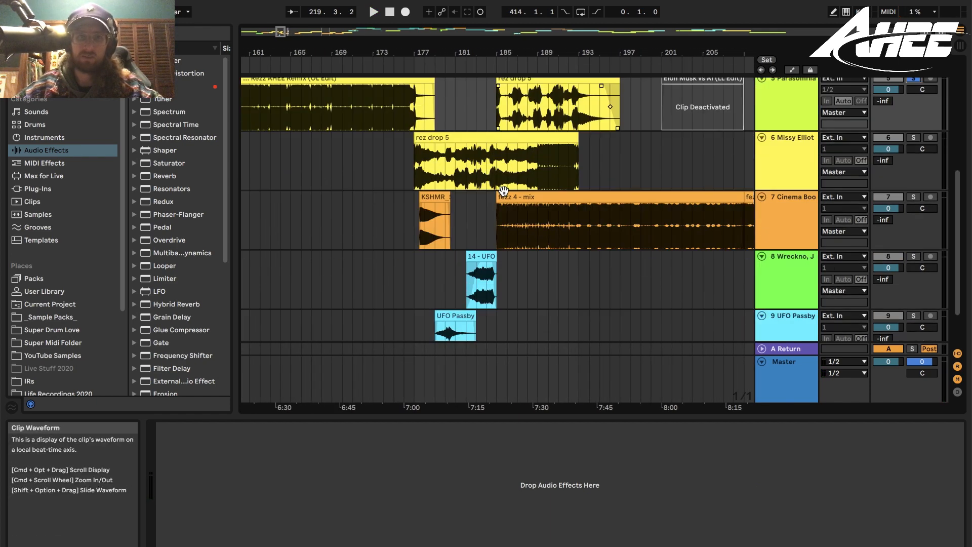
pyautogui.click(914, 138)
pyautogui.click(913, 197)
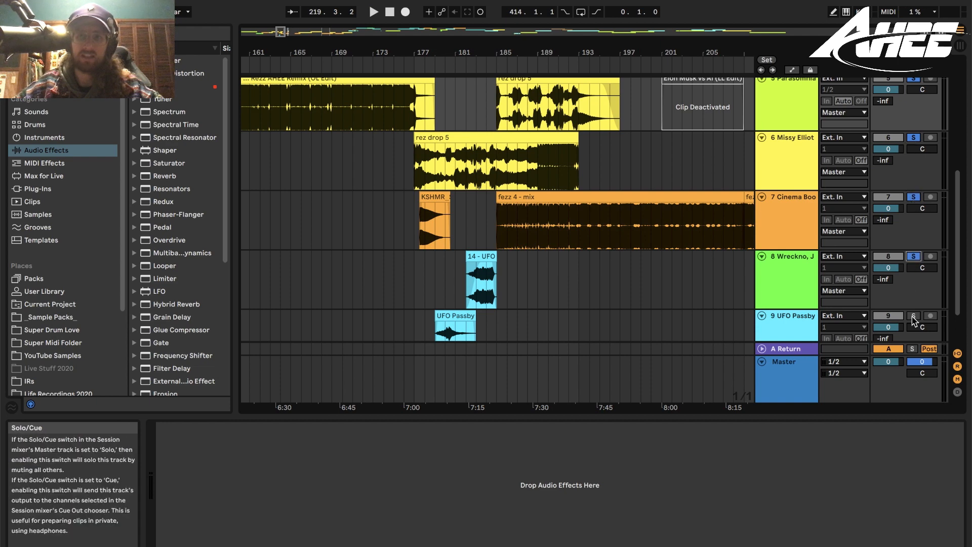
pyautogui.scroll(2, 375, 162)
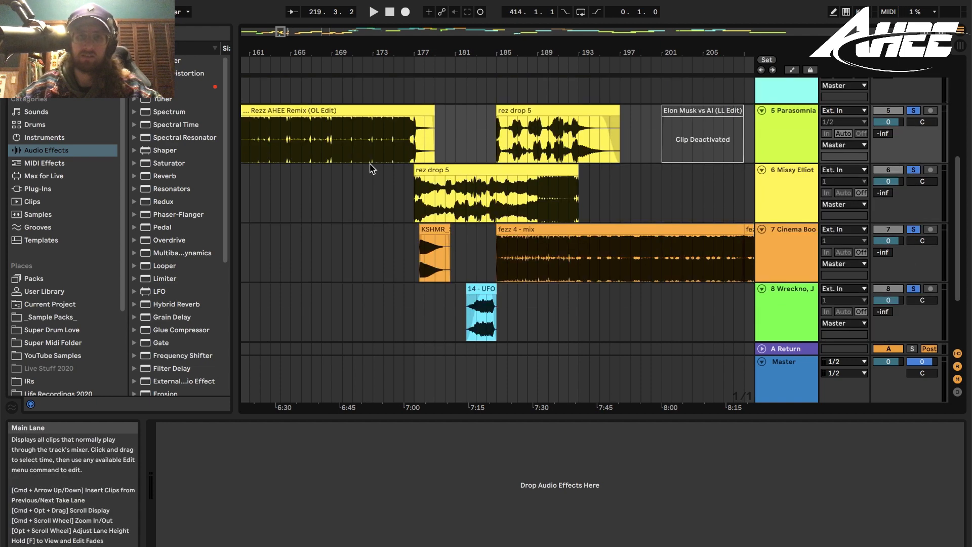
# - Deactivate the Rezz AHEE Remix (OL Edit) clip and the Elon Musk vs AI clip at bar 217 on track 5
pyautogui.click(383, 109)
pyautogui.press('0')
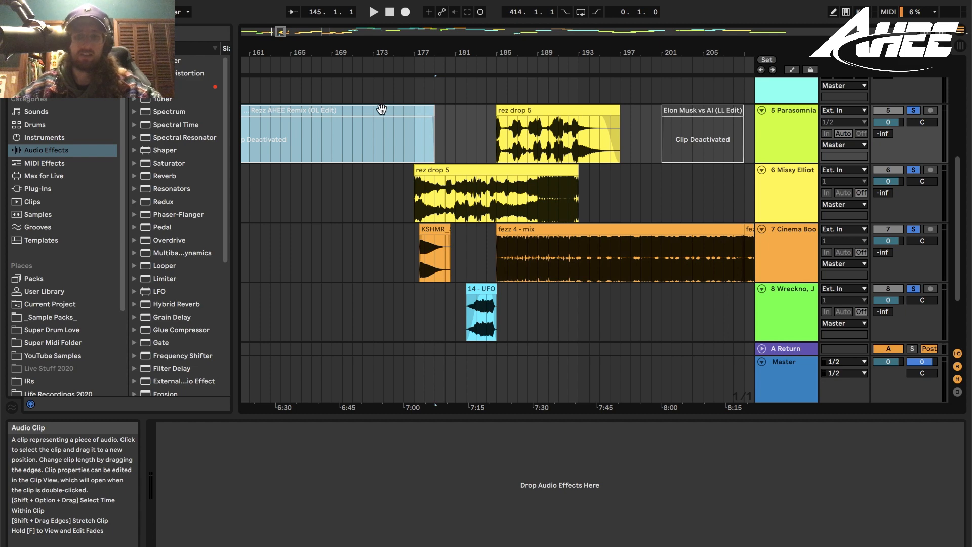
pyautogui.moveTo(469, 55); pyautogui.dragTo(368, 33)
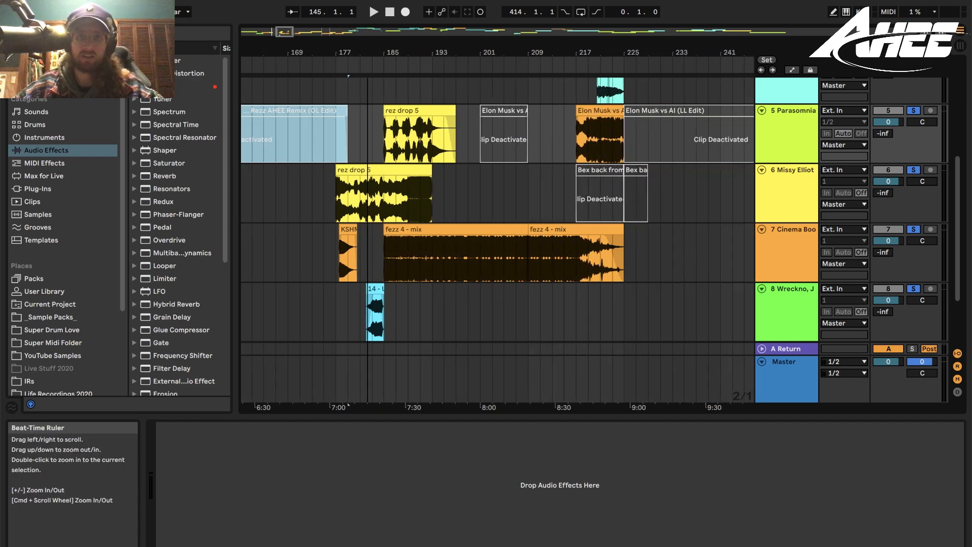
pyautogui.click(610, 109)
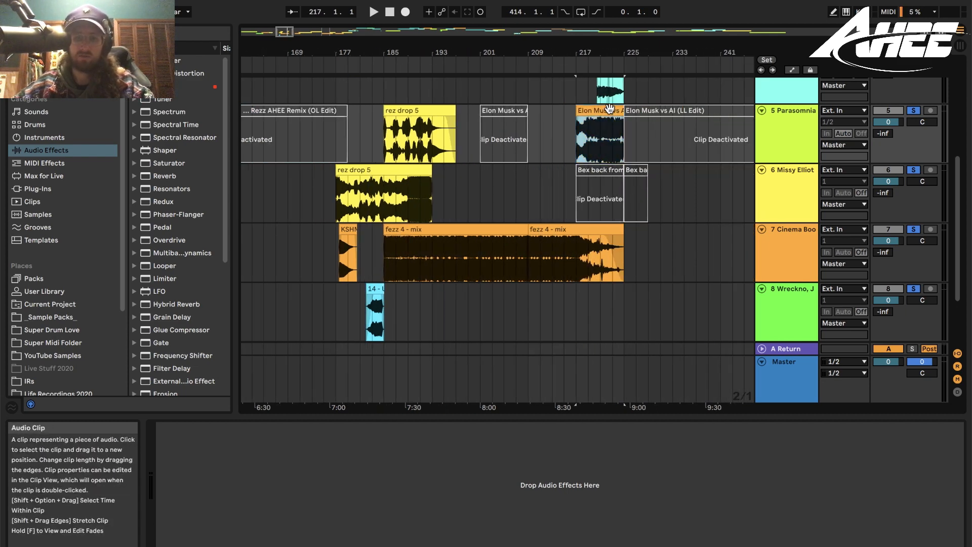
pyautogui.press('0')
# - Highlight bars 217 to 229 around the clips on track 4, and select tracks 5 and 9 to show the range of soloed tracks
pyautogui.scroll(3, 583, 132)
pyautogui.moveTo(582, 134); pyautogui.dragTo(646, 133)
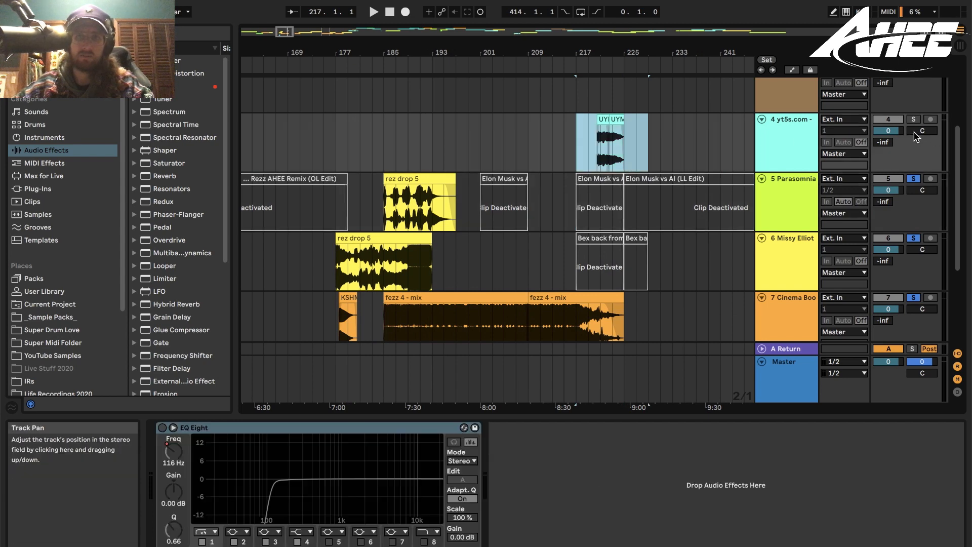
pyautogui.scroll(-2, 423, 167)
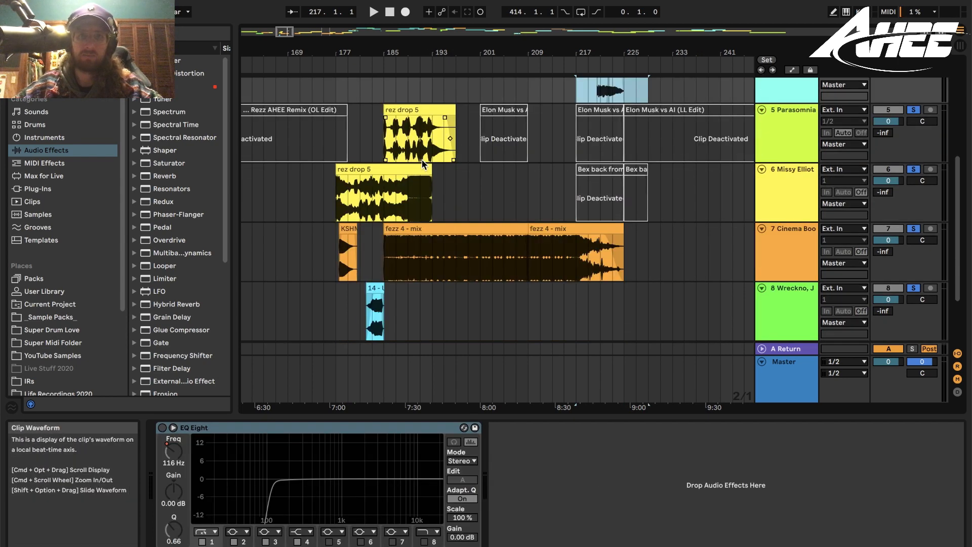
pyautogui.click(786, 128)
pyautogui.scroll(-2, 769, 236)
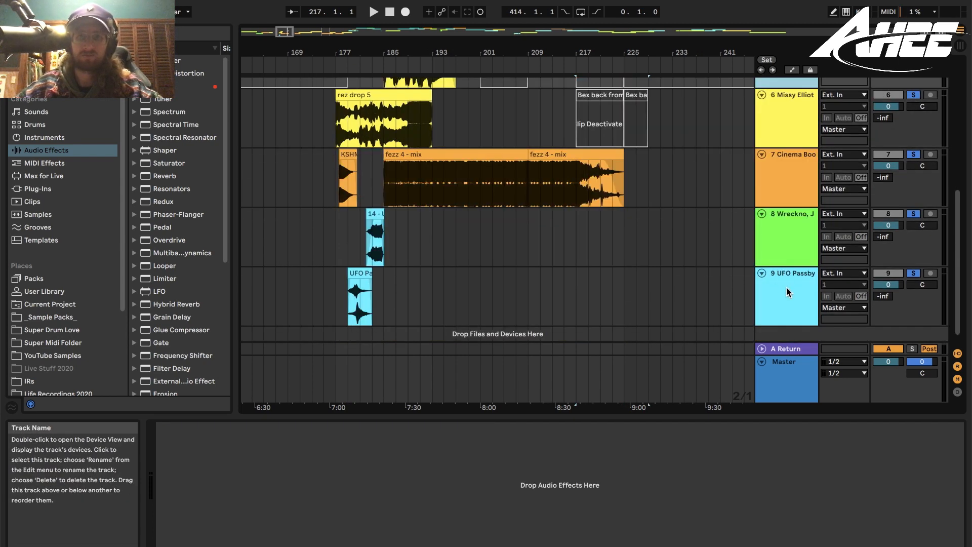
pyautogui.click(787, 288)
# - Select from the start of rez drop 5 at bar 177 to the end of fezz 4 - mix at bar 225, view the Export Audio/Video settings, and cancel
pyautogui.click(385, 96)
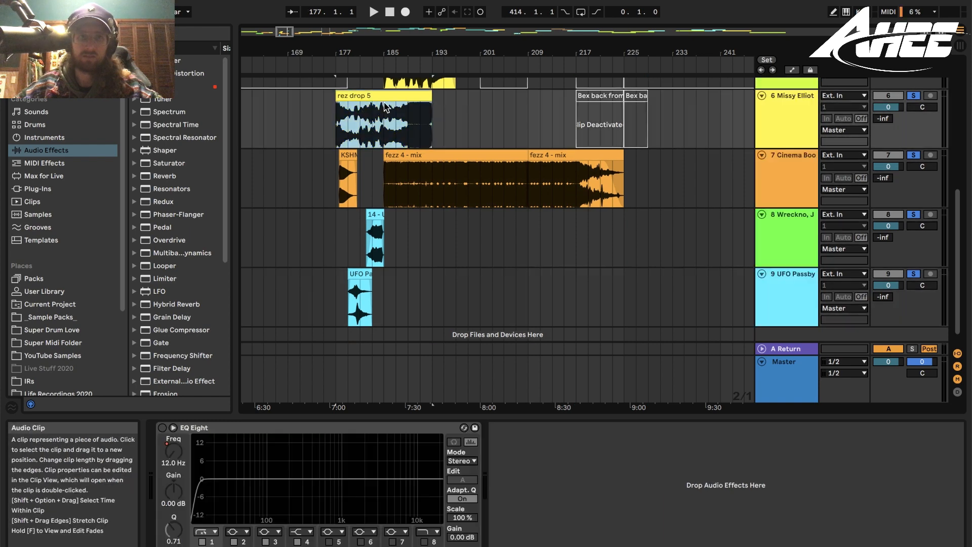
pyautogui.keyDown('shift'); pyautogui.click(614, 152); pyautogui.keyUp('shift')
pyautogui.scroll(2, 611, 160)
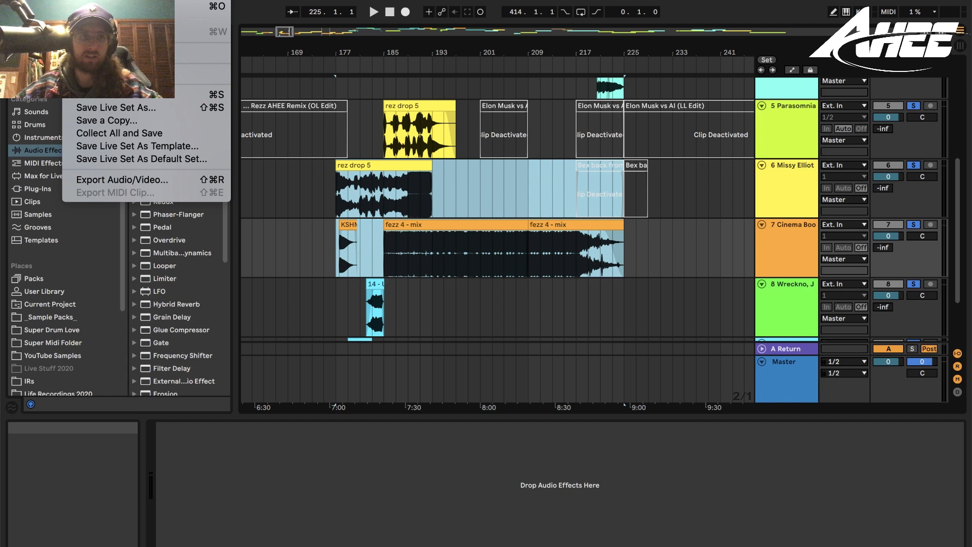
pyautogui.click(133, 181)
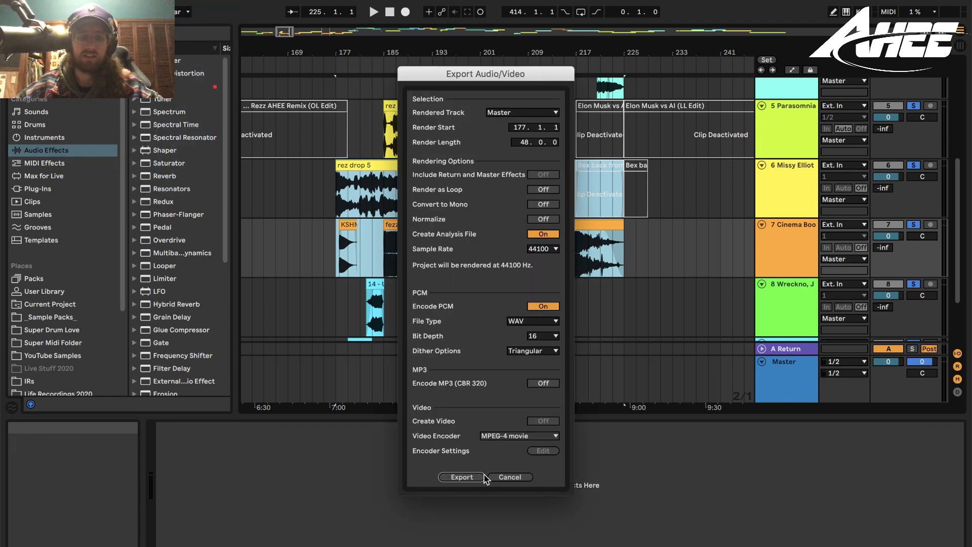
pyautogui.click(506, 478)
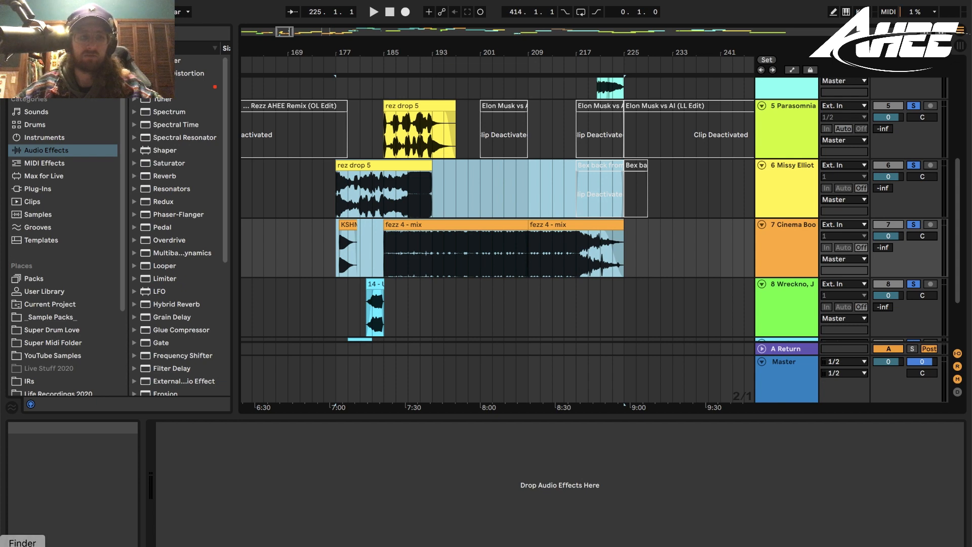
# - Switch to Finder and look through the projects and audio files in the _Live Stuff 2021 folder under Documents
pyautogui.click(21, 546)
pyautogui.click(436, 122)
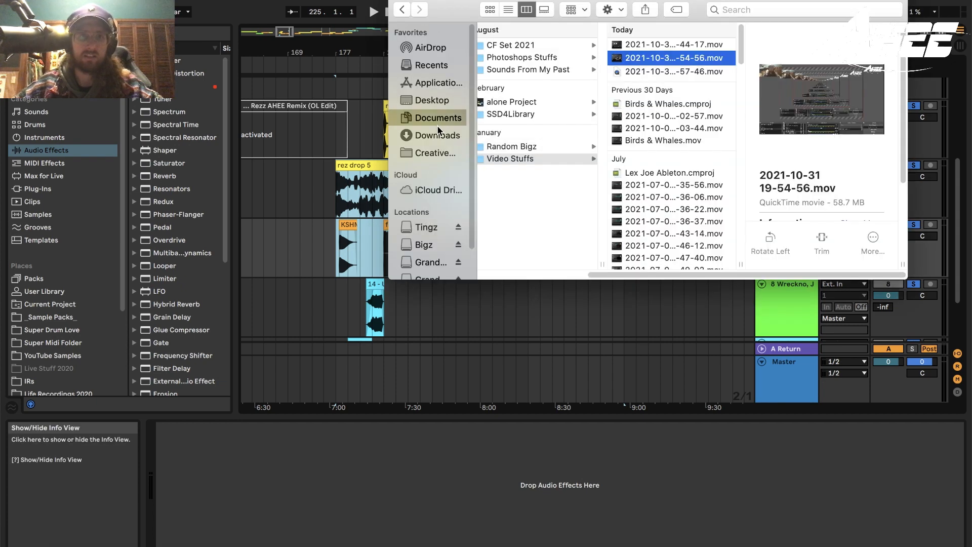
pyautogui.click(534, 54)
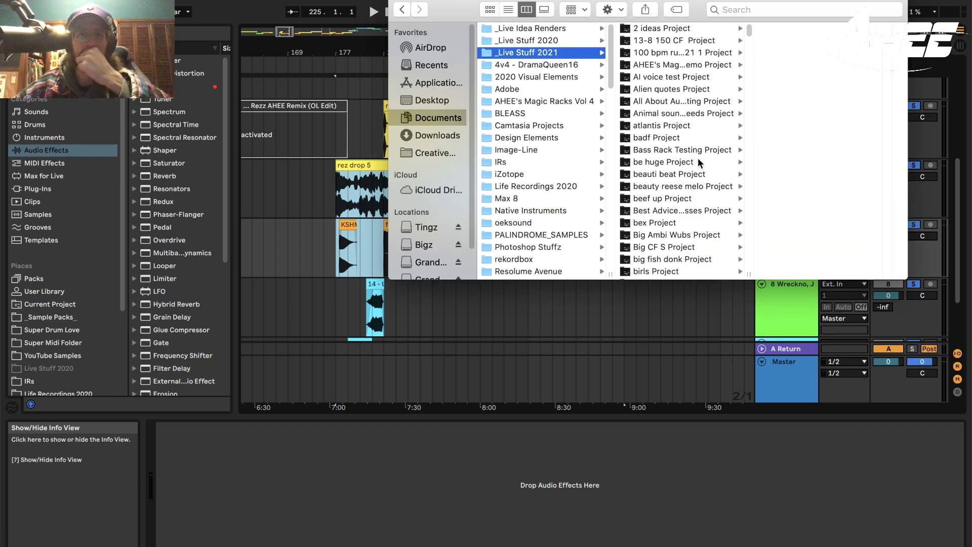
pyautogui.scroll(-10, 698, 157)
pyautogui.scroll(-15, 697, 159)
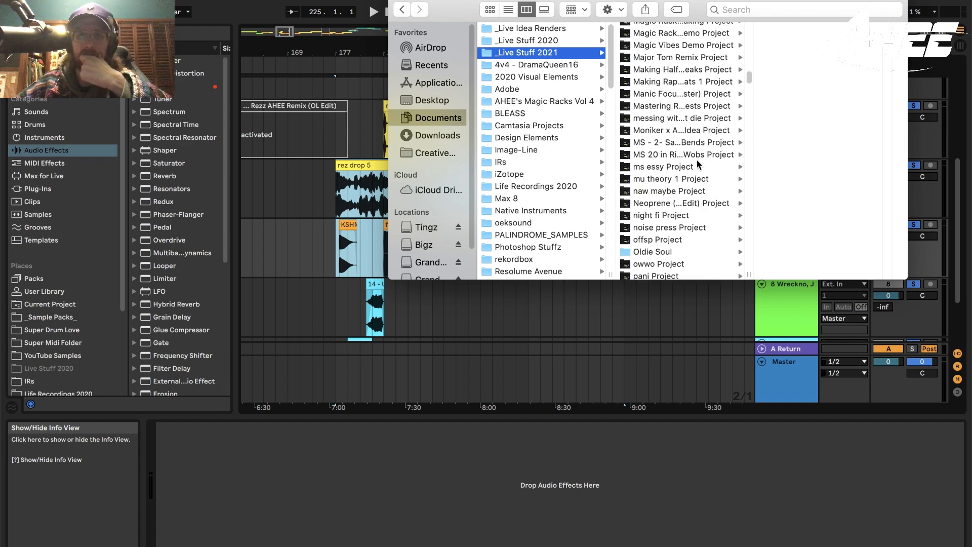
pyautogui.scroll(20, 697, 162)
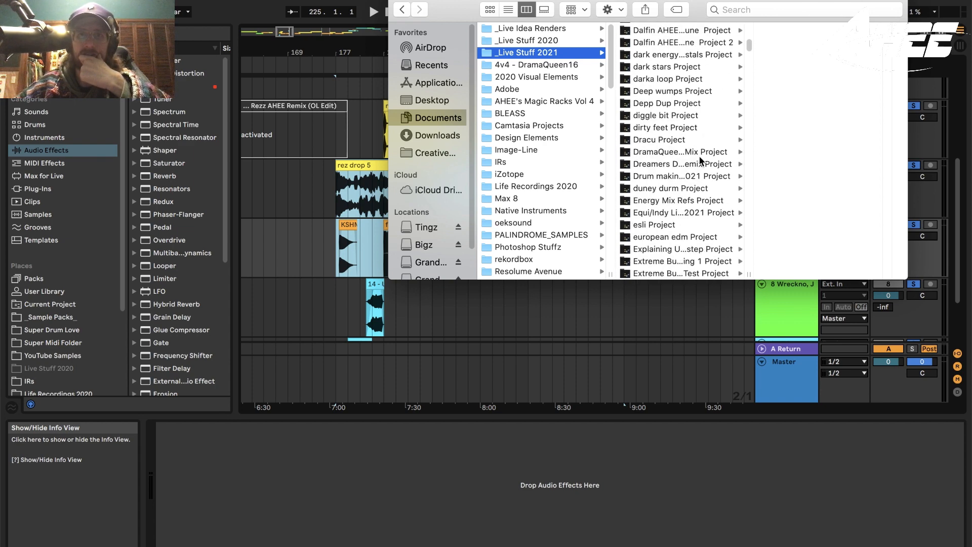
pyautogui.scroll(-12, 699, 166)
pyautogui.scroll(12, 699, 168)
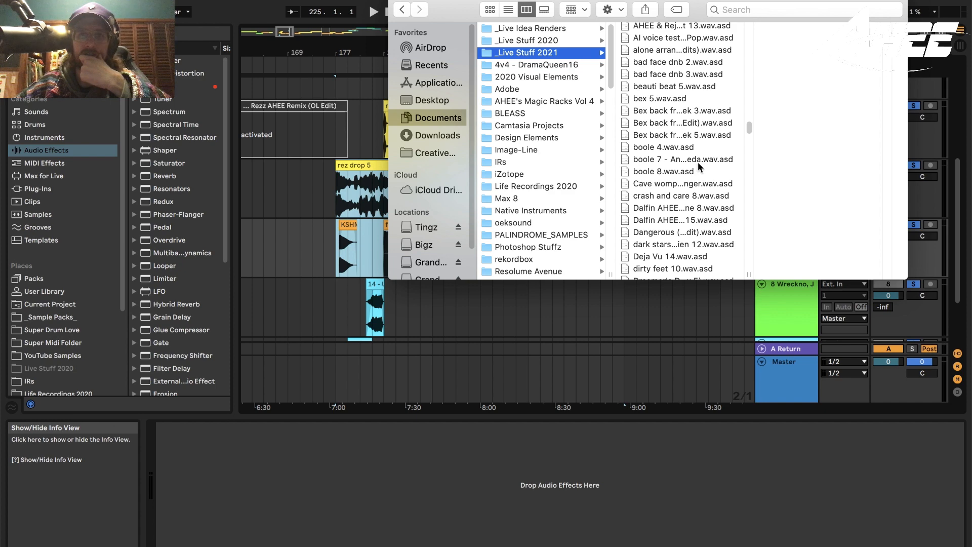
pyautogui.scroll(-18, 699, 167)
pyautogui.scroll(6, 699, 167)
pyautogui.scroll(8, 699, 166)
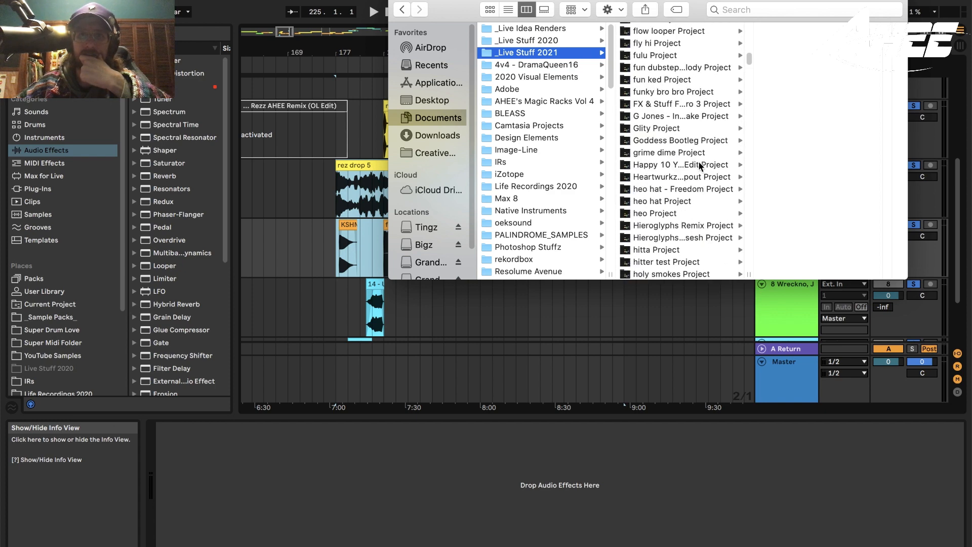
pyautogui.scroll(10, 699, 163)
pyautogui.scroll(-11, 698, 162)
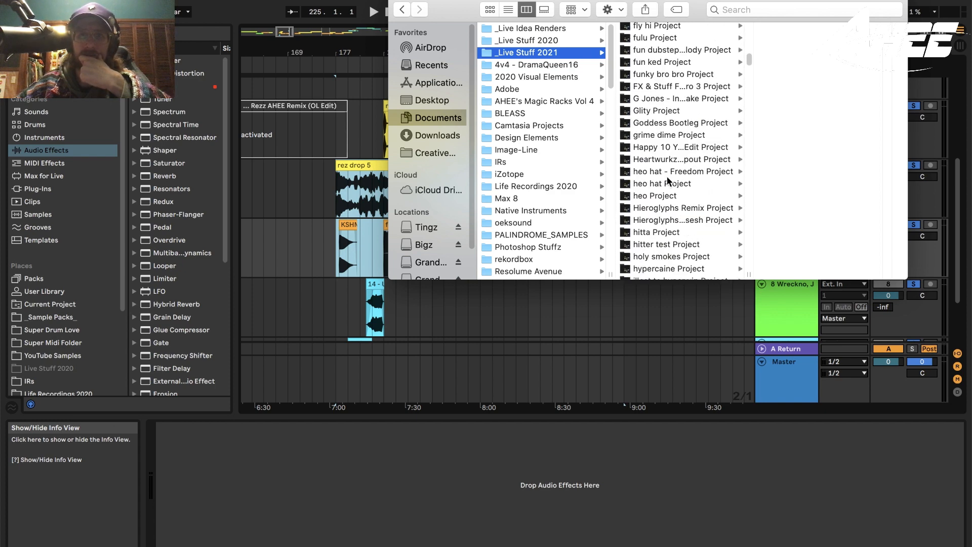
pyautogui.scroll(-9, 668, 165)
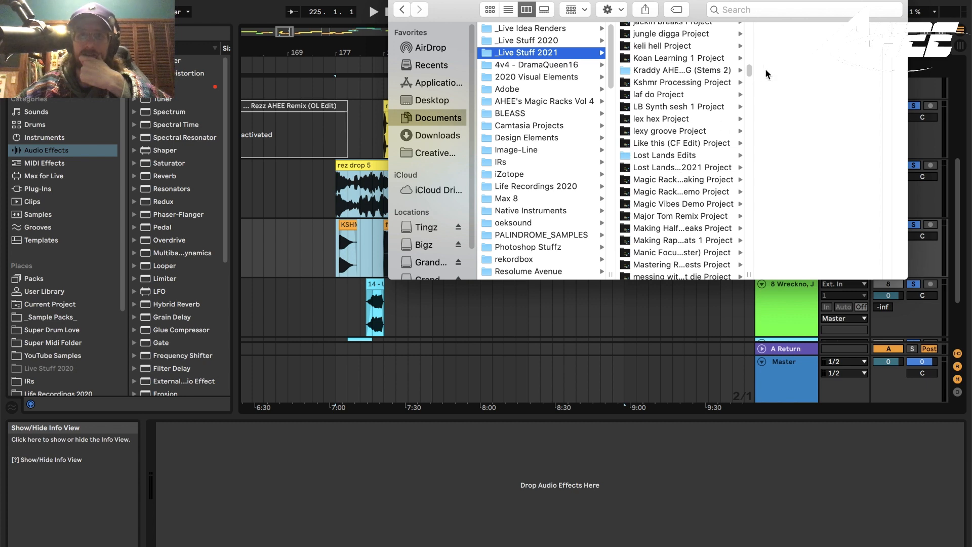
# - Search this Mac for "halloween" and look through the list down to the oldest items
pyautogui.click(739, 4)
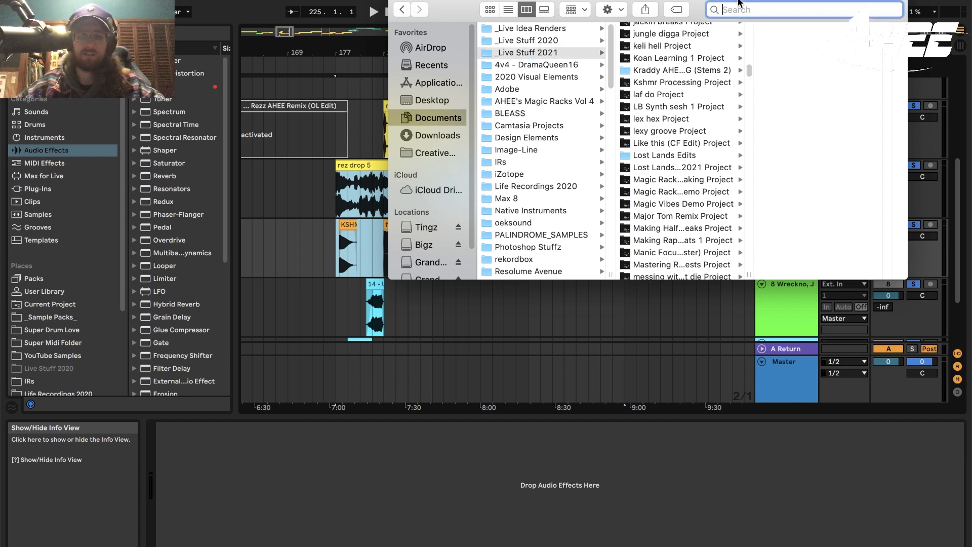
pyautogui.write('halloween')
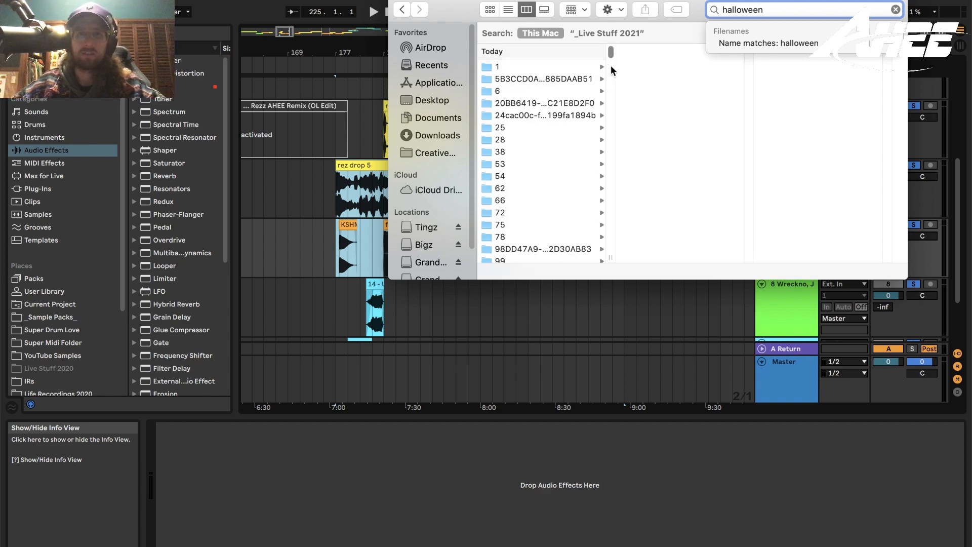
pyautogui.moveTo(612, 52); pyautogui.dragTo(631, 295)
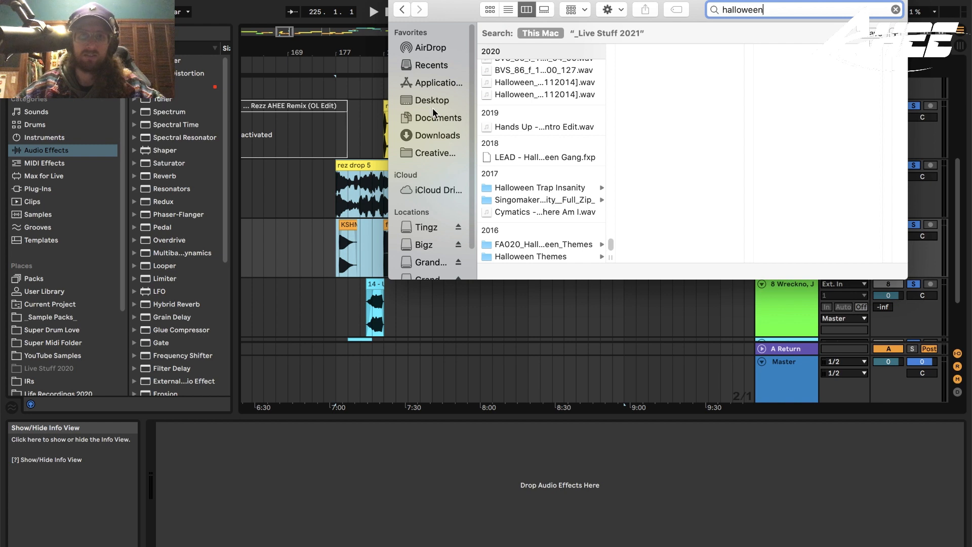
# - Find the Lost Lands Edits folder in _Live Stuff 2021 and show the exported Star Path and Elon Musk vs AI LL Edit WAV files
pyautogui.click(437, 120)
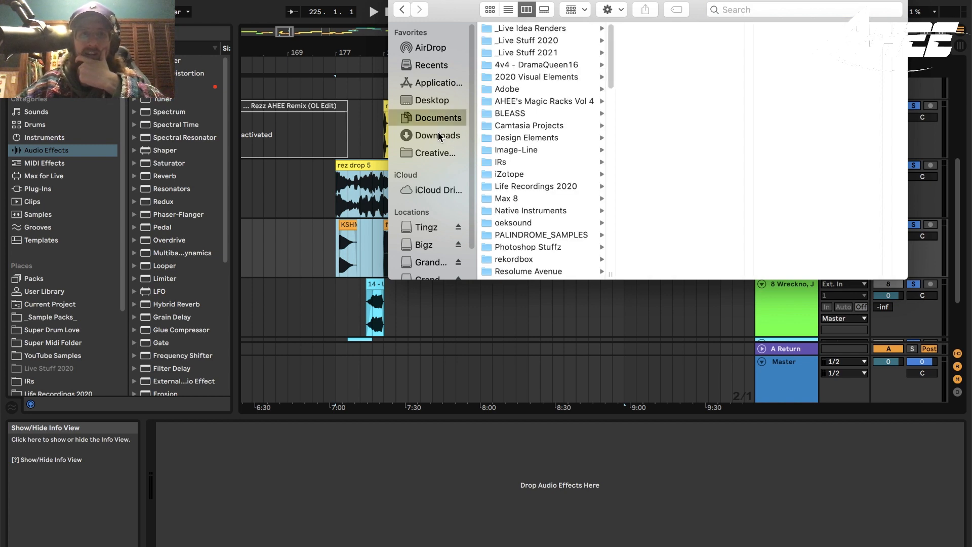
pyautogui.click(534, 56)
pyautogui.scroll(-10, 749, 48)
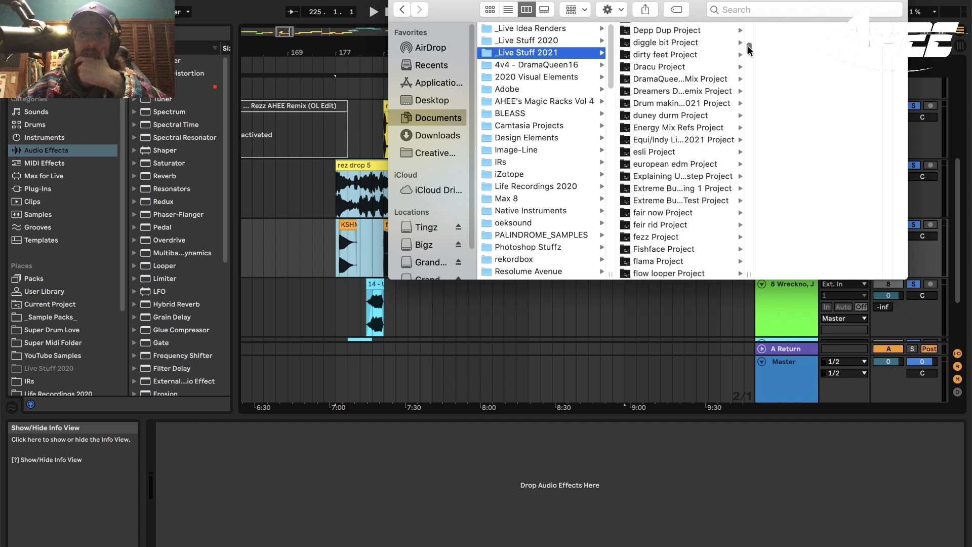
pyautogui.moveTo(749, 48); pyautogui.dragTo(747, 75)
pyautogui.click(660, 60)
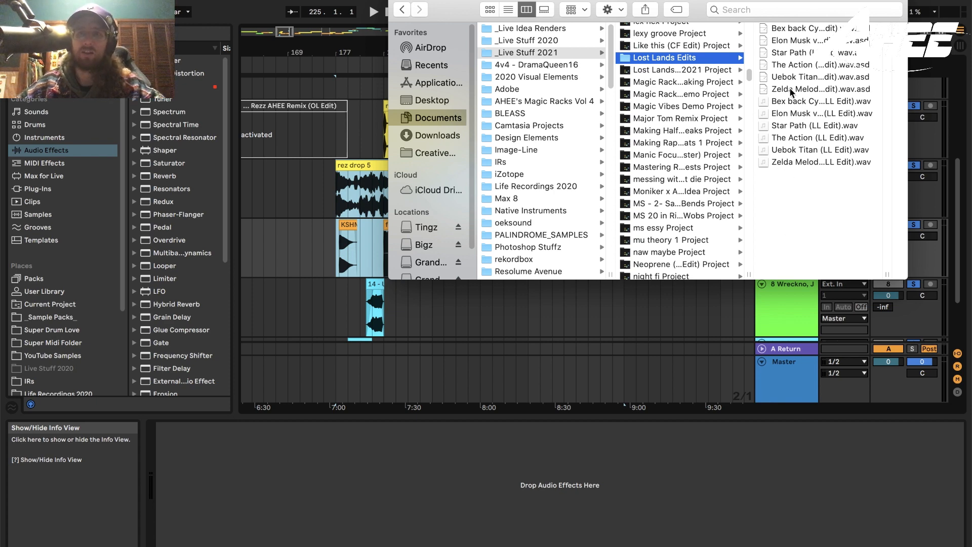
pyautogui.click(814, 127)
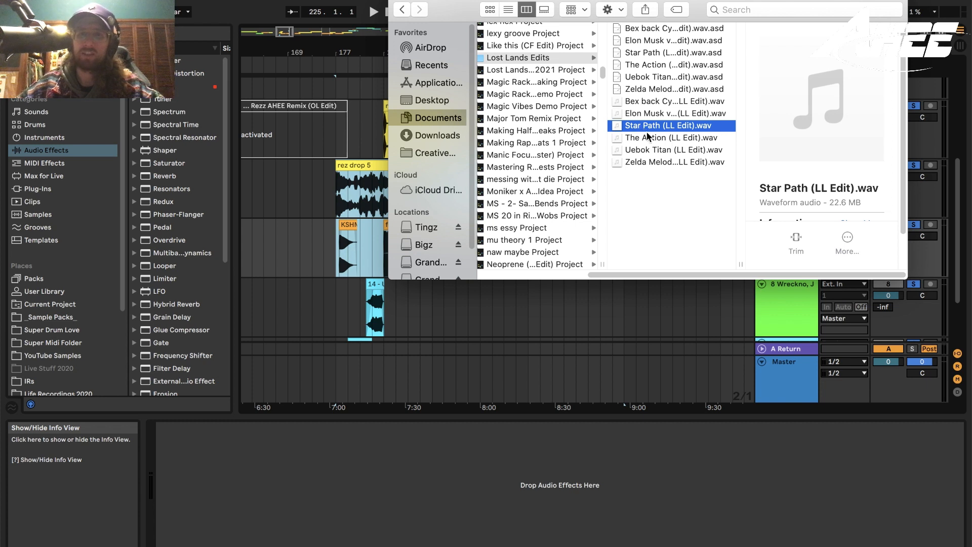
pyautogui.click(690, 116)
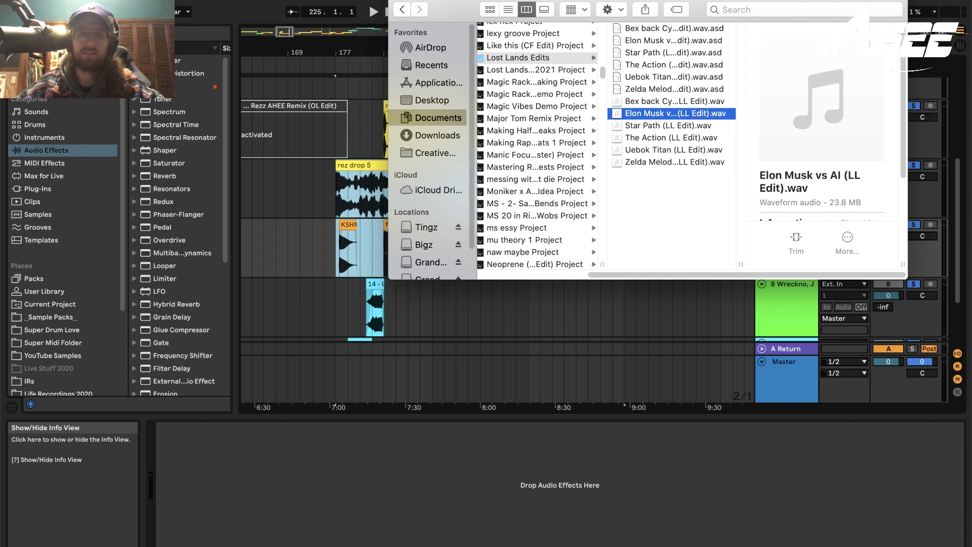
pyautogui.click(353, 1)
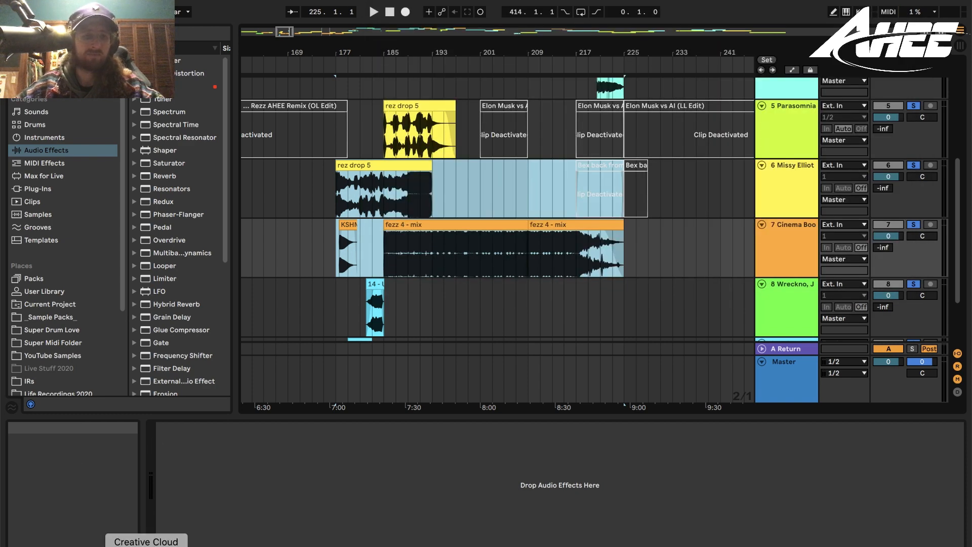
# - Switch to rekordbox, reposition its window, and view the Cervantes 2021 and Lost Lands 2021 playlists
pyautogui.click(84, 543)
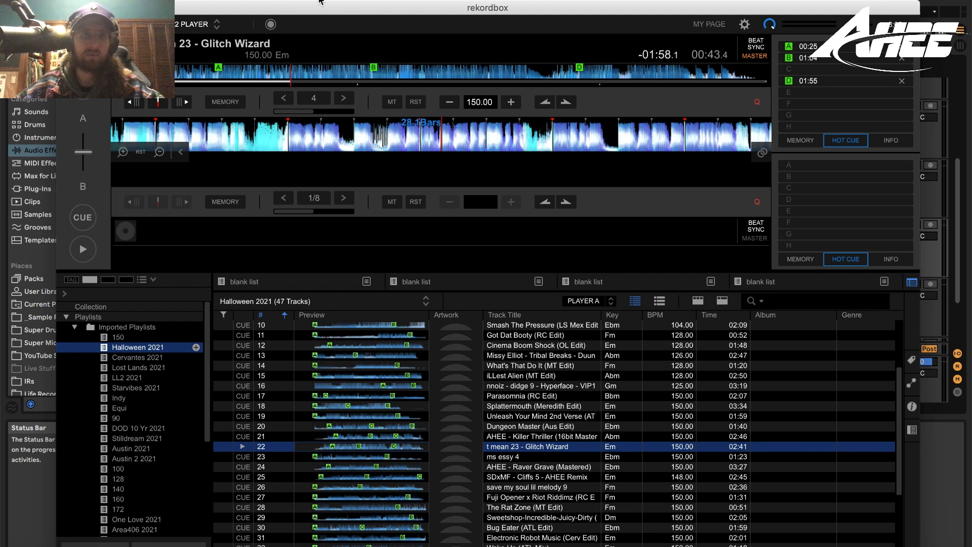
pyautogui.moveTo(276, 11); pyautogui.dragTo(314, 0)
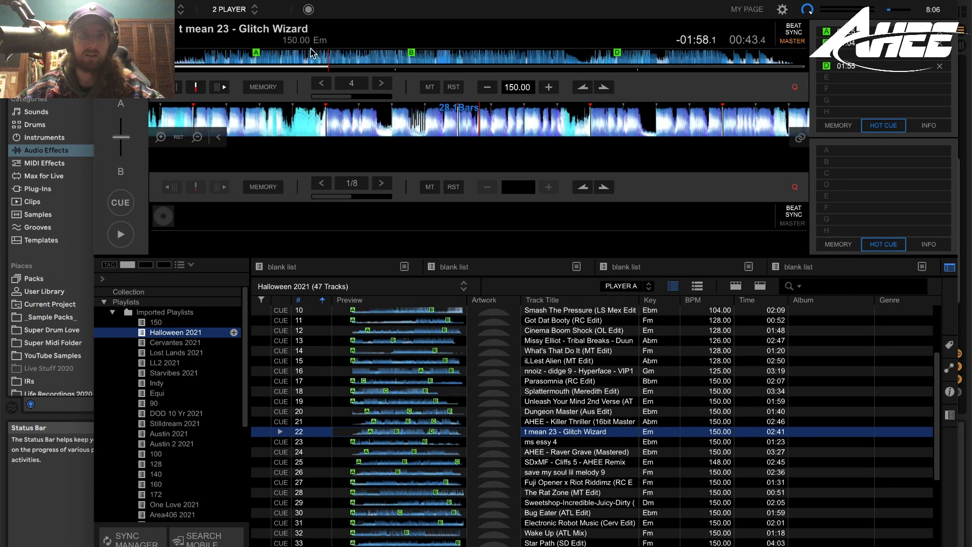
pyautogui.click(165, 345)
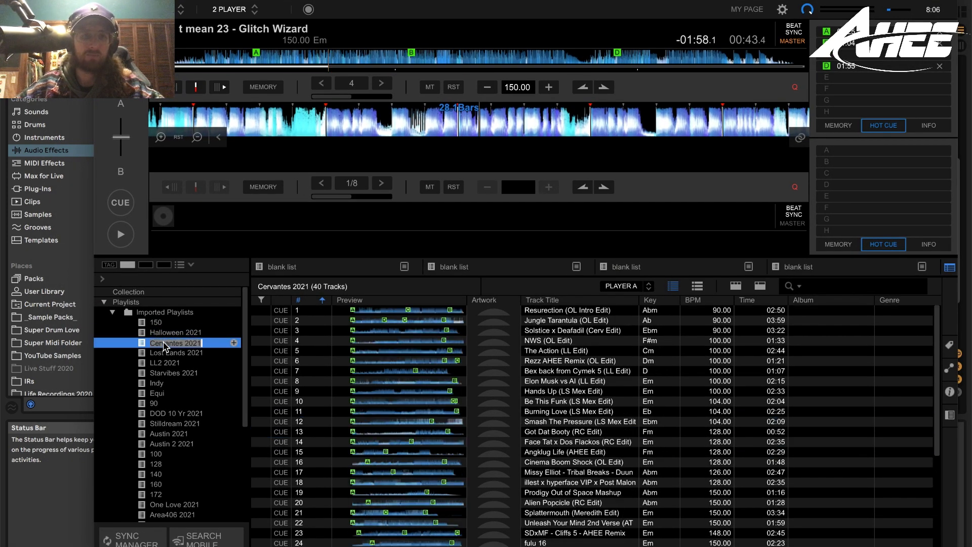
pyautogui.click(191, 364)
pyautogui.click(183, 353)
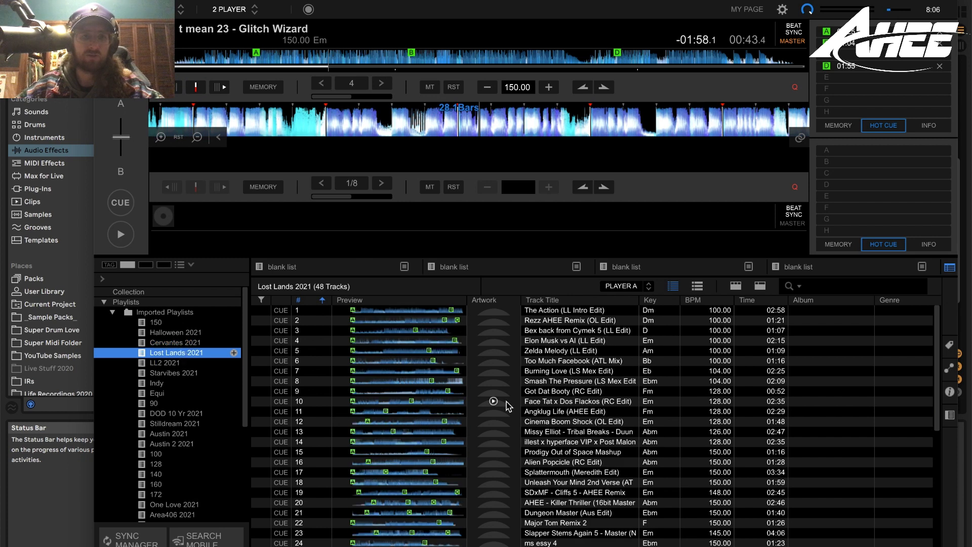
# - Open the Halloween 2021 playlist and review its track order and BPM progression from first to last track
pyautogui.click(189, 332)
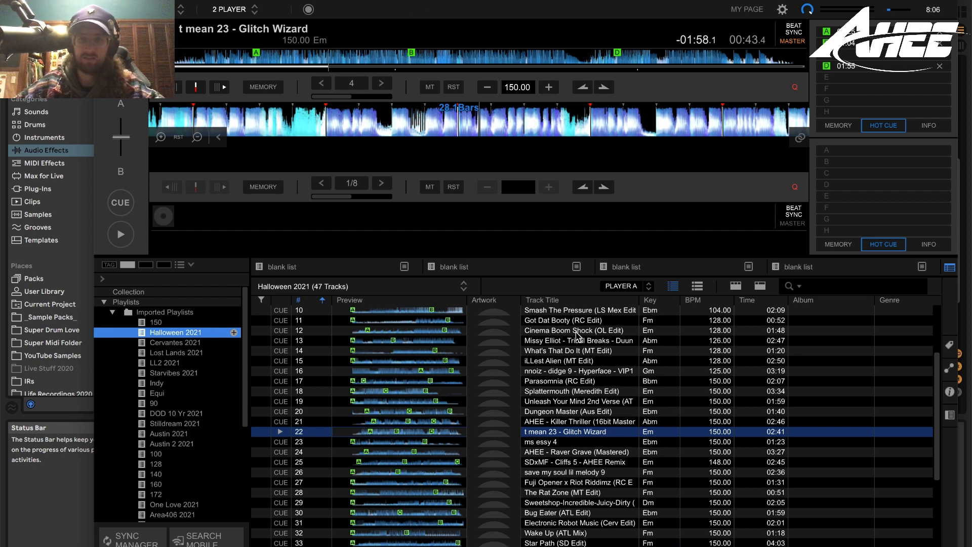
pyautogui.scroll(3, 674, 360)
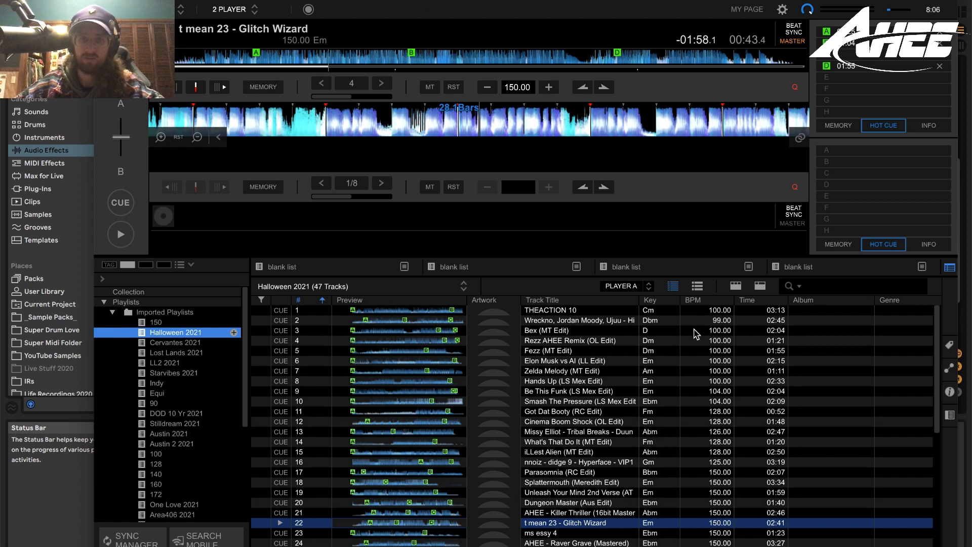
pyautogui.scroll(-1, 704, 418)
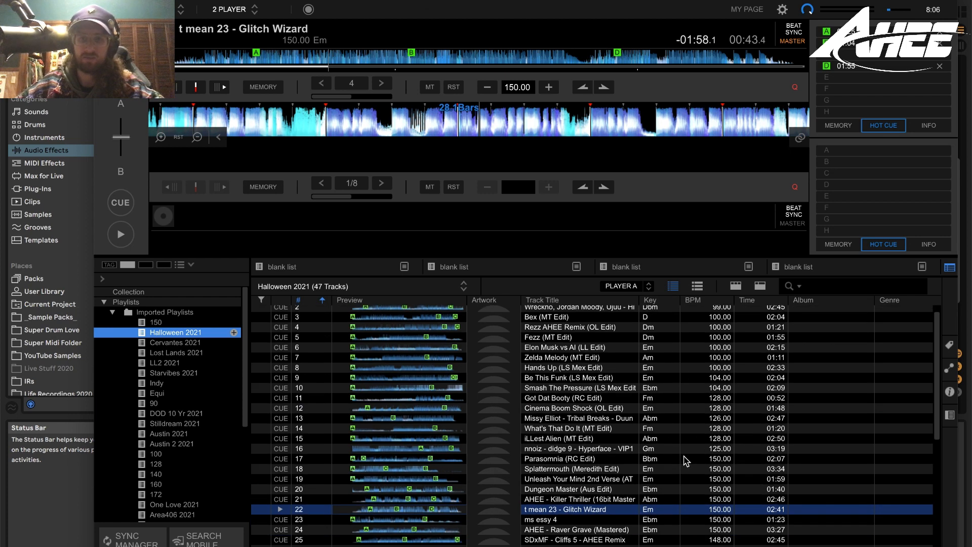
pyautogui.scroll(-2, 707, 476)
pyautogui.scroll(-3, 708, 478)
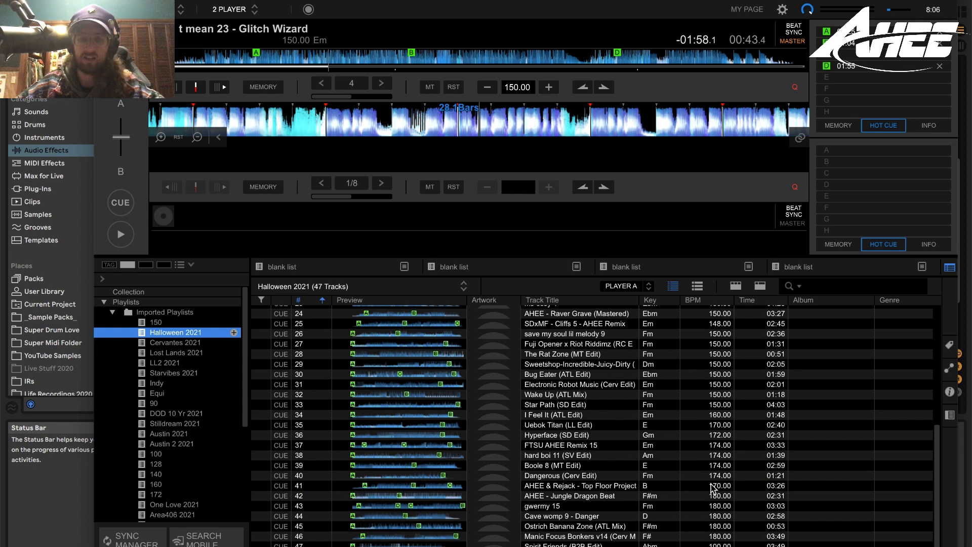
pyautogui.scroll(5, 699, 489)
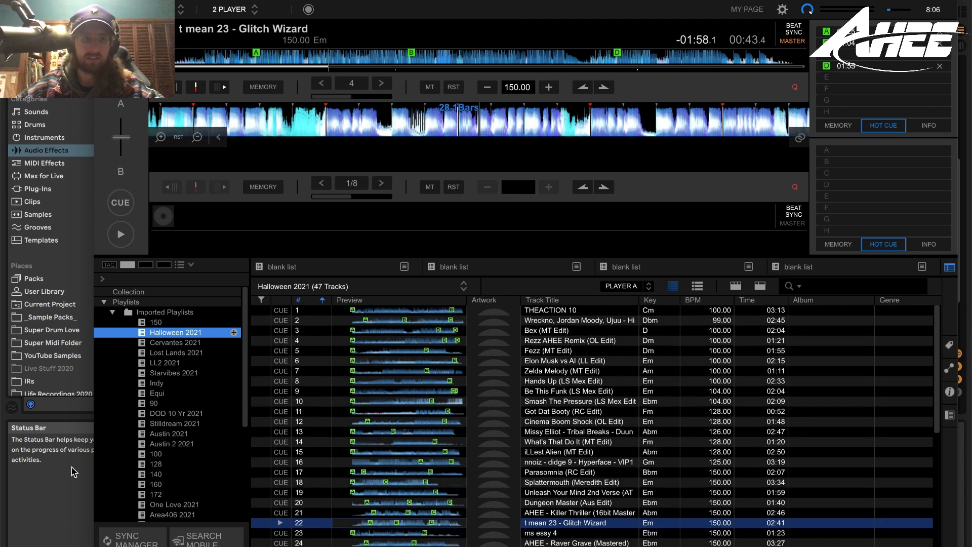
# - Load Rezz AHEE Remix (OL Edit) into player A, move playback to hot cue B, and point out the hot cue list
pyautogui.click(552, 354)
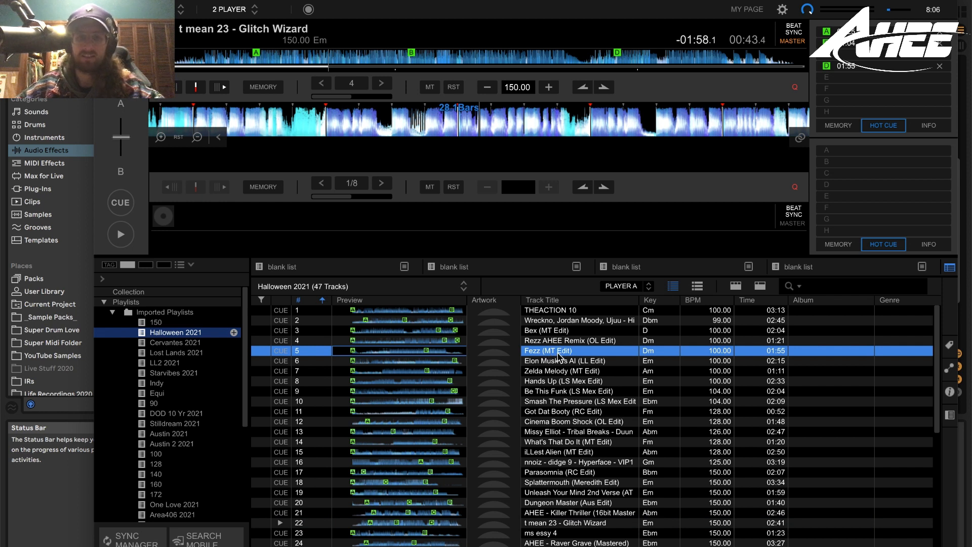
pyautogui.doubleClick(549, 342)
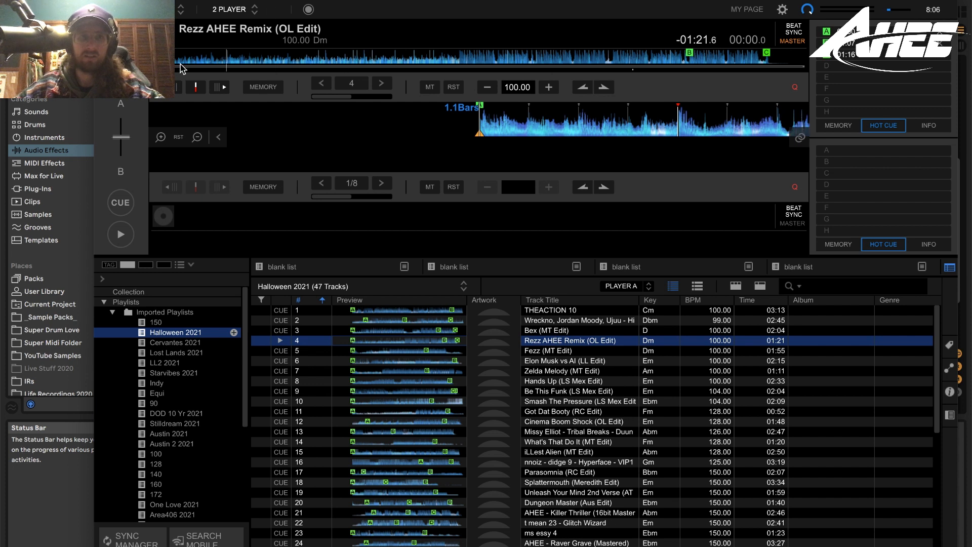
pyautogui.click(656, 52)
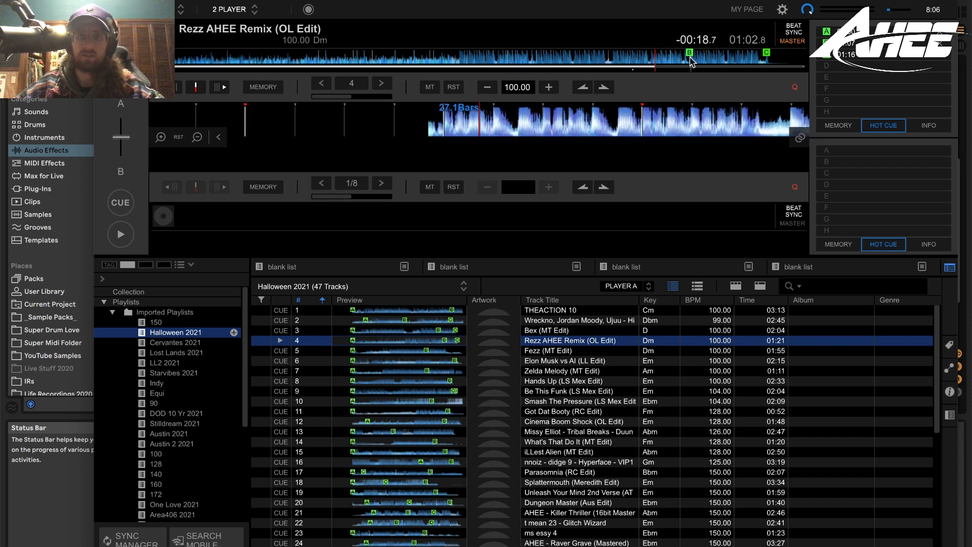
pyautogui.click(686, 57)
pyautogui.moveTo(548, 131); pyautogui.dragTo(510, 128)
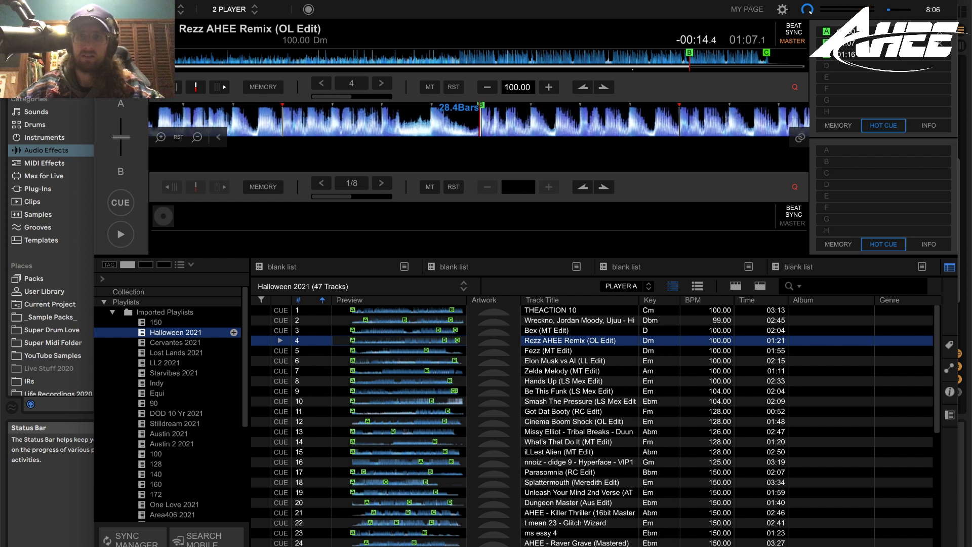
pyautogui.click(837, 129)
pyautogui.click(883, 127)
pyautogui.click(941, 67)
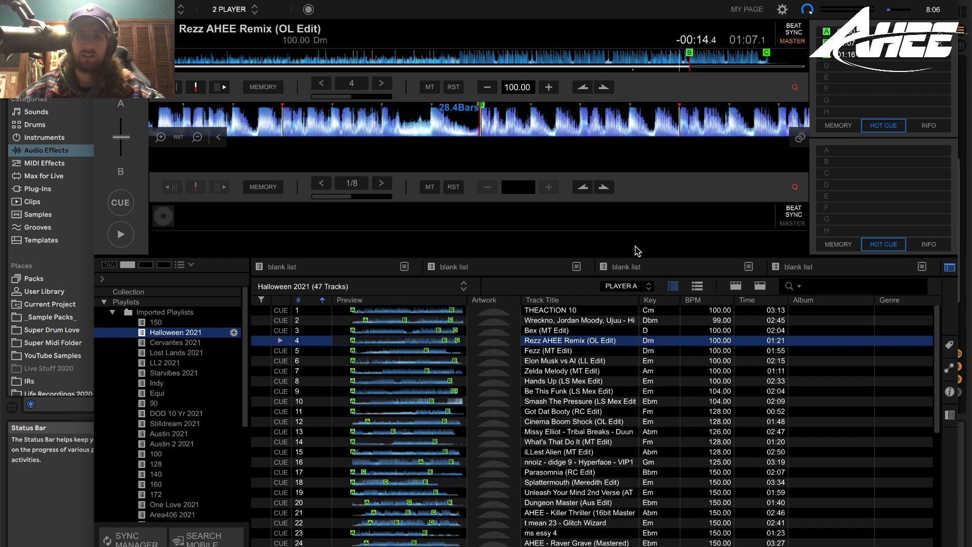
# - Load Fezz (MT Edit) into the second player and play Rezz AHEE Remix from between hot cues B and C
pyautogui.moveTo(558, 351); pyautogui.dragTo(496, 215)
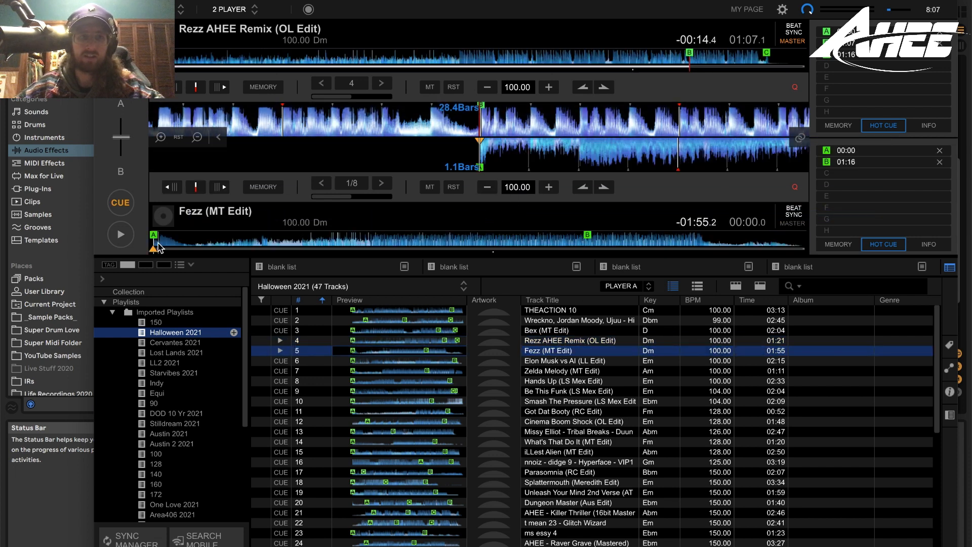
pyautogui.click(670, 58)
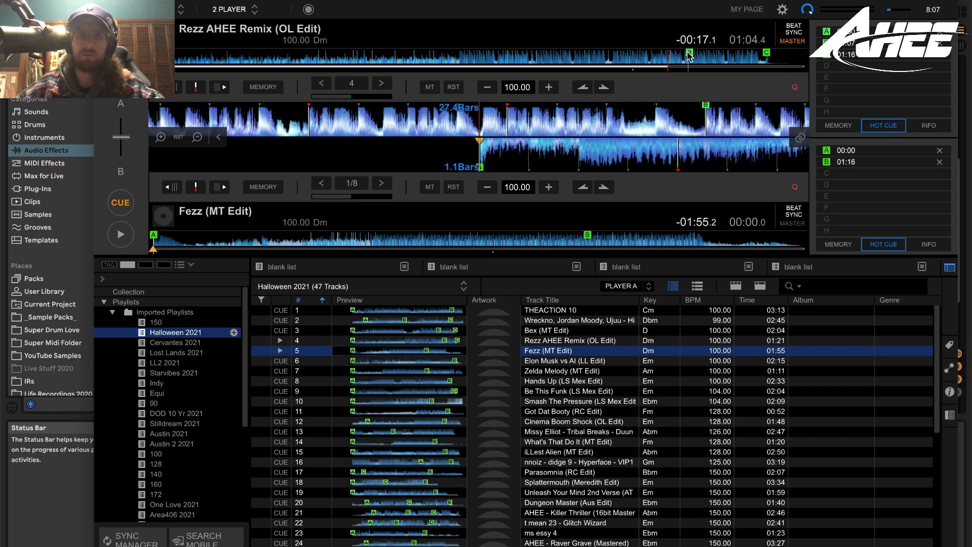
pyautogui.click(725, 57)
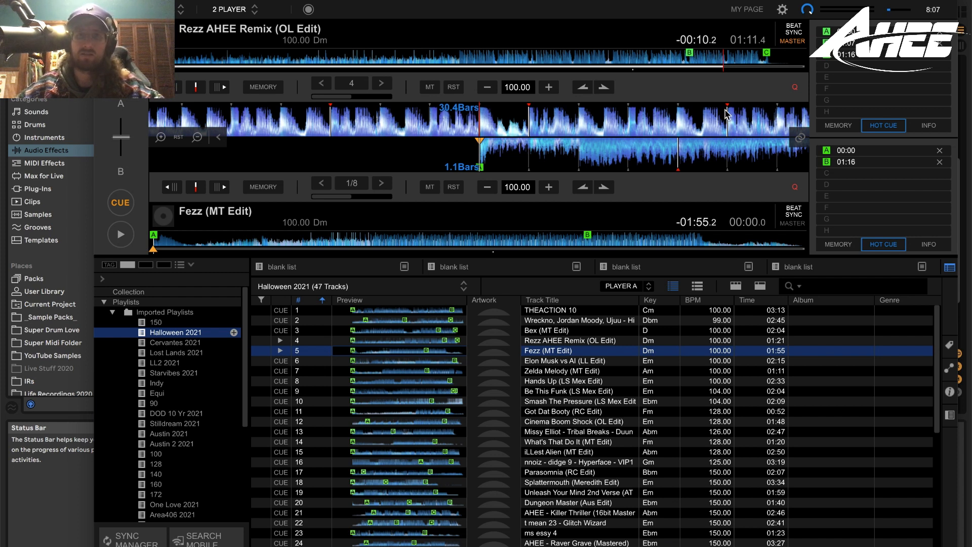
pyautogui.press('space')
pyautogui.click(743, 60)
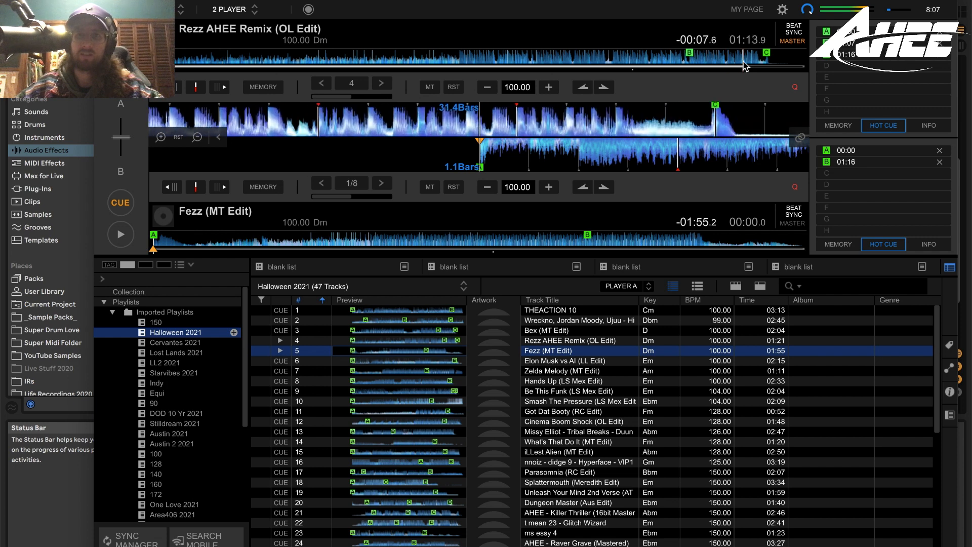
# - Start Fezz (MT Edit) from hot cue A as Rezz AHEE Remix approaches hot cue C, and stop both players after the transition
pyautogui.click(848, 152)
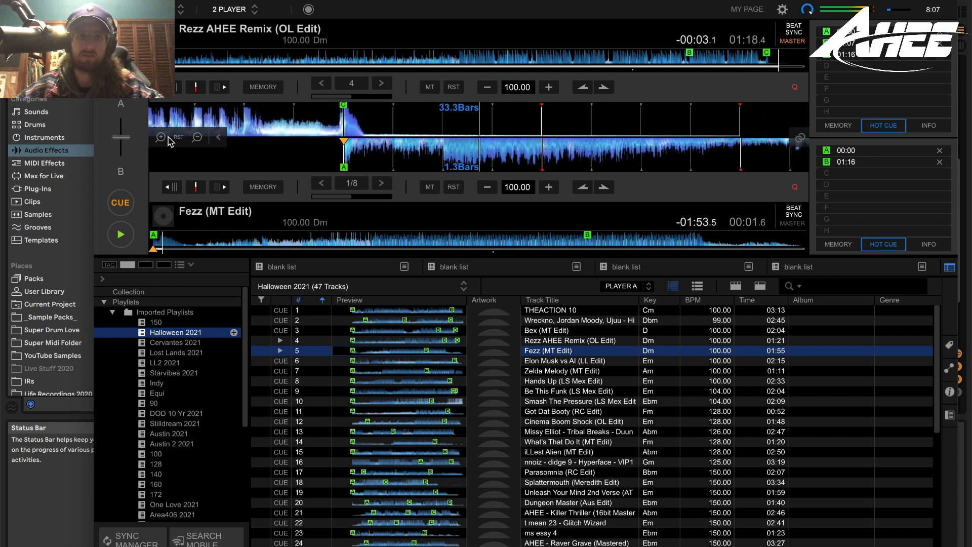
pyautogui.press('space')
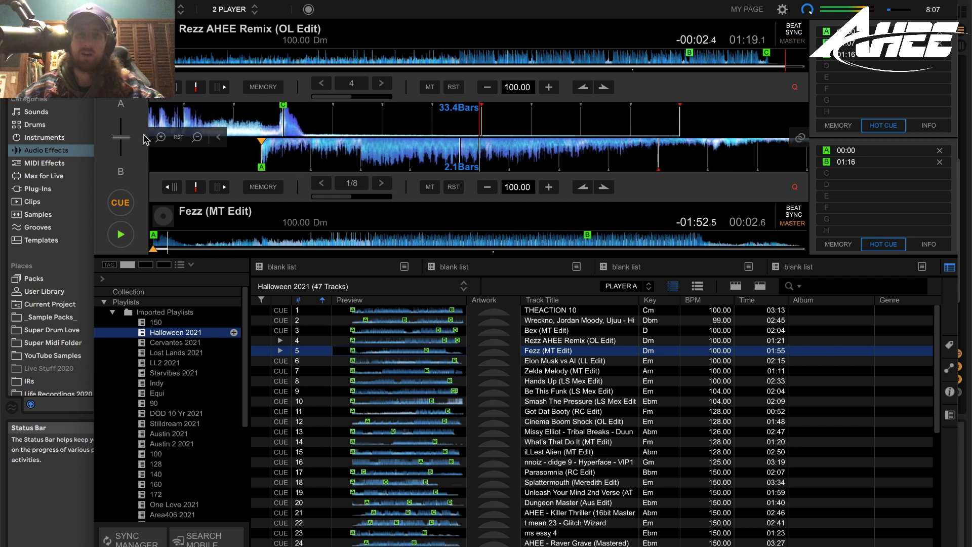
pyautogui.click(127, 232)
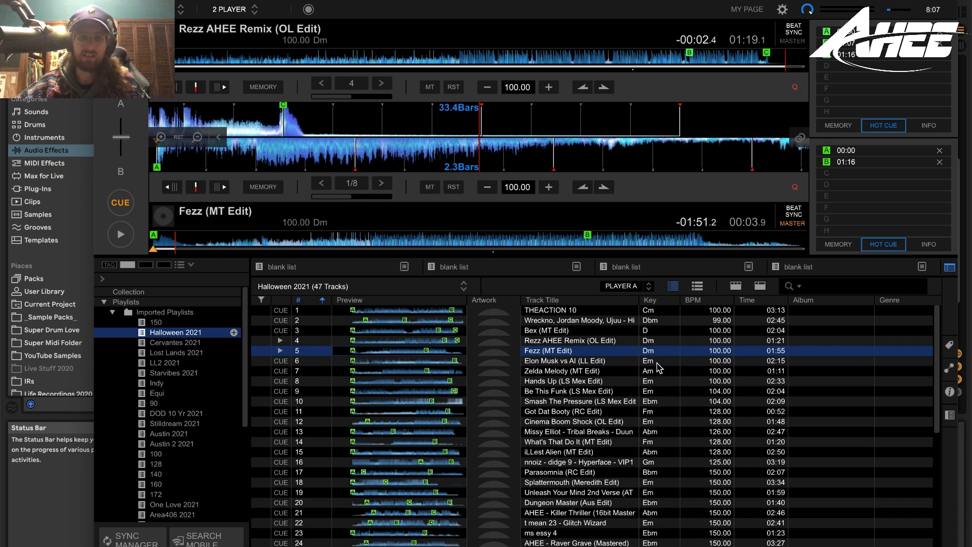
# - Browse the Halloween 2021 playlist from Elon Musk vs AI (LL Edit) down to Wake Up (ATL Mix)
pyautogui.click(605, 361)
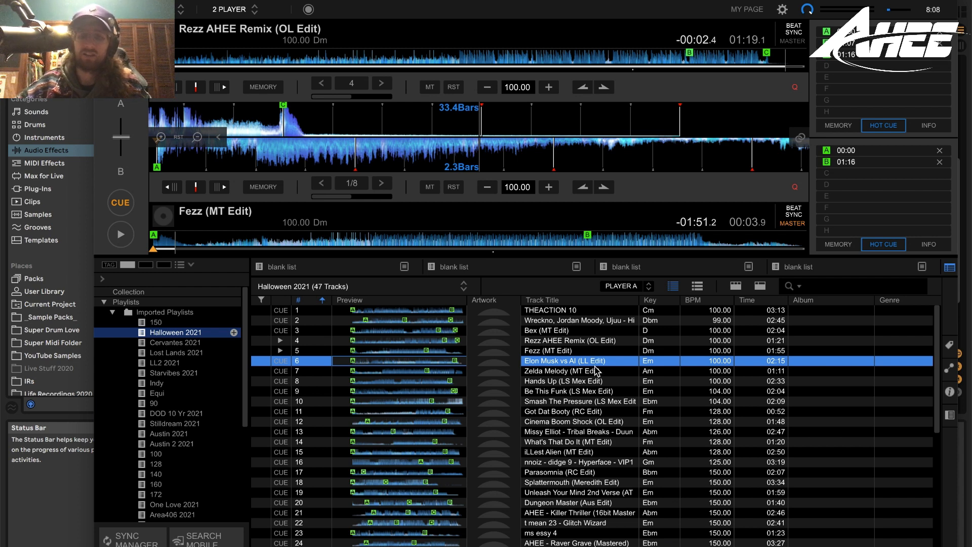
pyautogui.scroll(-8, 599, 418)
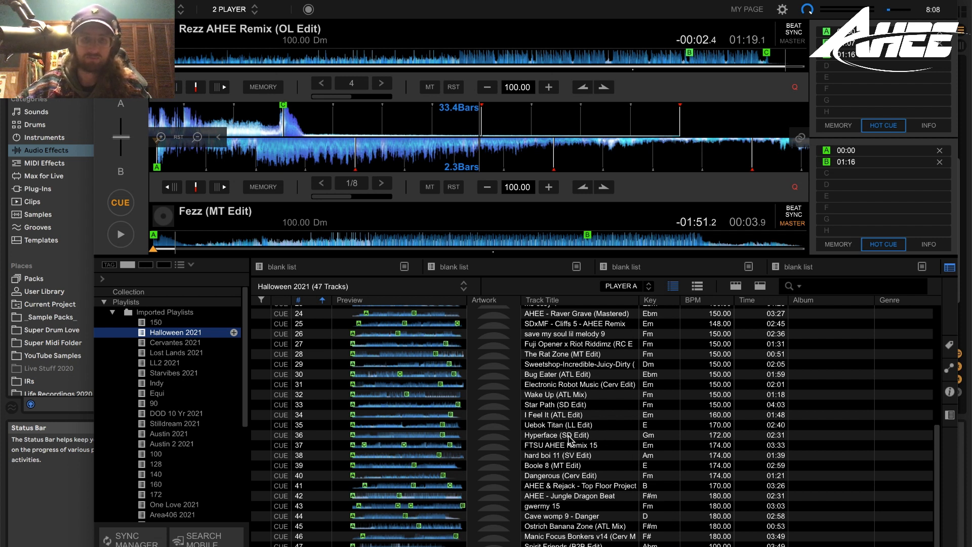
pyautogui.click(559, 398)
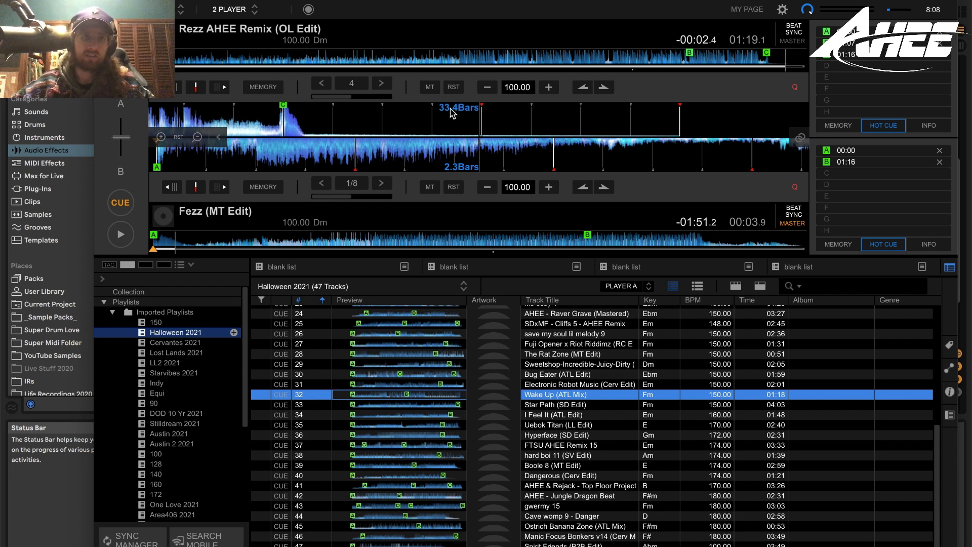
# - Switch to Ableton Live, locate the overlap of Wake Up (ATL Mix) and Star Path (SD Edit), and clear all track solos
pyautogui.press('super+Tab')
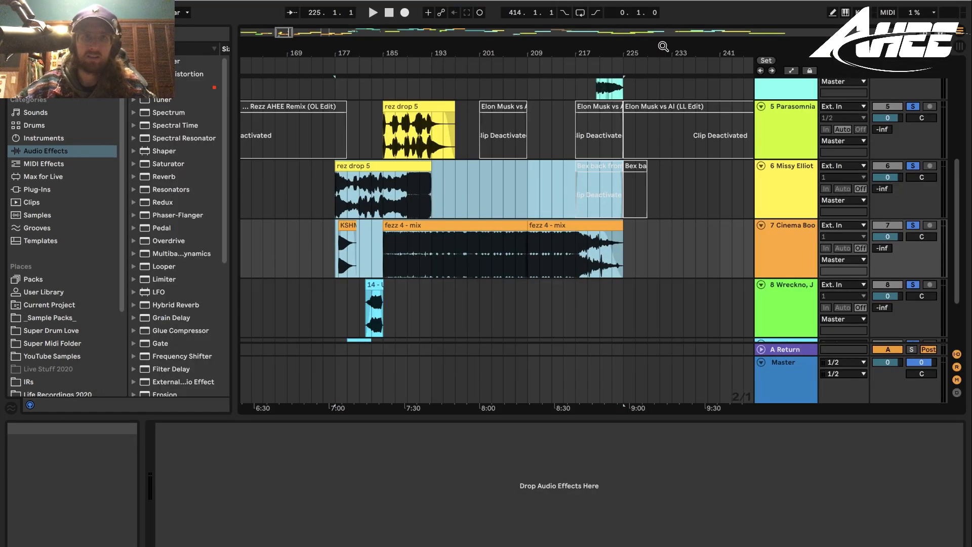
pyautogui.moveTo(612, 53); pyautogui.dragTo(612, 8)
pyautogui.scroll(5, 537, 247)
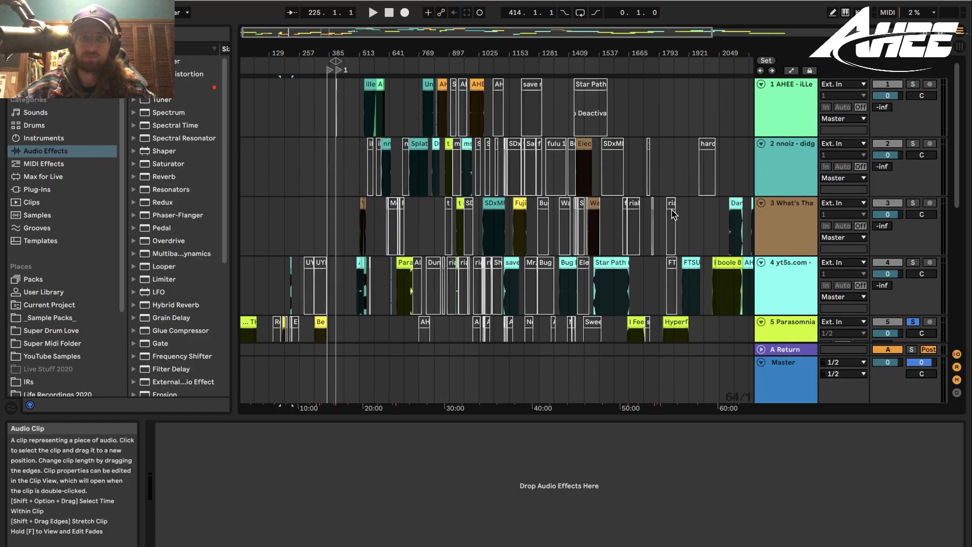
pyautogui.moveTo(662, 50)
pyautogui.mouseDown()
pyautogui.moveTo(661, 91)
pyautogui.moveTo(750, 76)
pyautogui.mouseUp()
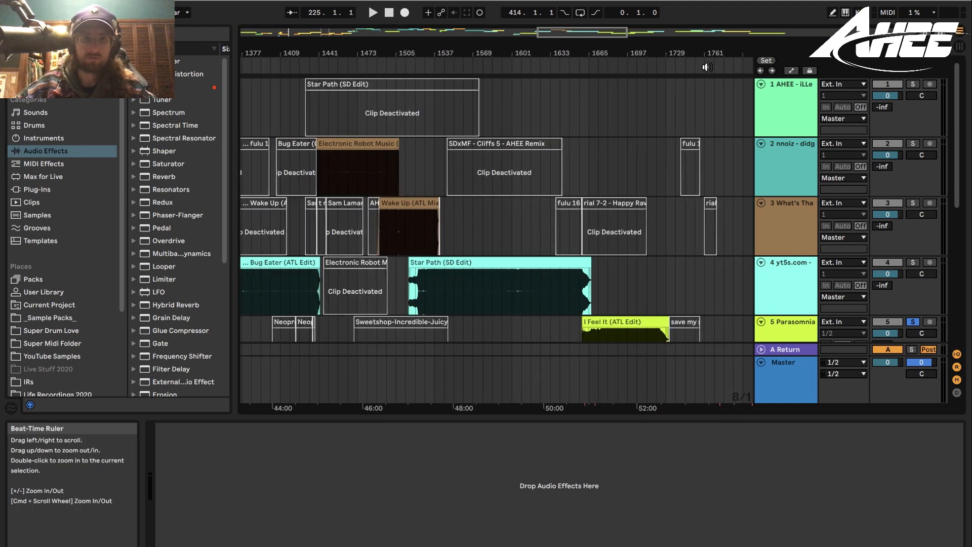
pyautogui.click(405, 243)
pyautogui.click(915, 204)
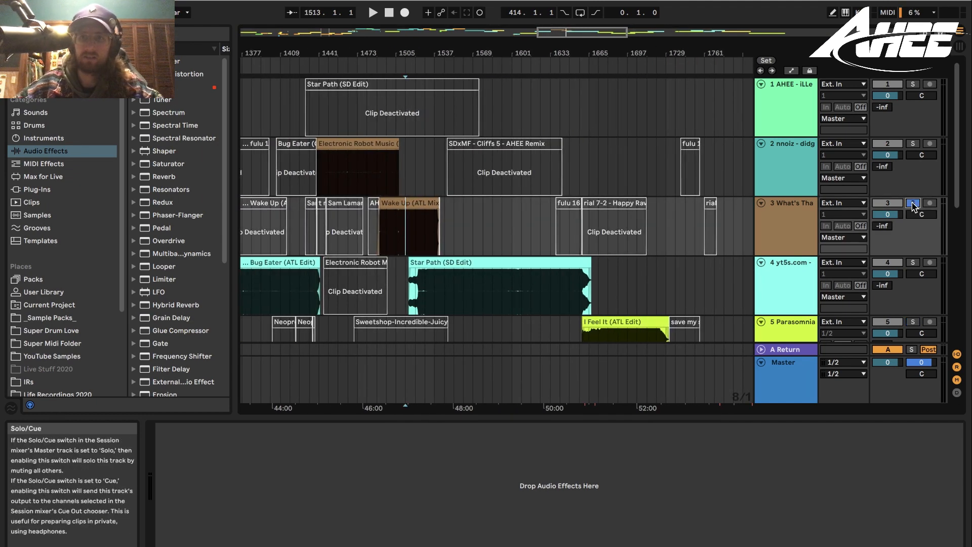
pyautogui.click(914, 204)
pyautogui.moveTo(417, 53); pyautogui.dragTo(489, 112)
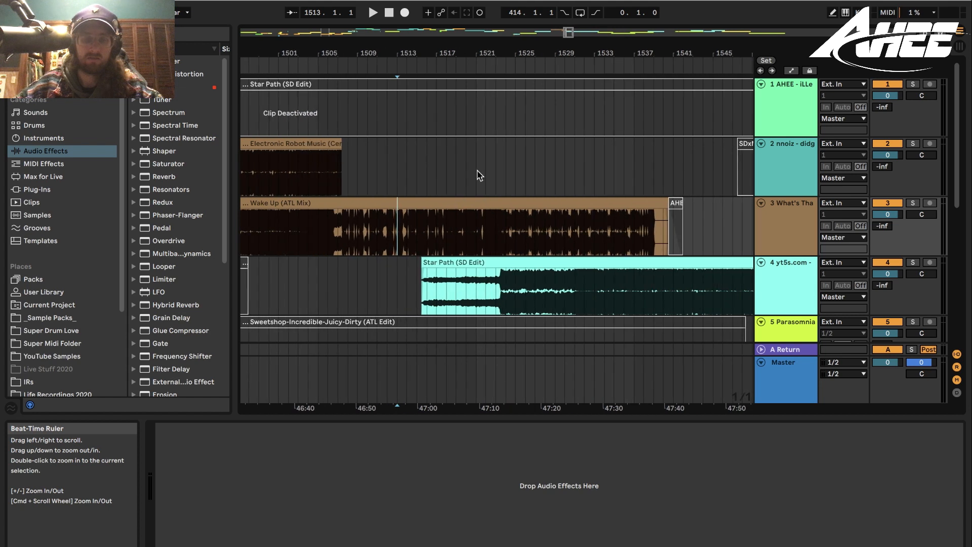
# - Play the blend of Wake Up (ATL Mix) into Star Path (SD Edit) from about bar 1513 through the drop at bar 1523
pyautogui.click(407, 238)
pyautogui.press('space')
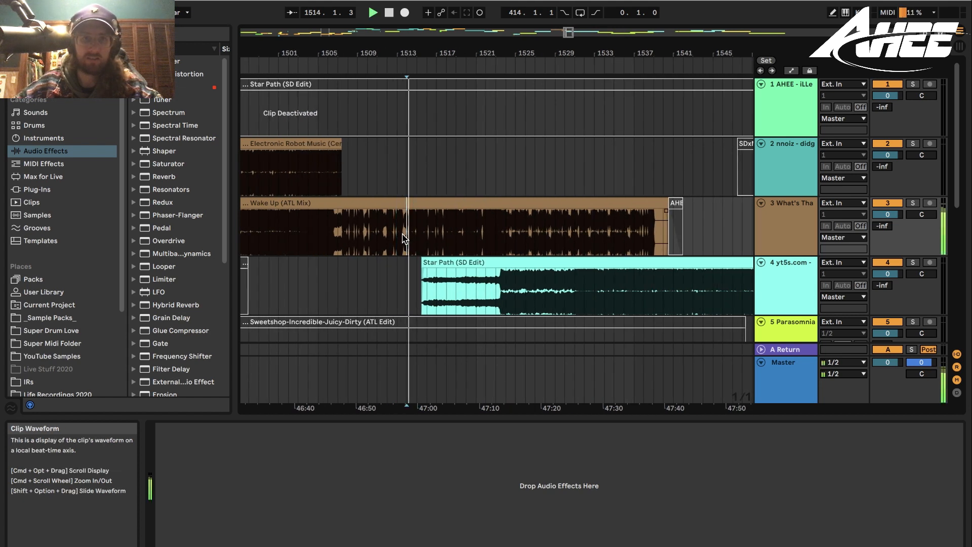
pyautogui.click(480, 261)
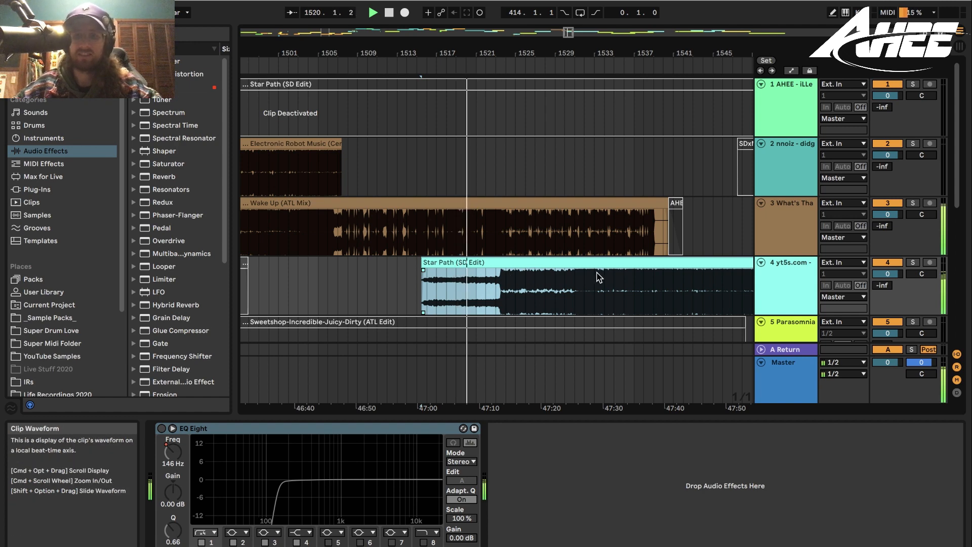
pyautogui.moveTo(504, 49); pyautogui.dragTo(513, 195)
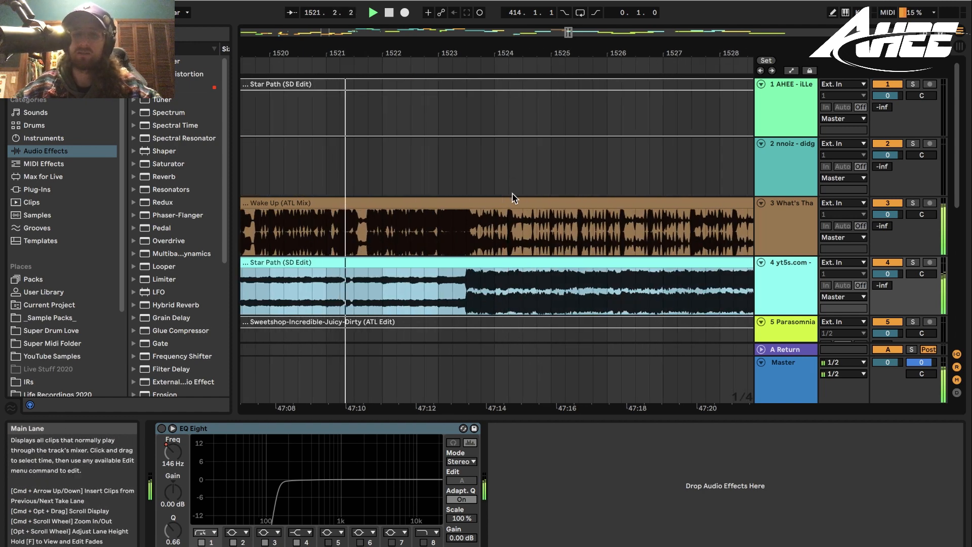
pyautogui.click(474, 238)
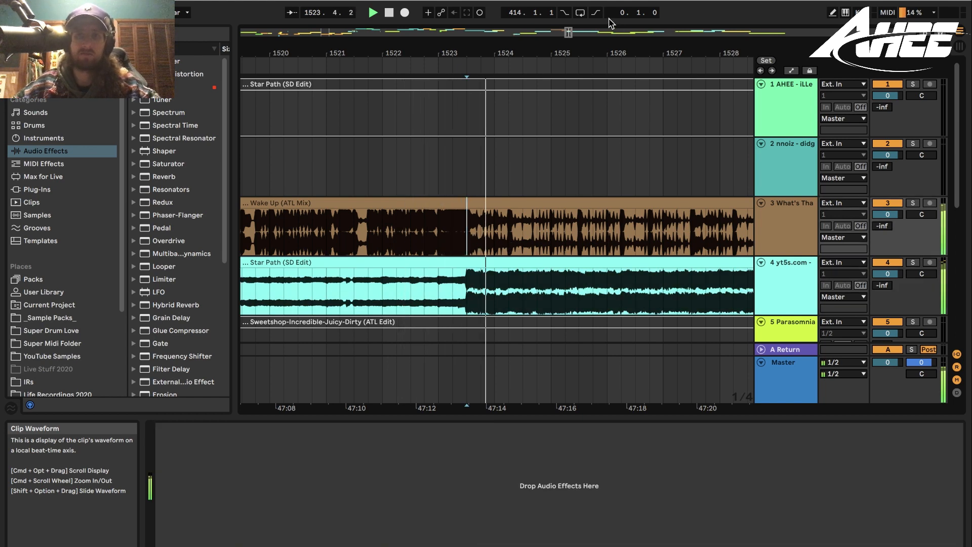
pyautogui.moveTo(561, 55); pyautogui.dragTo(496, 37)
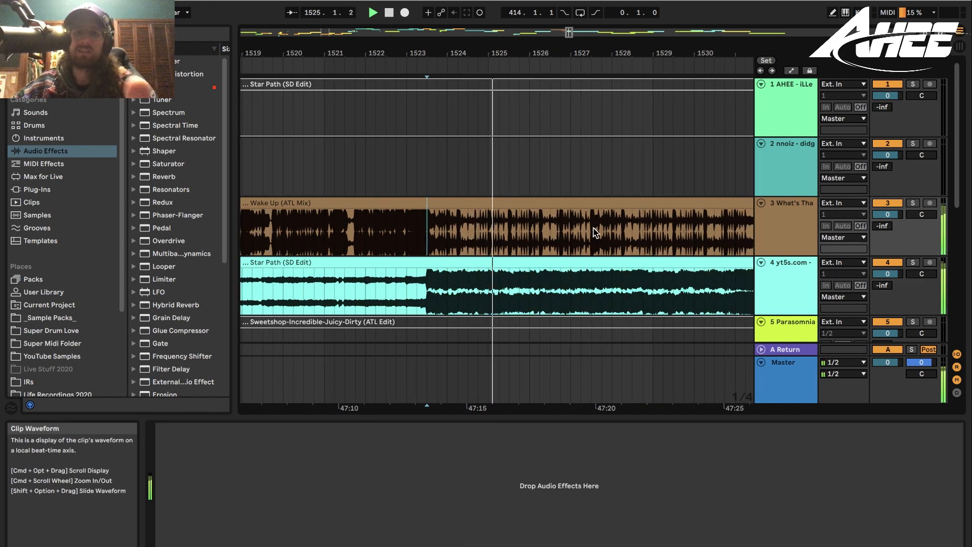
# - Compare the layered drops by soloing track 3, switching the solo to track 4, and returning to the full mix
pyautogui.click(913, 203)
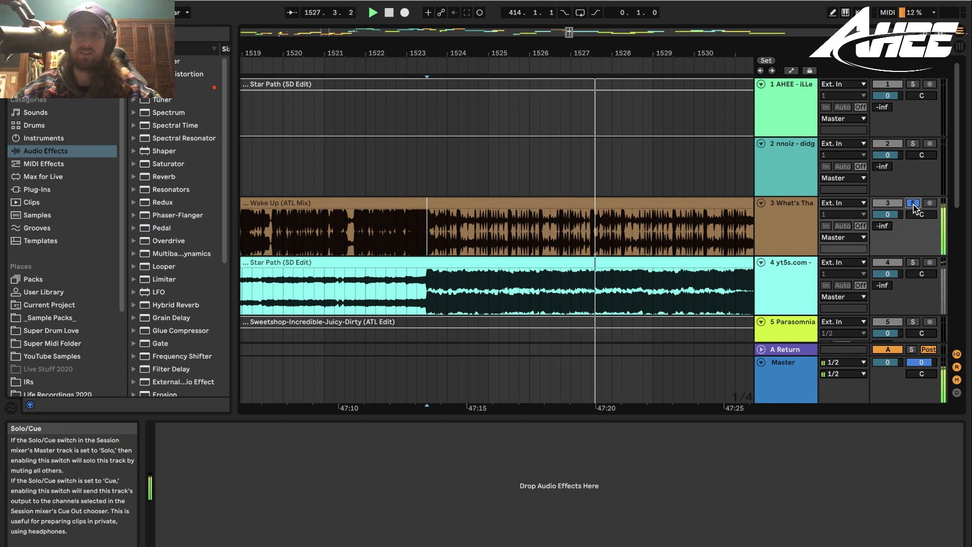
pyautogui.click(913, 262)
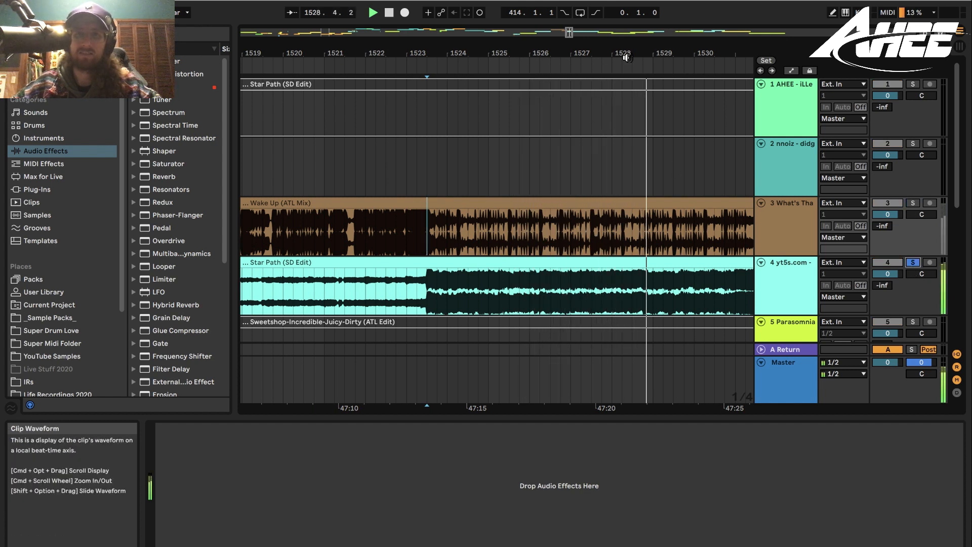
pyautogui.click(913, 262)
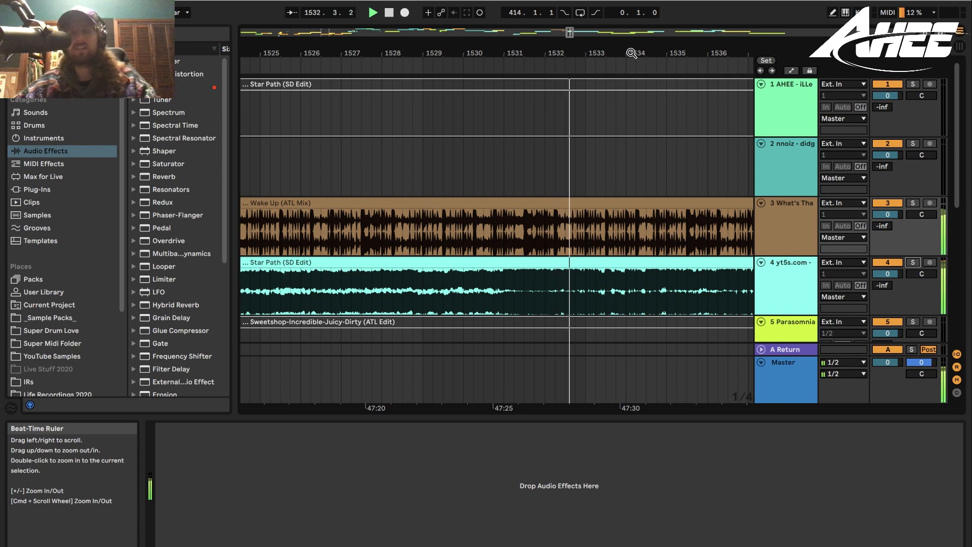
# - Solo Star Path (SD Edit) on track 4, audition it from about bars 1531 and 1528, and turn the solo off
pyautogui.moveTo(666, 52); pyautogui.dragTo(610, 45)
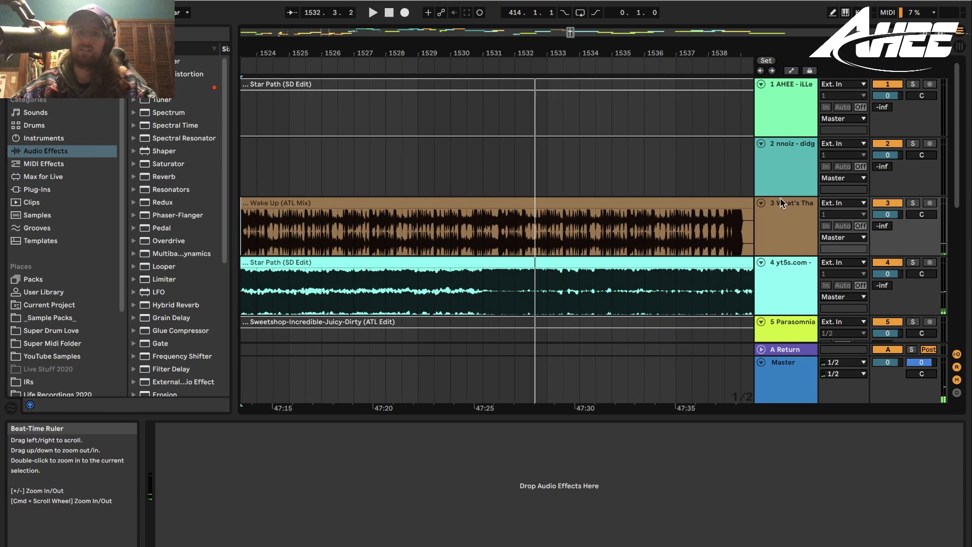
pyautogui.click(913, 203)
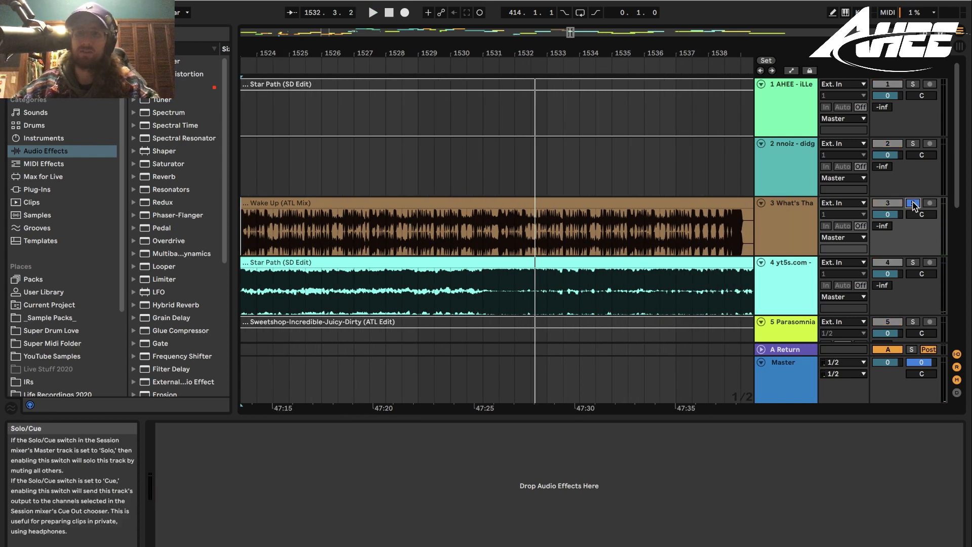
pyautogui.click(913, 262)
pyautogui.click(501, 291)
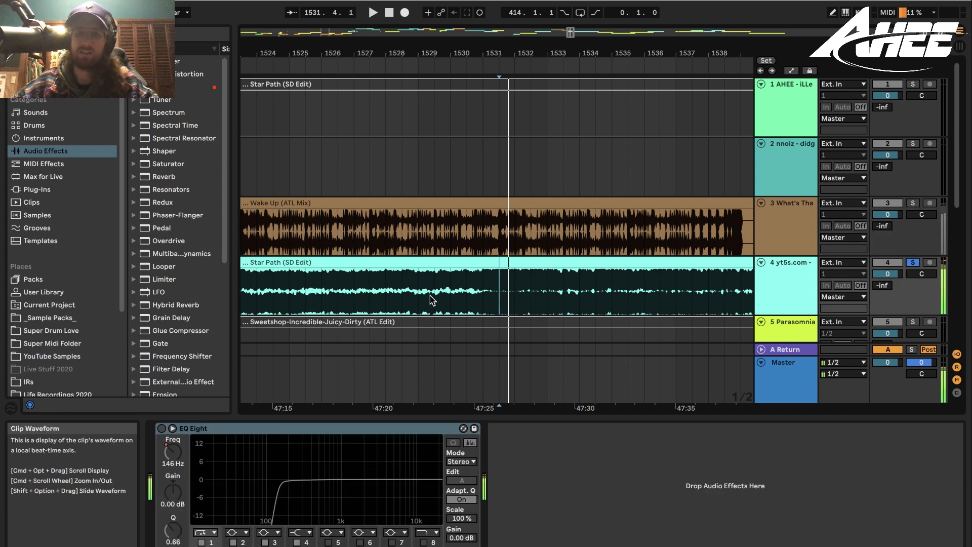
pyautogui.click(402, 291)
pyautogui.click(913, 262)
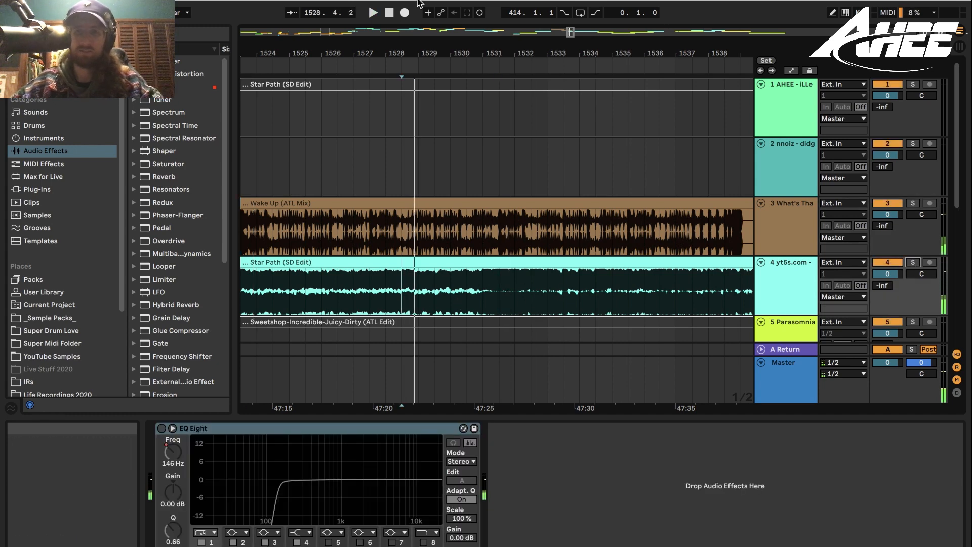
# - Locate the change near bar 1531 and play Star Path (SD Edit) from there with track 4 soloed
pyautogui.moveTo(456, 49); pyautogui.dragTo(523, 67)
pyautogui.click(534, 244)
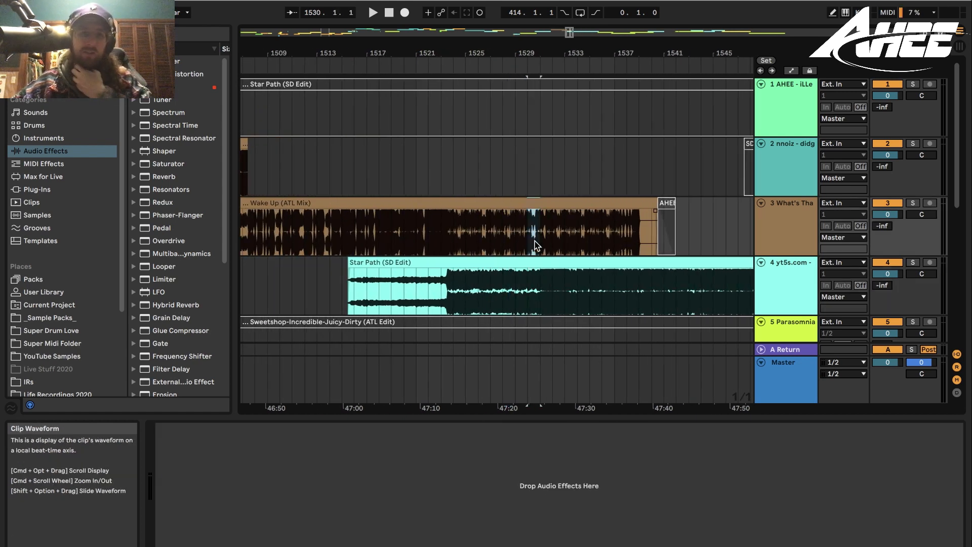
pyautogui.click(913, 263)
pyautogui.press('space')
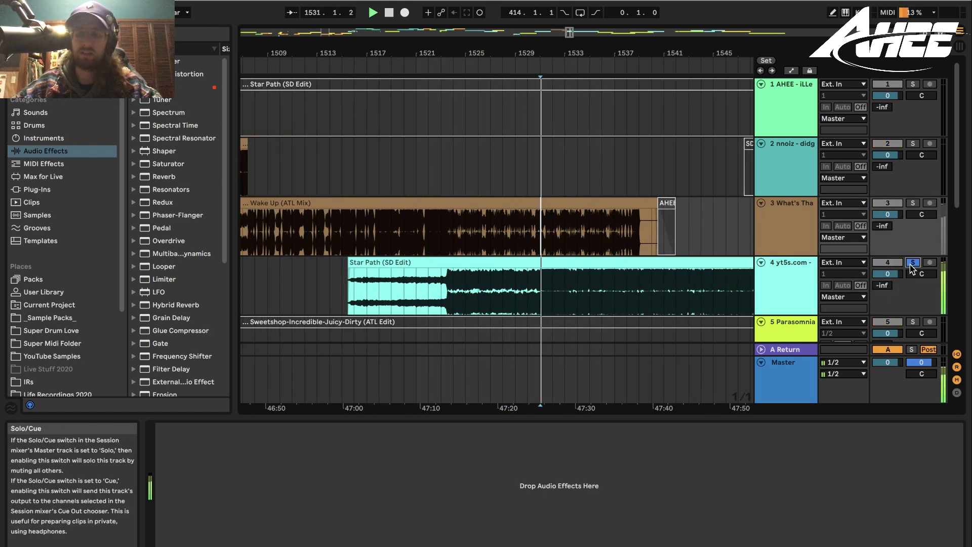
pyautogui.moveTo(567, 53); pyautogui.dragTo(566, 96)
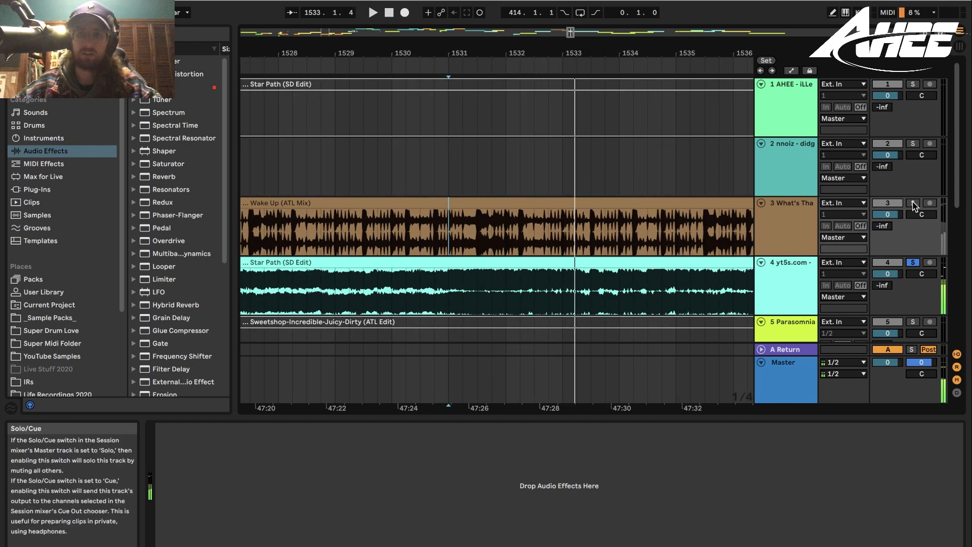
# - Play Wake Up (ATL Mix) with track 3 soloed from about bar 1531, and add track 4 to the solo to hear both
pyautogui.press('space')
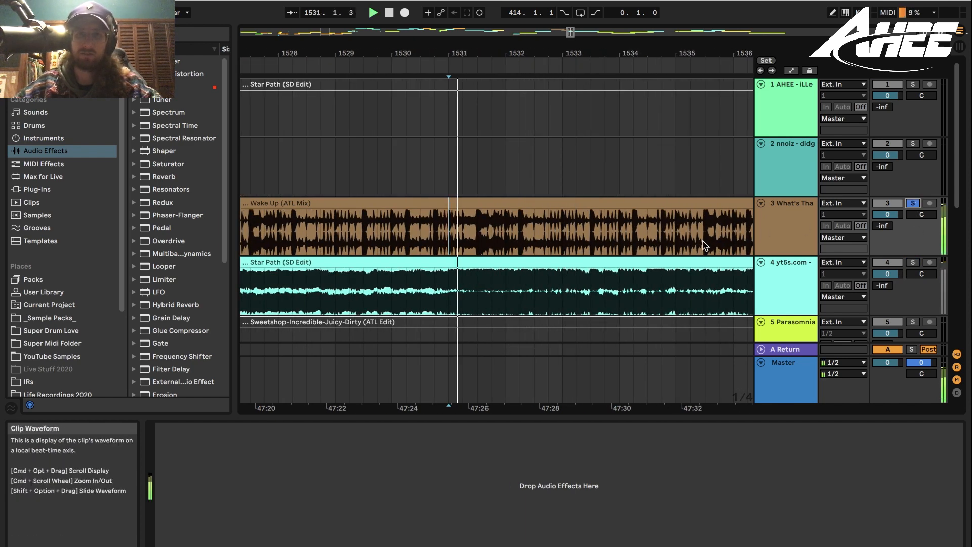
pyautogui.press('space')
pyautogui.click(478, 234)
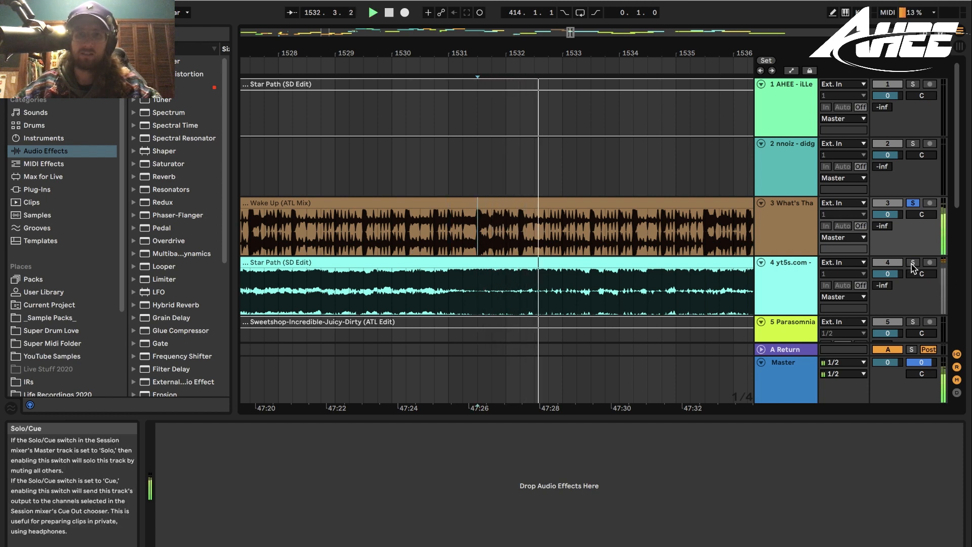
pyautogui.press('space')
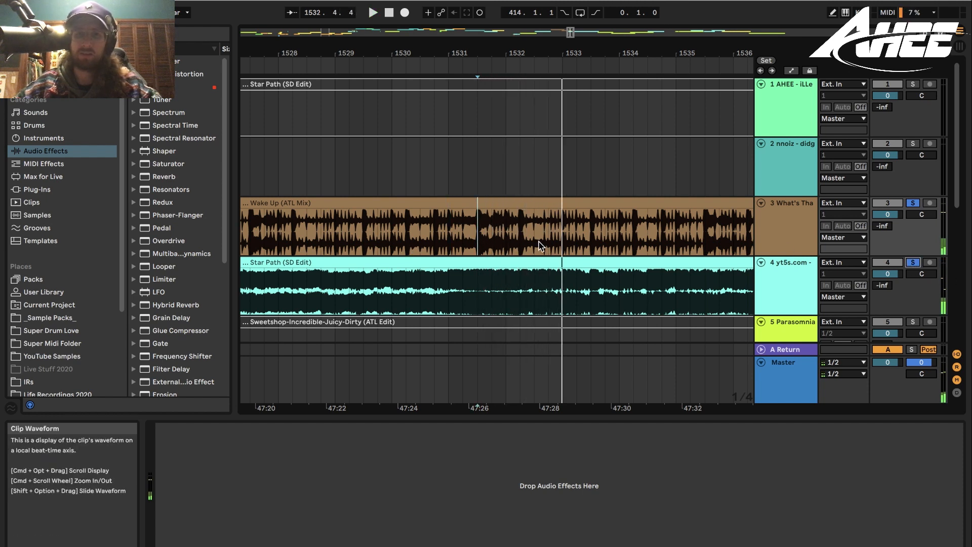
pyautogui.press('space')
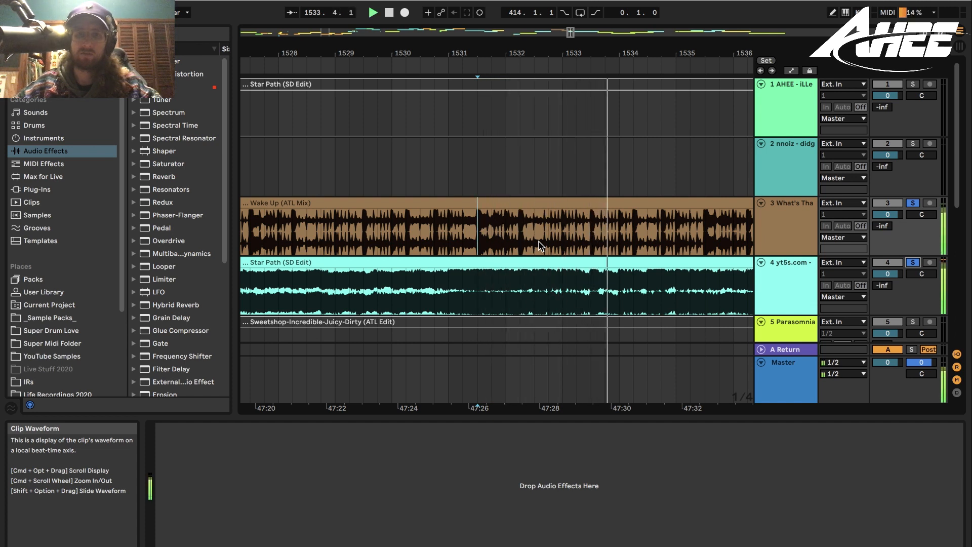
# - Find where AHEE & Rejack - Top Floor Project 13 overlaps AHEE - Jungle Dragon Beat and play the transition from bar 2189
pyautogui.moveTo(653, 50); pyautogui.dragTo(364, 21)
pyautogui.hscroll(10, 456, 91)
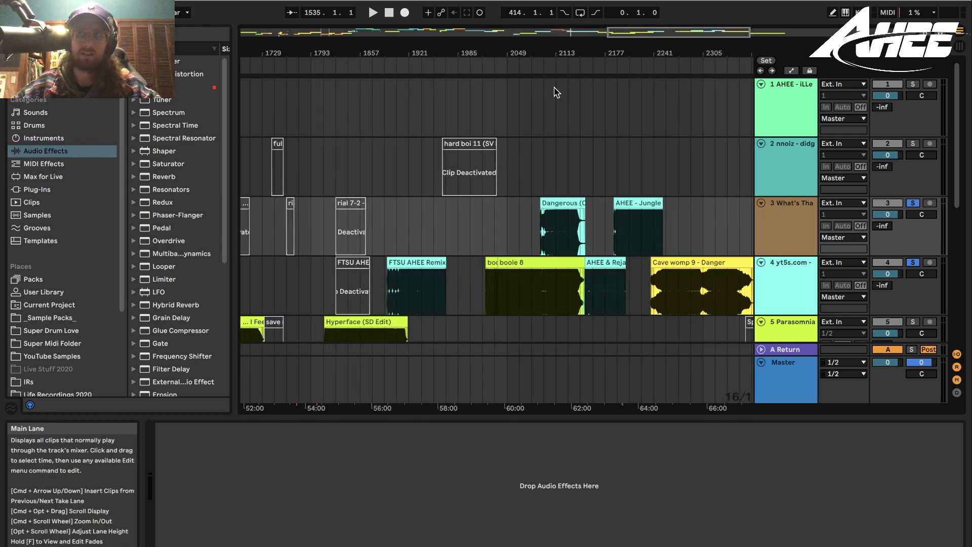
pyautogui.moveTo(612, 56); pyautogui.dragTo(611, 103)
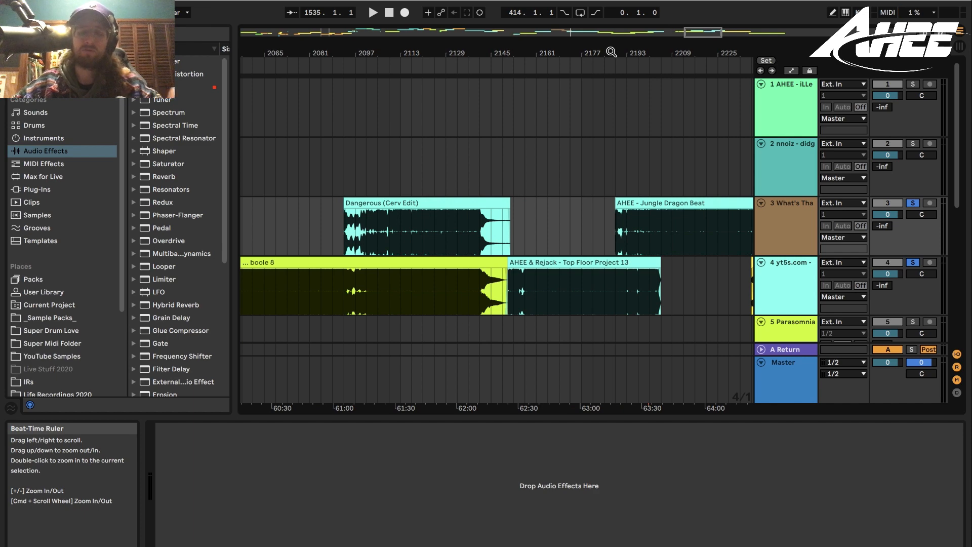
pyautogui.moveTo(611, 52); pyautogui.dragTo(574, 52)
pyautogui.moveTo(423, 53)
pyautogui.mouseDown()
pyautogui.moveTo(524, 76)
pyautogui.moveTo(521, 65)
pyautogui.moveTo(434, 197)
pyautogui.mouseUp()
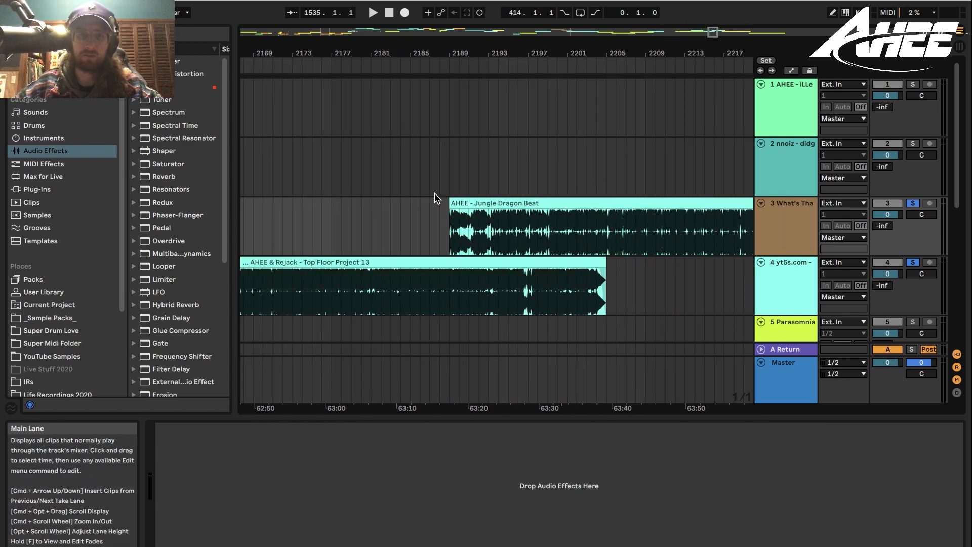
pyautogui.press('space')
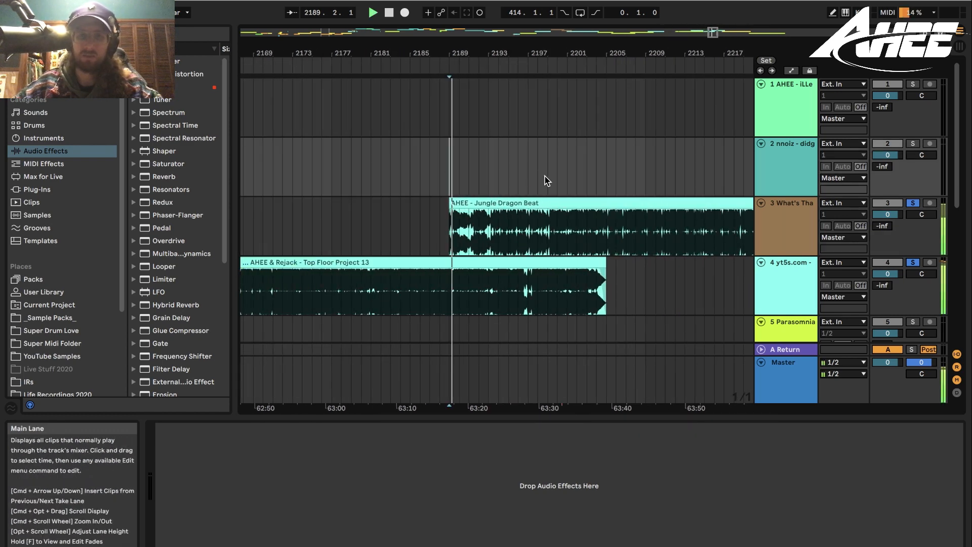
pyautogui.scroll(-3, 500, 152)
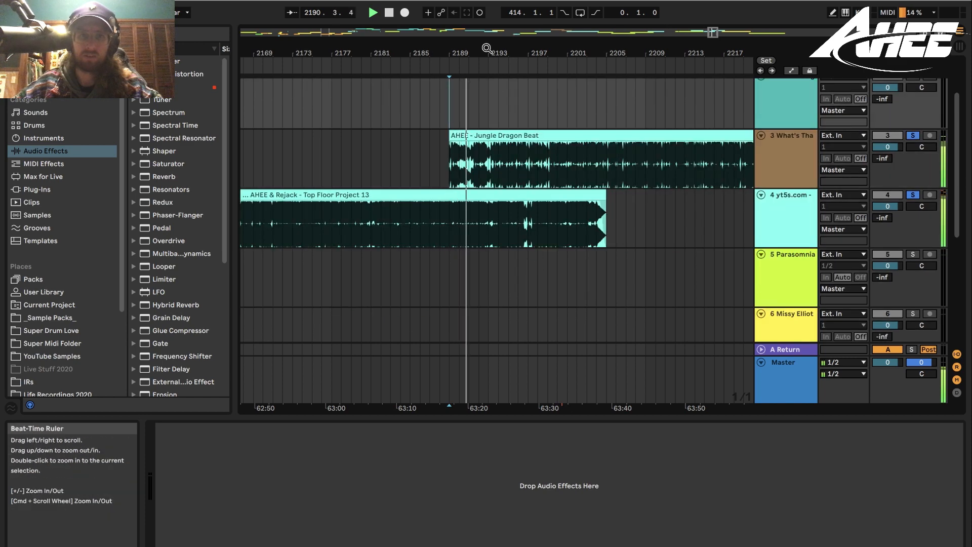
# - Play the overlap of AHEE - Jungle Dragon Beat and AHEE & Rejack - Top Floor Project 13 from about bar 2193 and stop playback
pyautogui.moveTo(487, 62); pyautogui.dragTo(484, 124)
pyautogui.click(485, 124)
pyautogui.press('space')
pyautogui.press('space')
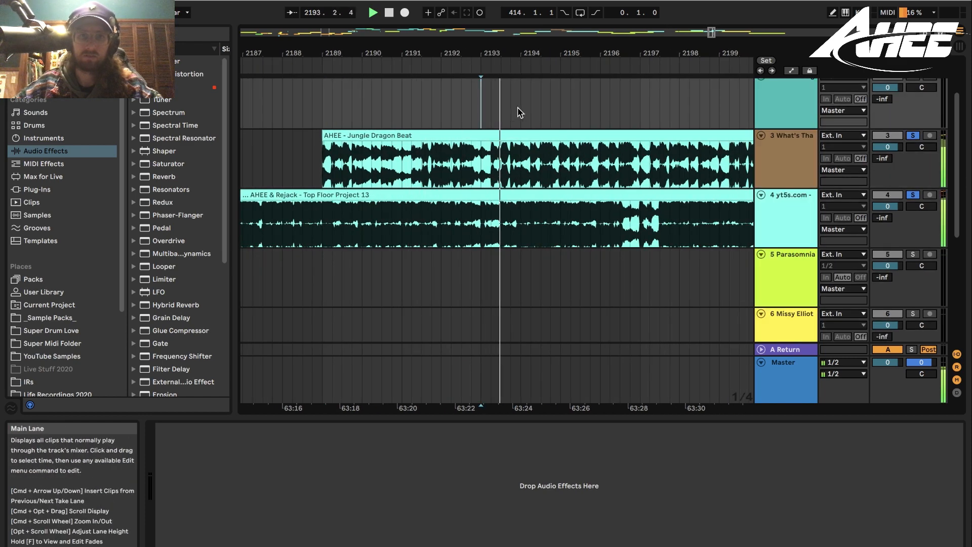
pyautogui.press('space')
# - Find Sweetshop-Incredible-Juicy-Dirty (ATL Edit) on track 6, solo that track, and set the start position to bar 1301 near the clip's beginning
pyautogui.moveTo(493, 55); pyautogui.dragTo(493, 3)
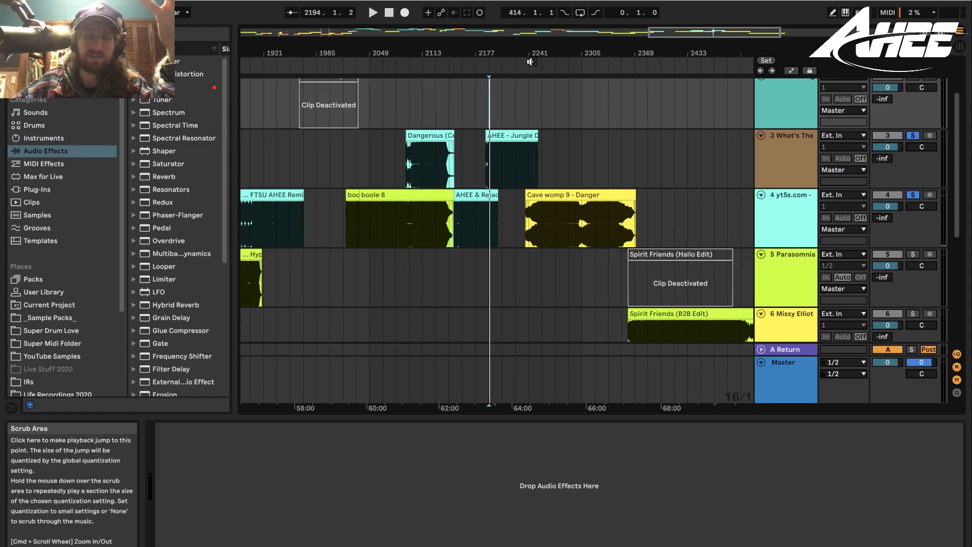
pyautogui.moveTo(529, 58); pyautogui.dragTo(530, 131)
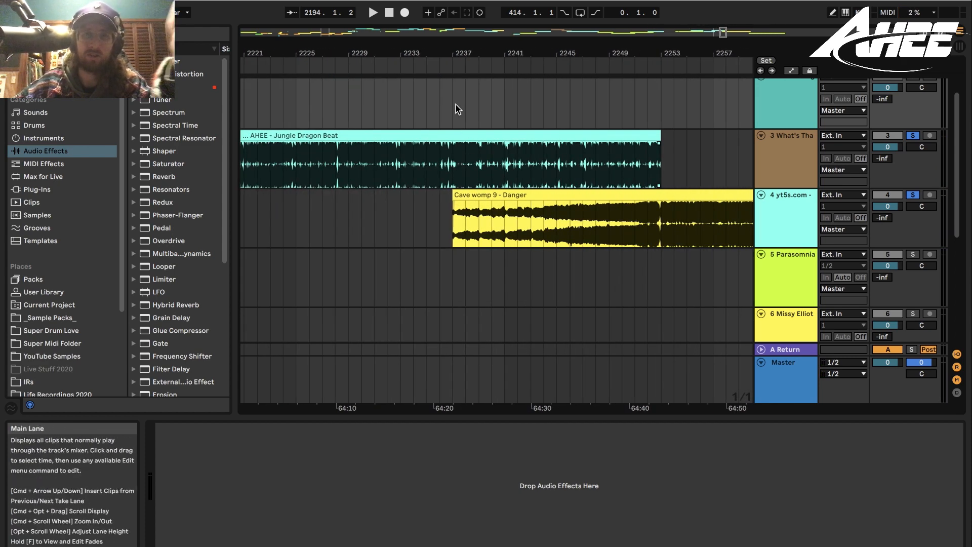
pyautogui.moveTo(606, 54); pyautogui.dragTo(605, 10)
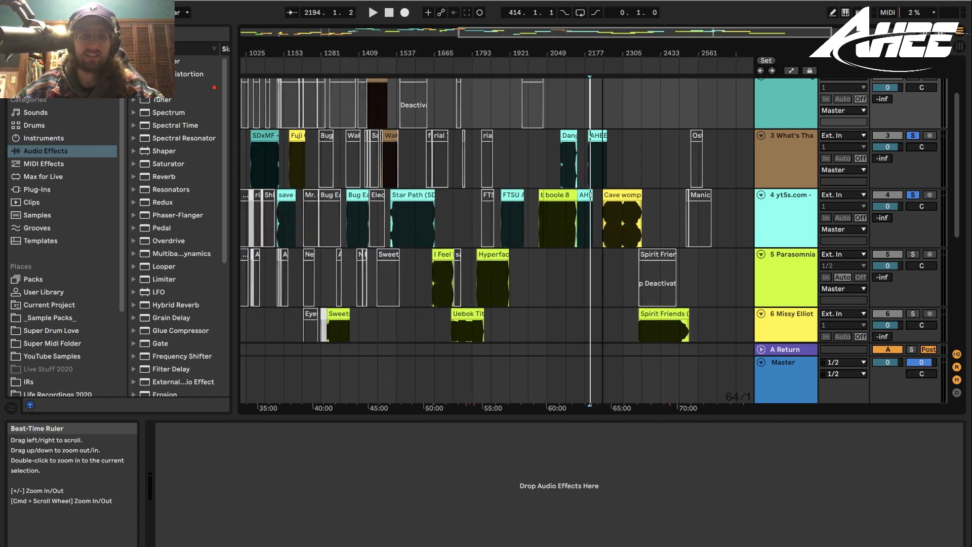
pyautogui.scroll(-5, 477, 221)
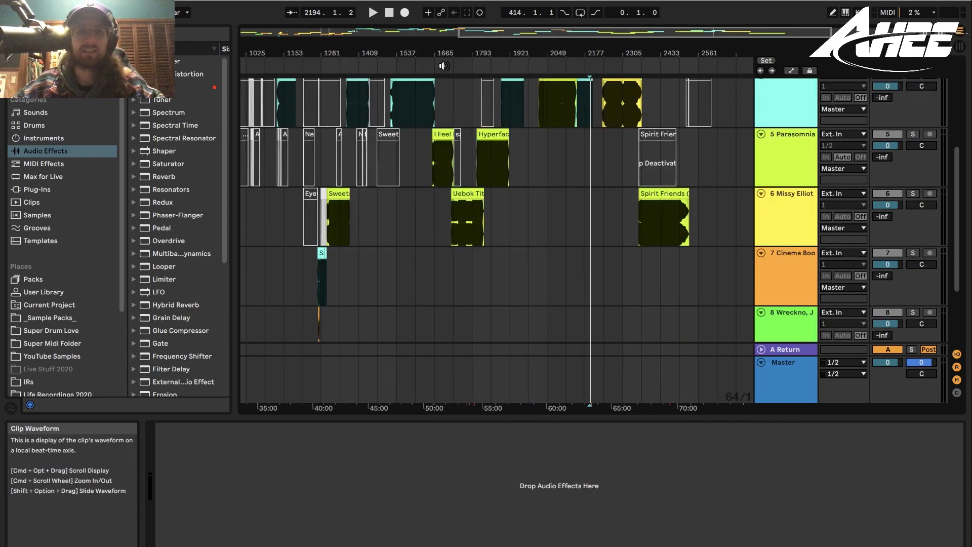
pyautogui.moveTo(601, 53); pyautogui.dragTo(601, 61)
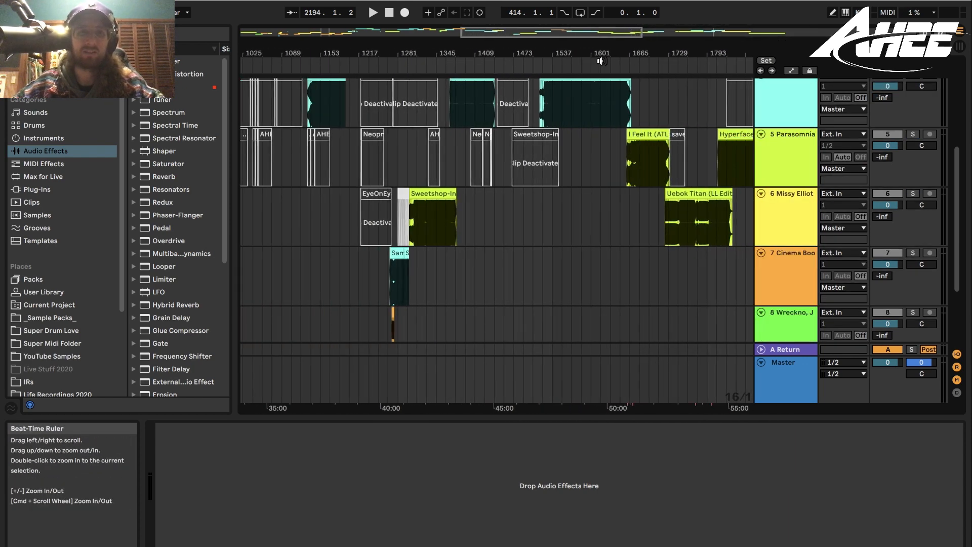
pyautogui.moveTo(404, 54); pyautogui.dragTo(405, 137)
pyautogui.click(510, 194)
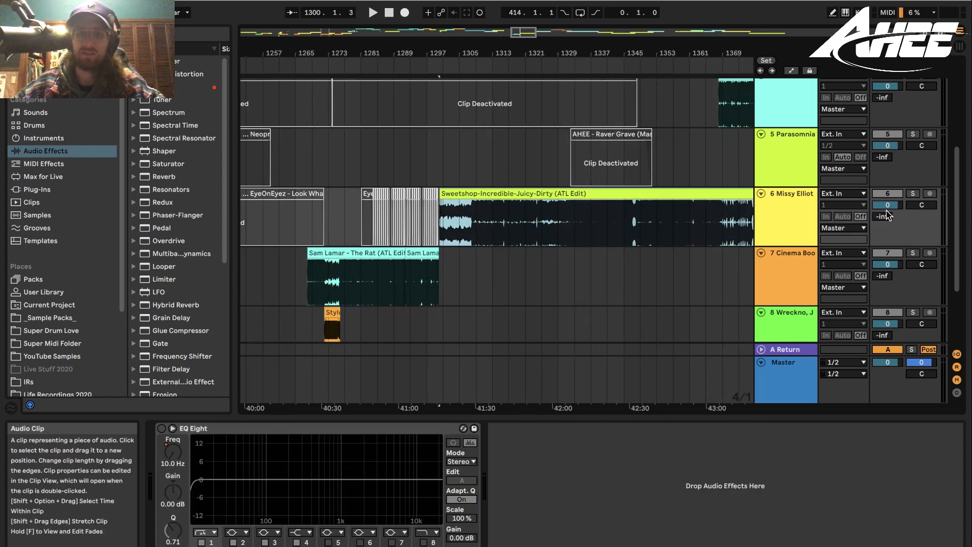
pyautogui.click(913, 194)
pyautogui.click(445, 224)
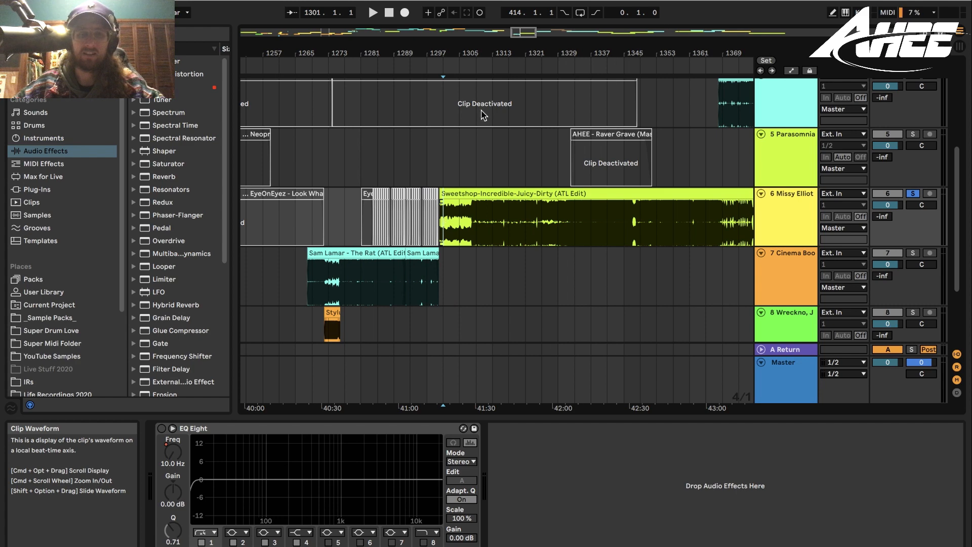
# - Highlight sections of Sweetshop-Incredible-Juicy-Dirty (ATL Edit) at bars 1308–1324, 1331–1335 and 1351–1361
pyautogui.moveTo(485, 54); pyautogui.dragTo(466, 84)
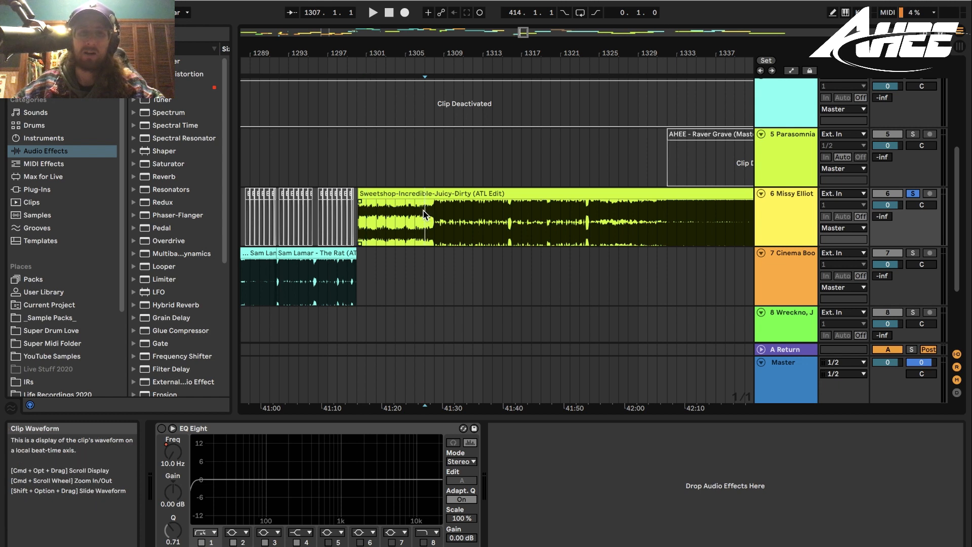
pyautogui.moveTo(510, 53); pyautogui.dragTo(412, 55)
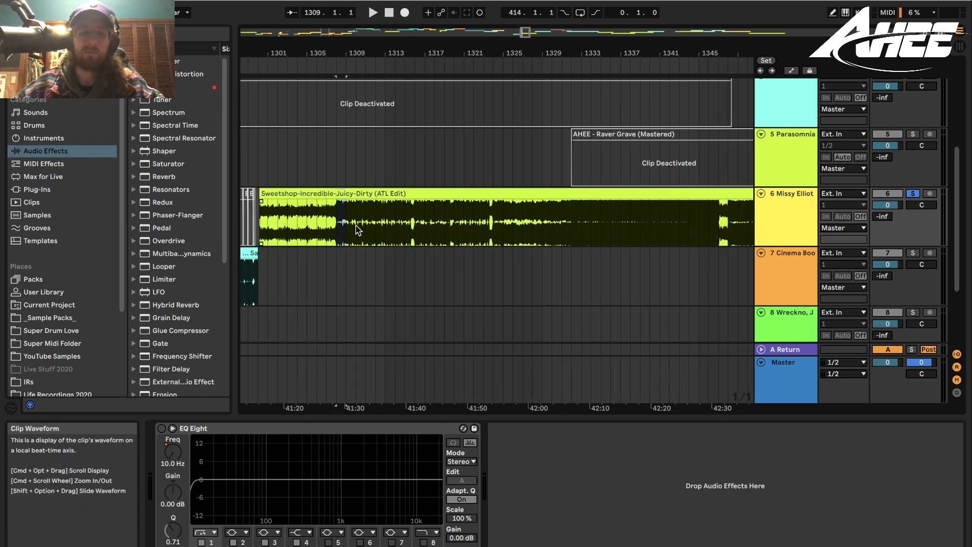
pyautogui.moveTo(356, 226); pyautogui.dragTo(493, 222)
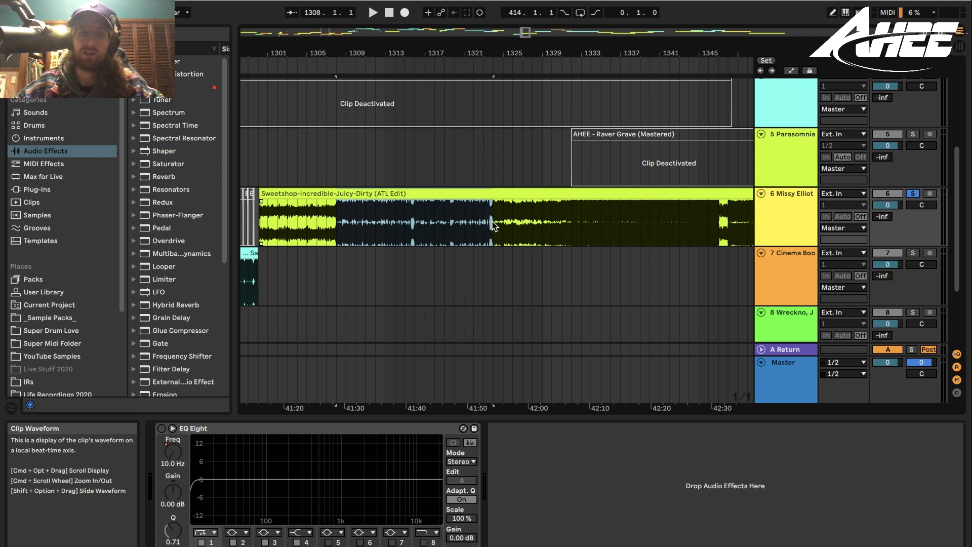
pyautogui.click(565, 228)
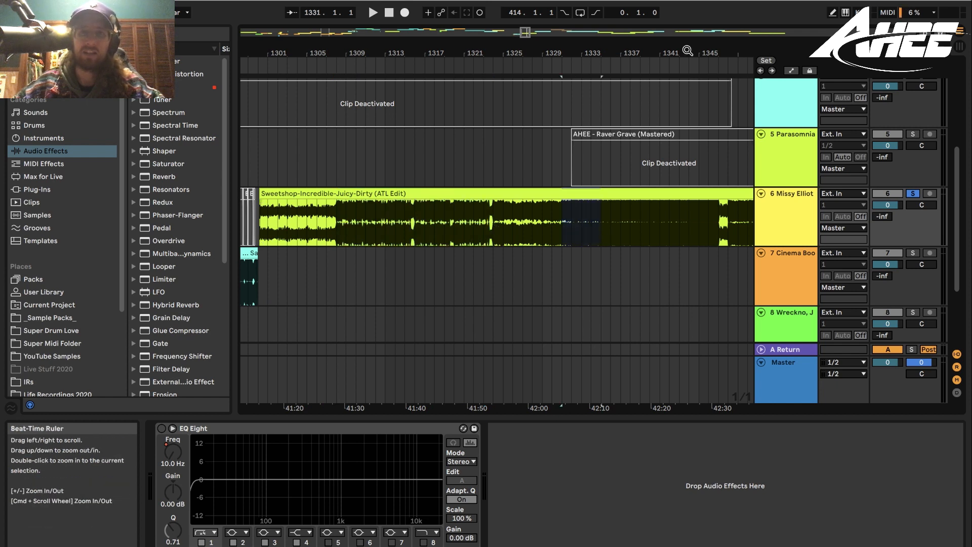
pyautogui.moveTo(689, 53); pyautogui.dragTo(534, 53)
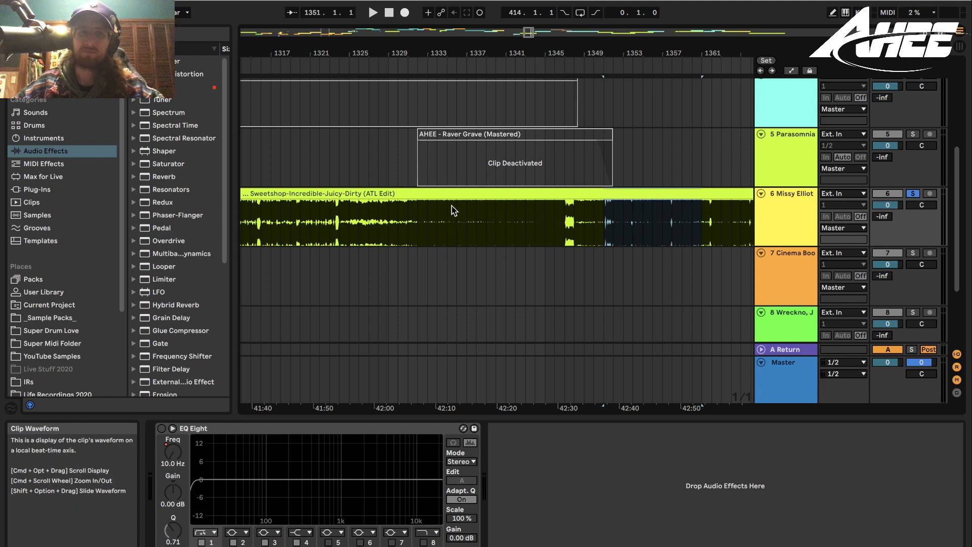
# - Audition the soloed Sweetshop-Incredible-Juicy-Dirty (ATL Edit) near bar 1343, and play it from bar 1323 for a few bars
pyautogui.click(526, 67)
pyautogui.moveTo(525, 54); pyautogui.dragTo(416, 137)
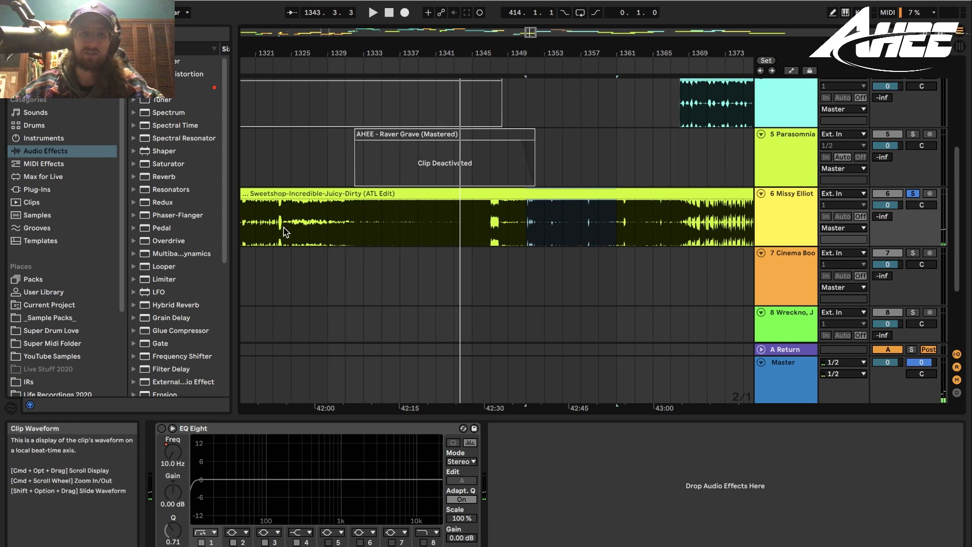
pyautogui.click(309, 227)
pyautogui.press('space')
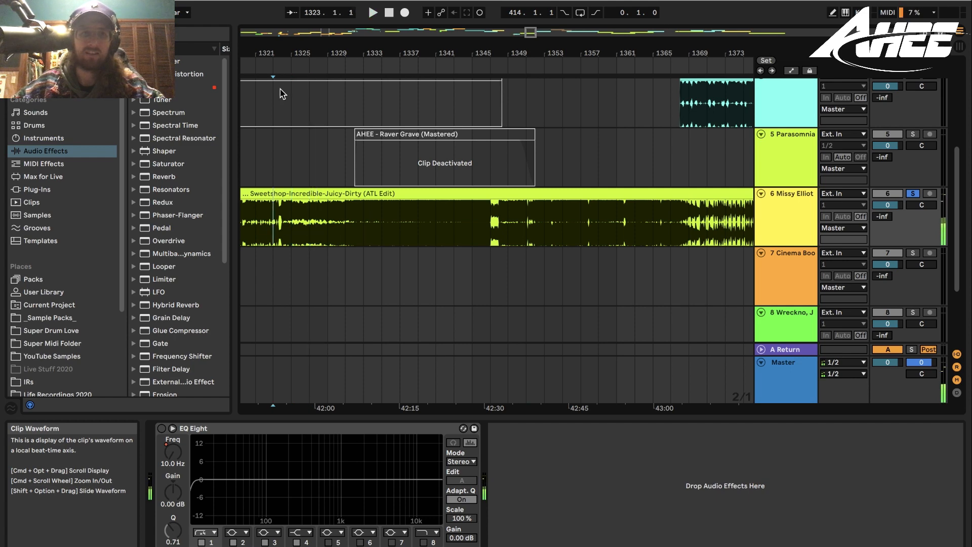
pyautogui.moveTo(282, 54); pyautogui.dragTo(336, 135)
pyautogui.press('space')
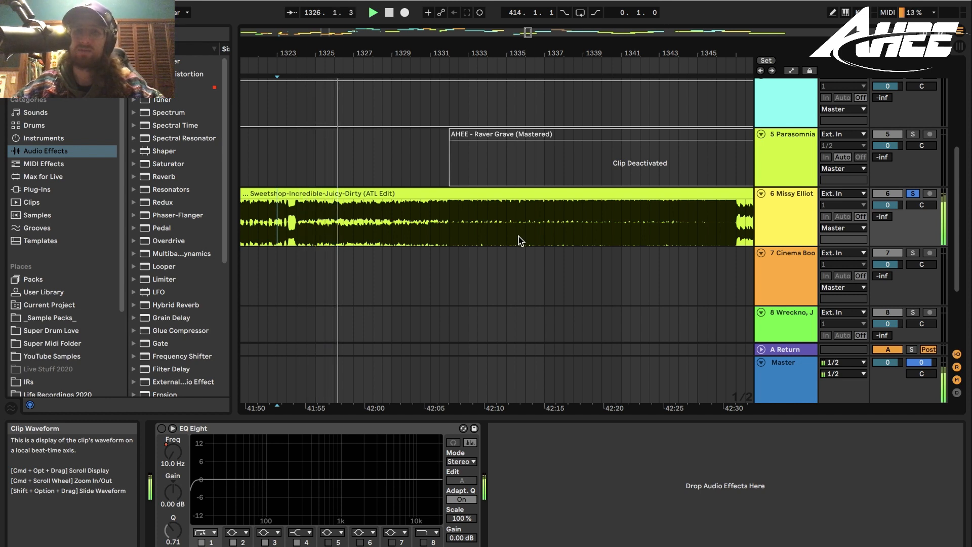
pyautogui.press('space')
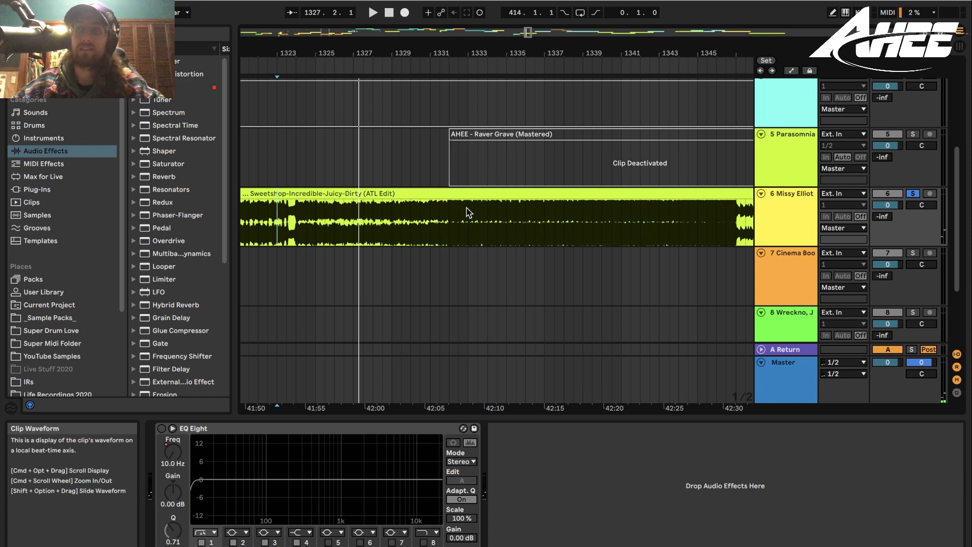
# - Play Sweetshop-Incredible-Juicy-Dirty (ATL Edit) from about bar 1345 through the loud section near bar 1347
pyautogui.moveTo(520, 54); pyautogui.dragTo(350, 56)
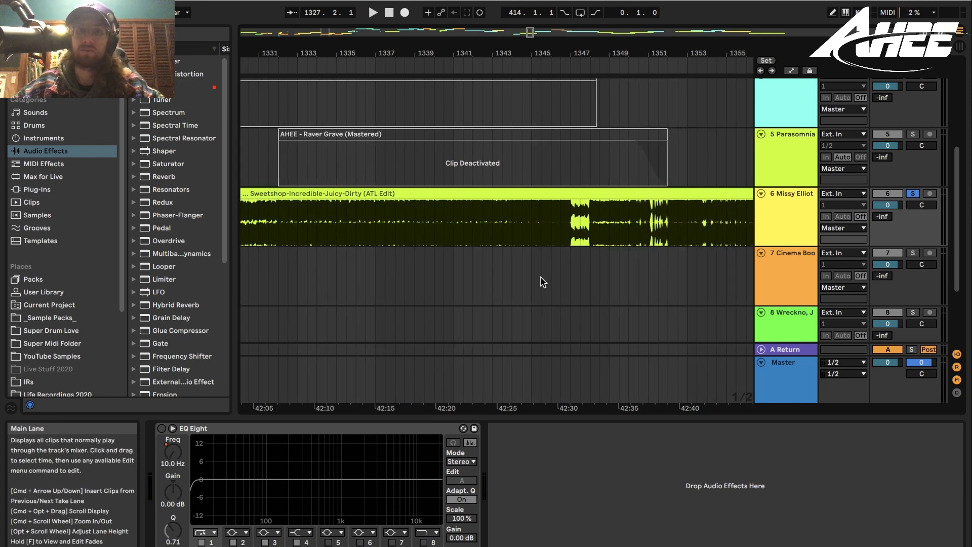
pyautogui.click(540, 229)
pyautogui.press('space')
pyautogui.moveTo(575, 50); pyautogui.dragTo(339, 55)
pyautogui.click(336, 226)
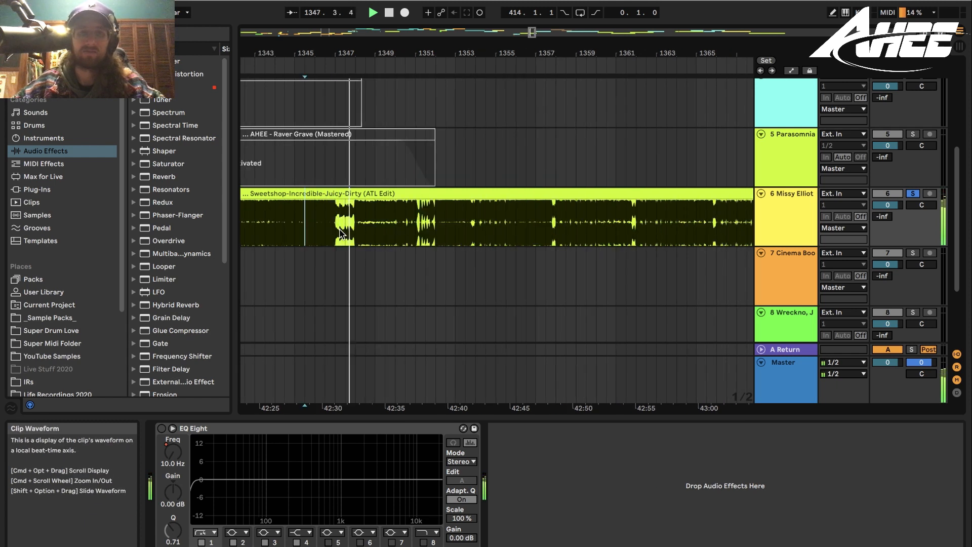
# - Play the short burst in Sweetshop-Incredible-Juicy-Dirty (ATL Edit) around bar 1351 and stop playback
pyautogui.click(365, 229)
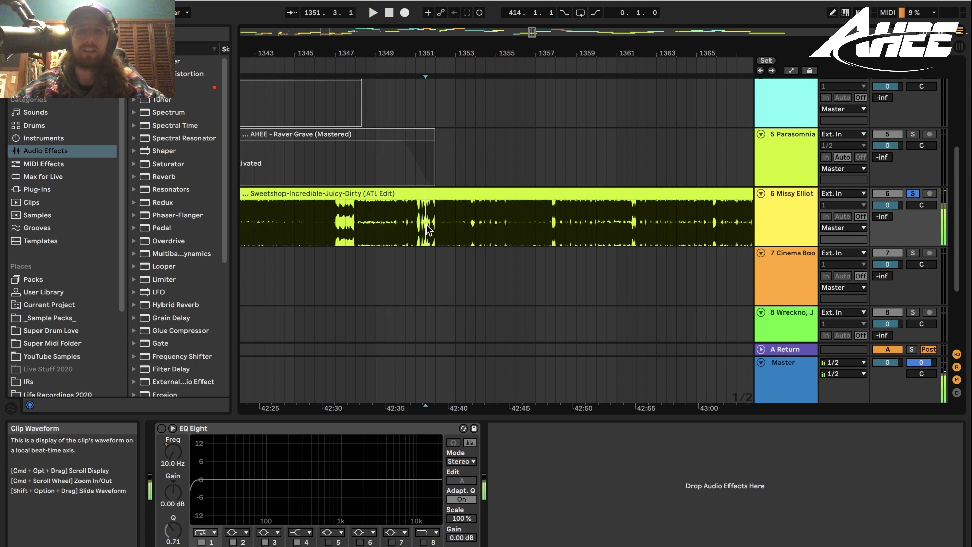
pyautogui.click(397, 233)
pyautogui.press('space')
pyautogui.click(416, 233)
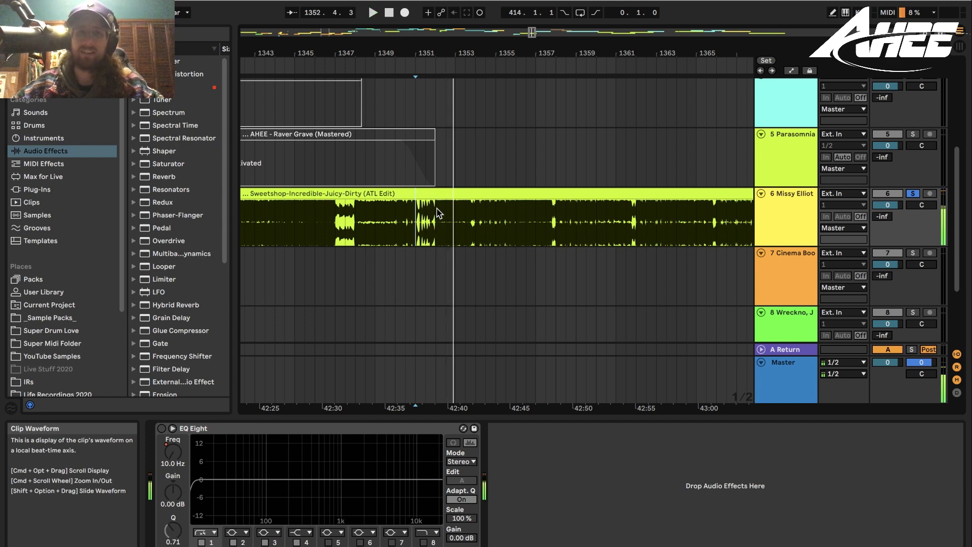
# - Examine how the end of Sweetshop-Incredible-Juicy-Dirty (ATL Edit) overlaps the incoming clip on track 4 before bar 1377
pyautogui.moveTo(477, 53); pyautogui.dragTo(463, 31)
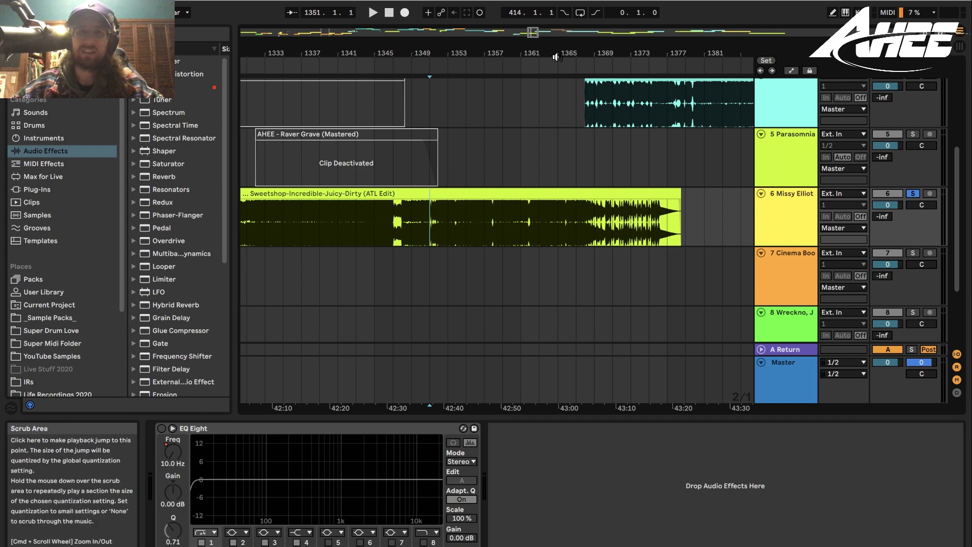
pyautogui.moveTo(557, 53); pyautogui.dragTo(485, 37)
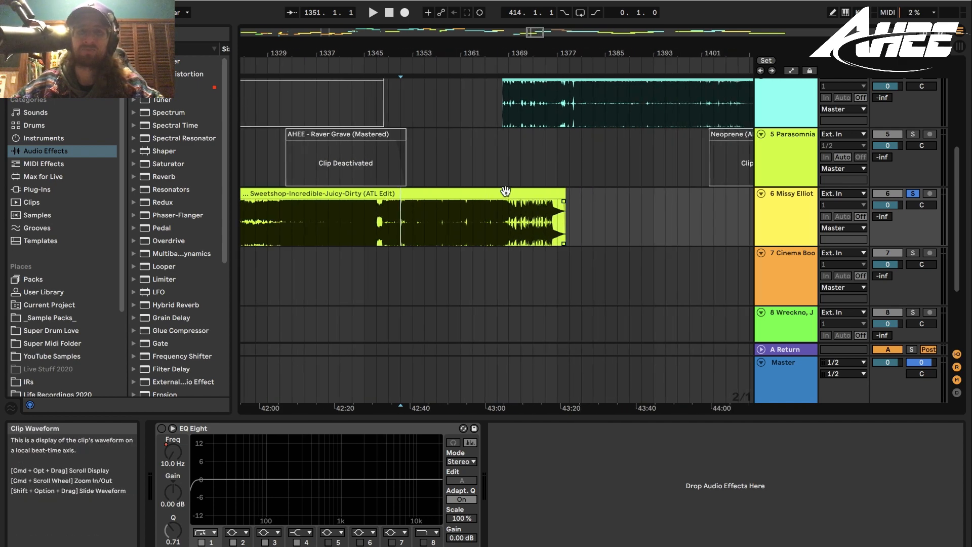
pyautogui.moveTo(543, 50); pyautogui.dragTo(653, 86)
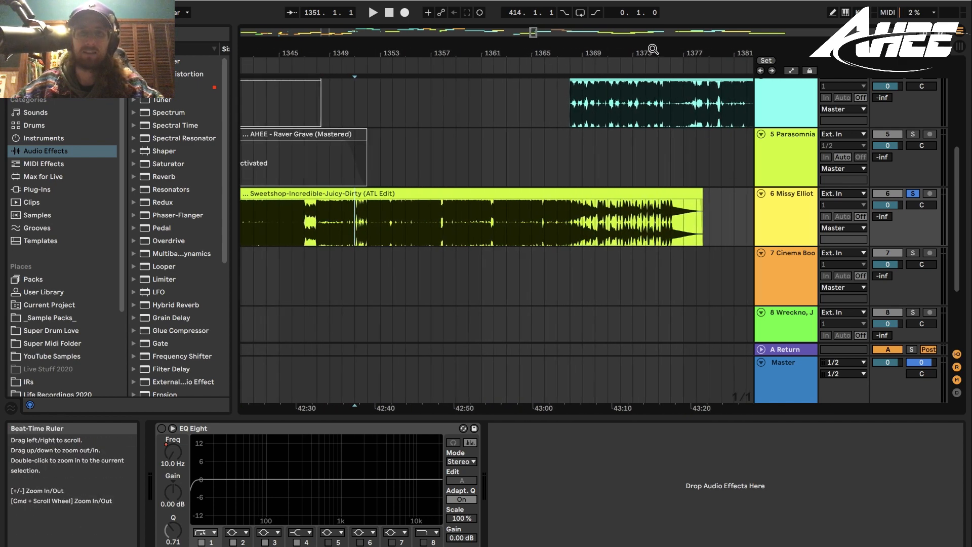
# - Select the deactivated Wake Up (ATL Mix) clip near bar 1366, and toggle the deactivated Neoprene clip near bar 1402 on and back off
pyautogui.moveTo(654, 49); pyautogui.dragTo(428, 21)
pyautogui.rightClick(484, 168)
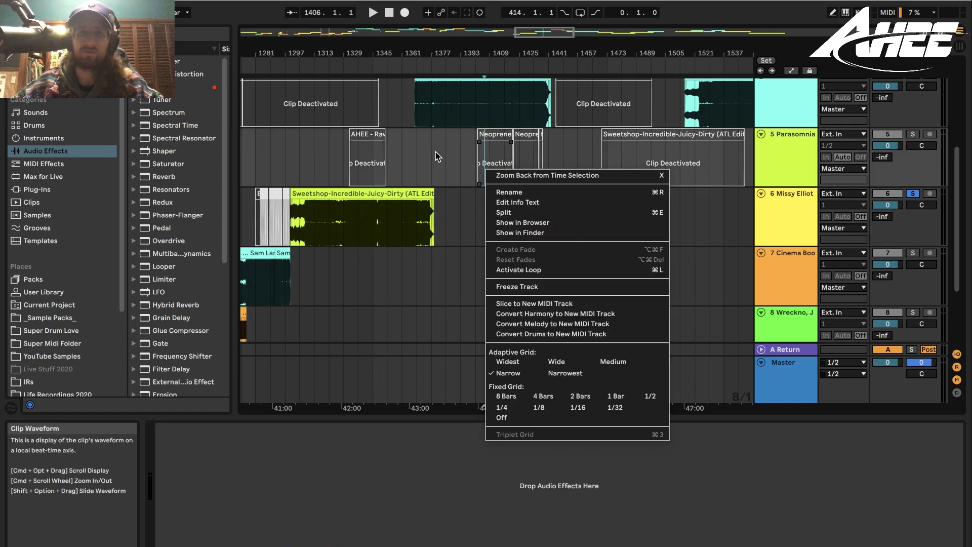
pyautogui.click(436, 152)
pyautogui.scroll(4, 482, 175)
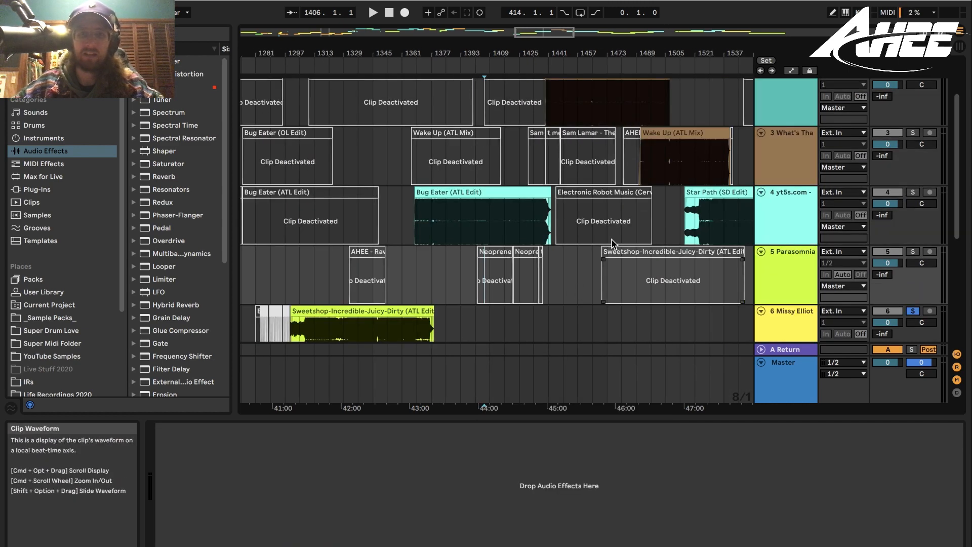
pyautogui.click(446, 133)
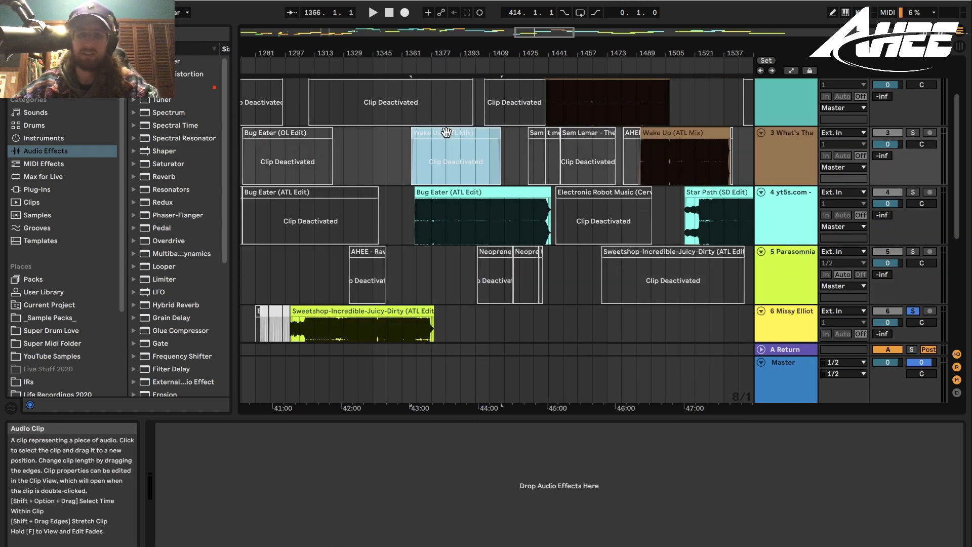
pyautogui.click(495, 250)
pyautogui.press('0')
pyautogui.press('0')
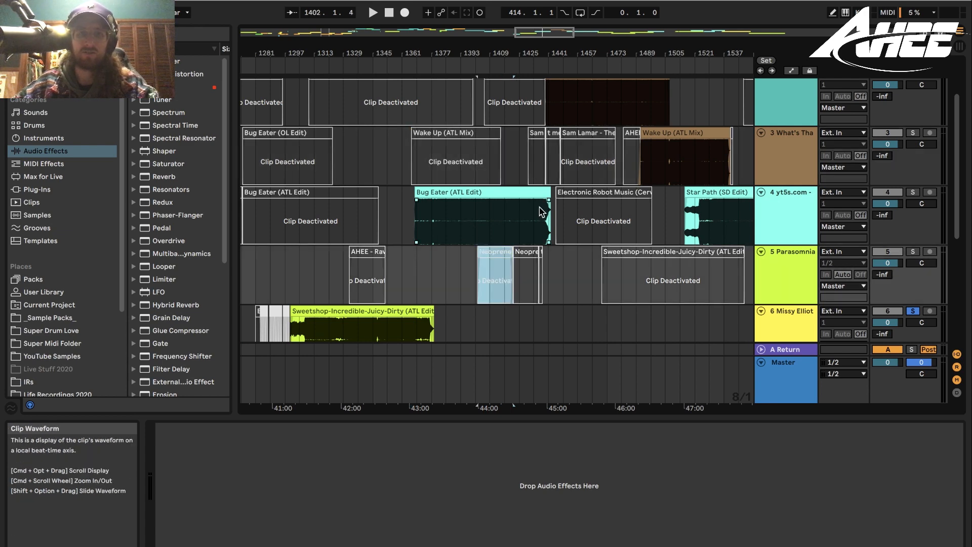
# - Look over the rest of the arrangement for overlapping clips, from Bug Eater (ATL Edit) to Cave womp 9 - Danger on track 4
pyautogui.hscroll(5, 462, 102)
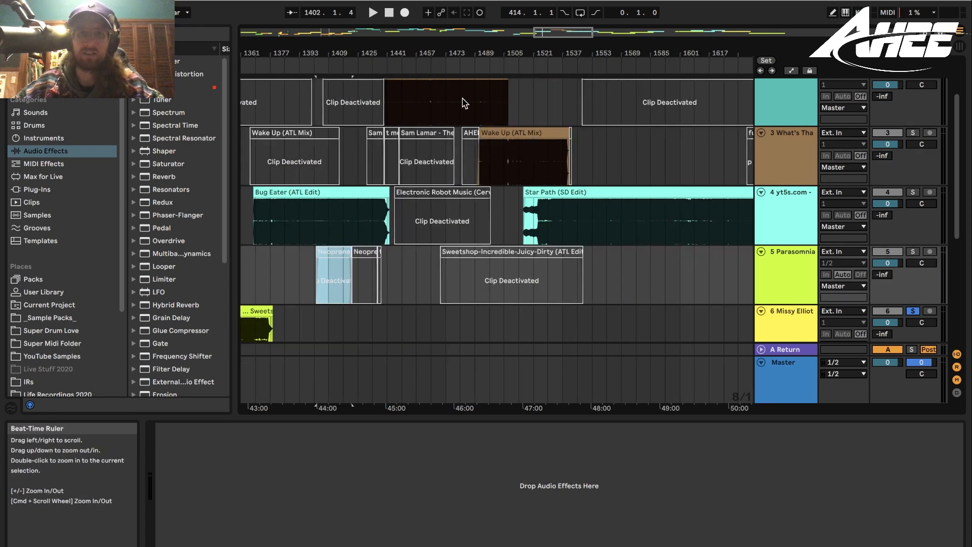
pyautogui.scroll(3, 496, 185)
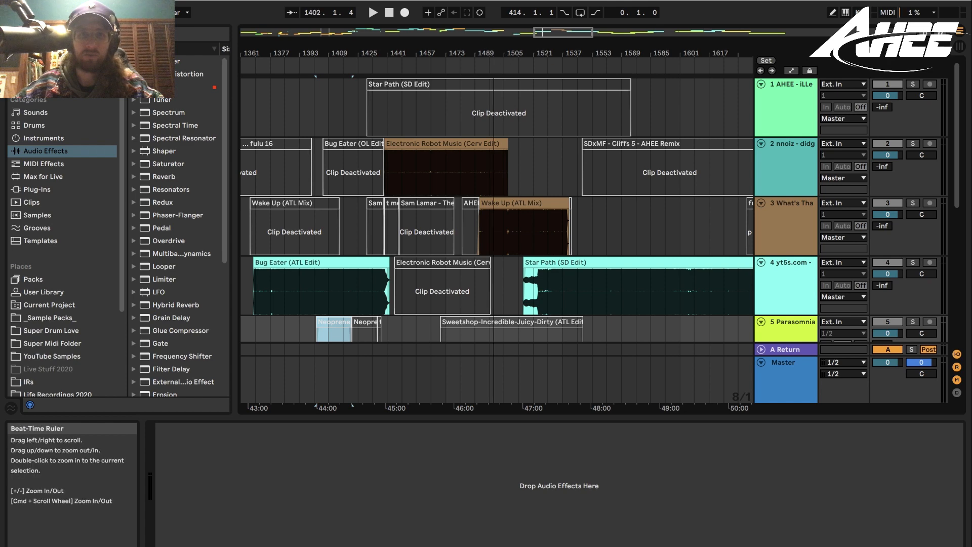
pyautogui.moveTo(485, 42); pyautogui.dragTo(412, 12)
pyautogui.scroll(-5, 547, 290)
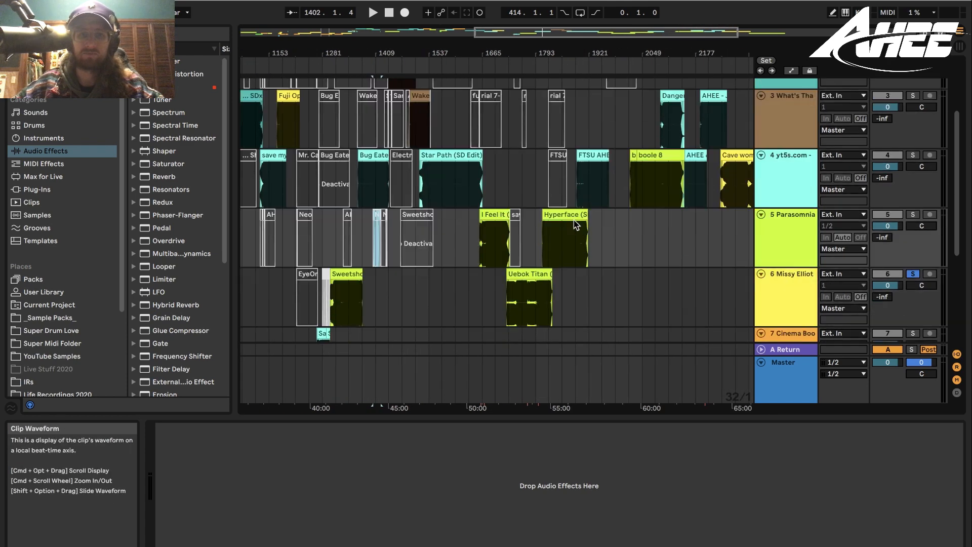
pyautogui.scroll(3, 654, 190)
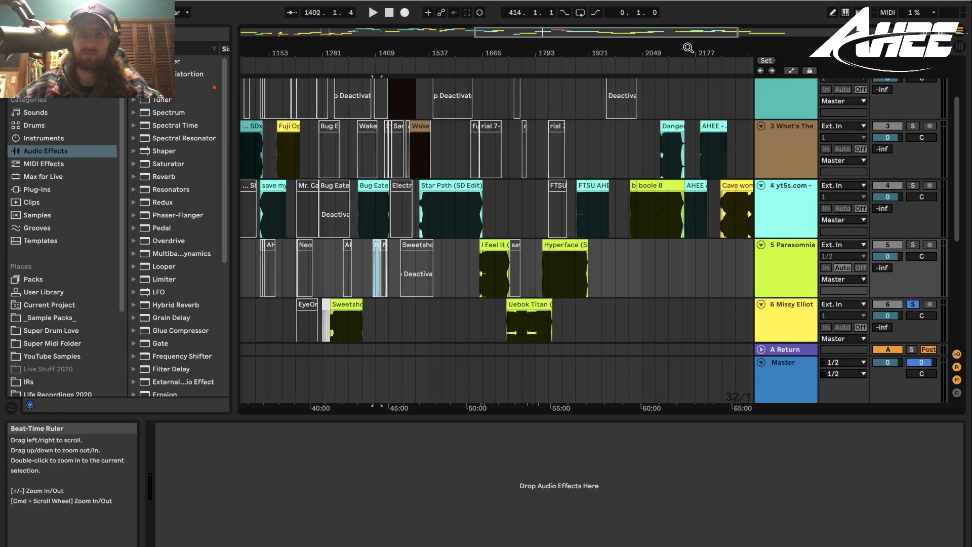
pyautogui.moveTo(687, 51); pyautogui.dragTo(402, 81)
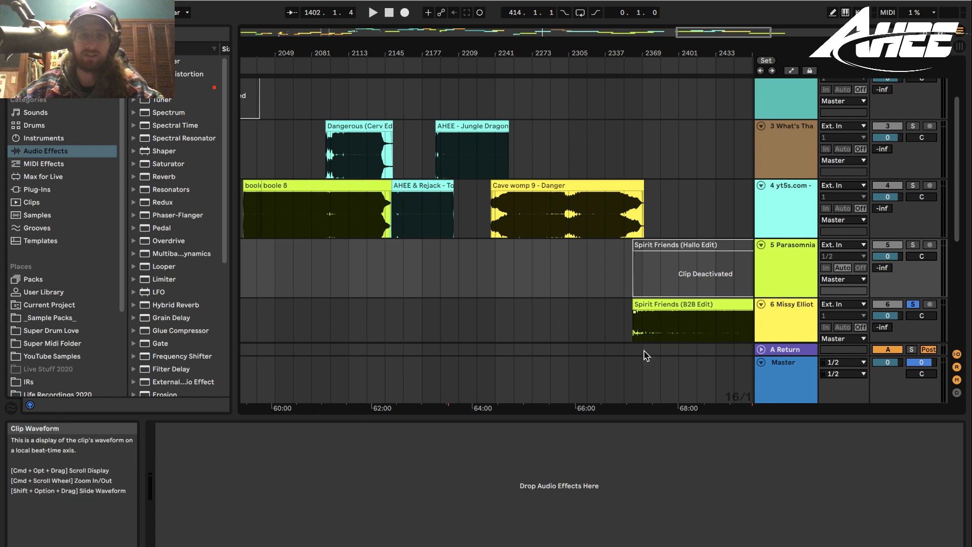
pyautogui.moveTo(386, 53); pyautogui.dragTo(593, 47)
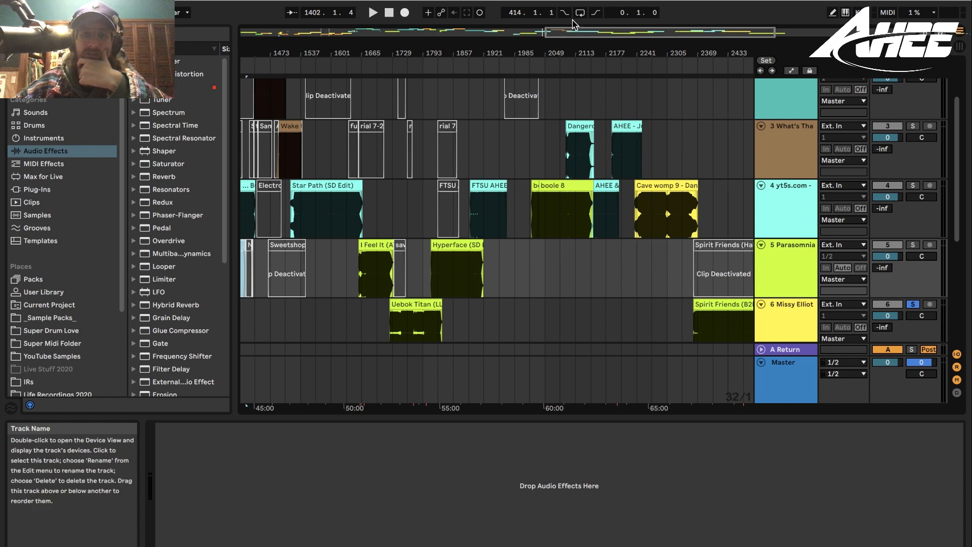
pyautogui.moveTo(636, 52); pyautogui.dragTo(636, 92)
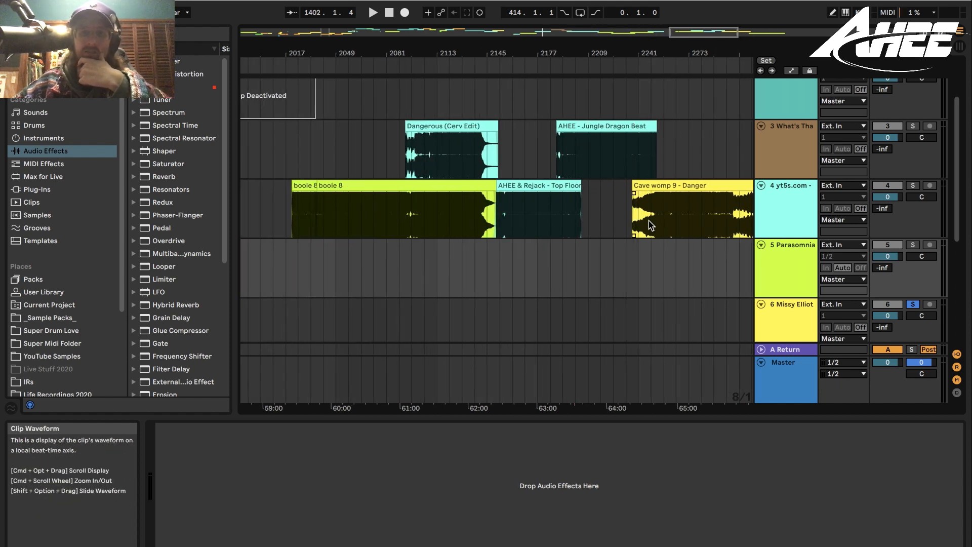
# - Switch to rekordbox and look over the tracks in the Halloween 2021 playlist
pyautogui.moveTo(640, 56); pyautogui.dragTo(437, 42)
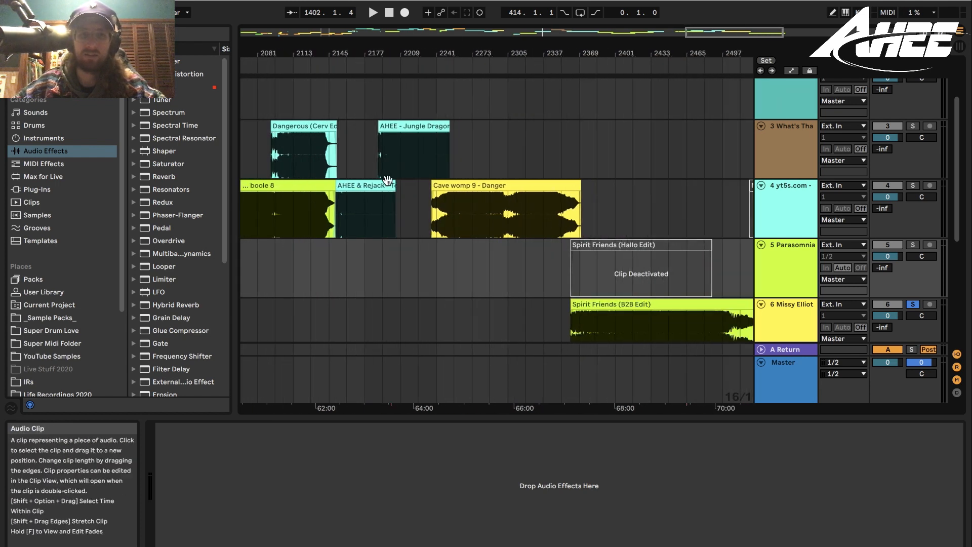
pyautogui.moveTo(299, 49); pyautogui.dragTo(455, 49)
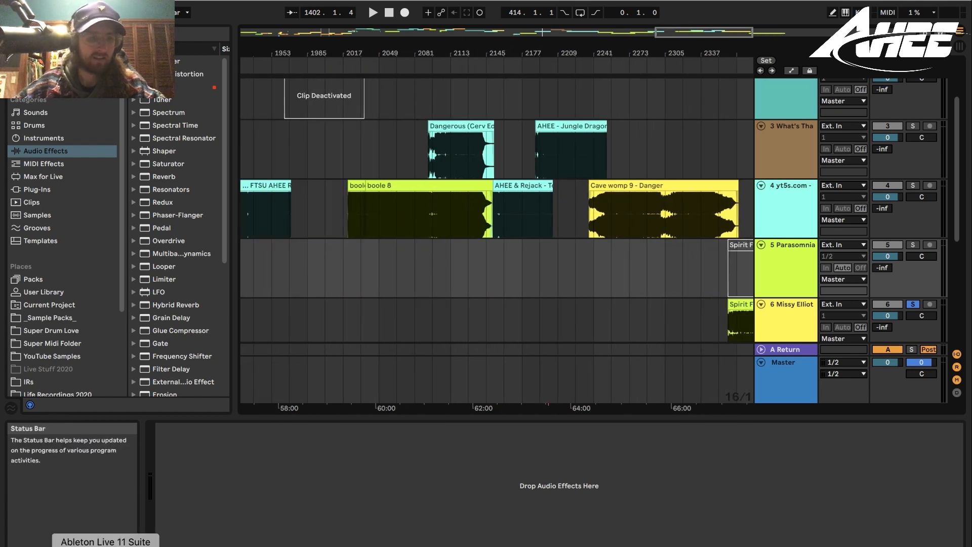
pyautogui.click(85, 544)
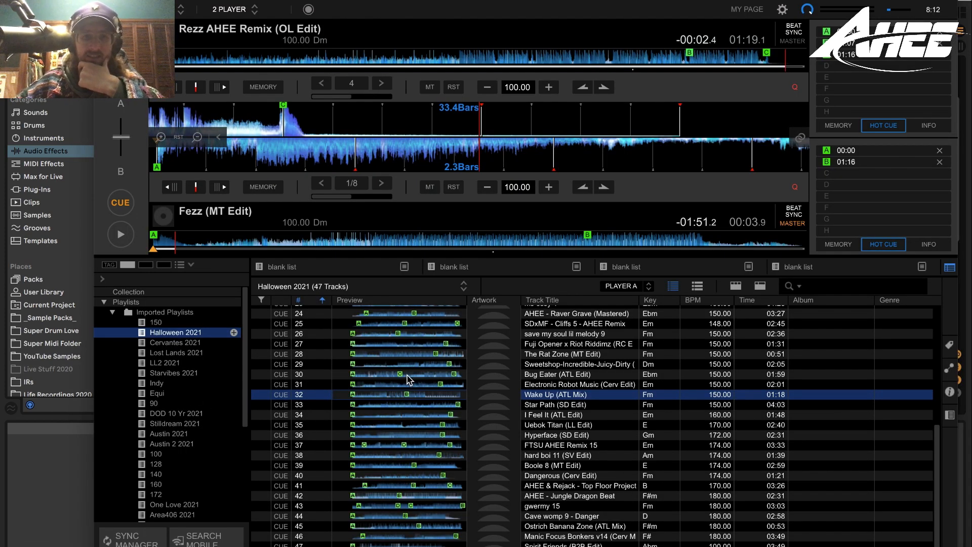
pyautogui.scroll(6, 422, 428)
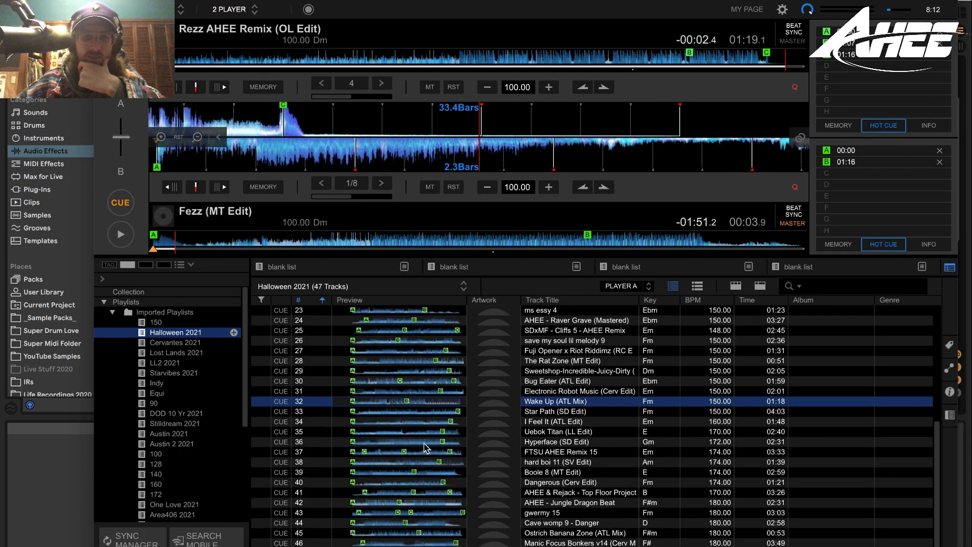
# - Compare the 150, 90, 128 and 160 playlists with Halloween 2021, ending in the Halloween 2021 track list
pyautogui.click(158, 323)
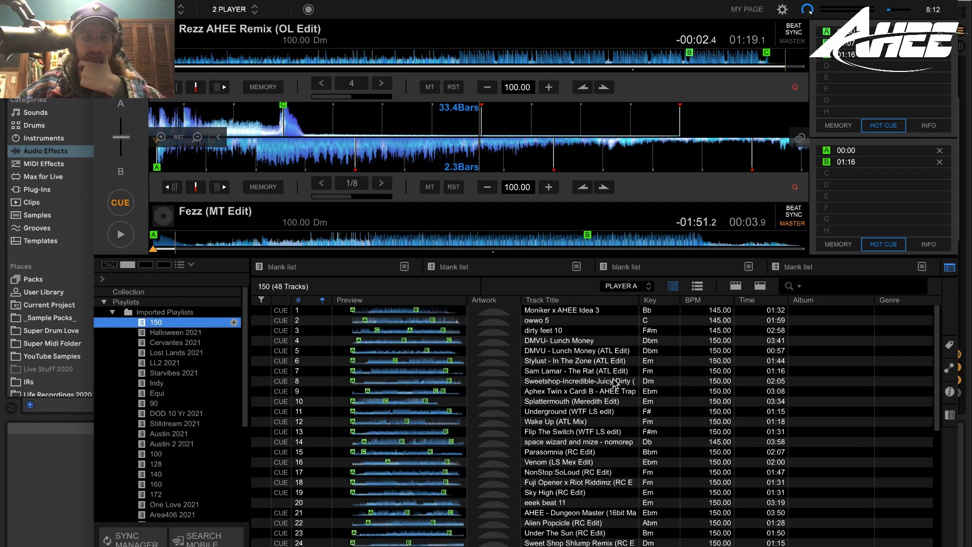
pyautogui.click(170, 404)
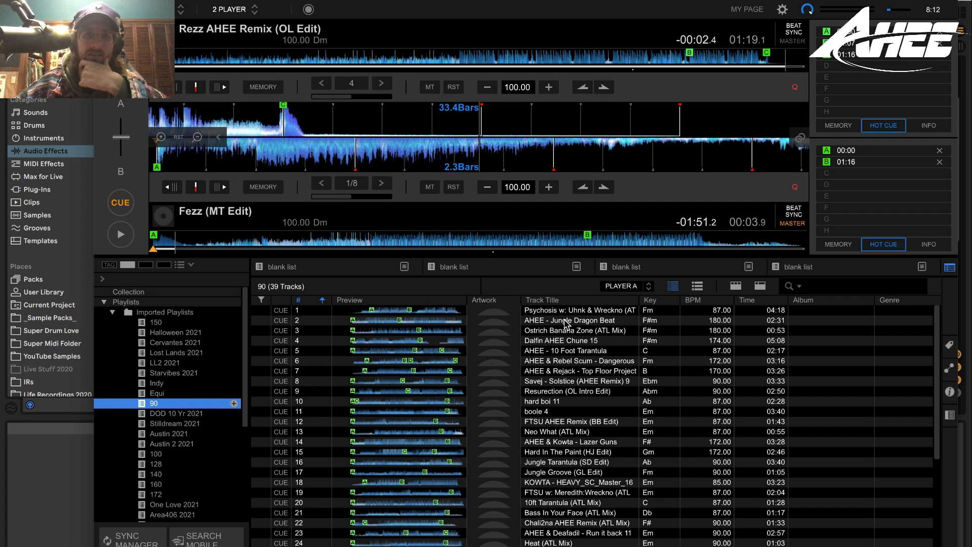
pyautogui.click(167, 333)
pyautogui.click(174, 403)
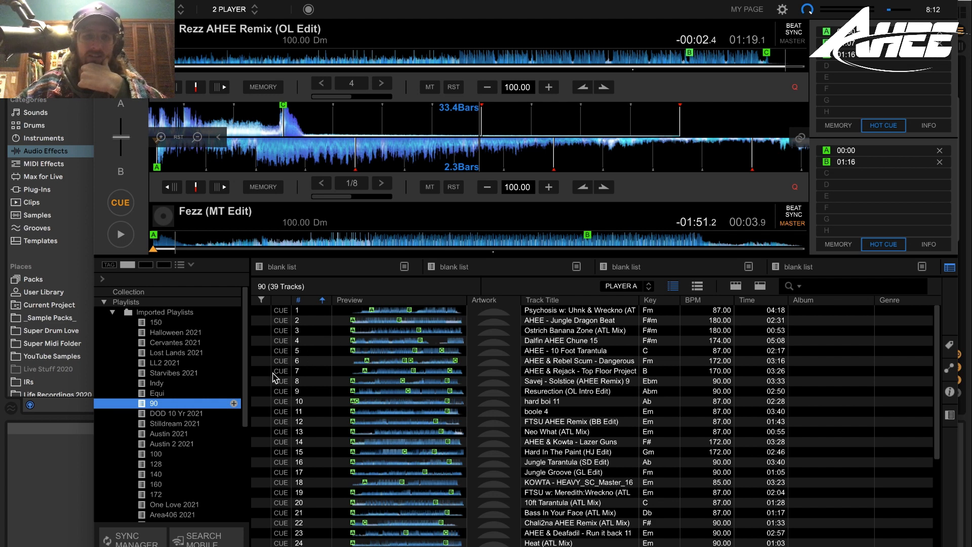
pyautogui.click(157, 464)
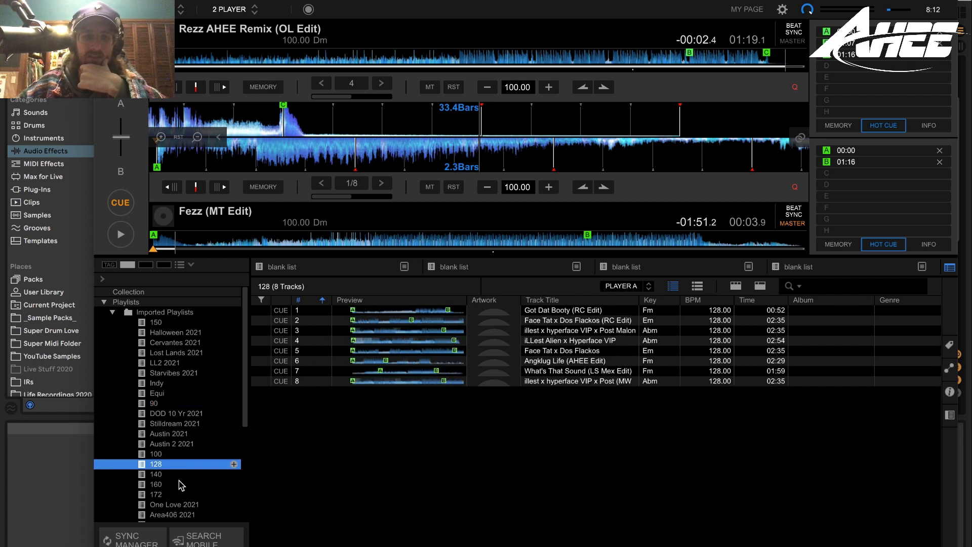
pyautogui.click(181, 485)
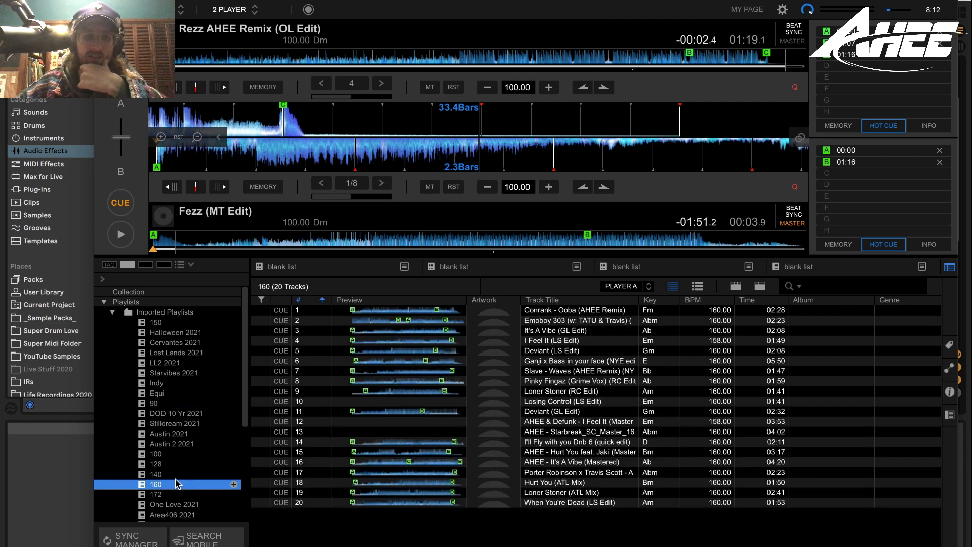
pyautogui.click(182, 324)
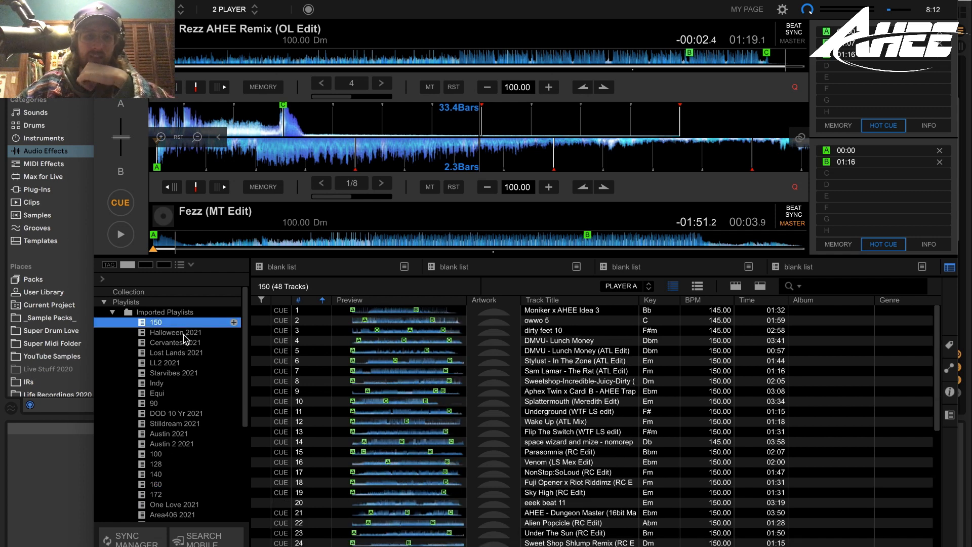
pyautogui.click(186, 335)
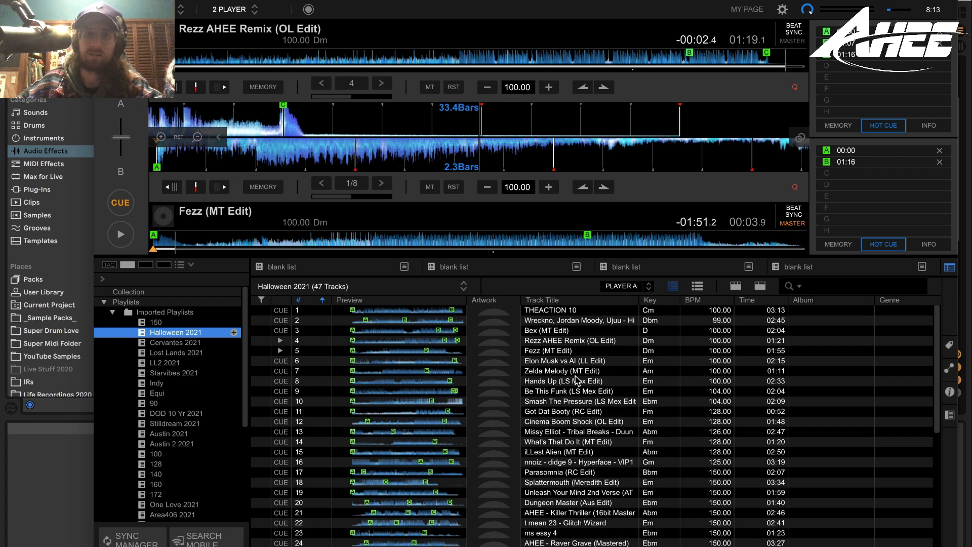
pyautogui.scroll(-6, 576, 384)
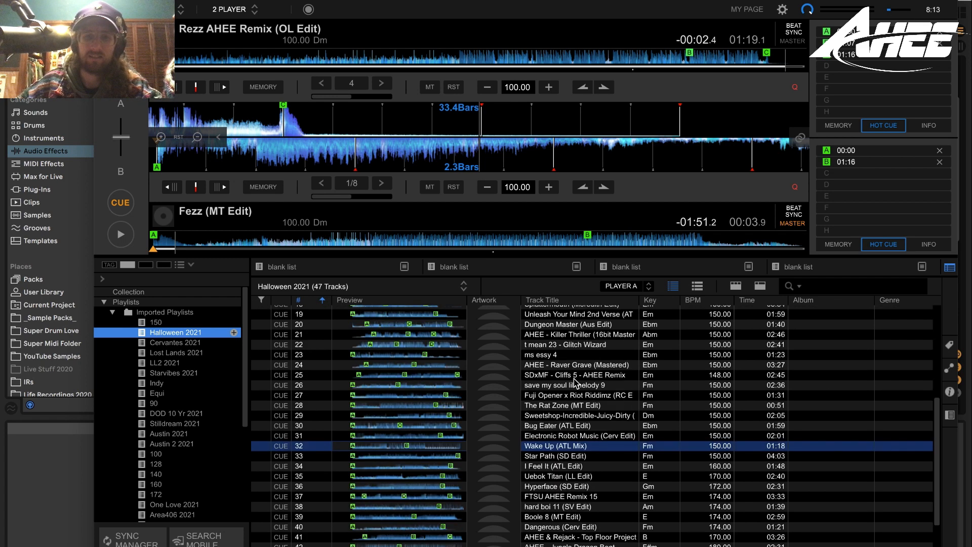
# - Return to Ableton Live and activate the rial 7-2 - Happy Rave clip starting at bar 888 on track 4, toggling it off and on again
pyautogui.click(13, 482)
pyautogui.moveTo(447, 52); pyautogui.dragTo(511, 58)
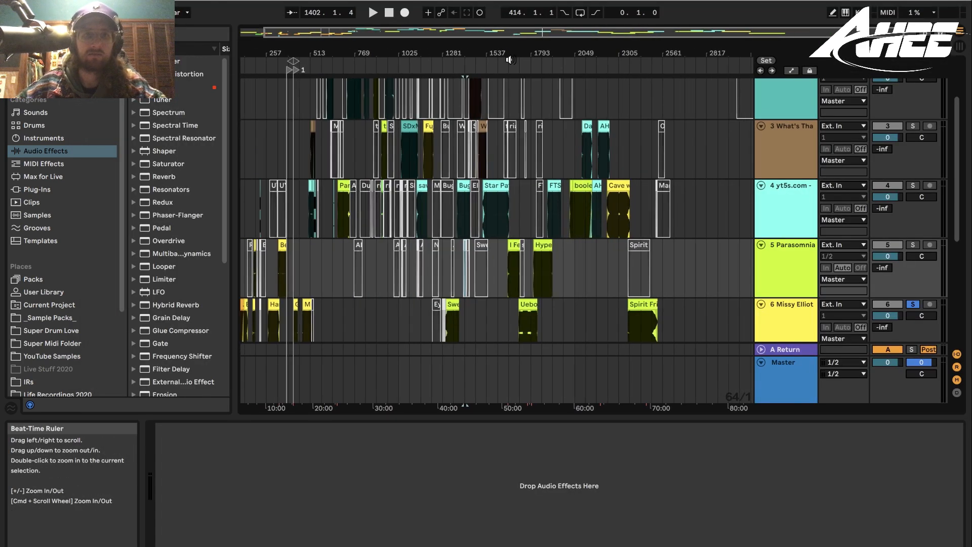
pyautogui.moveTo(403, 50); pyautogui.dragTo(403, 86)
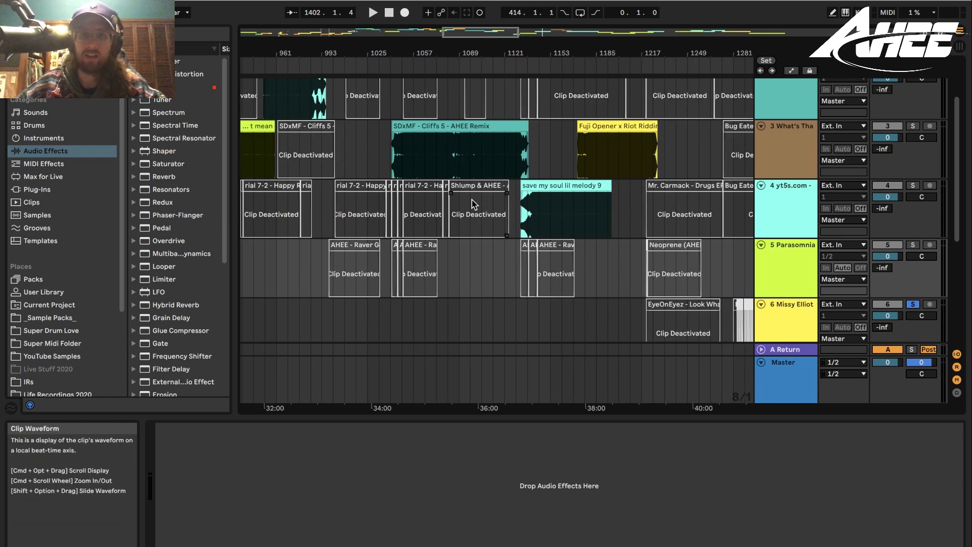
pyautogui.scroll(3, 474, 205)
pyautogui.moveTo(343, 53); pyautogui.dragTo(365, 71)
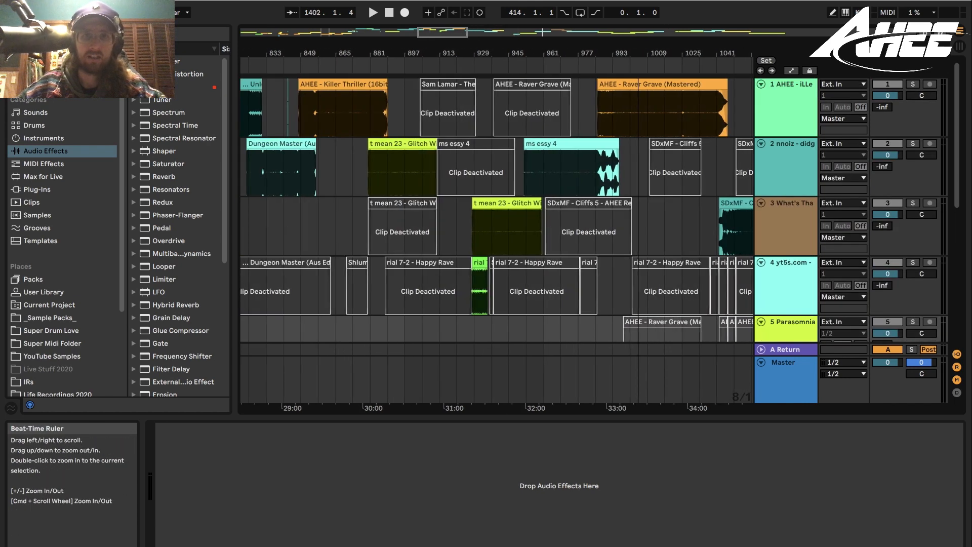
pyautogui.moveTo(549, 72); pyautogui.dragTo(549, 74)
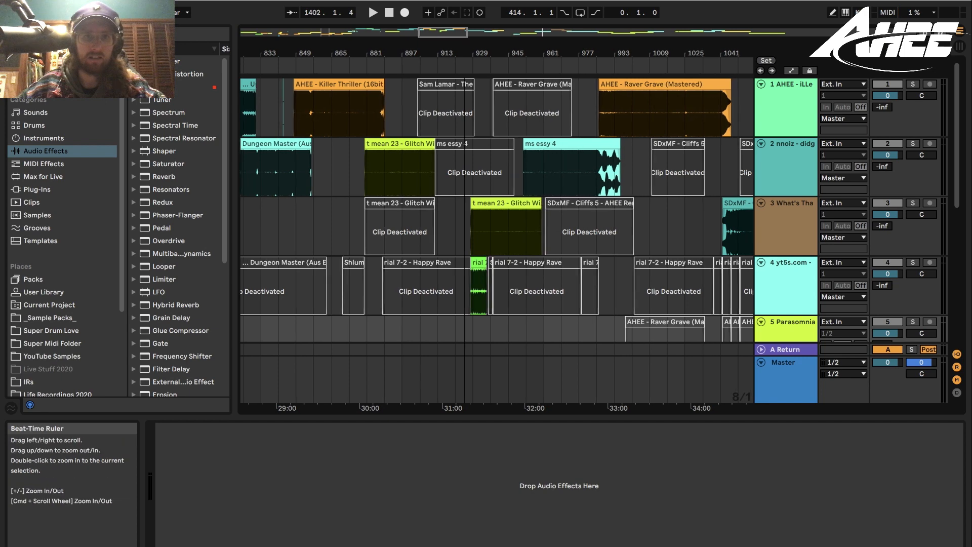
pyautogui.moveTo(451, 54); pyautogui.dragTo(507, 81)
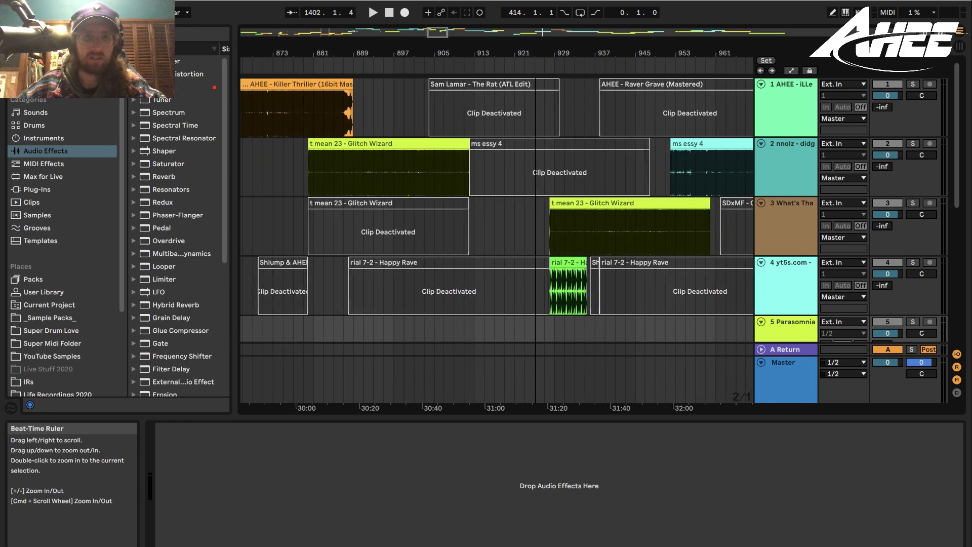
pyautogui.click(525, 262)
pyautogui.press('0')
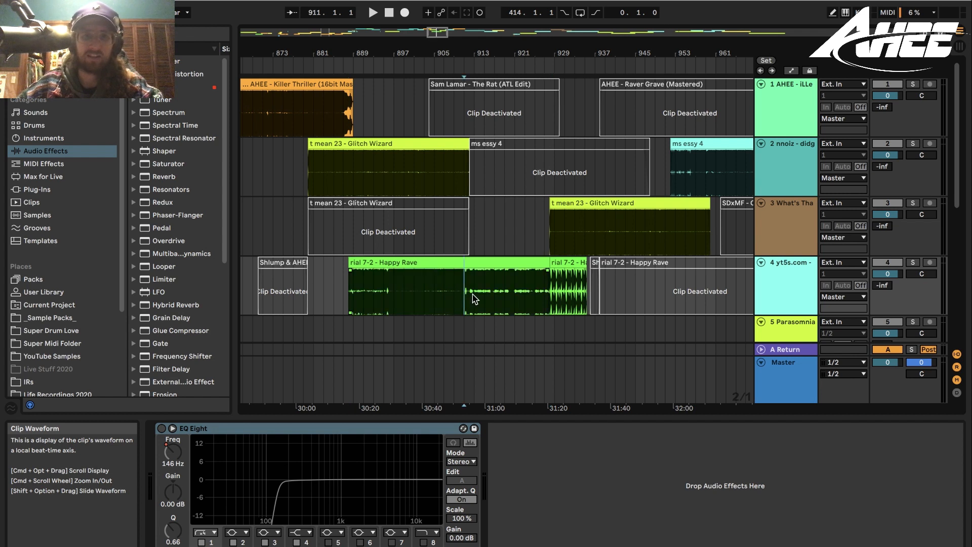
pyautogui.click(492, 261)
pyautogui.press('0')
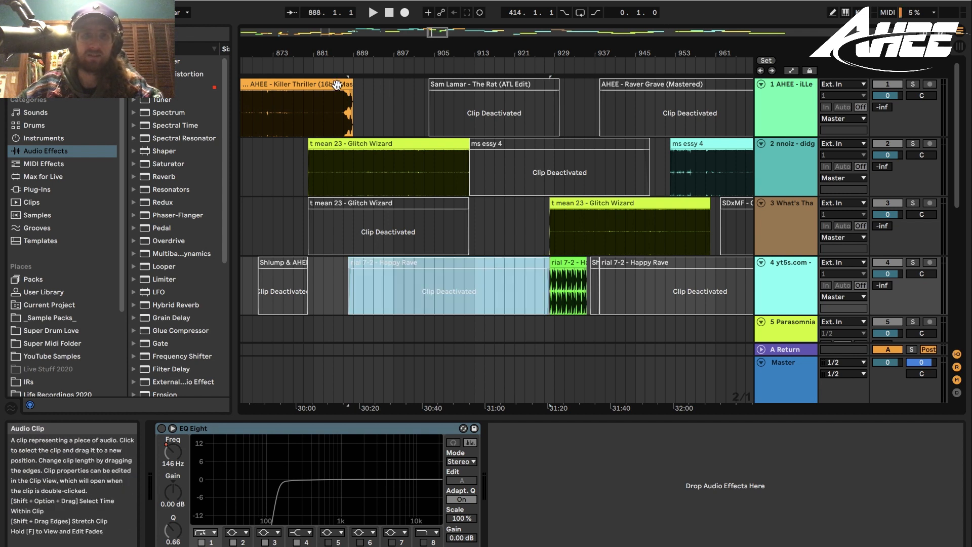
pyautogui.press('0')
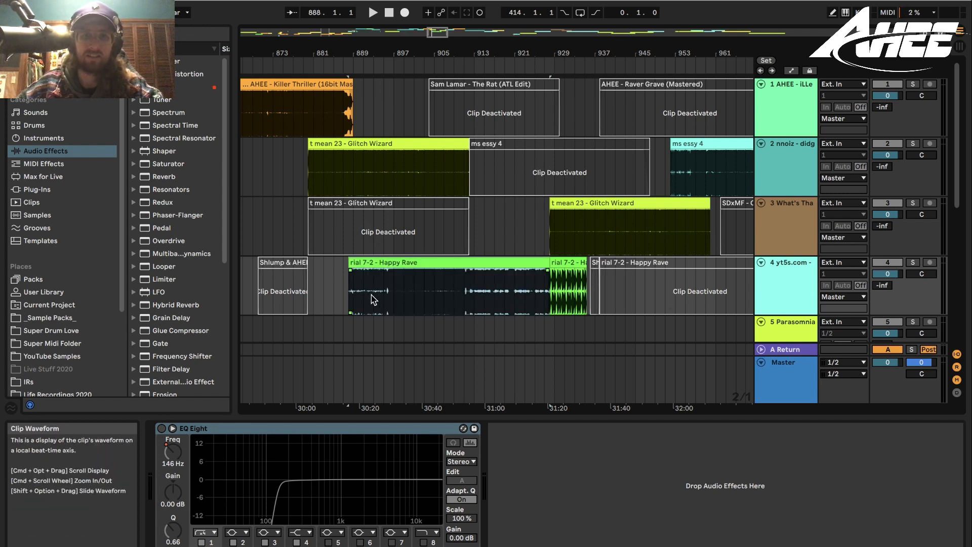
# - Try shifting the boundary between the illest x hyperface VIP x Post Malone and AHEE - iLLest Alien clips on track 1, and undo it
pyautogui.moveTo(381, 54); pyautogui.dragTo(550, 53)
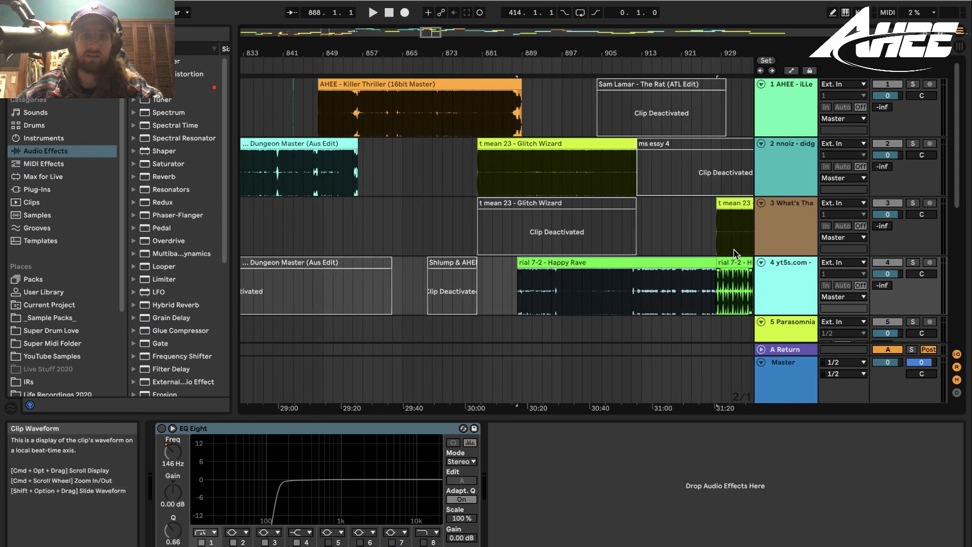
pyautogui.moveTo(631, 52)
pyautogui.mouseDown()
pyautogui.moveTo(285, 43)
pyautogui.moveTo(711, 41)
pyautogui.moveTo(738, 38)
pyautogui.moveTo(739, 23)
pyautogui.moveTo(372, 48)
pyautogui.moveTo(629, 65)
pyautogui.mouseUp()
pyautogui.click(353, 126)
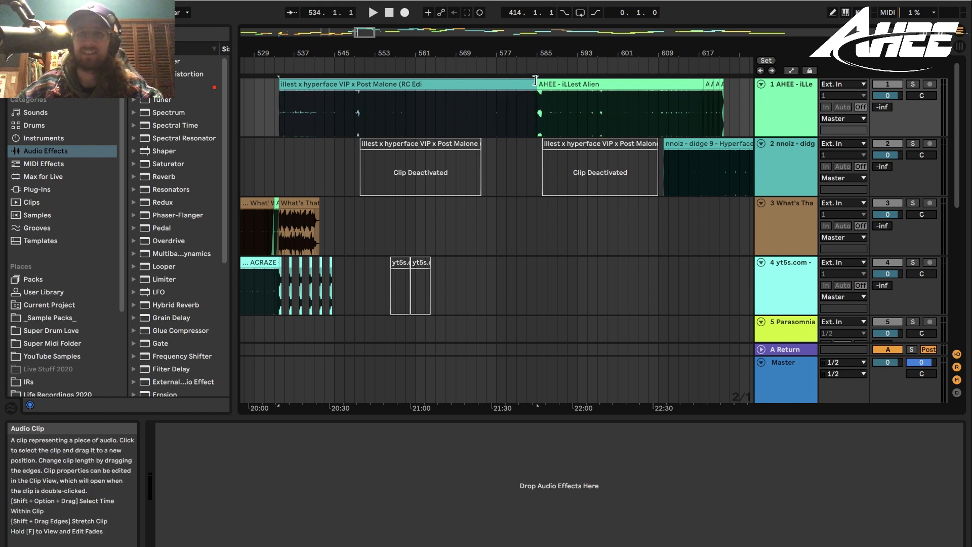
pyautogui.moveTo(537, 83); pyautogui.dragTo(552, 83)
pyautogui.press('super+z')
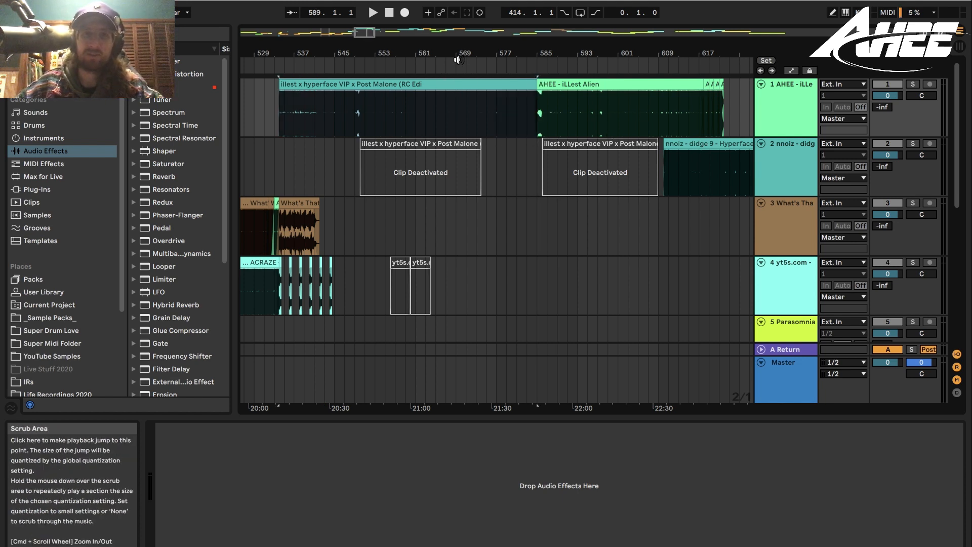
# - Solo track 4, play the ACRAZE - Do It To It clips from around bar 514, and stop playback
pyautogui.moveTo(463, 53); pyautogui.dragTo(463, 41)
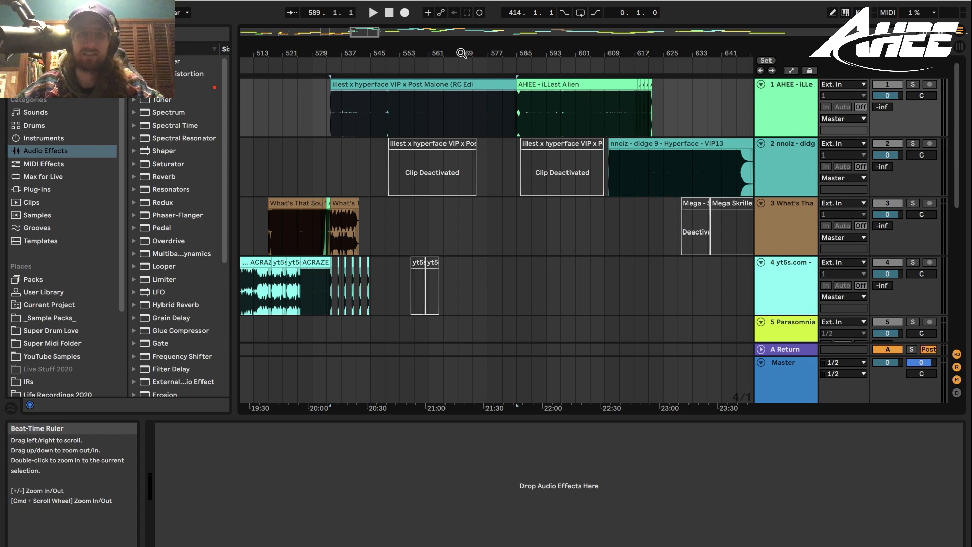
pyautogui.moveTo(281, 53); pyautogui.dragTo(278, 86)
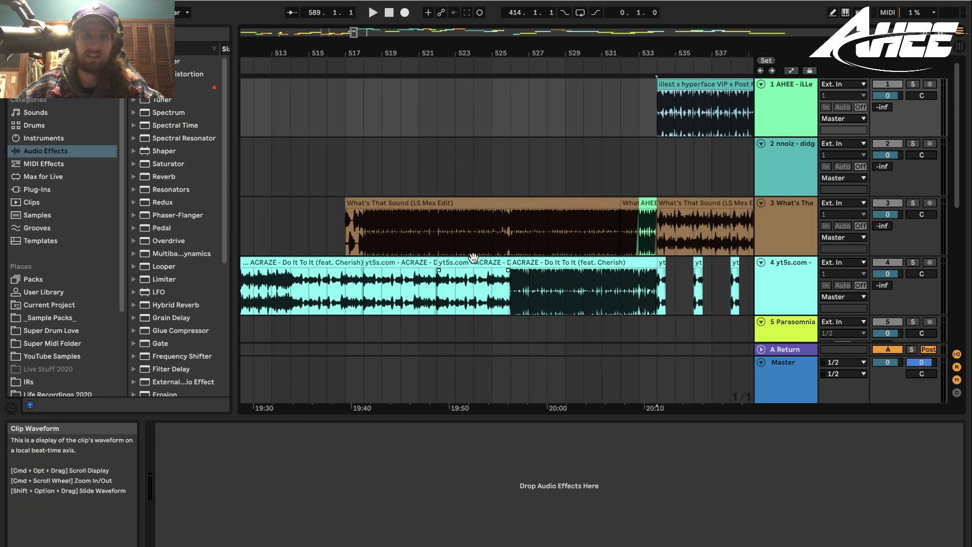
pyautogui.click(510, 295)
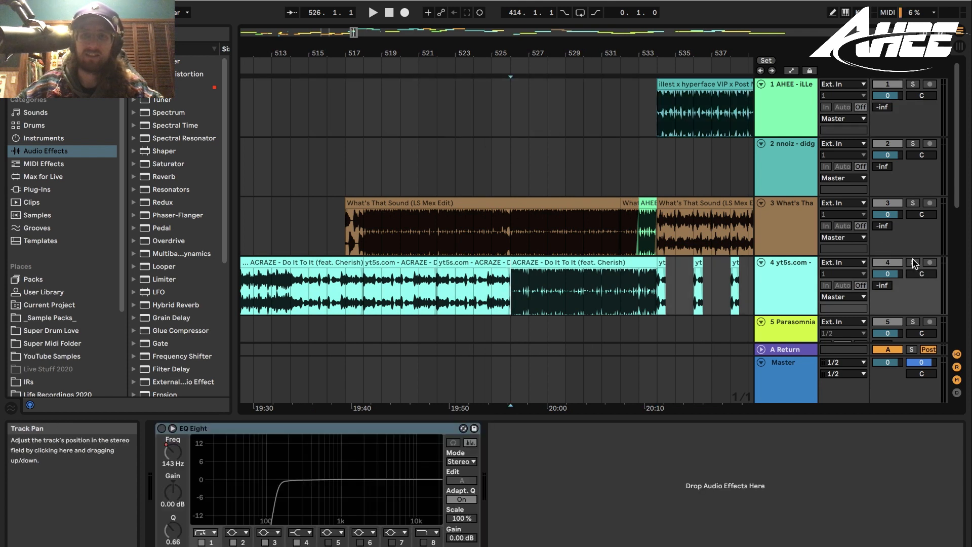
pyautogui.click(913, 263)
pyautogui.click(282, 303)
pyautogui.press('space')
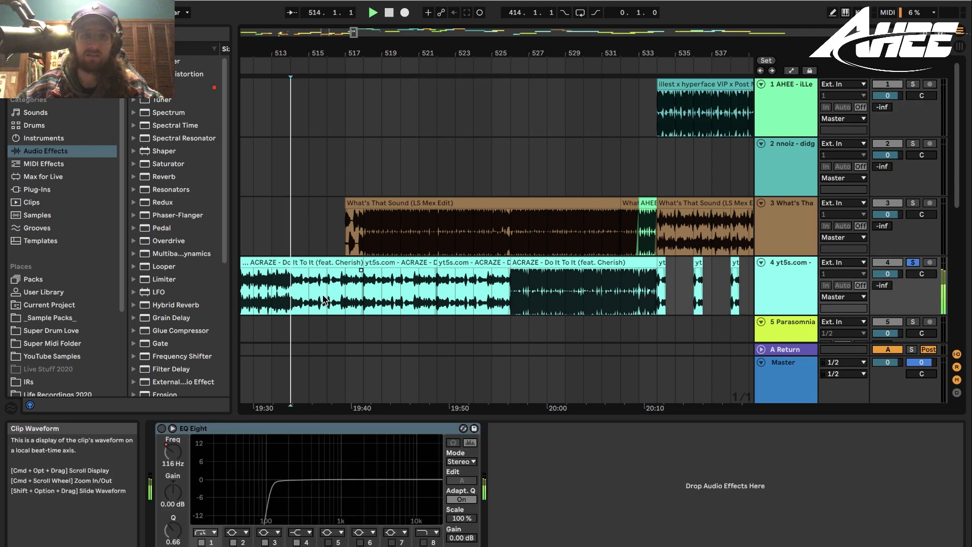
pyautogui.press('space')
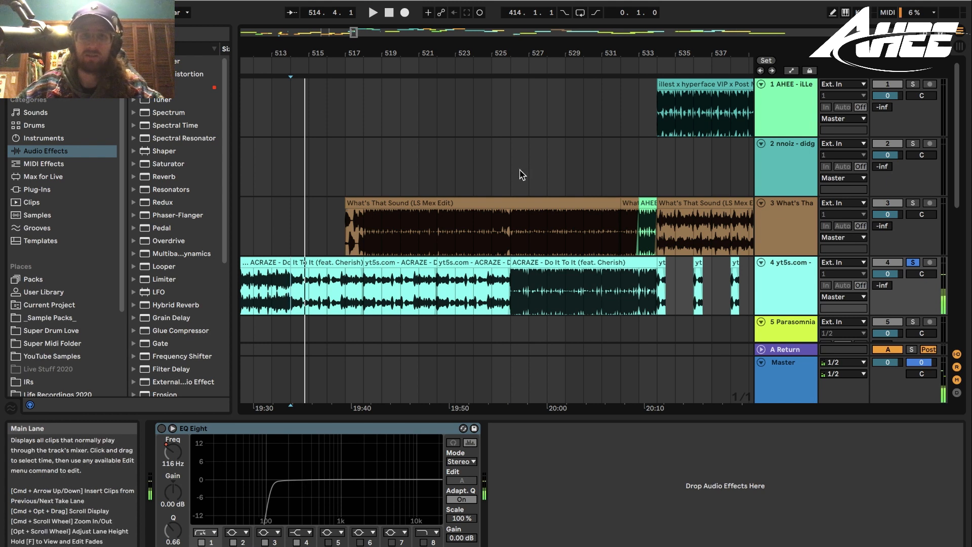
# - Solo track 3, play What's That Sound (LS Mex Edit) from bar 520, and stop playback
pyautogui.click(511, 175)
pyautogui.click(914, 203)
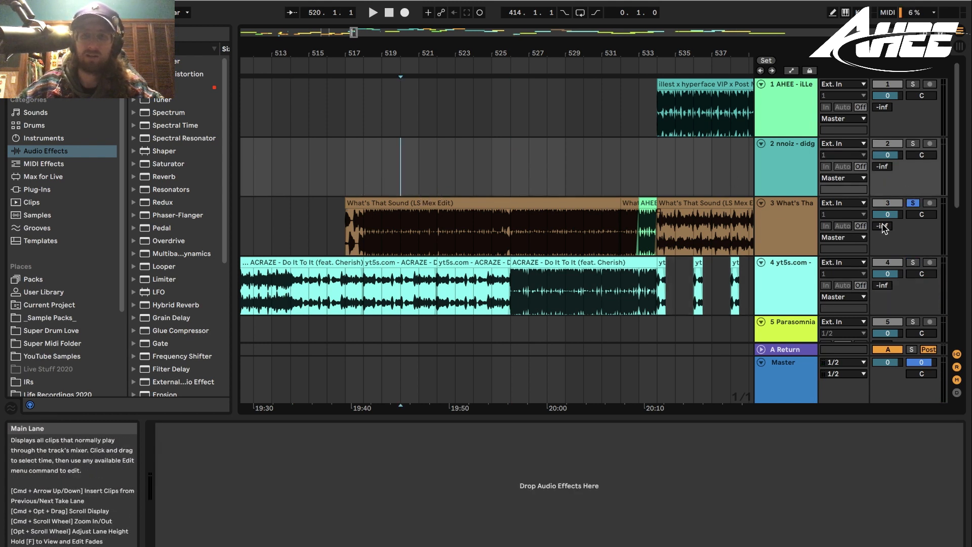
pyautogui.press('space')
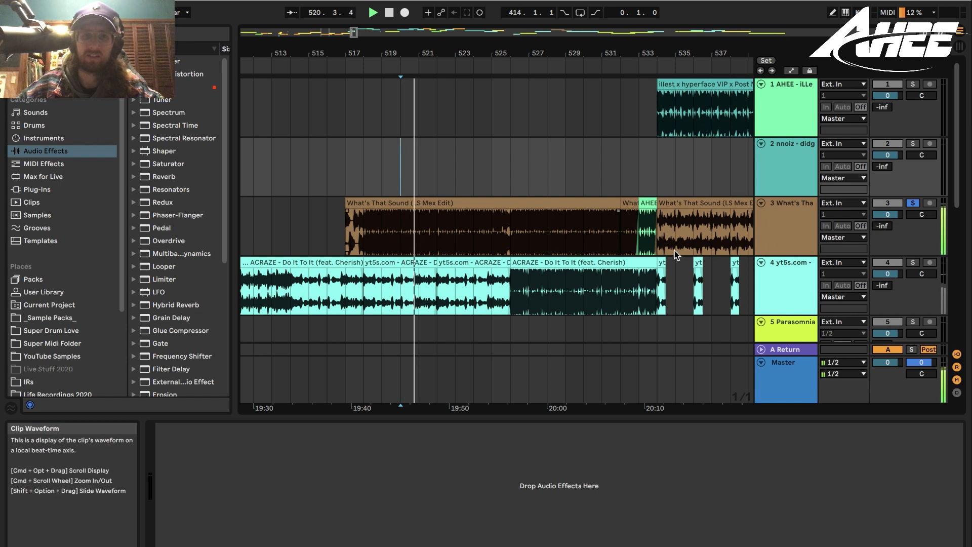
pyautogui.press('space')
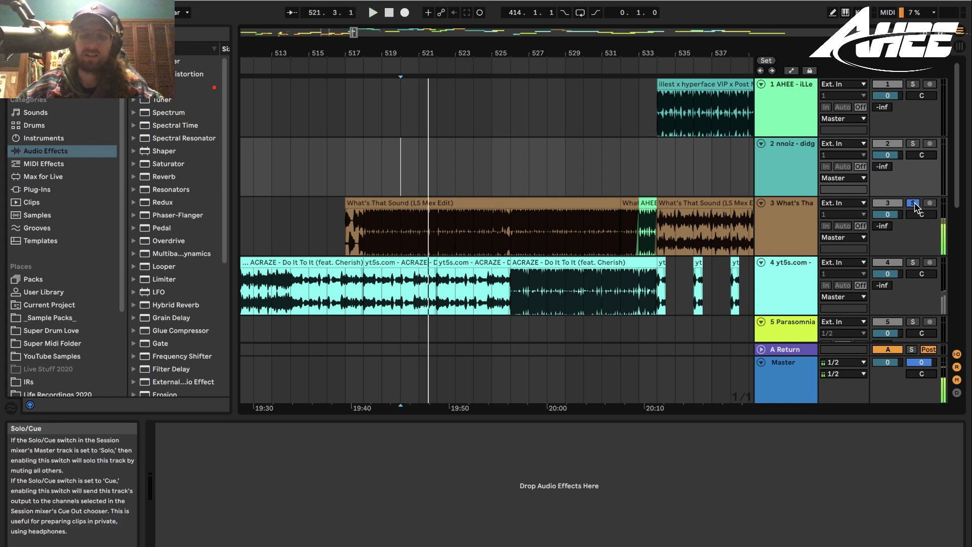
# - Turn off the solo on track 3, play What's That Sound and Do It To It together from bar 520, and stop
pyautogui.click(914, 203)
pyautogui.press('space')
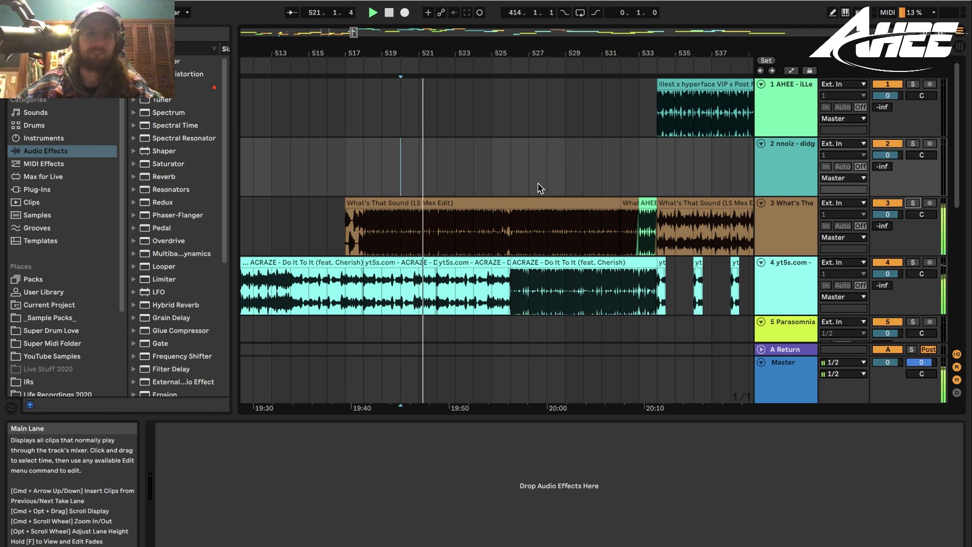
pyautogui.press('space')
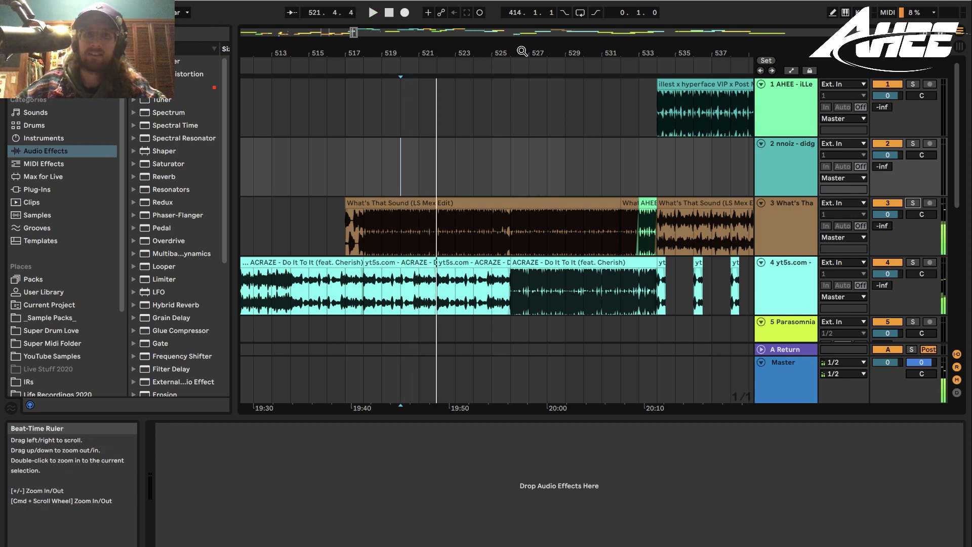
# - Solo track 6, and move the solo to track 7 holding the Cinema Boom Shock (OL Edit) clip
pyautogui.moveTo(538, 53); pyautogui.dragTo(728, 23)
pyautogui.scroll(-5, 513, 272)
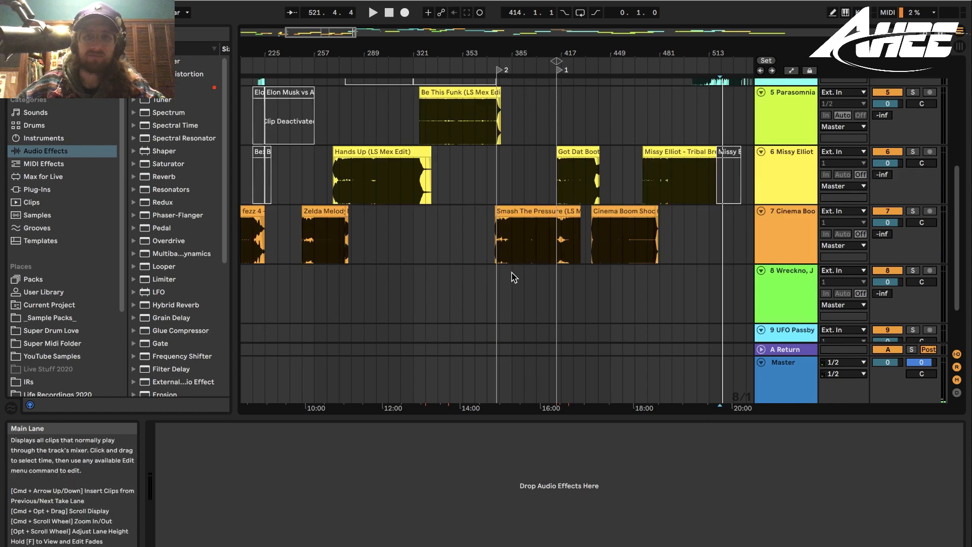
pyautogui.moveTo(693, 50); pyautogui.dragTo(687, 76)
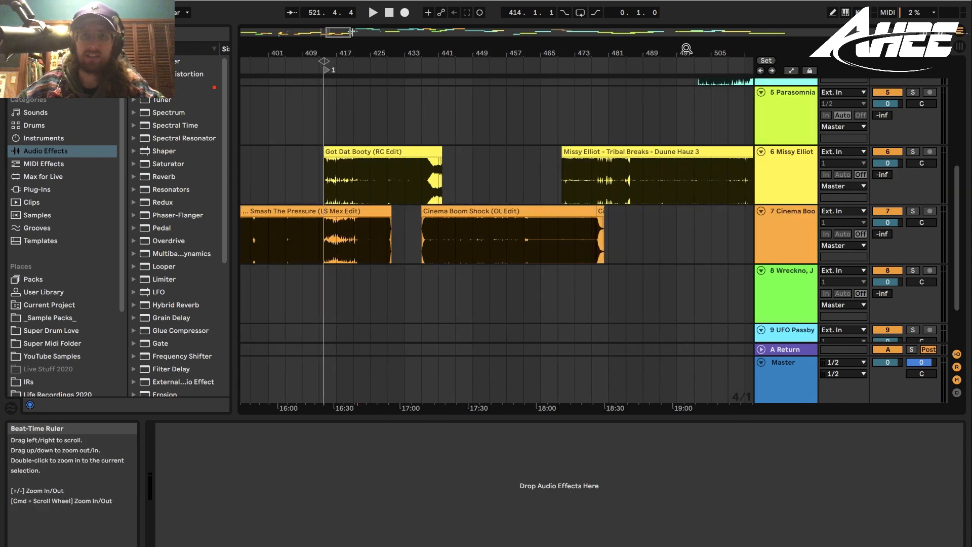
pyautogui.click(913, 152)
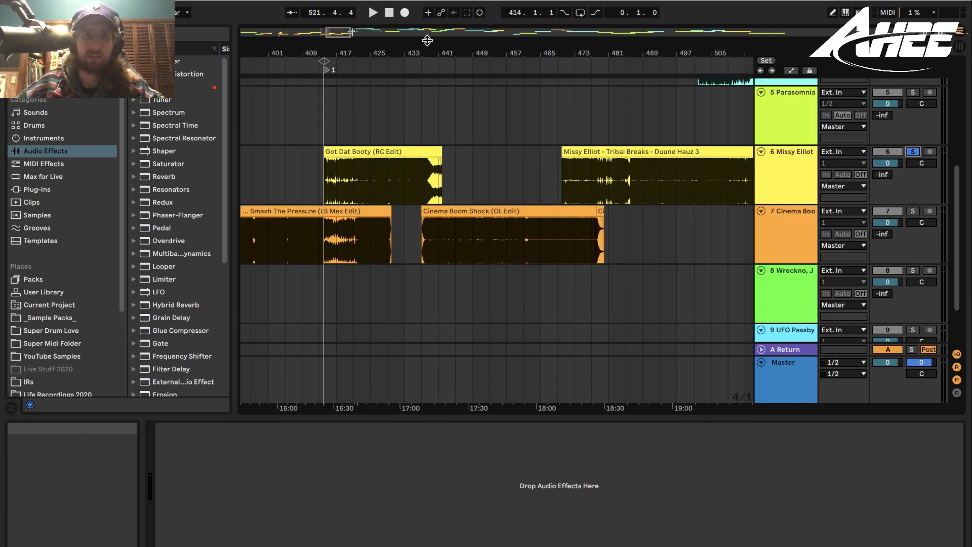
pyautogui.moveTo(426, 51); pyautogui.dragTo(533, 55)
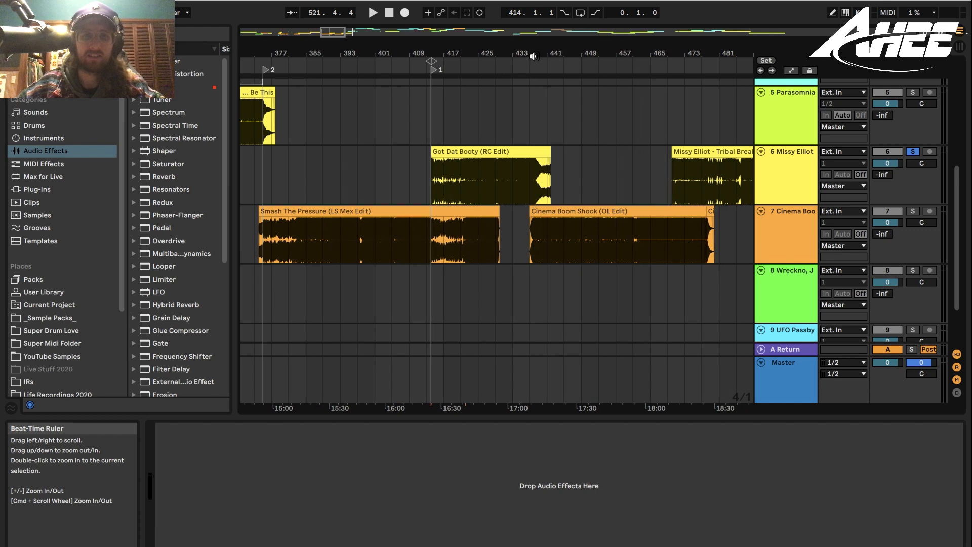
pyautogui.click(912, 211)
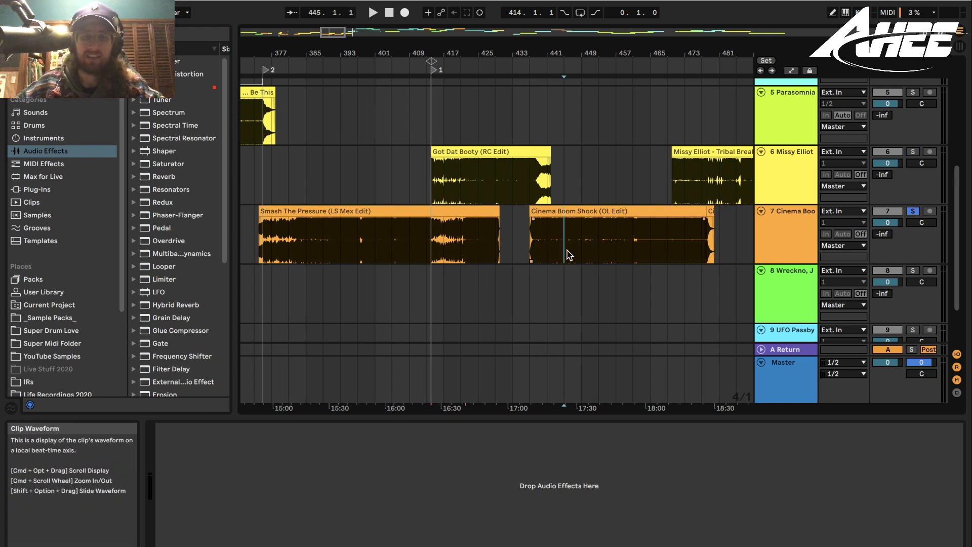
# - Highlight passages of Cinema Boom Shock (OL Edit) on track 7 between about bars 445 and 455
pyautogui.moveTo(567, 249); pyautogui.dragTo(584, 247)
pyautogui.moveTo(559, 54); pyautogui.dragTo(477, 81)
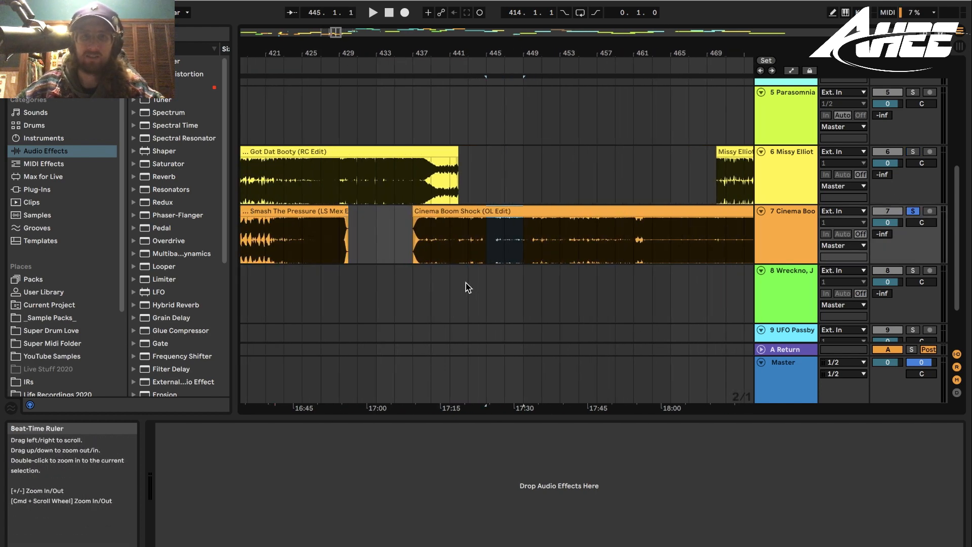
pyautogui.click(469, 255)
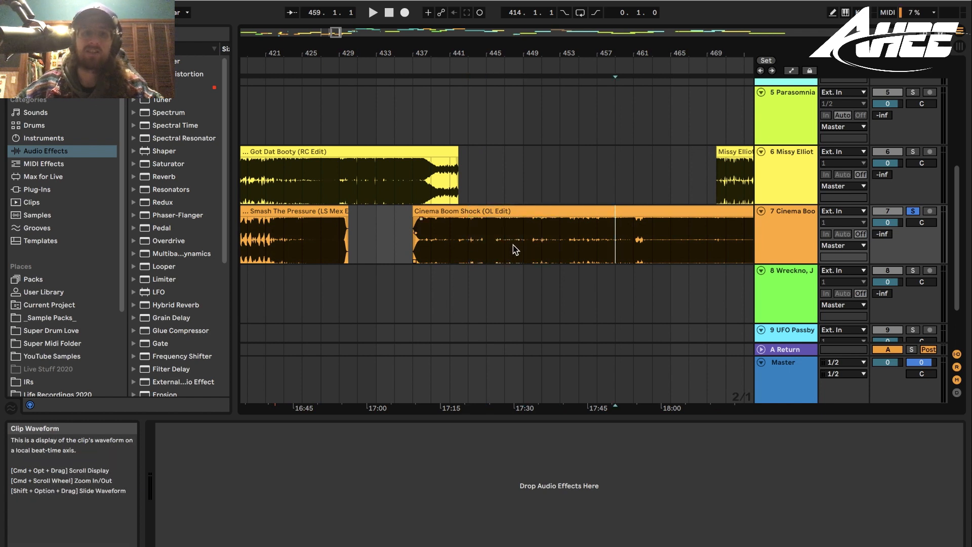
pyautogui.moveTo(486, 253); pyautogui.dragTo(505, 254)
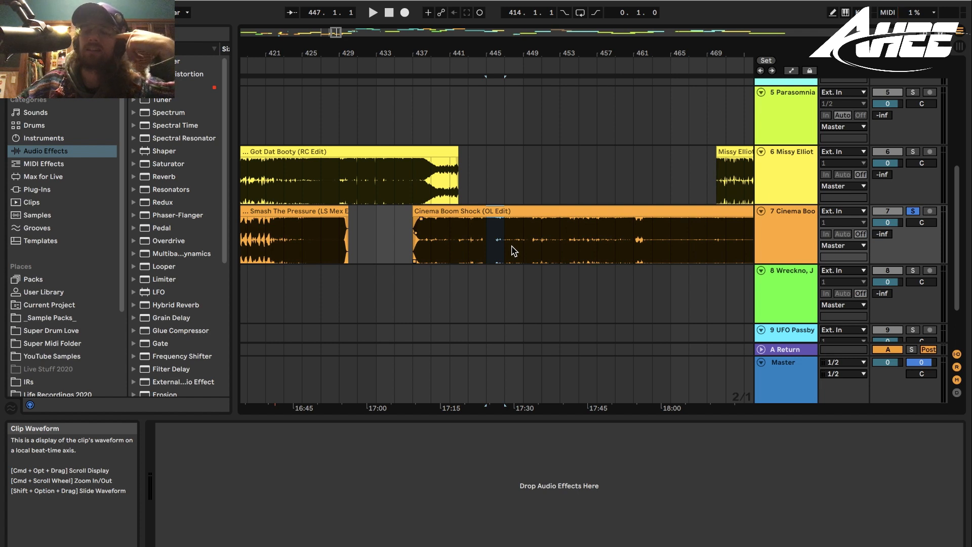
pyautogui.click(478, 253)
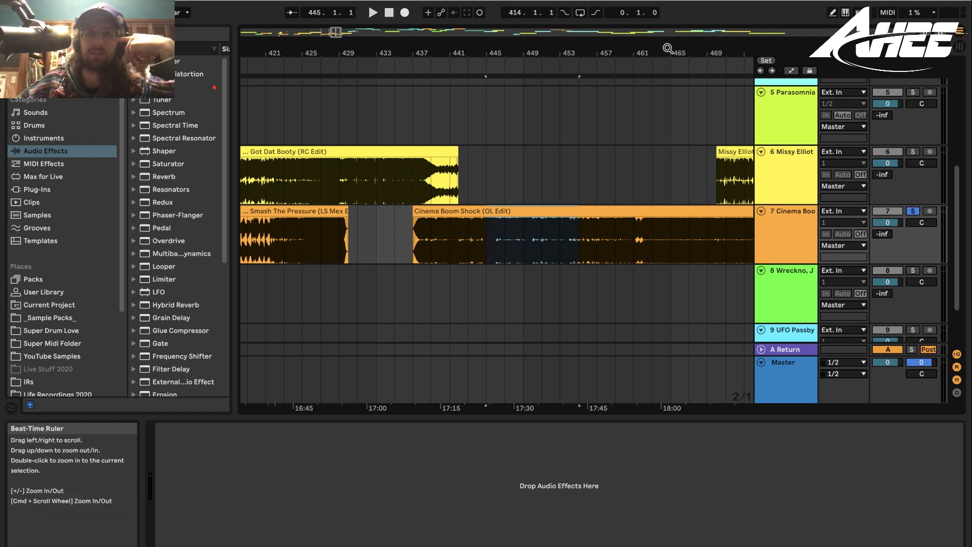
pyautogui.moveTo(669, 49); pyautogui.dragTo(491, 49)
pyautogui.click(439, 244)
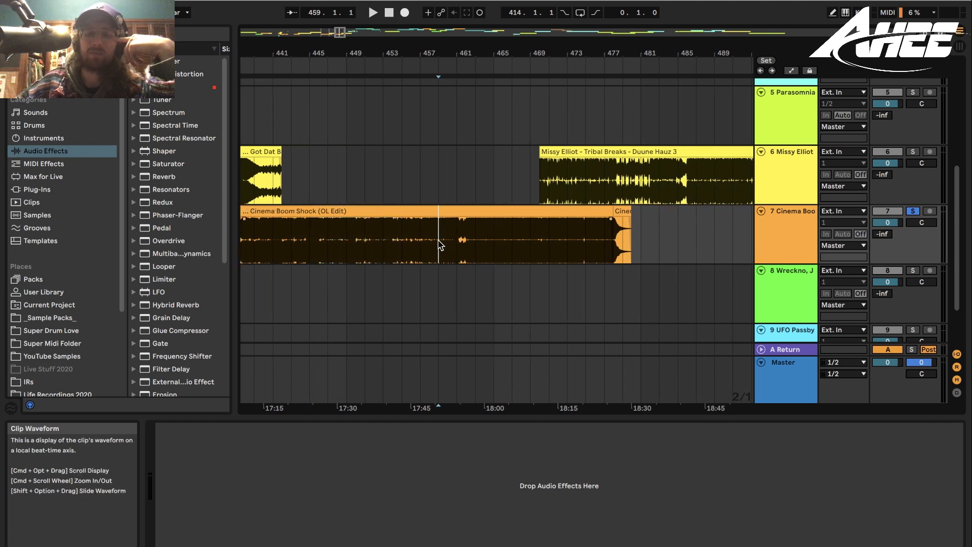
pyautogui.moveTo(328, 250); pyautogui.dragTo(366, 248)
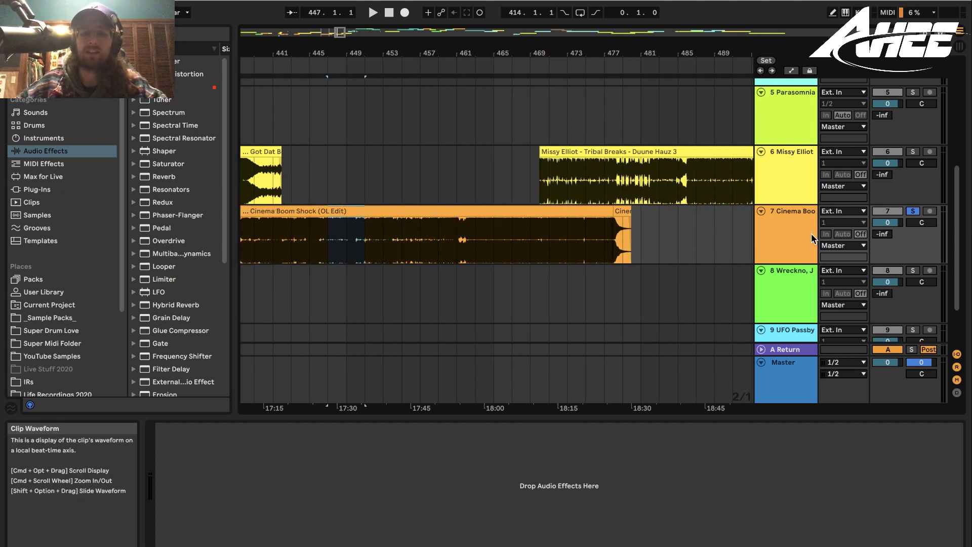
# - Play Cinema Boom Shock (OL Edit) from bar 459, replay it from around bar 462, and stop playback
pyautogui.click(438, 244)
pyautogui.press('space')
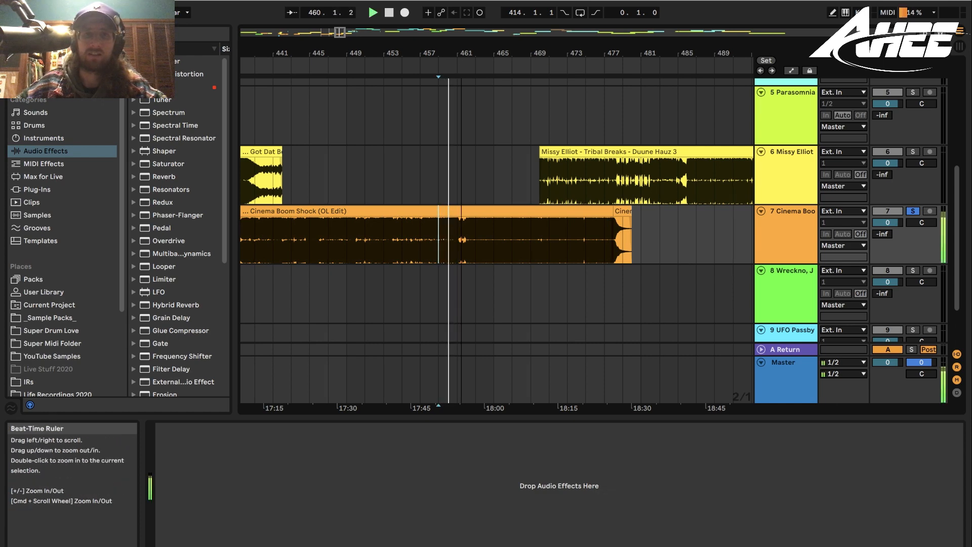
pyautogui.moveTo(461, 52); pyautogui.dragTo(461, 101)
pyautogui.click(447, 242)
pyautogui.press('space')
pyautogui.press('space')
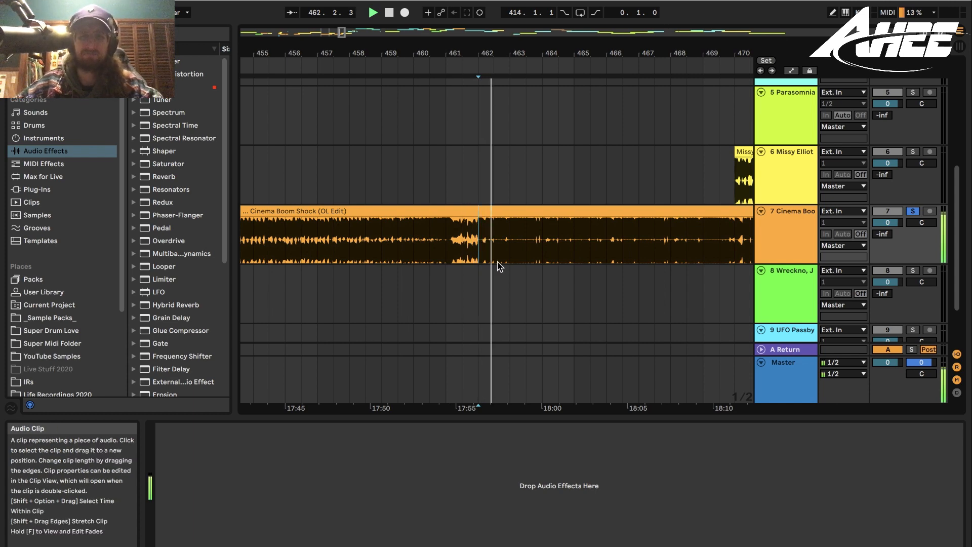
pyautogui.moveTo(495, 53); pyautogui.dragTo(495, 47)
pyautogui.moveTo(524, 52); pyautogui.dragTo(526, 50)
pyautogui.press('space')
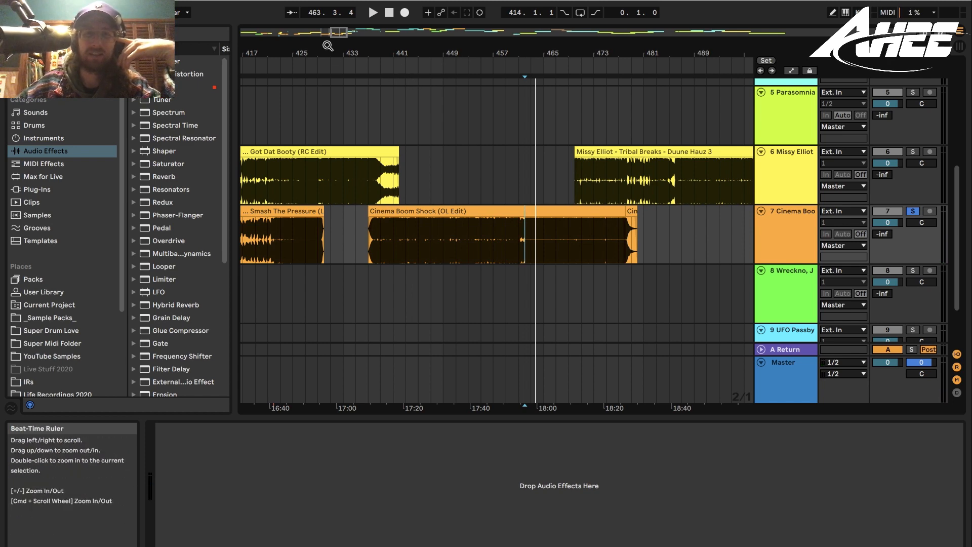
# - Highlight about four bars of Smash The Pressure (LS Mex Edit) on track 7, starting at bar 385
pyautogui.moveTo(328, 49); pyautogui.dragTo(699, 24)
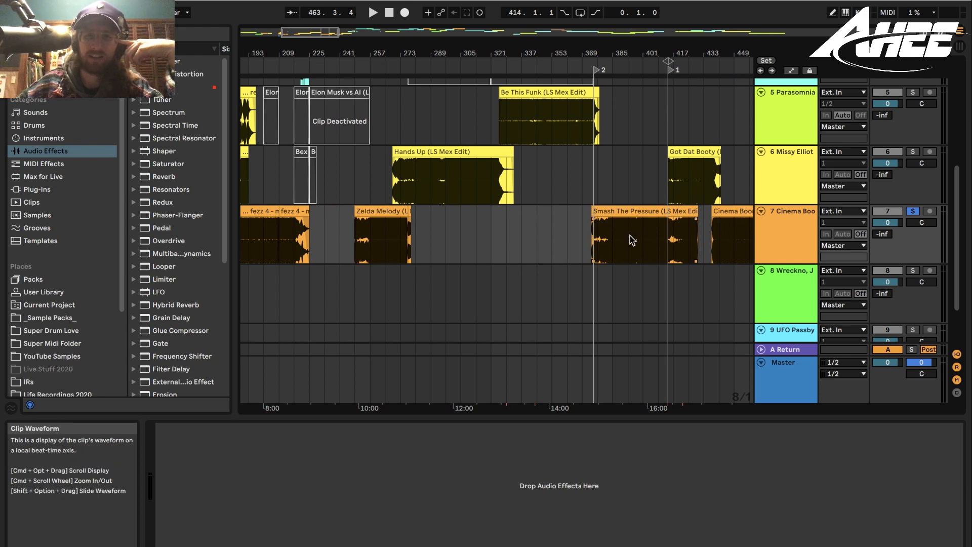
pyautogui.moveTo(628, 53); pyautogui.dragTo(628, 84)
pyautogui.moveTo(577, 246); pyautogui.dragTo(602, 244)
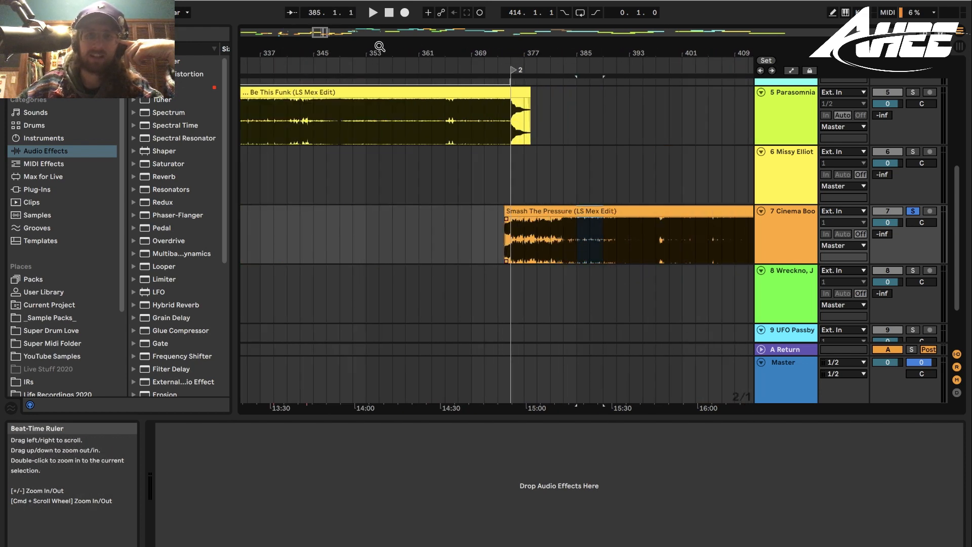
# - Highlight the end of Hands Up on track 6 from bar 325 to 333, and Be This Funk's opening on track 5 up to bar 335
pyautogui.moveTo(364, 48); pyautogui.dragTo(647, 28)
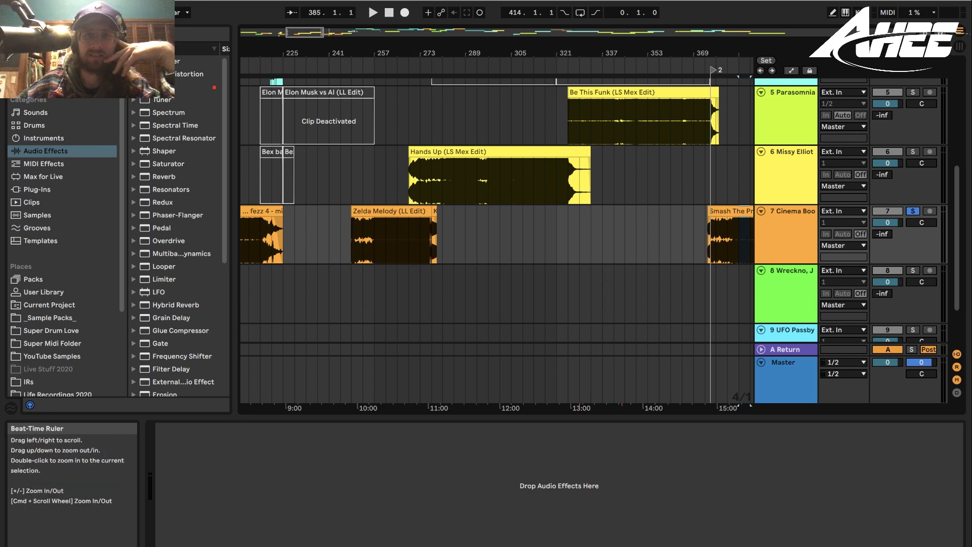
pyautogui.moveTo(575, 53); pyautogui.dragTo(569, 117)
pyautogui.moveTo(524, 181); pyautogui.dragTo(641, 193)
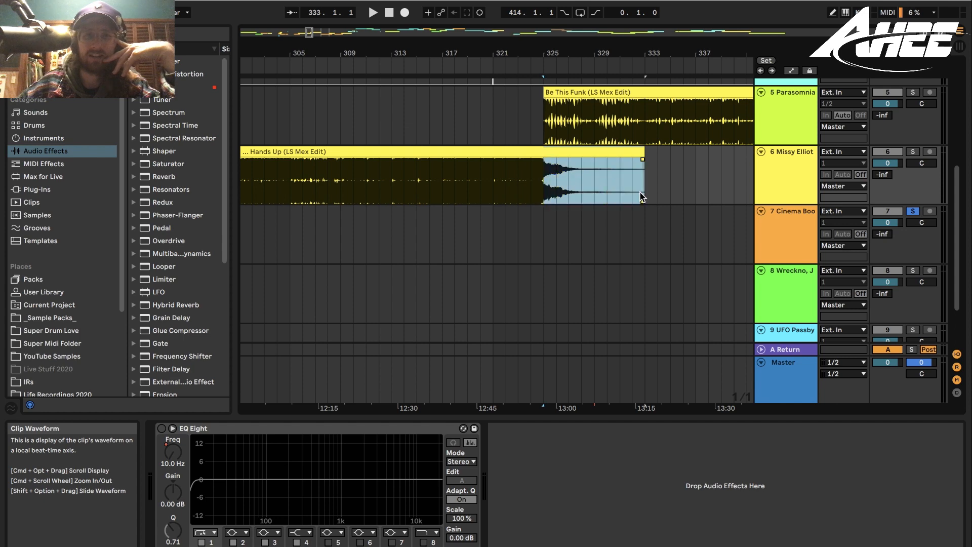
pyautogui.moveTo(543, 127); pyautogui.dragTo(671, 124)
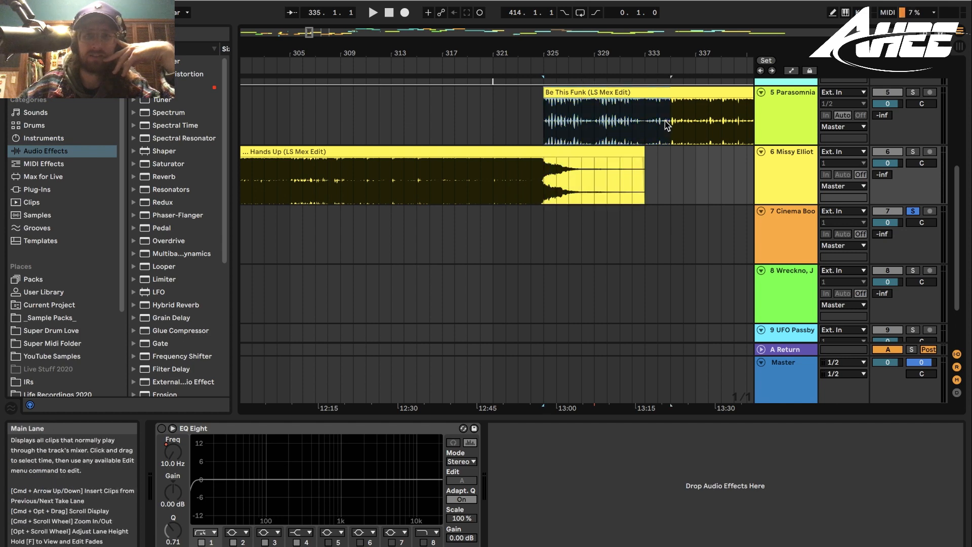
pyautogui.moveTo(608, 48)
pyautogui.mouseDown()
pyautogui.moveTo(606, 10)
pyautogui.moveTo(589, 45)
pyautogui.mouseUp()
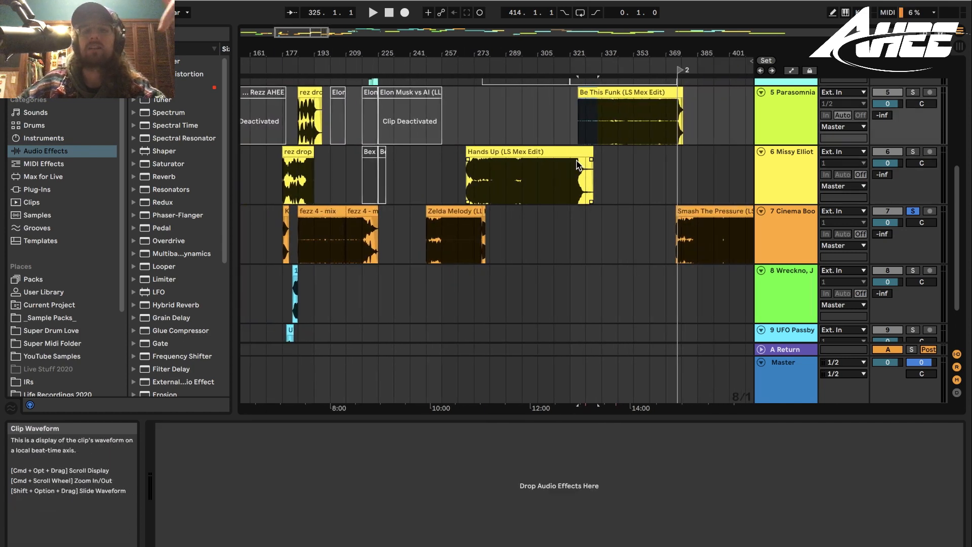
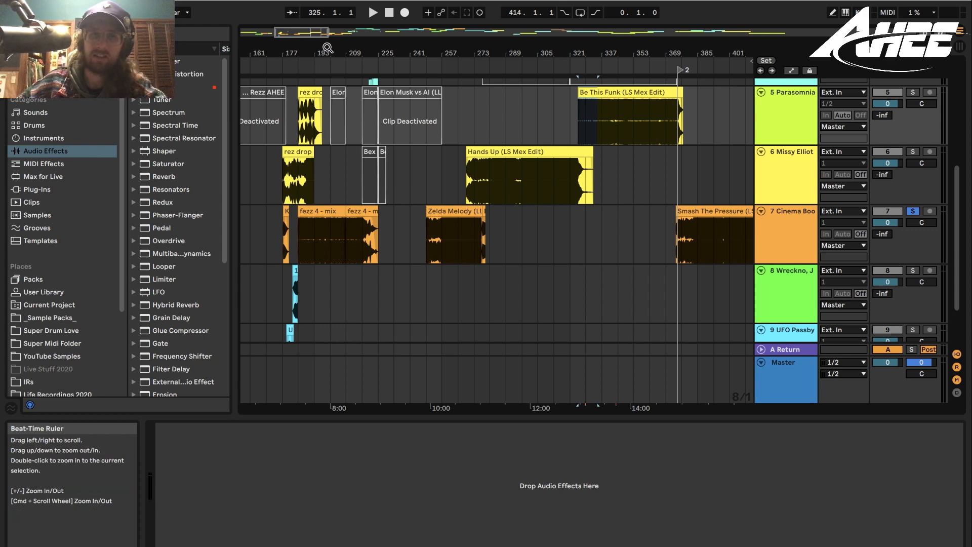
# - Examine the active and deactivated clips in the early part of the set, then view the longer arrangement across the tracks
pyautogui.moveTo(328, 49); pyautogui.dragTo(451, 96)
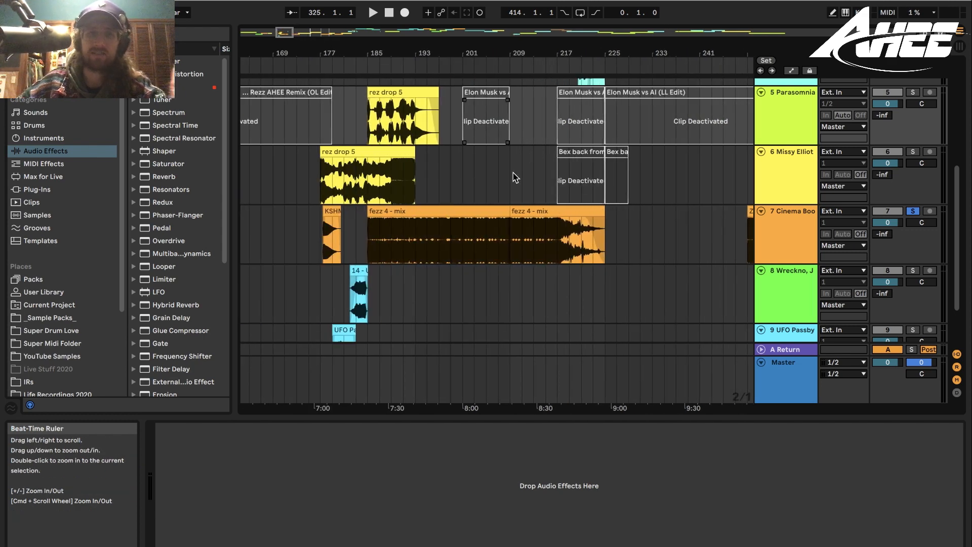
pyautogui.scroll(5, 511, 177)
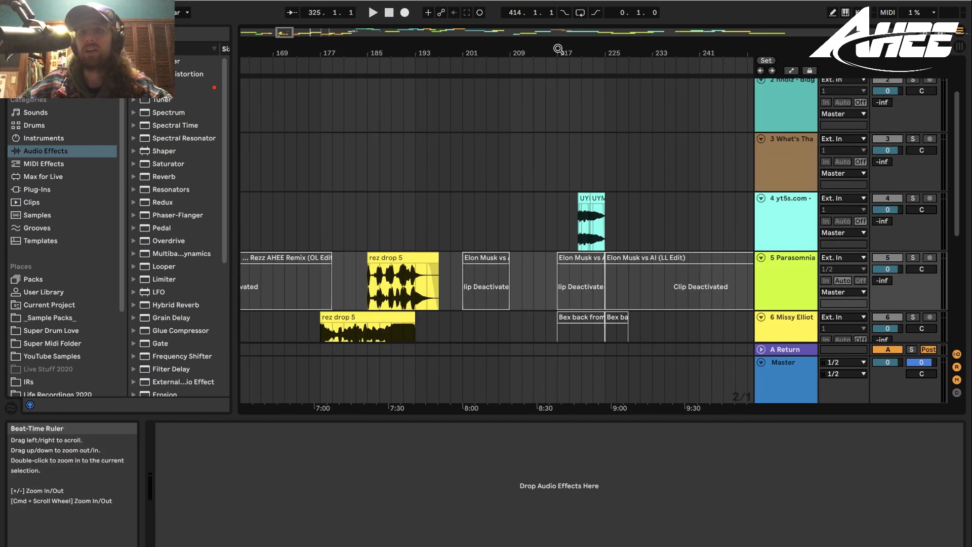
pyautogui.moveTo(535, 51); pyautogui.dragTo(535, 23)
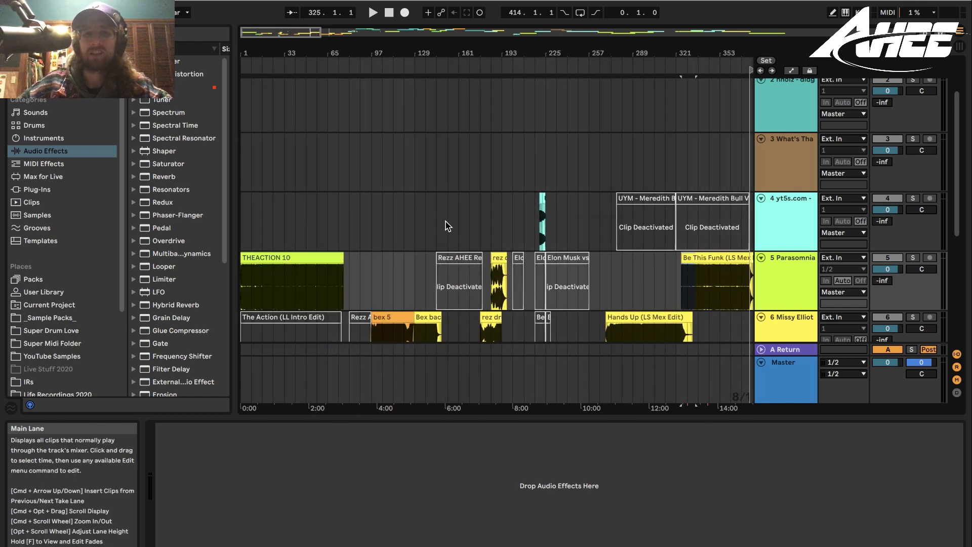
pyautogui.scroll(-4, 447, 223)
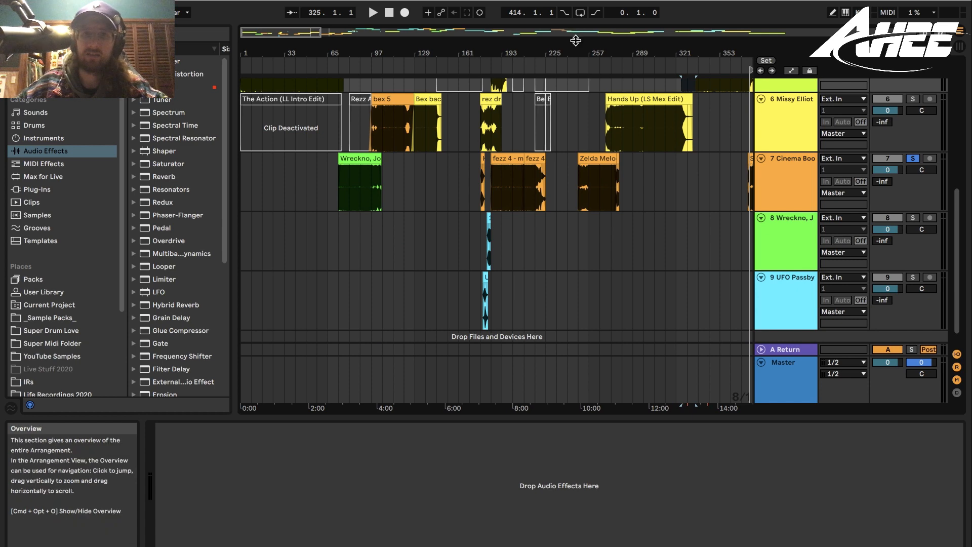
pyautogui.moveTo(462, 53); pyautogui.dragTo(462, 23)
pyautogui.scroll(4, 434, 152)
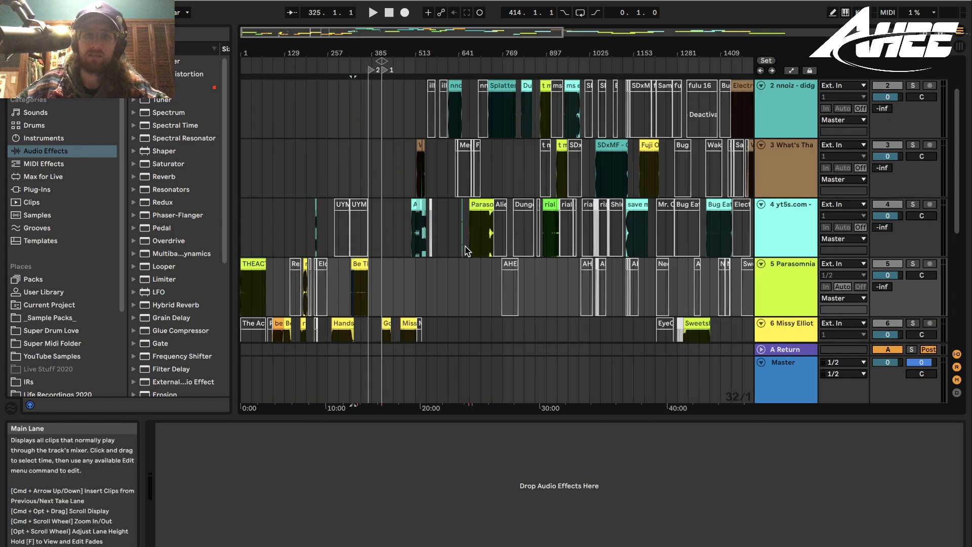
# - Examine the clips from Splattermouth to Happy Rave, and place the cursor at bar 847 on track 1, just before AHEE - Killer Thriller
pyautogui.moveTo(512, 57); pyautogui.dragTo(501, 141)
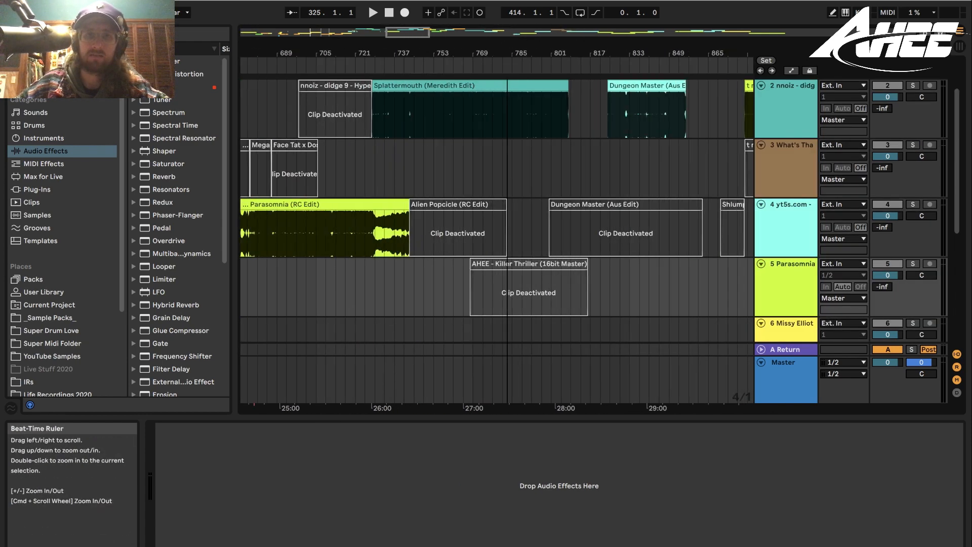
pyautogui.click(363, 167)
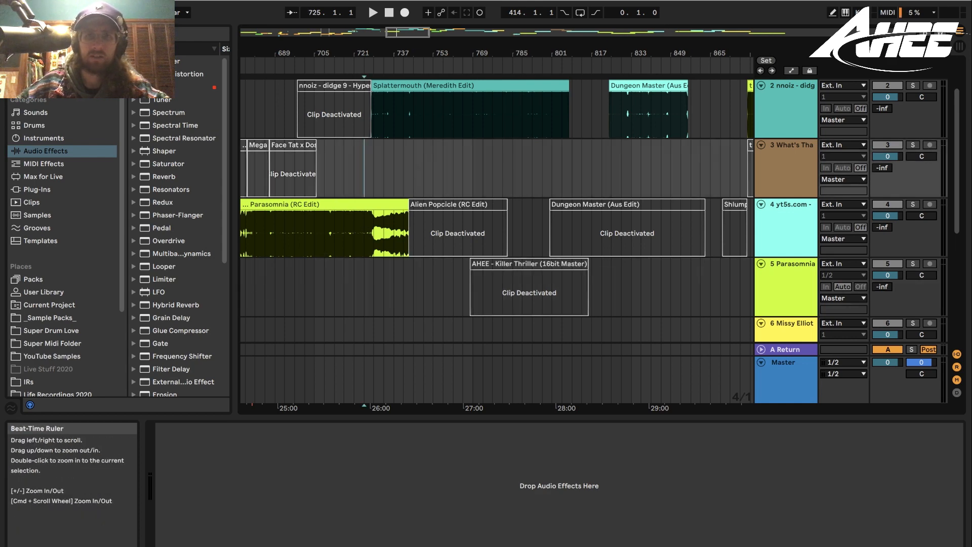
pyautogui.moveTo(719, 53); pyautogui.dragTo(329, 53)
pyautogui.moveTo(389, 54); pyautogui.dragTo(389, 109)
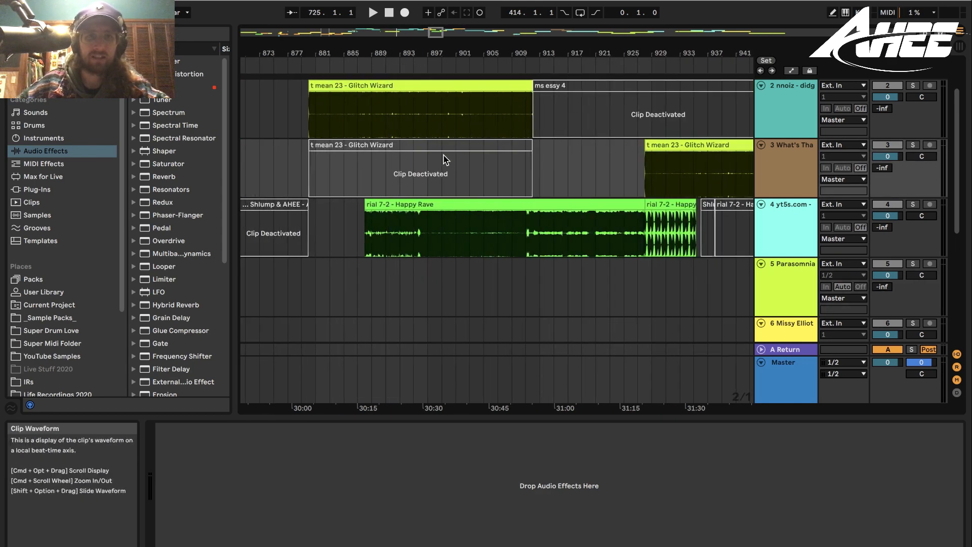
pyautogui.moveTo(363, 55); pyautogui.dragTo(486, 55)
pyautogui.scroll(3, 421, 194)
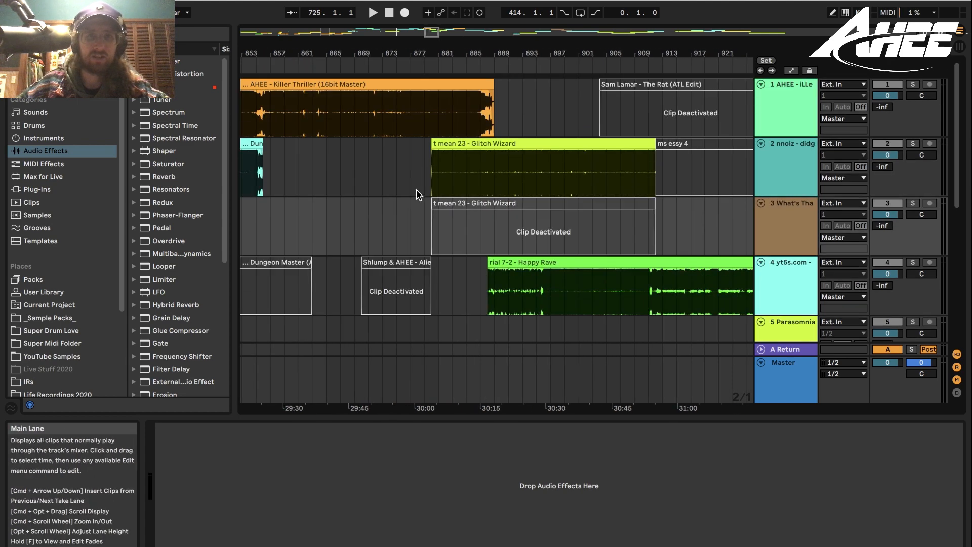
pyautogui.moveTo(308, 55); pyautogui.dragTo(489, 53)
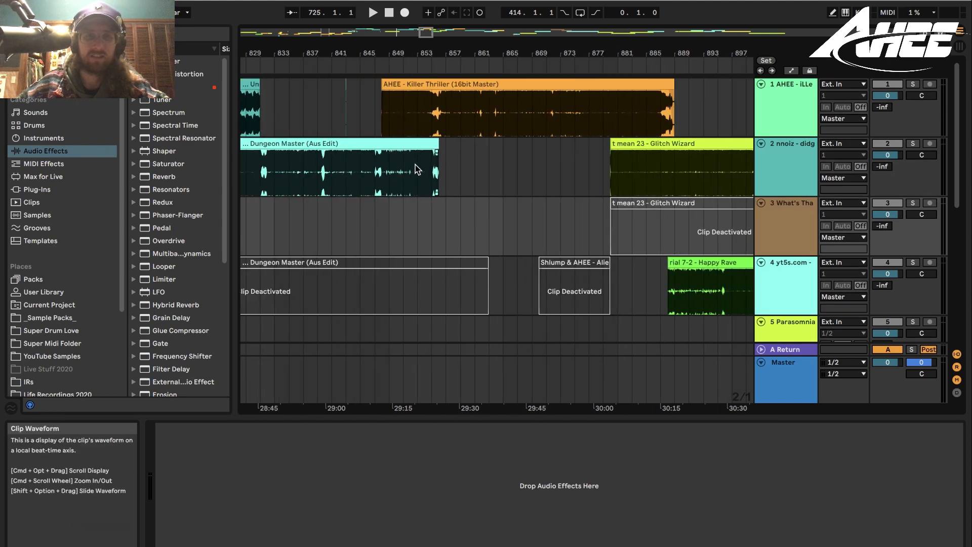
pyautogui.click(374, 116)
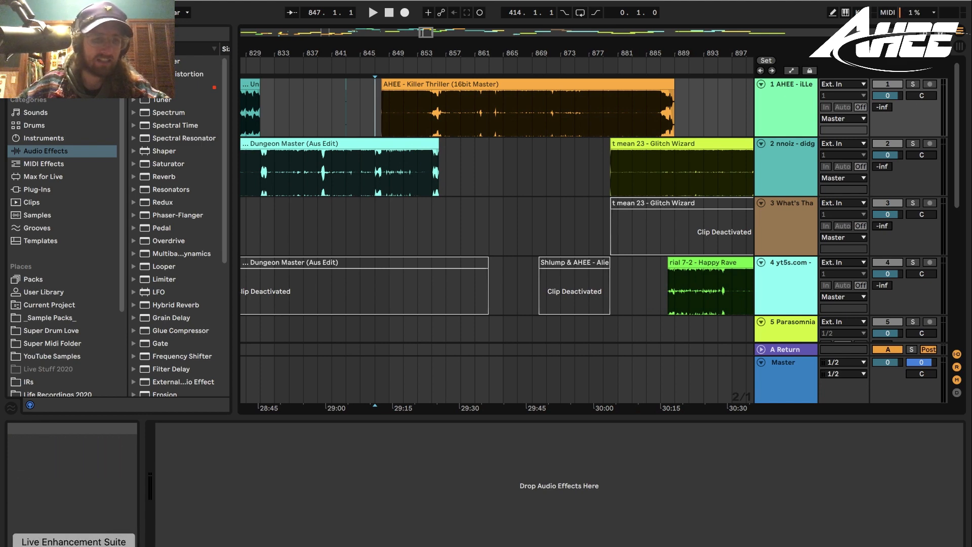
# - Switch to rekordbox and select Dungeon Master (Aus Edit) in the Halloween 2021 playlist
pyautogui.press('super+Tab')
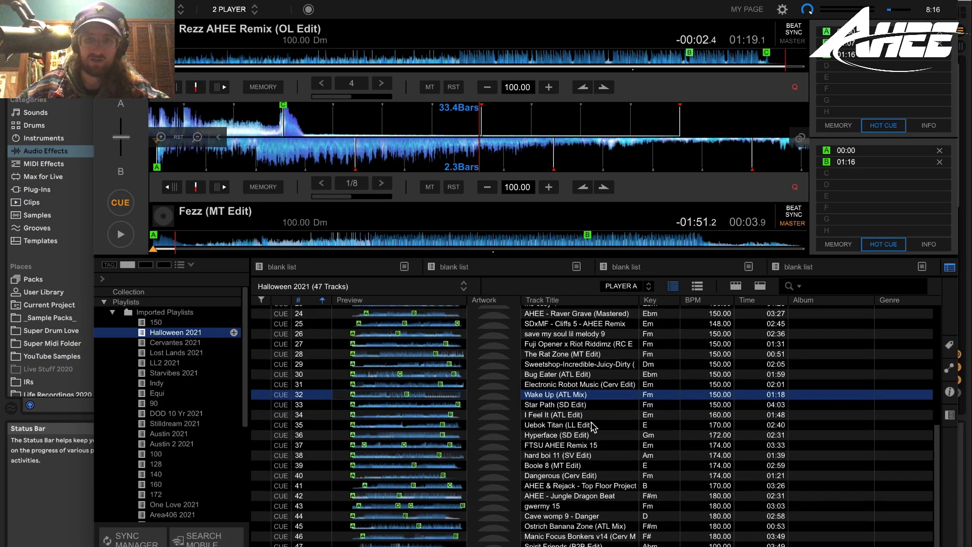
pyautogui.scroll(5, 594, 427)
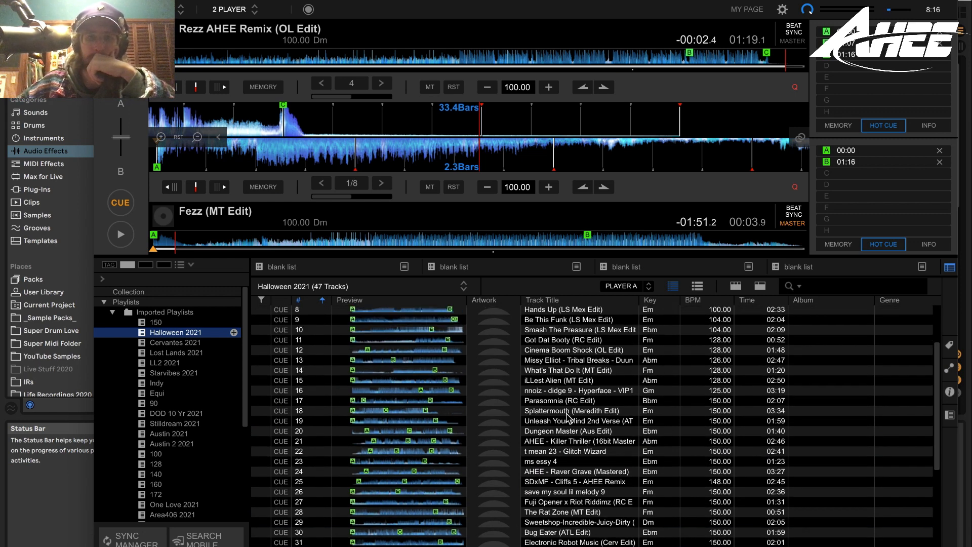
pyautogui.click(568, 430)
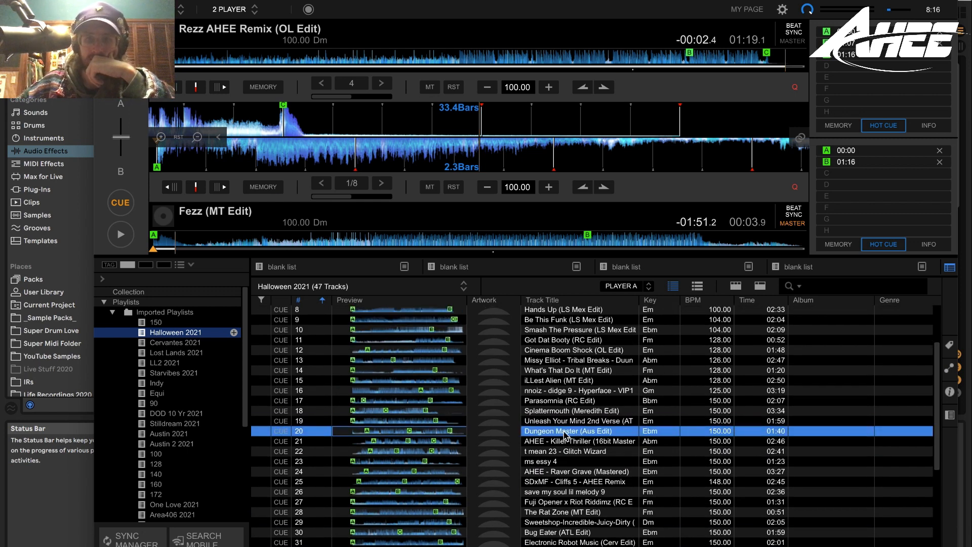
# - Go through AHEE - Killer Thriller (16bit Master), t mean 23 - Glitch Wizard and ms essy 4 in the Halloween 2021 playlist
pyautogui.scroll(-1, 565, 435)
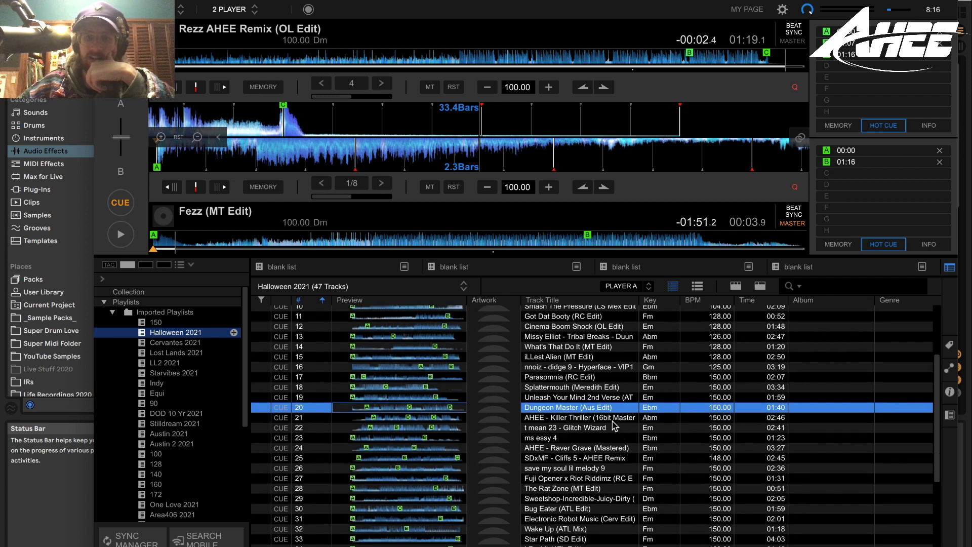
pyautogui.click(611, 418)
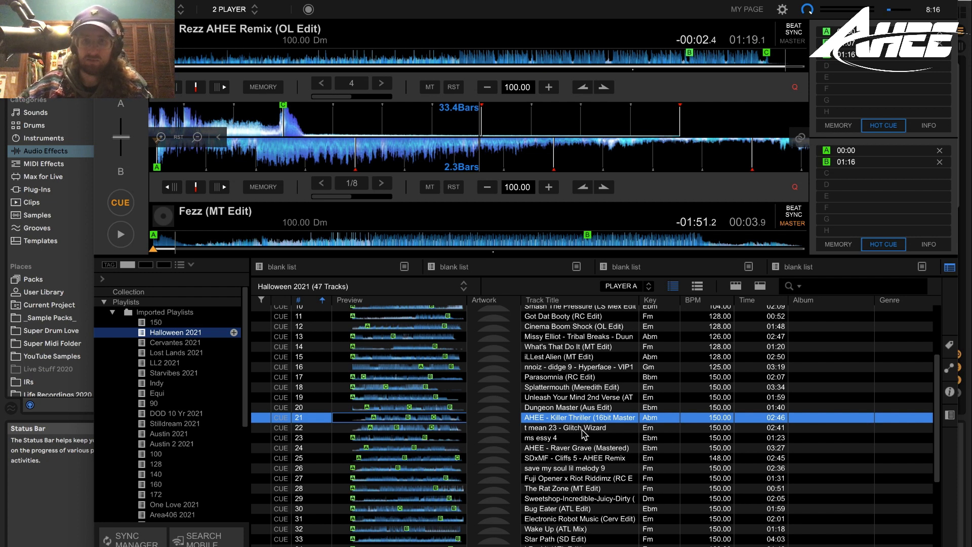
pyautogui.click(584, 431)
pyautogui.click(585, 441)
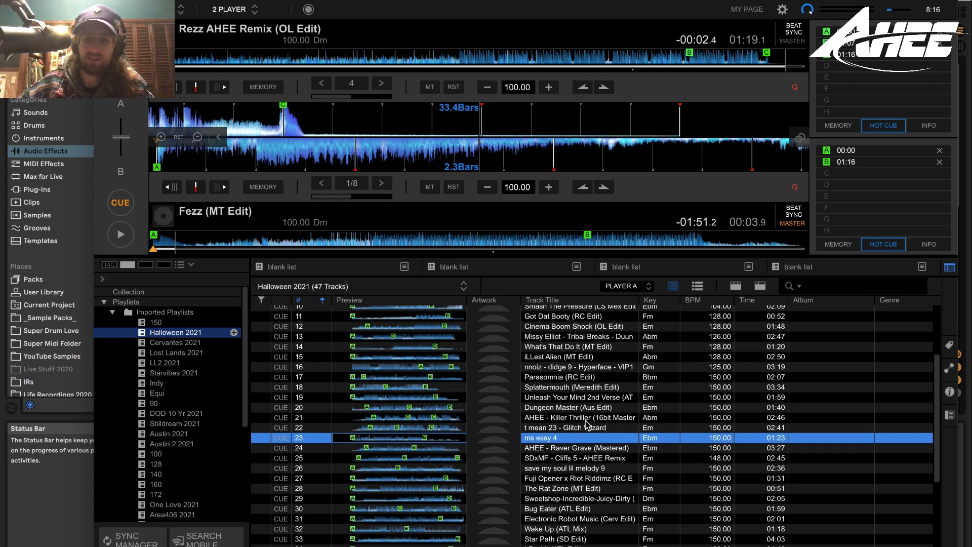
# - Switch back to Ableton Live, examine the clips around AHEE - Killer Thriller, and place the cursor at bar 845 on track 1
pyautogui.moveTo(557, 3); pyautogui.dragTo(551, 389)
pyautogui.click(329, 49)
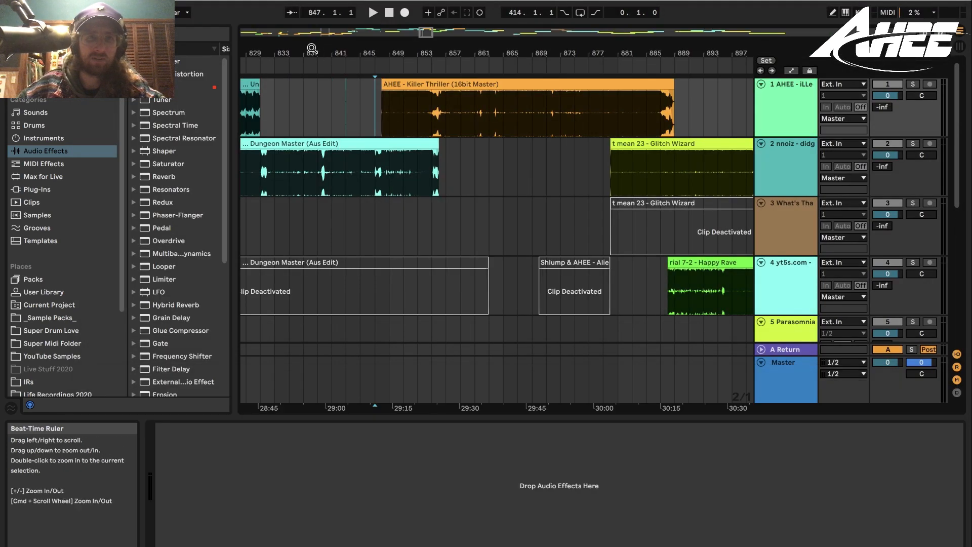
pyautogui.moveTo(313, 48); pyautogui.dragTo(461, 31)
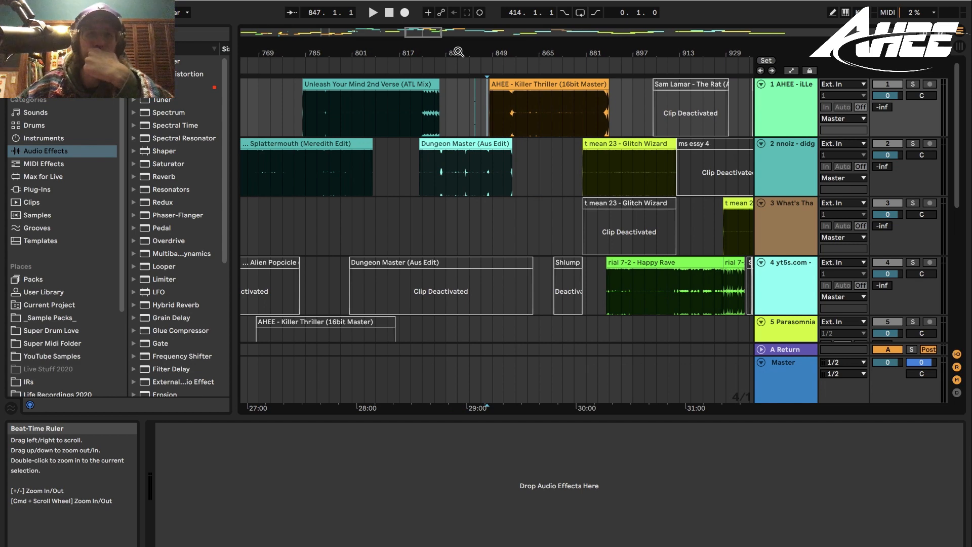
pyautogui.moveTo(525, 77); pyautogui.dragTo(444, 122)
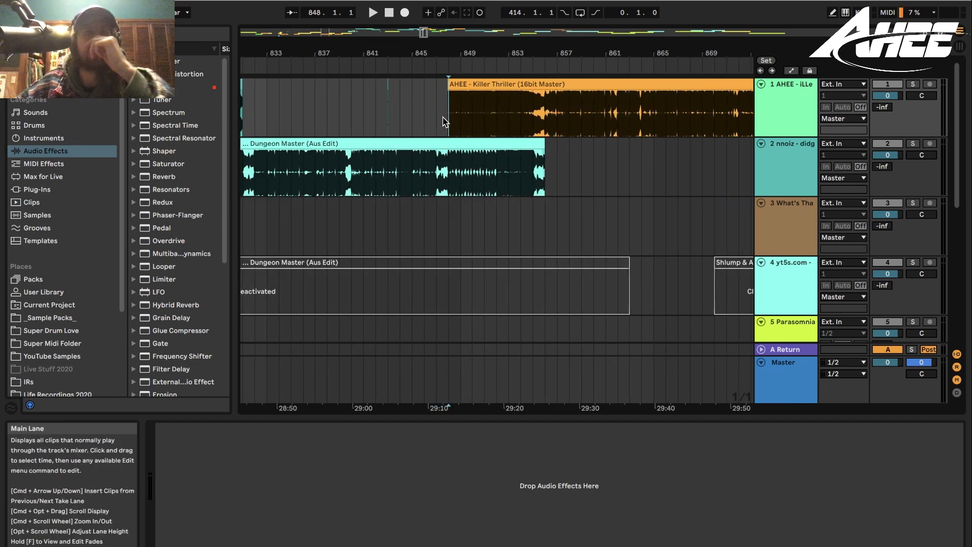
pyautogui.moveTo(464, 56); pyautogui.dragTo(401, 45)
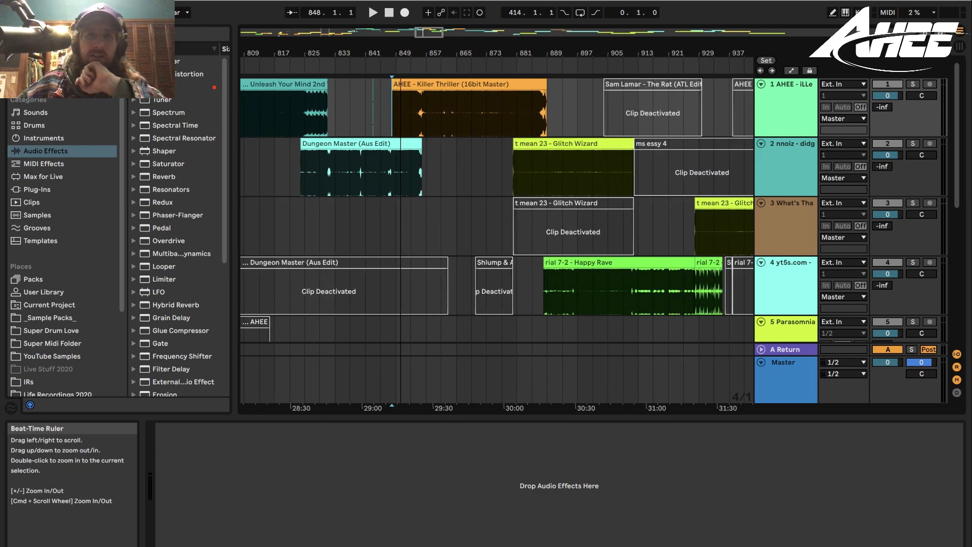
pyautogui.moveTo(400, 51); pyautogui.dragTo(407, 194)
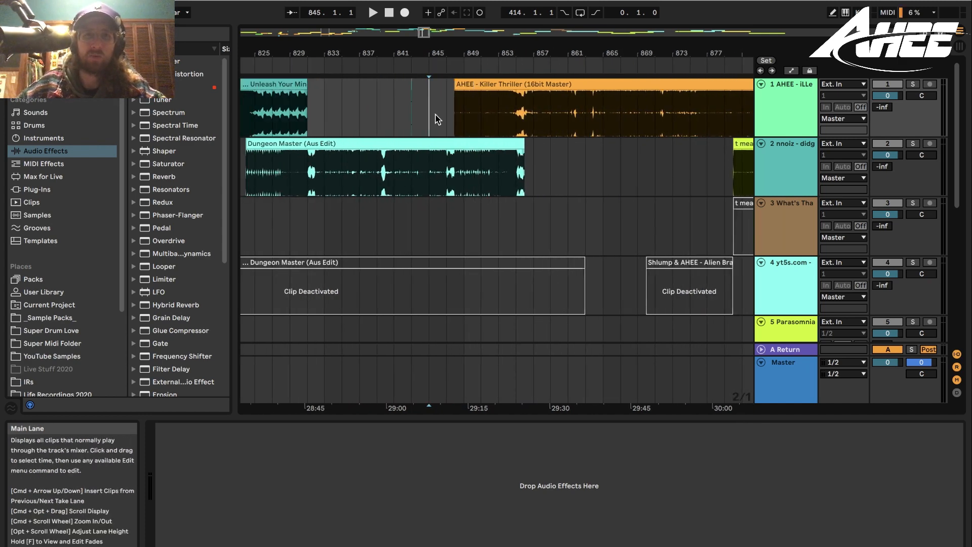
# - Highlight Dungeon Master's closing overlap with Killer Thriller, and Killer Thriller's following section on track 1 from bar 857 to about bar 875
pyautogui.moveTo(320, 119); pyautogui.dragTo(521, 123)
pyautogui.click(458, 123)
pyautogui.moveTo(445, 175); pyautogui.dragTo(524, 168)
pyautogui.moveTo(534, 121); pyautogui.dragTo(688, 119)
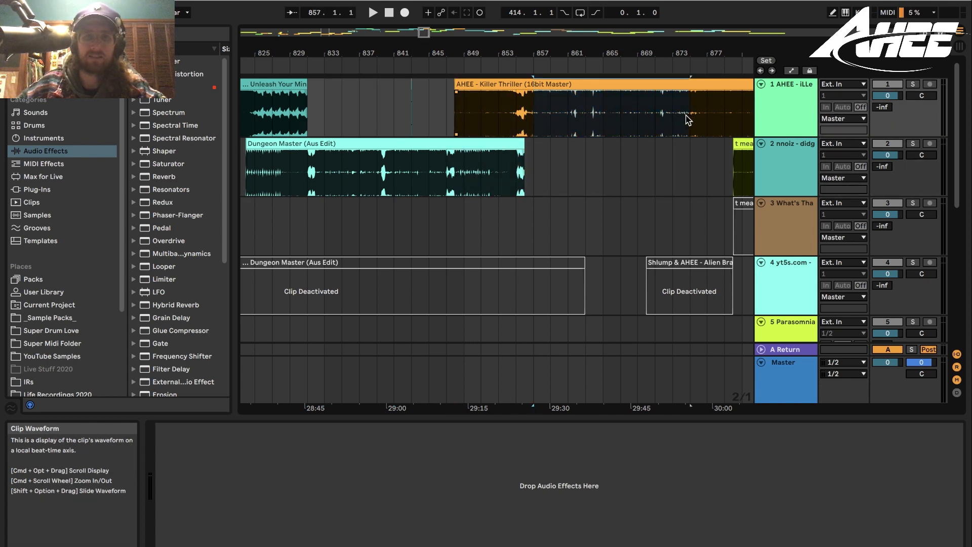
# - Play the arrangement from bar 845 to hear Dungeon Master leading up to Killer Thriller, stopping before bar 847
pyautogui.click(432, 116)
pyautogui.press('space')
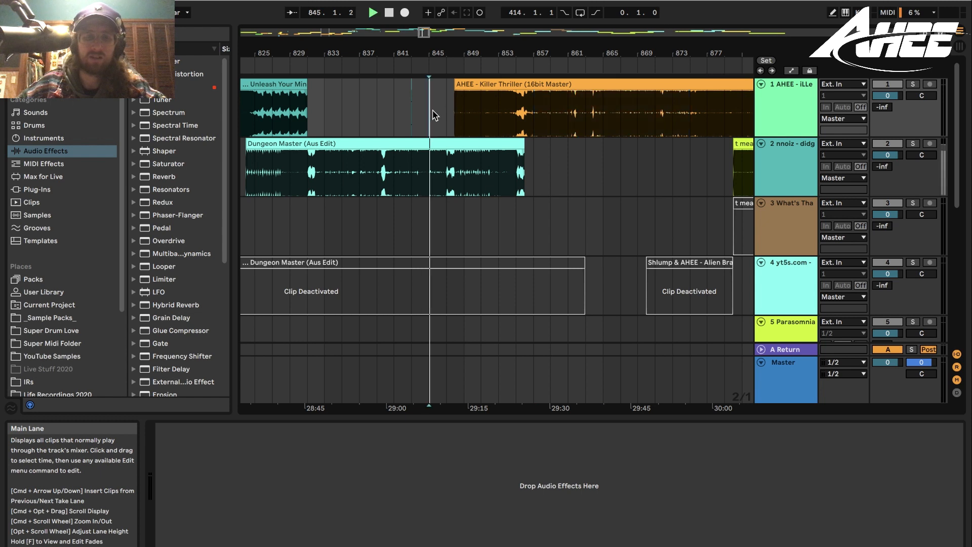
pyautogui.press('space')
pyautogui.doubleClick(913, 145)
pyautogui.press('space')
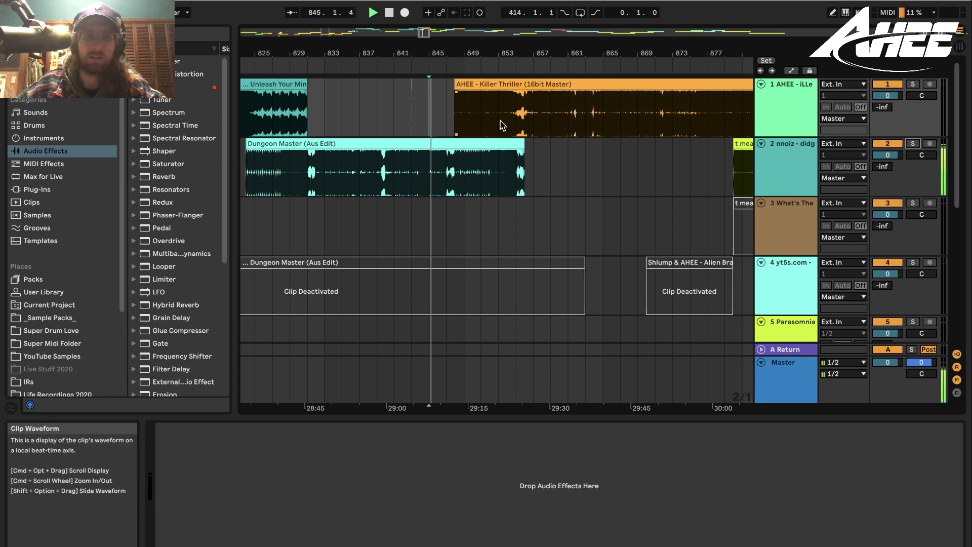
pyautogui.press('space')
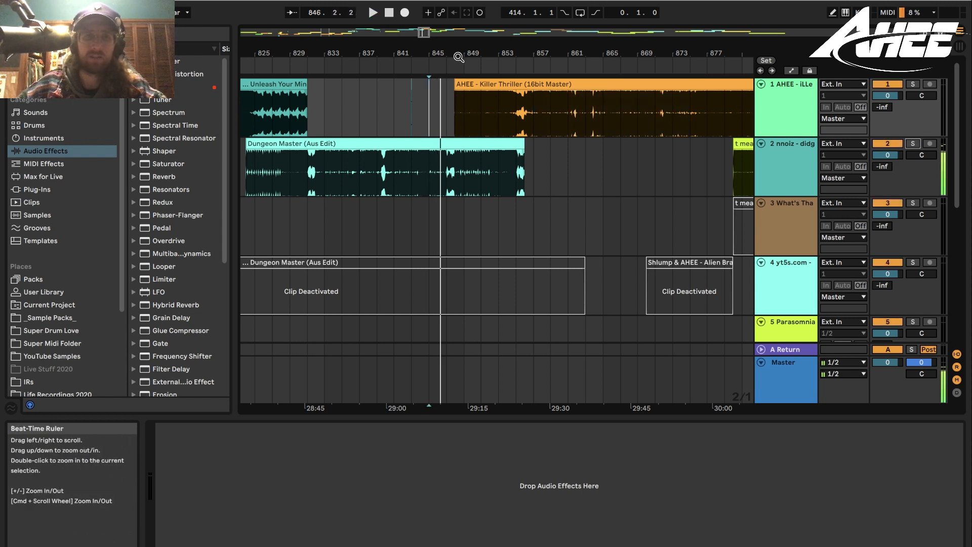
# - Play the overlap of Dungeon Master and Killer Thriller from bar 847 while viewing the end of the Dungeon Master clip closely
pyautogui.moveTo(457, 54); pyautogui.dragTo(457, 85)
pyautogui.click(425, 111)
pyautogui.press('space')
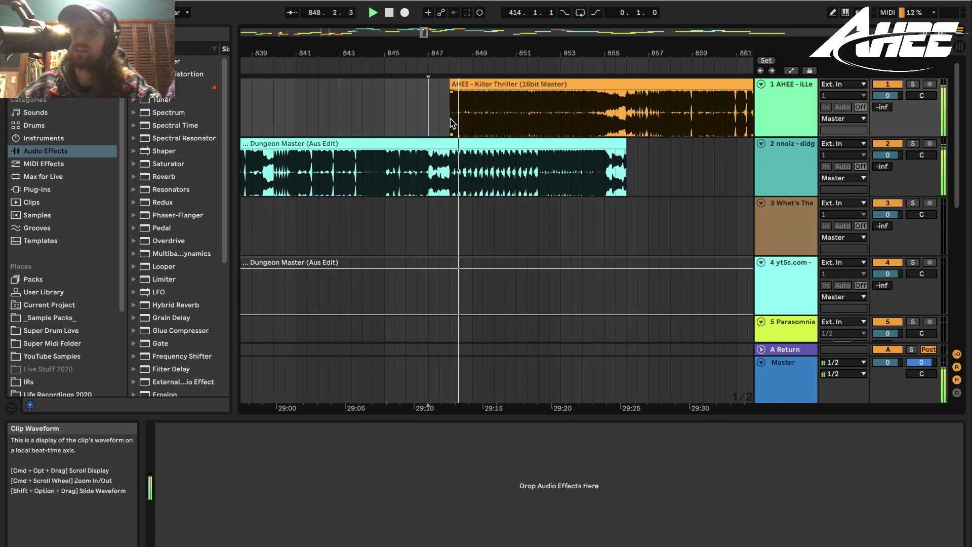
pyautogui.moveTo(613, 57); pyautogui.dragTo(557, 90)
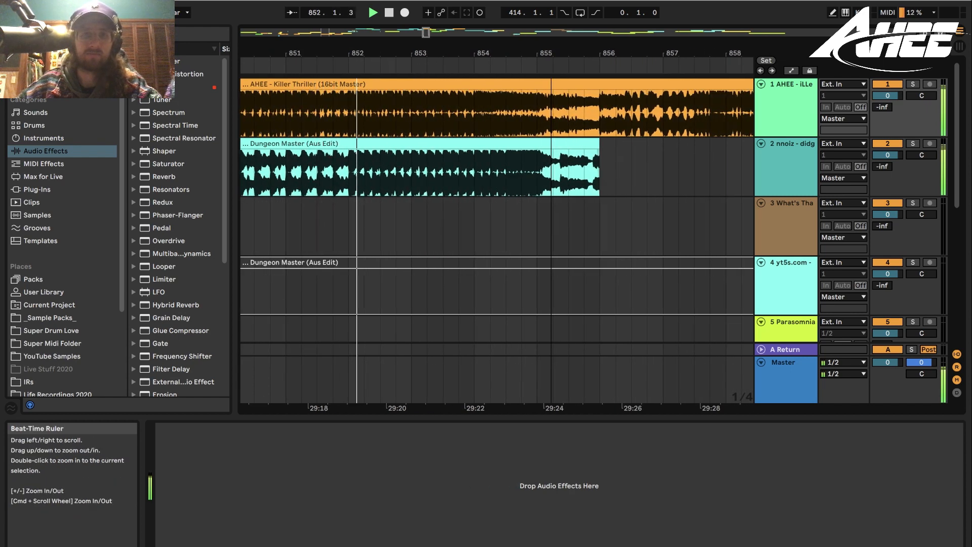
pyautogui.moveTo(557, 90)
pyautogui.mouseDown()
pyautogui.moveTo(557, 111)
pyautogui.moveTo(546, 51)
pyautogui.moveTo(512, 57)
pyautogui.moveTo(508, 87)
pyautogui.mouseUp()
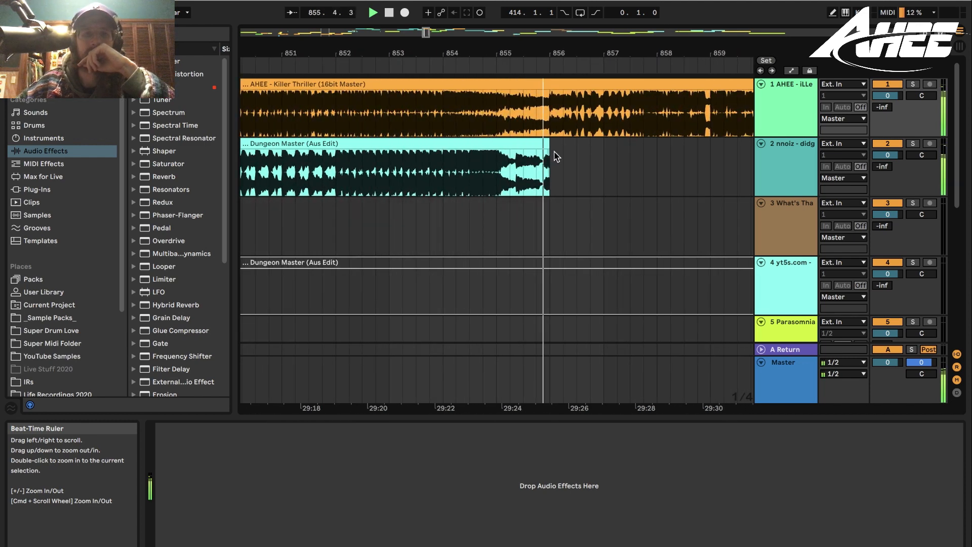
# - Extend the end of the Dungeon Master clip on track 2 to bar 857, and play the transition from bar 855
pyautogui.moveTo(546, 142); pyautogui.dragTo(576, 143)
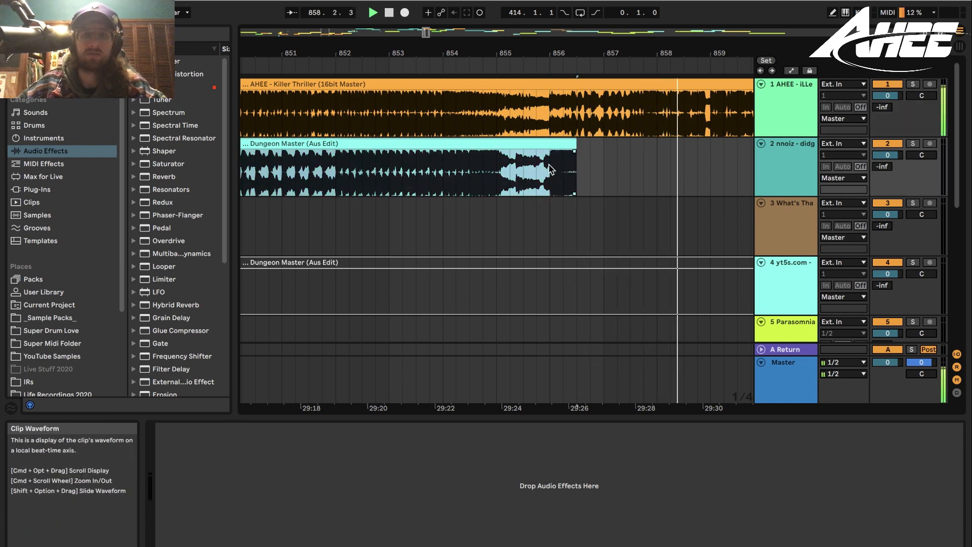
pyautogui.press('space')
pyautogui.click(497, 176)
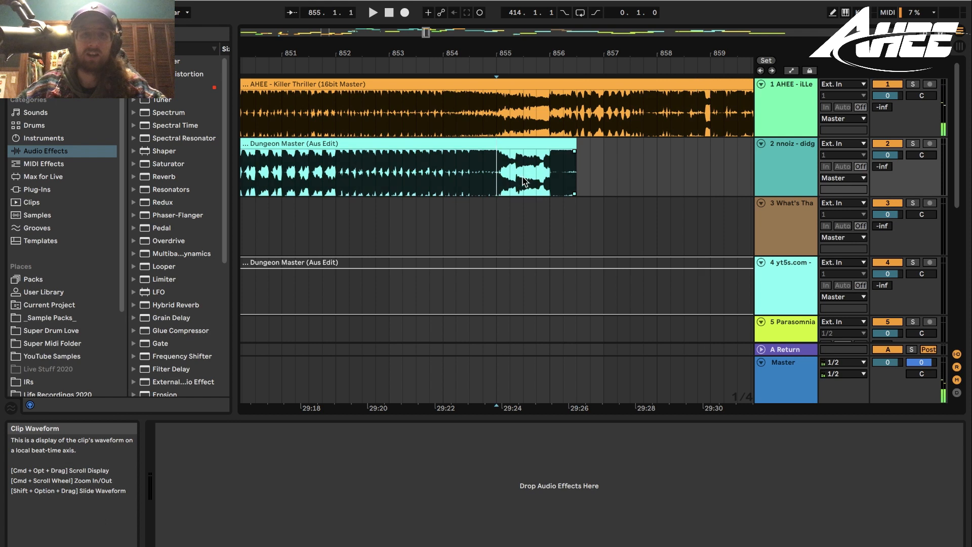
pyautogui.press('space')
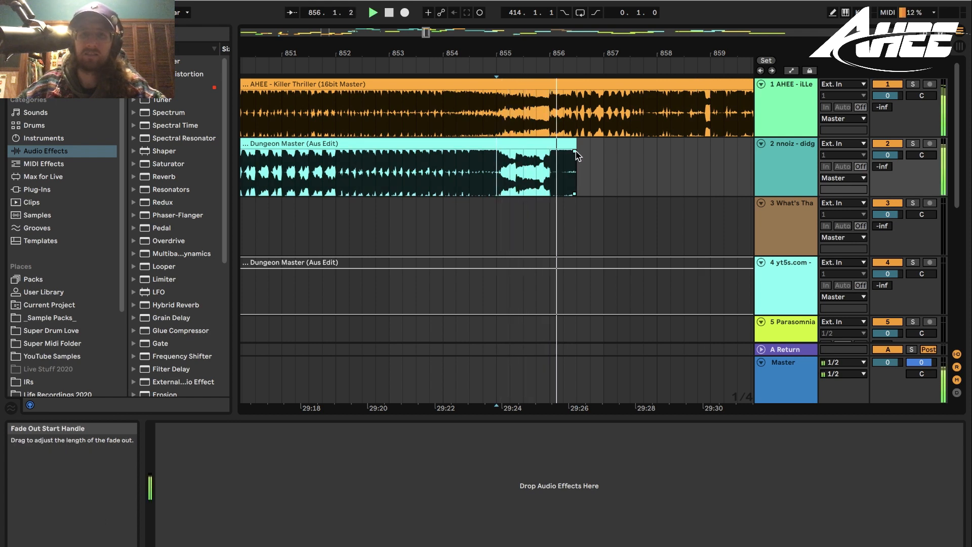
pyautogui.press('space')
pyautogui.moveTo(573, 137); pyautogui.dragTo(604, 138)
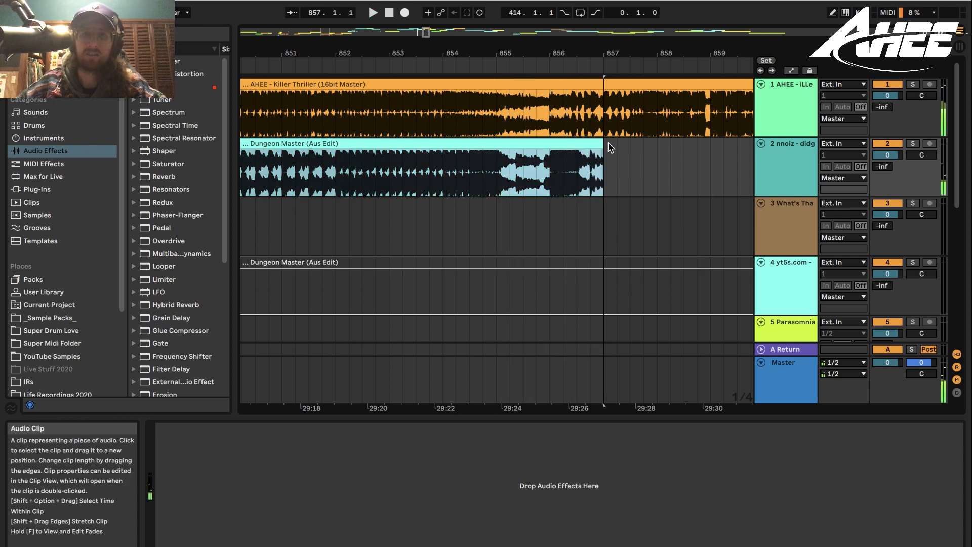
pyautogui.press('space')
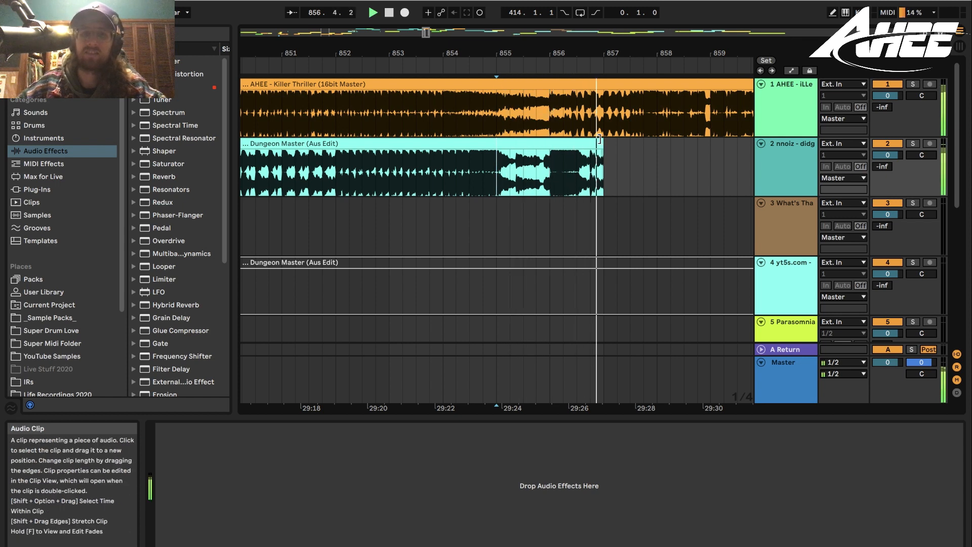
pyautogui.press('space')
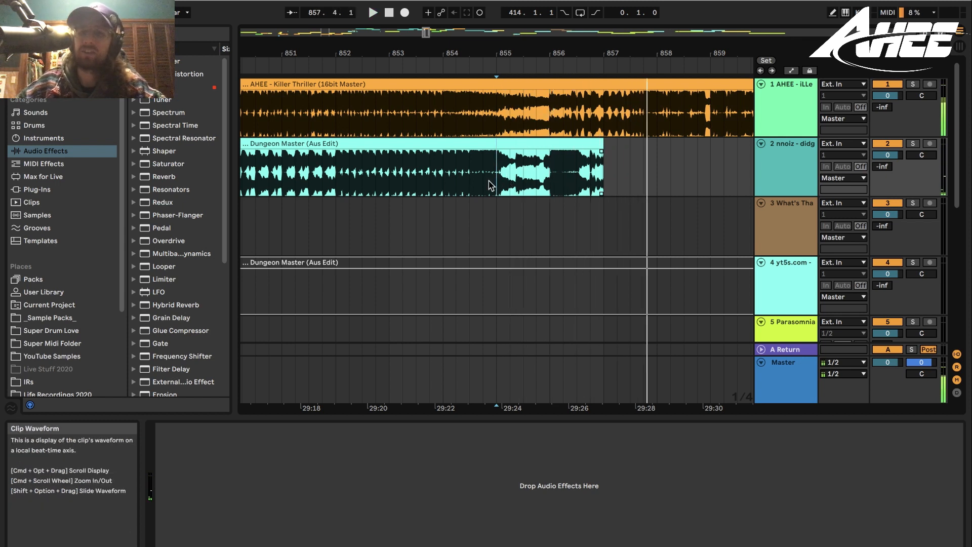
# - Highlight Dungeon Master's extended part on track 2 from bar 856, and Killer Thriller on track 1 from bar 856 to 859
pyautogui.moveTo(489, 181); pyautogui.dragTo(588, 178)
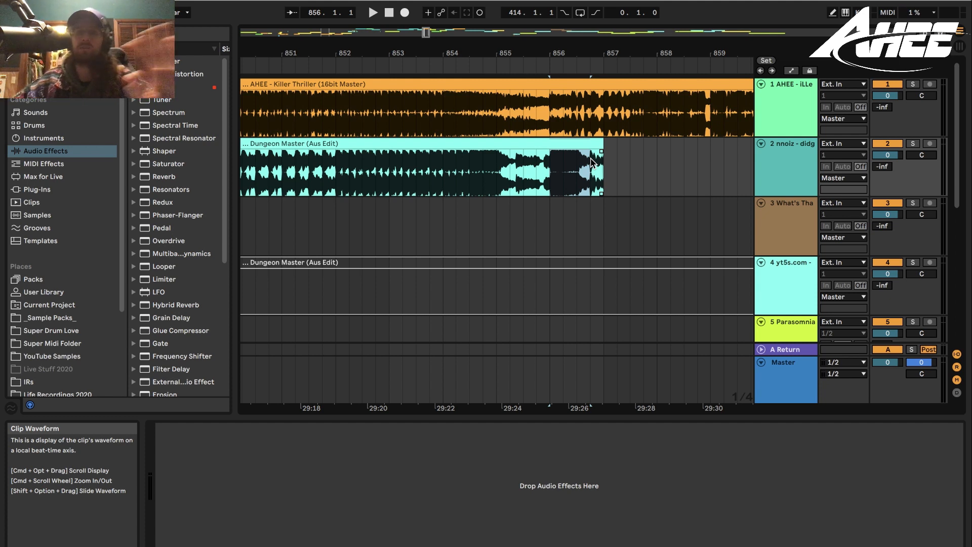
pyautogui.moveTo(551, 110); pyautogui.dragTo(711, 107)
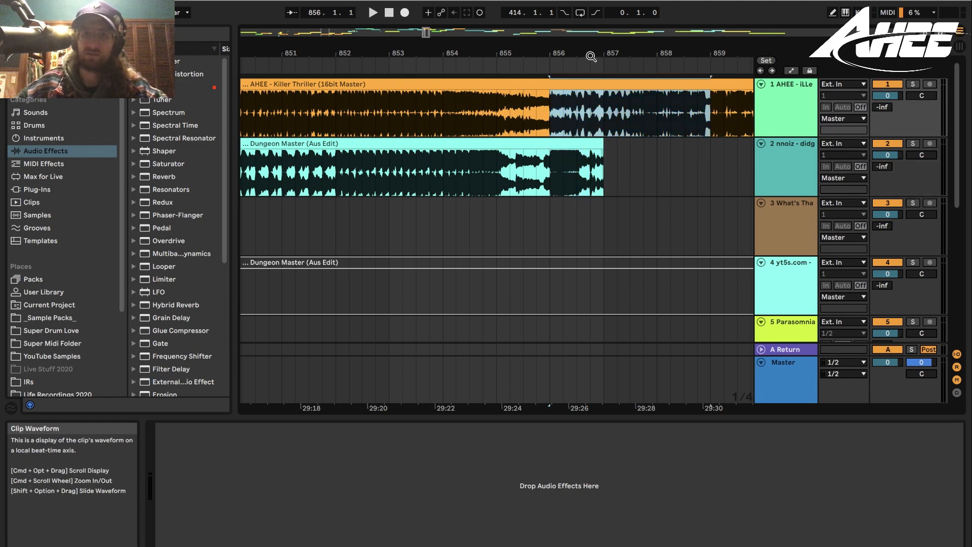
# - Examine the active and deactivated clips across the remaining arrangement, from Killer Thriller through Star Path and Hyperface to boole 8
pyautogui.moveTo(591, 56); pyautogui.dragTo(587, 6)
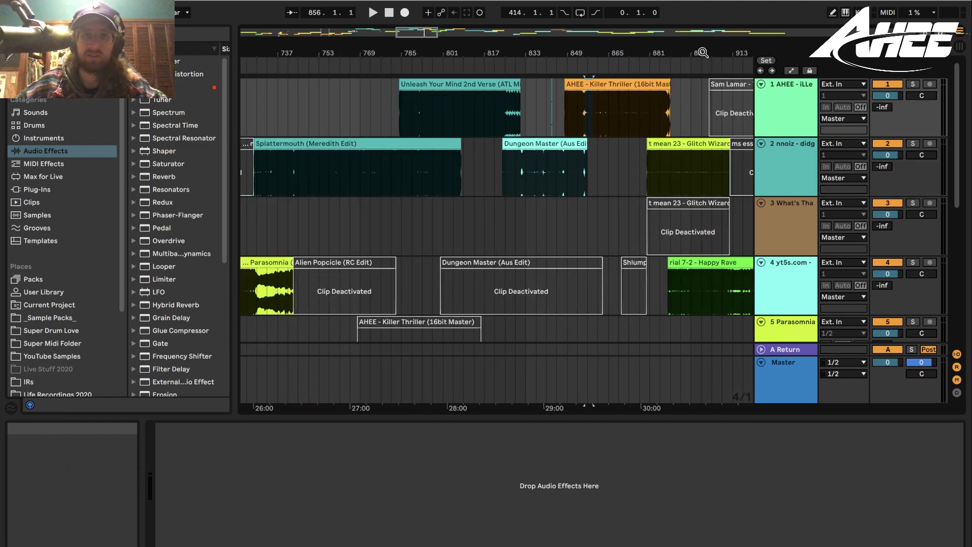
pyautogui.moveTo(664, 55); pyautogui.dragTo(293, 30)
pyautogui.moveTo(421, 53); pyautogui.dragTo(241, 62)
pyautogui.scroll(-3, 484, 204)
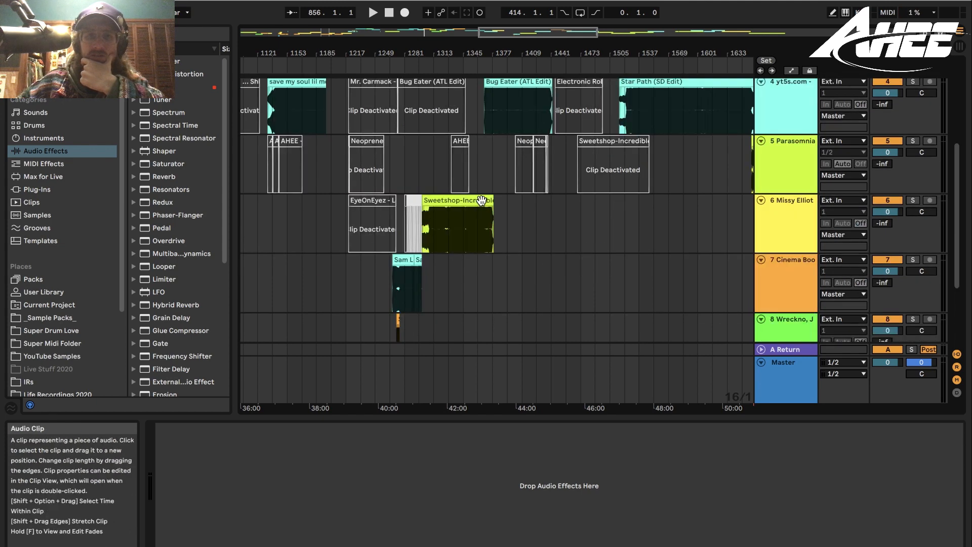
pyautogui.scroll(4, 474, 196)
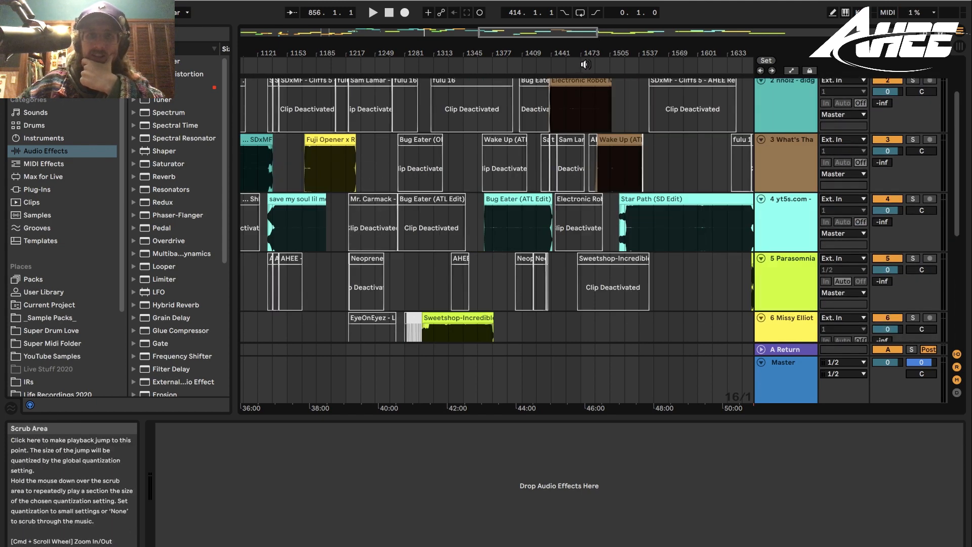
pyautogui.moveTo(595, 50); pyautogui.dragTo(576, 149)
pyautogui.scroll(3, 463, 204)
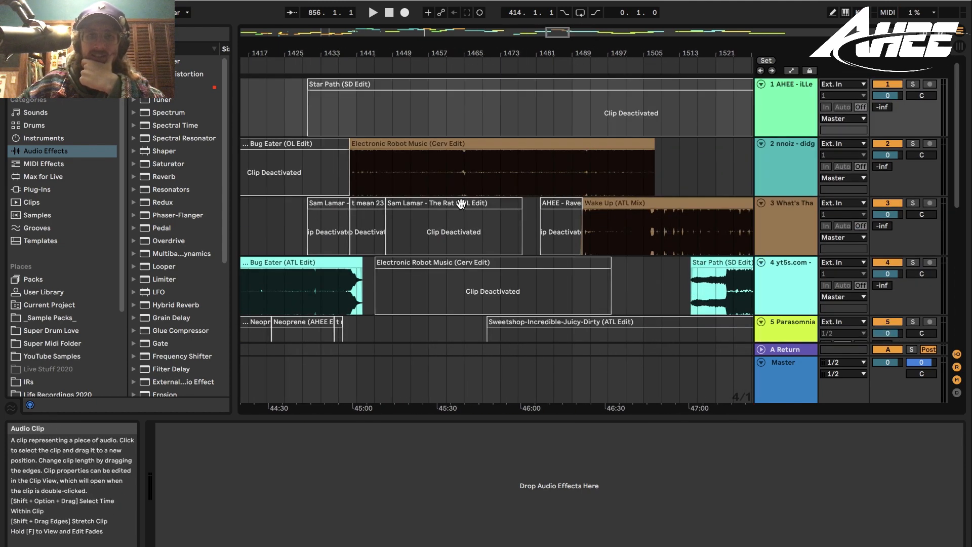
pyautogui.moveTo(651, 53); pyautogui.dragTo(124, 4)
pyautogui.scroll(-5, 295, 104)
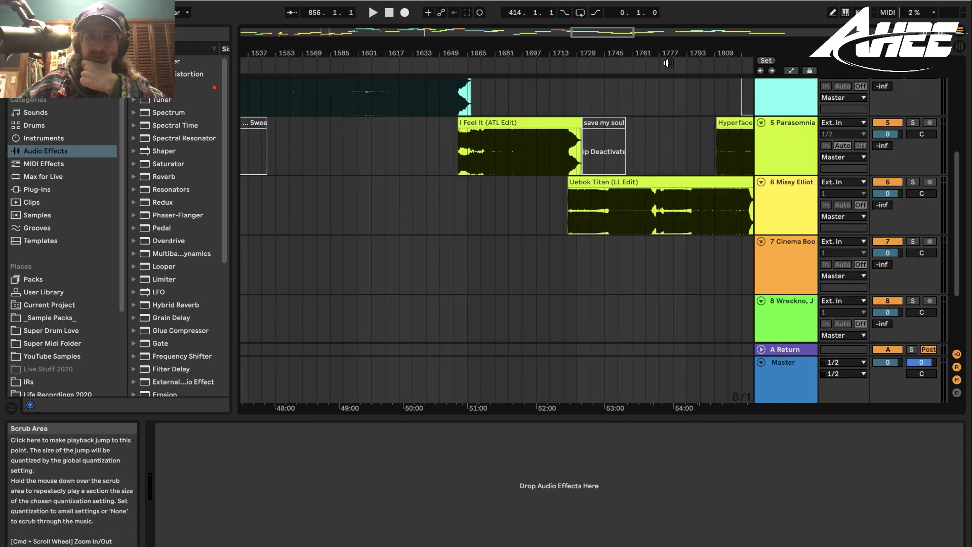
pyautogui.hscroll(10, 467, 232)
pyautogui.scroll(5, 486, 243)
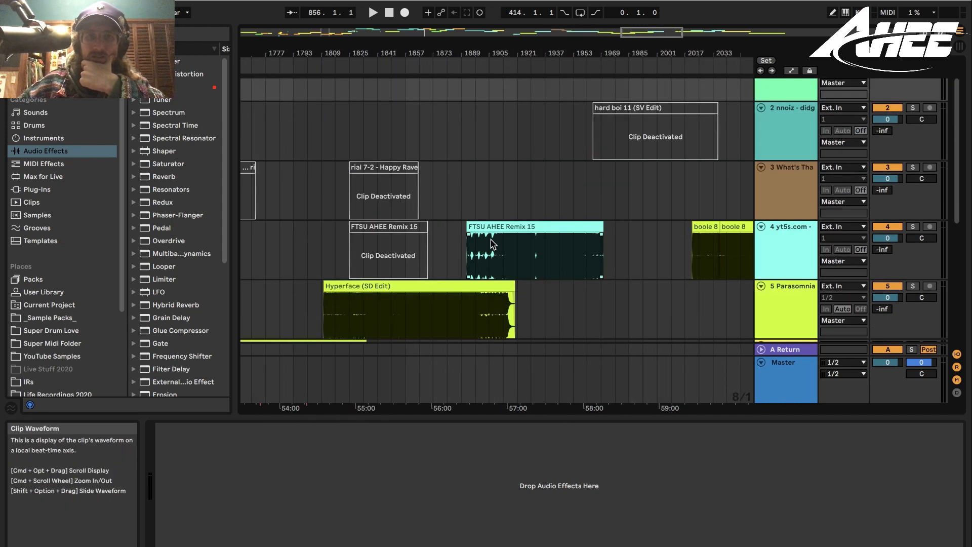
pyautogui.hscroll(3, 506, 127)
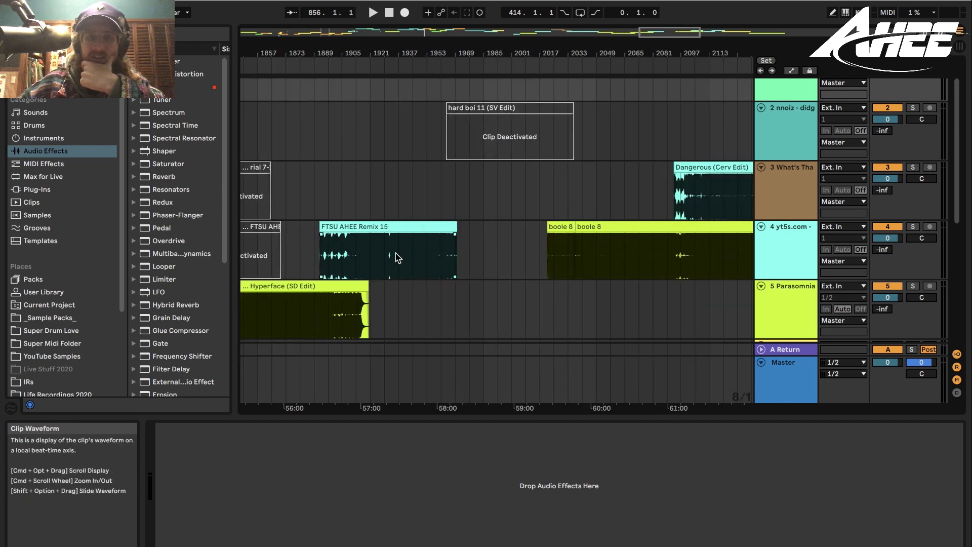
pyautogui.hscroll(6, 627, 42)
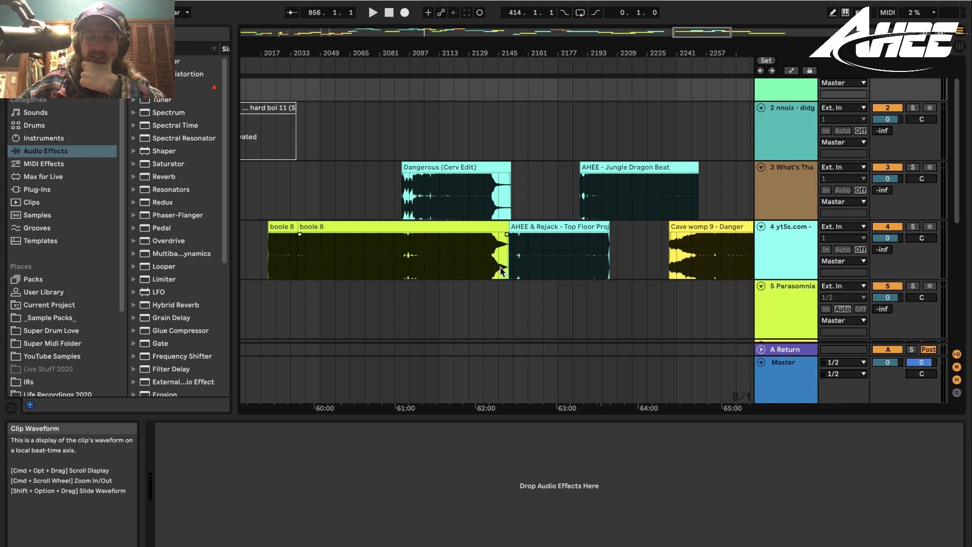
# - Solo track 4, play from bar 2033, and extend the first boole 8 clip's end to bar 2045
pyautogui.scroll(-1, 501, 272)
pyautogui.moveTo(279, 53); pyautogui.dragTo(419, 54)
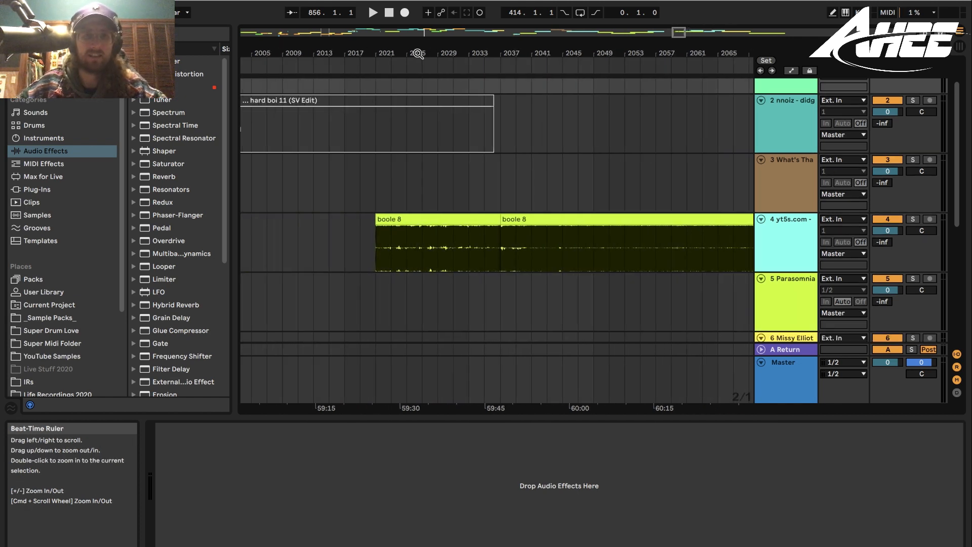
pyautogui.click(432, 221)
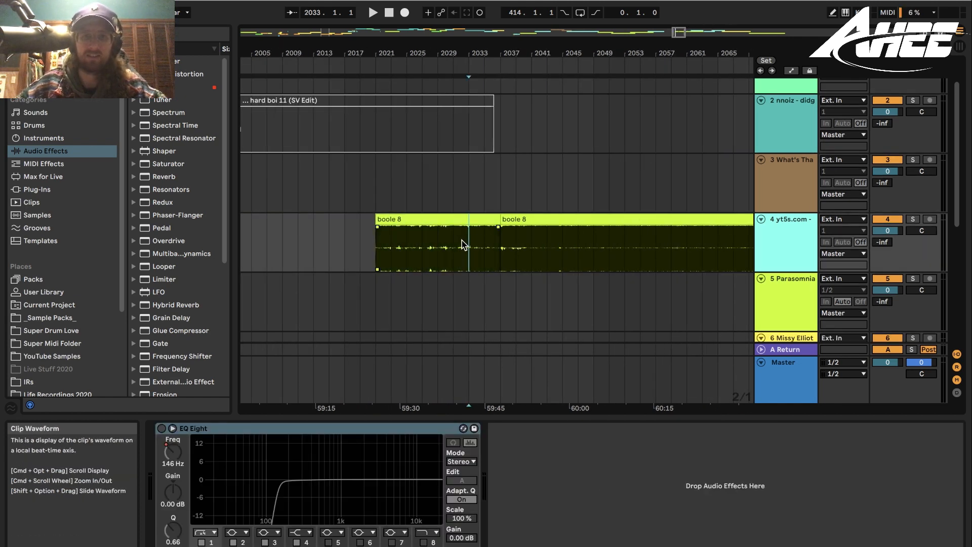
pyautogui.click(913, 219)
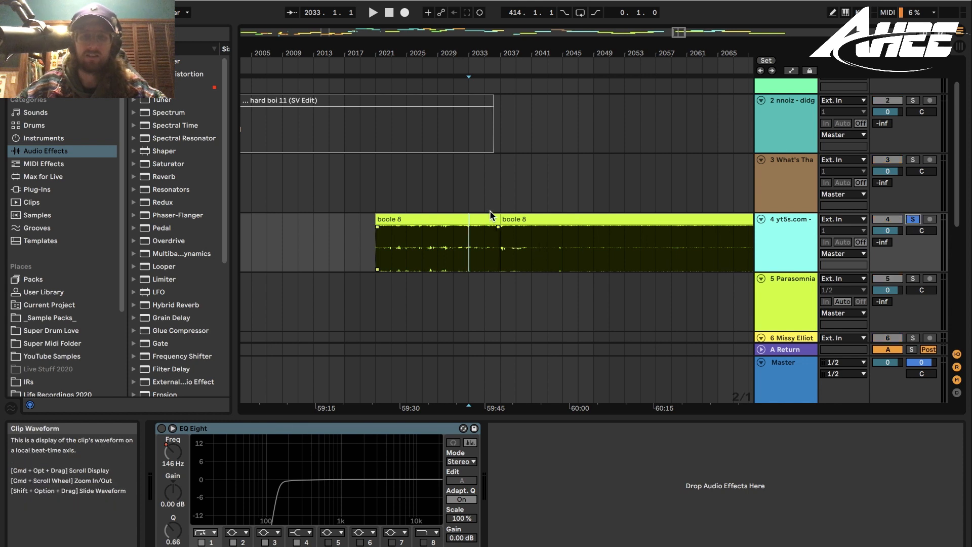
pyautogui.press('space')
pyautogui.moveTo(495, 220); pyautogui.dragTo(562, 220)
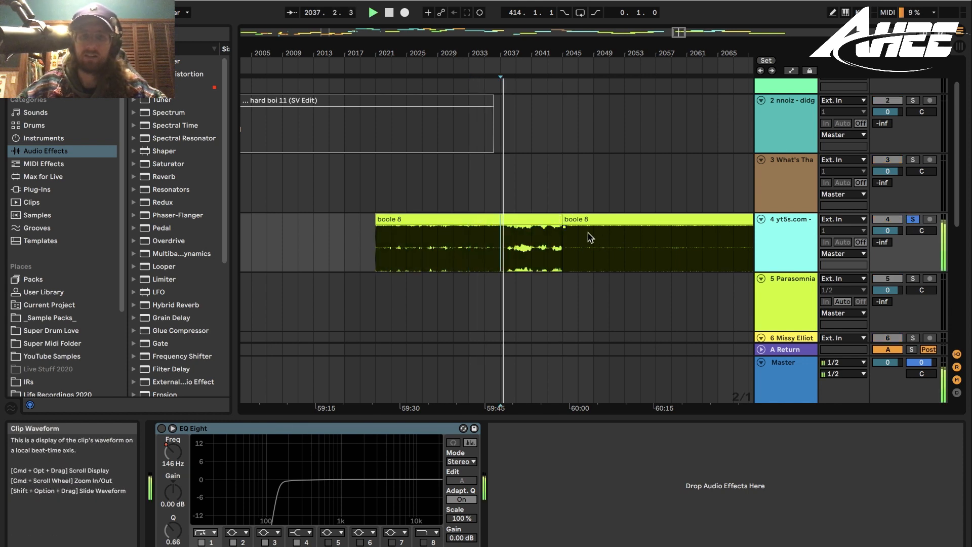
# - Try extending the first boole 8 clip's end on track 4 to bar 2053, and undo the clip extensions
pyautogui.moveTo(559, 219); pyautogui.dragTo(624, 220)
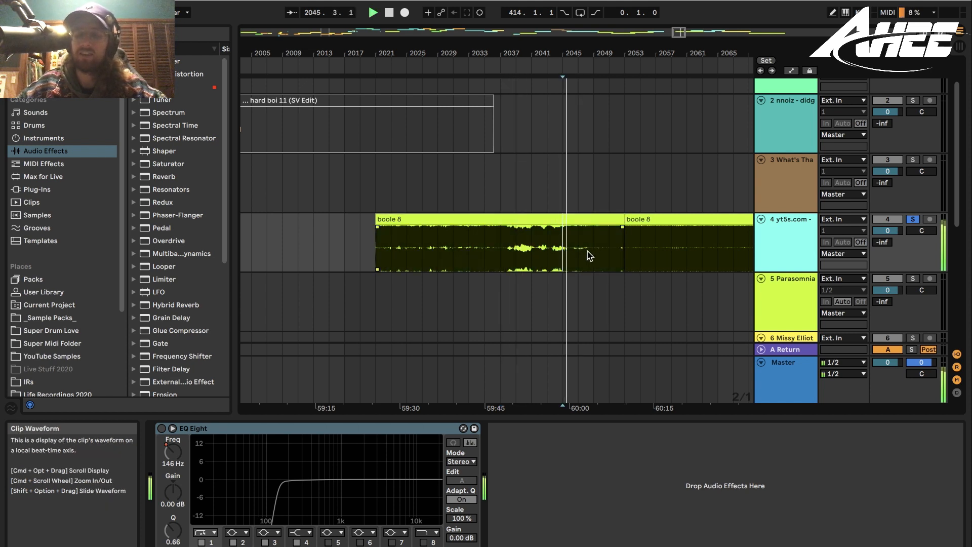
pyautogui.press('super+z')
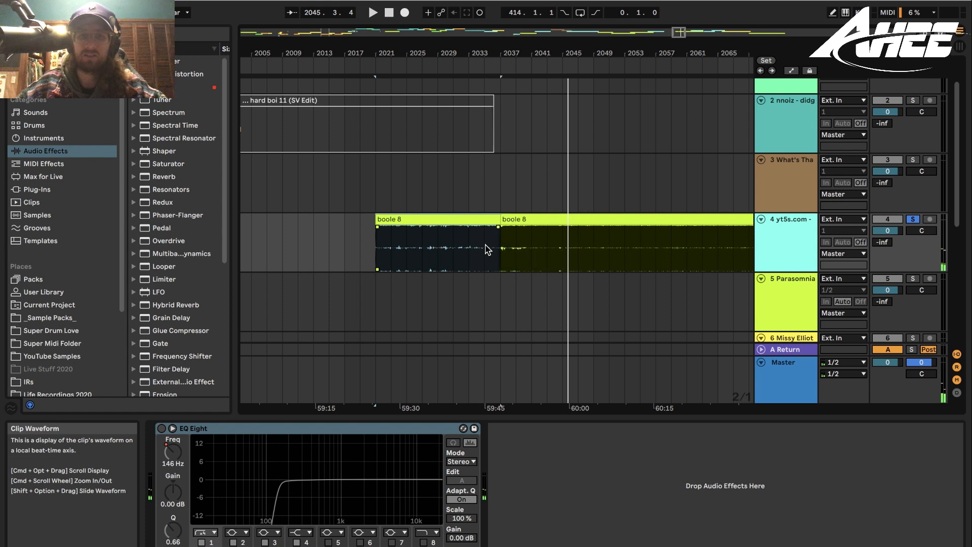
# - Play the transition between the two boole 8 clips on track 4 from bar 2035
pyautogui.click(493, 251)
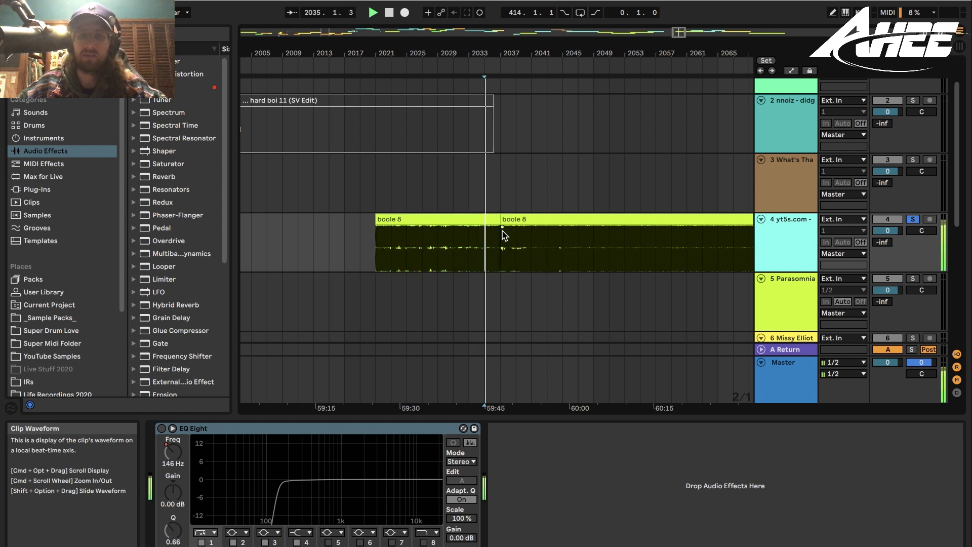
pyautogui.scroll(5, 489, 245)
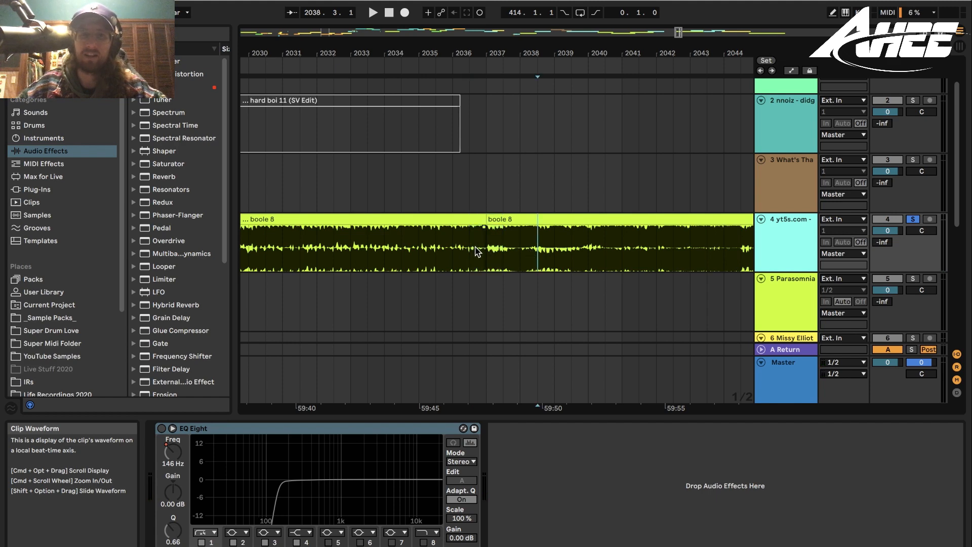
pyautogui.scroll(-5, 476, 248)
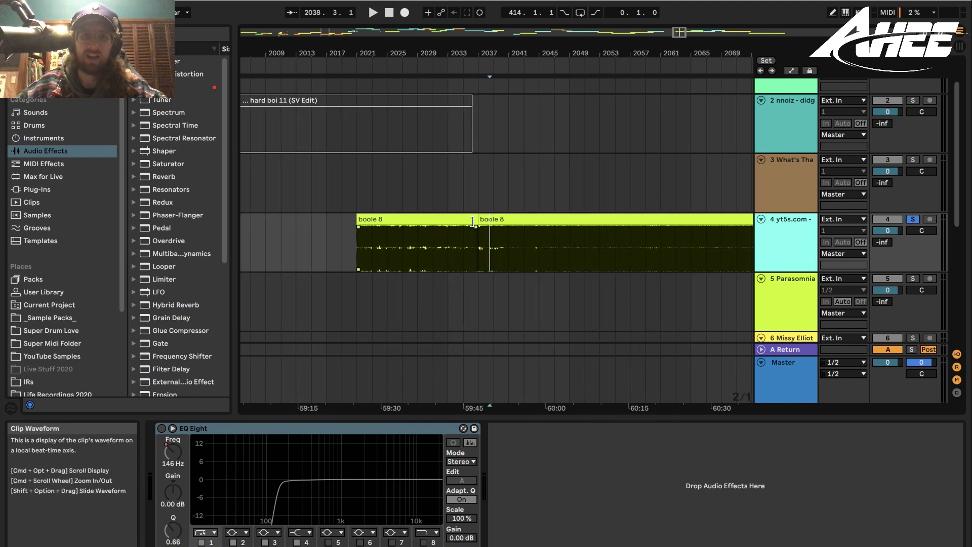
# - Try extending the second boole 8 clip's start back to bar 2005 and separating bars 2029 to 2037, and undo the edits
pyautogui.moveTo(480, 221); pyautogui.dragTo(215, 241)
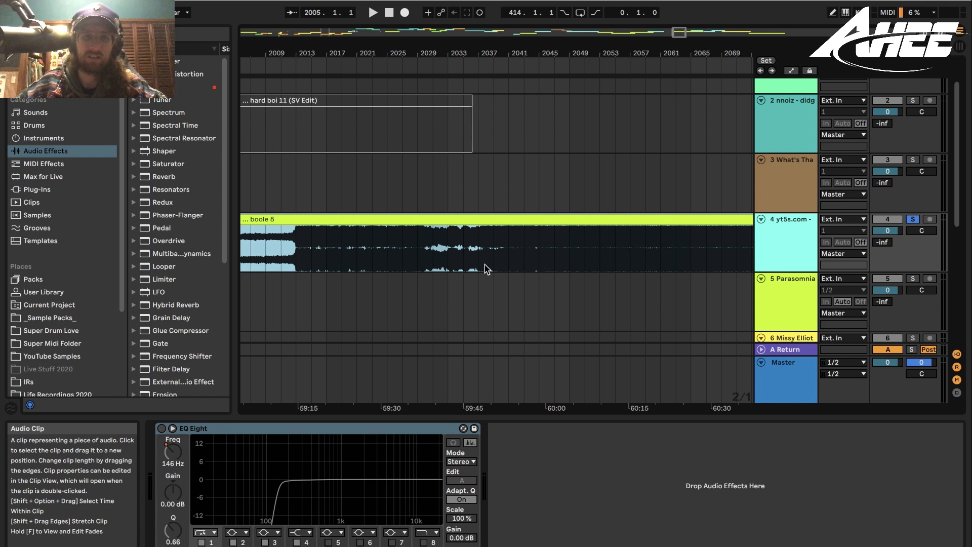
pyautogui.moveTo(417, 249); pyautogui.dragTo(508, 251)
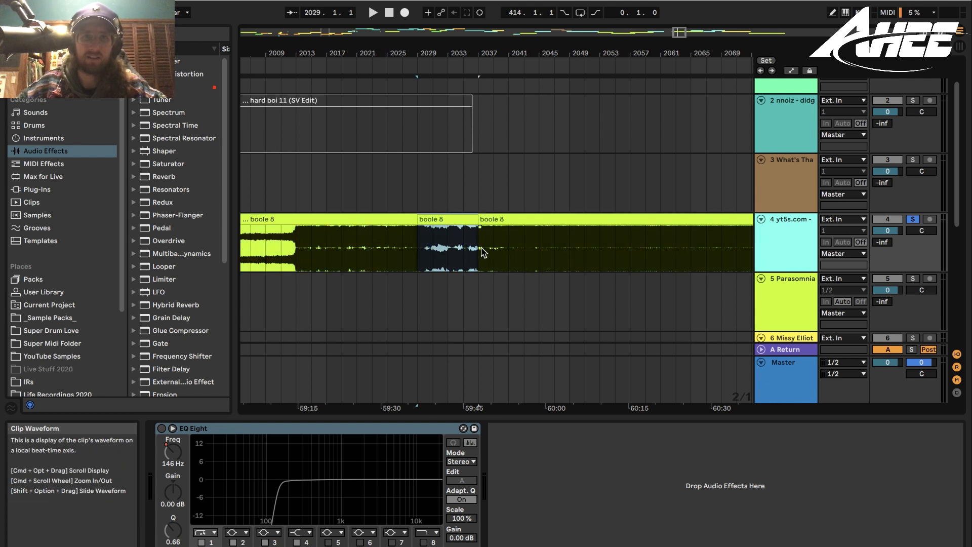
pyautogui.press('super+z')
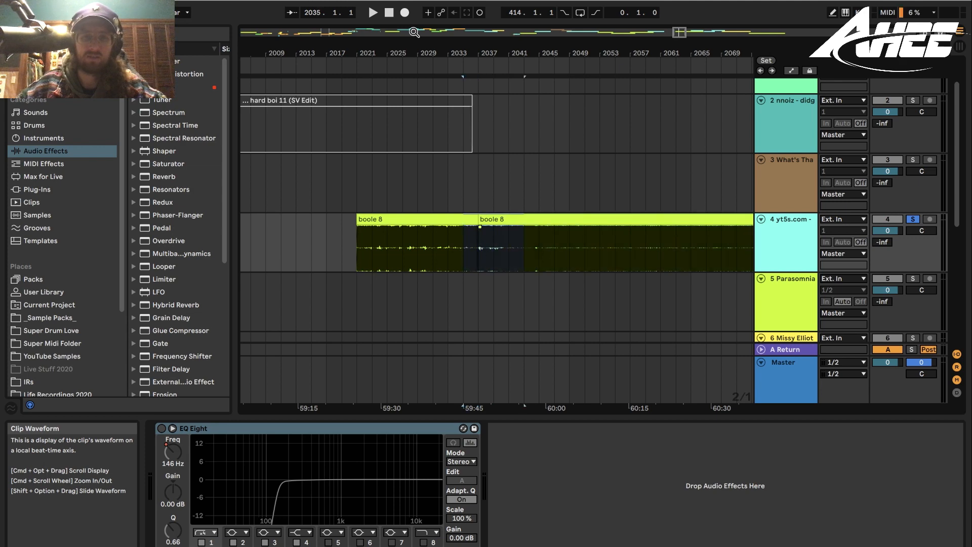
# - Examine the clips around boole 8 and Cave womp 9, and the layered rez drop 5 and fezz 4 section on tracks 5 to 9
pyautogui.moveTo(451, 49); pyautogui.dragTo(447, 49)
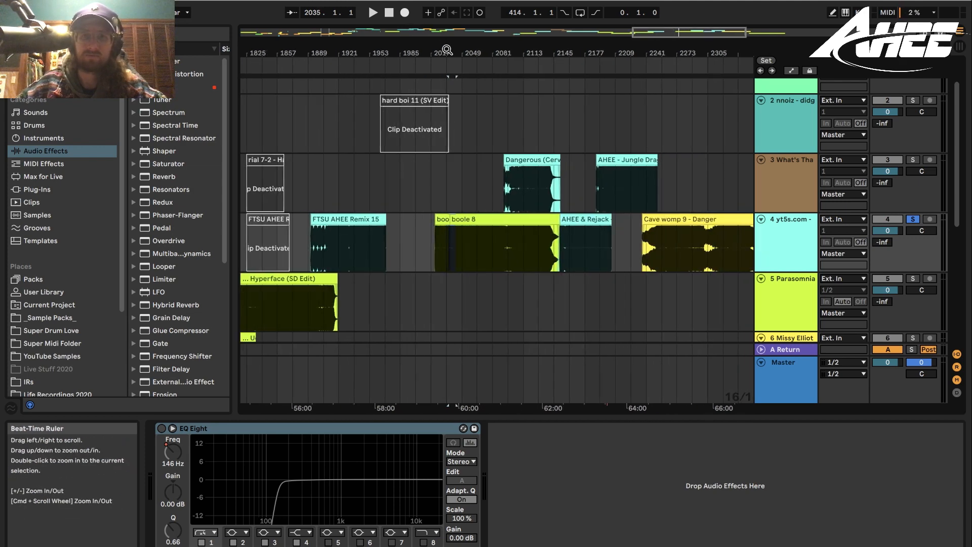
pyautogui.scroll(-5, 567, 223)
pyautogui.scroll(3, 567, 214)
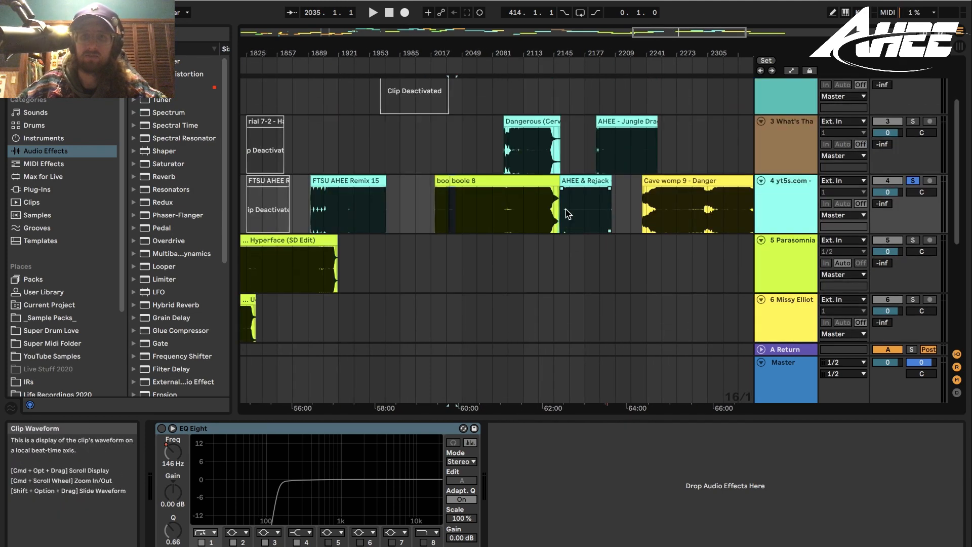
pyautogui.moveTo(683, 47); pyautogui.dragTo(683, 24)
pyautogui.scroll(-5, 440, 255)
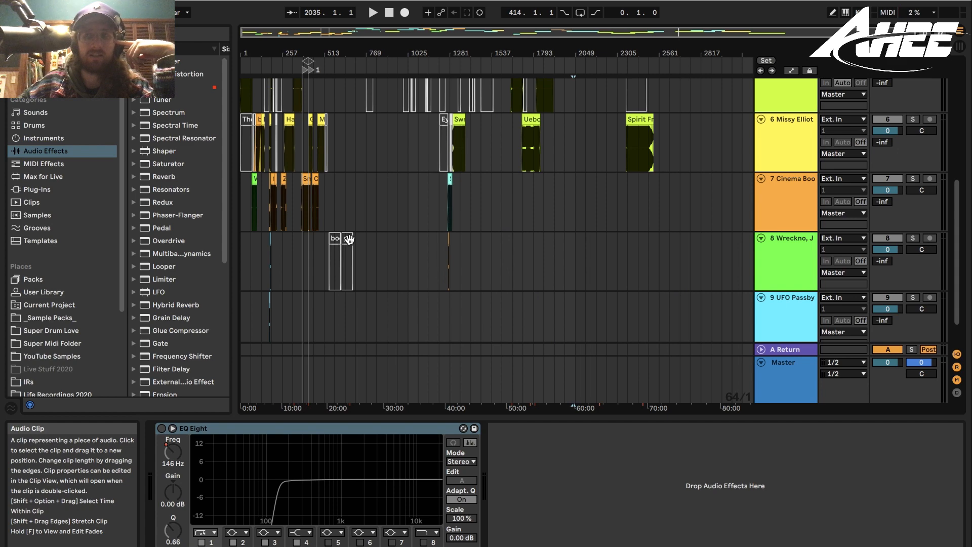
pyautogui.moveTo(265, 55); pyautogui.dragTo(260, 74)
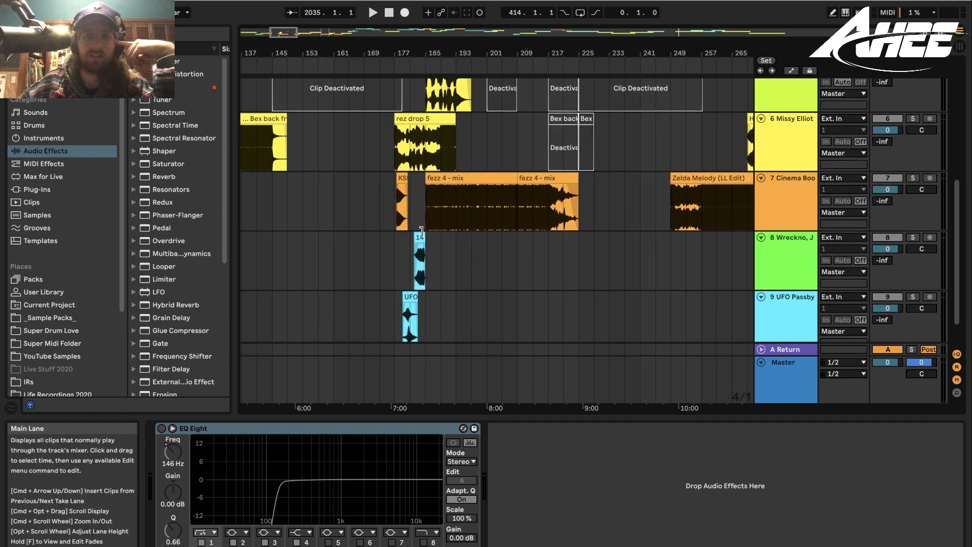
pyautogui.scroll(-3, 424, 238)
pyautogui.scroll(4, 423, 238)
pyautogui.scroll(-4, 425, 238)
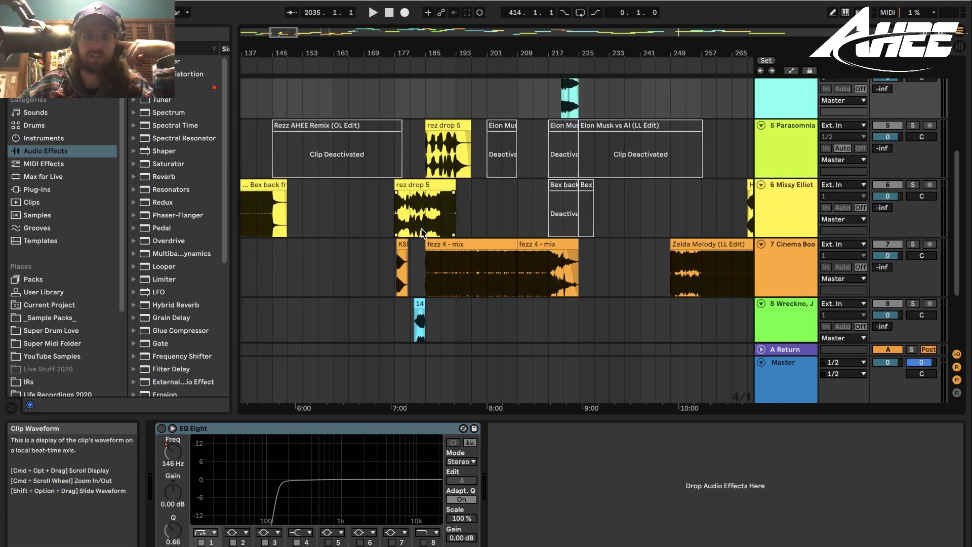
# - Highlight the SDxMF - Cliffs 5 - AHEE Remix clip on track 3 from bar 1049 to about bar 1121
pyautogui.moveTo(543, 53); pyautogui.dragTo(507, 20)
pyautogui.scroll(3, 304, 288)
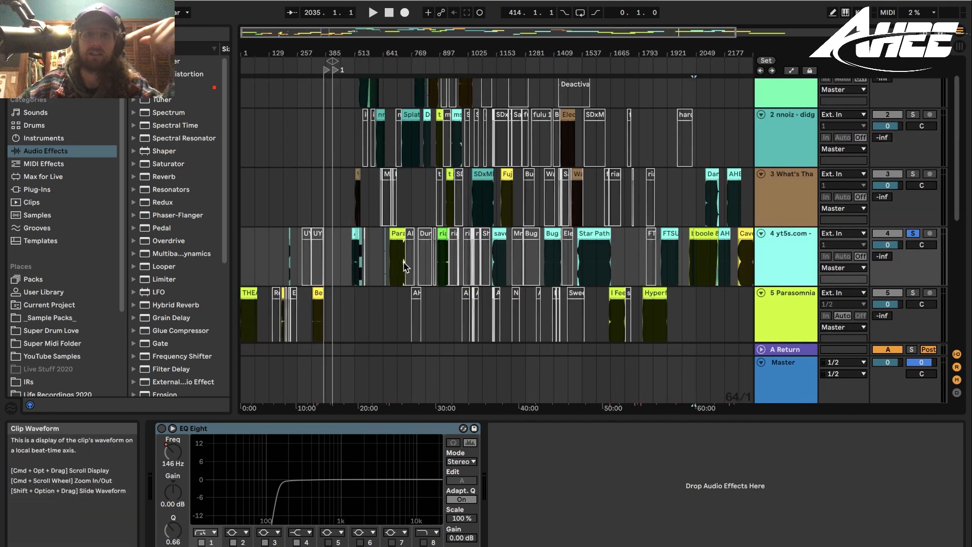
pyautogui.scroll(2, 525, 260)
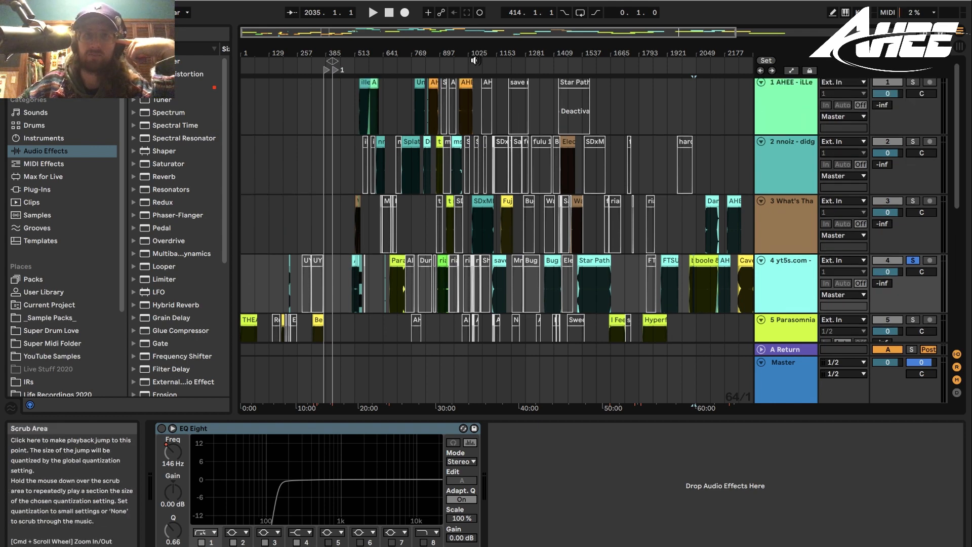
pyautogui.moveTo(473, 54); pyautogui.dragTo(523, 83)
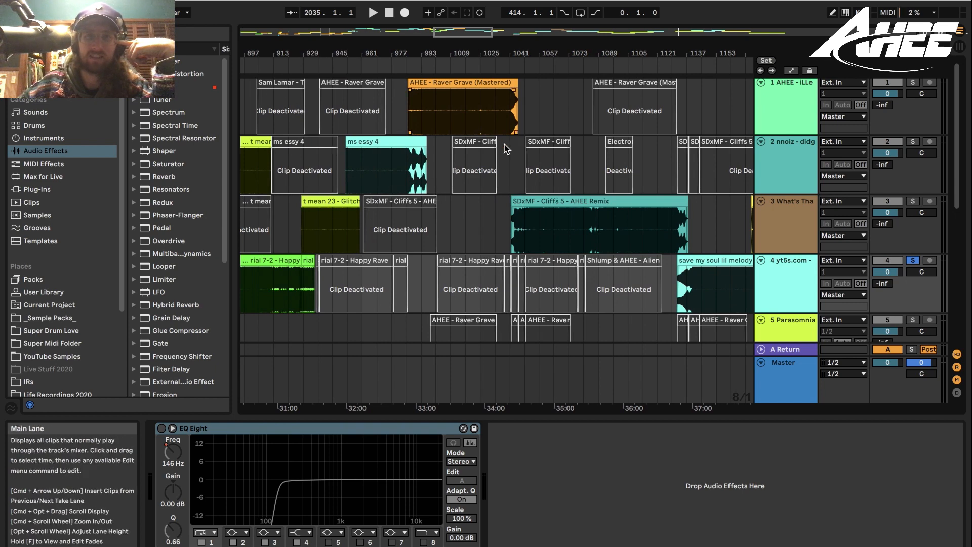
pyautogui.moveTo(486, 54); pyautogui.dragTo(393, 54)
pyautogui.click(387, 229)
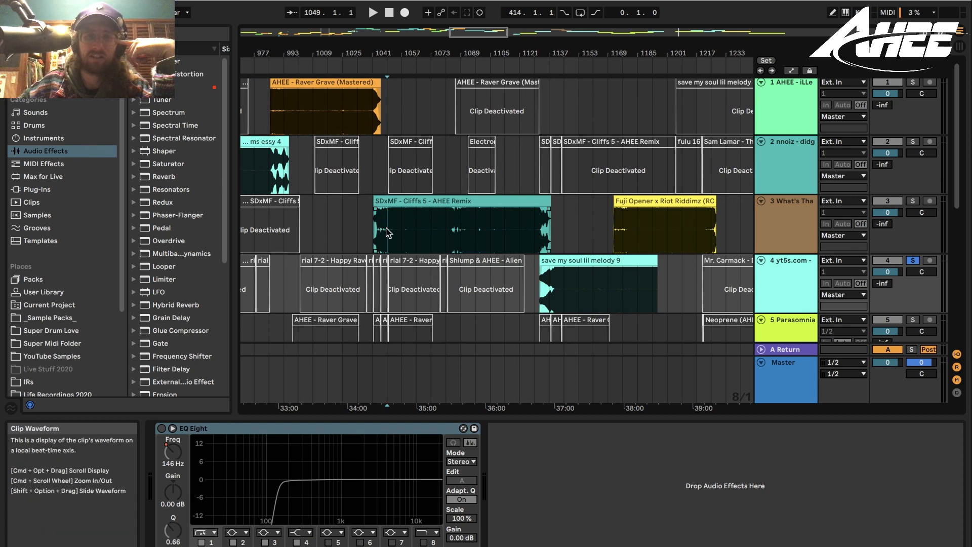
pyautogui.moveTo(523, 225); pyautogui.dragTo(526, 220)
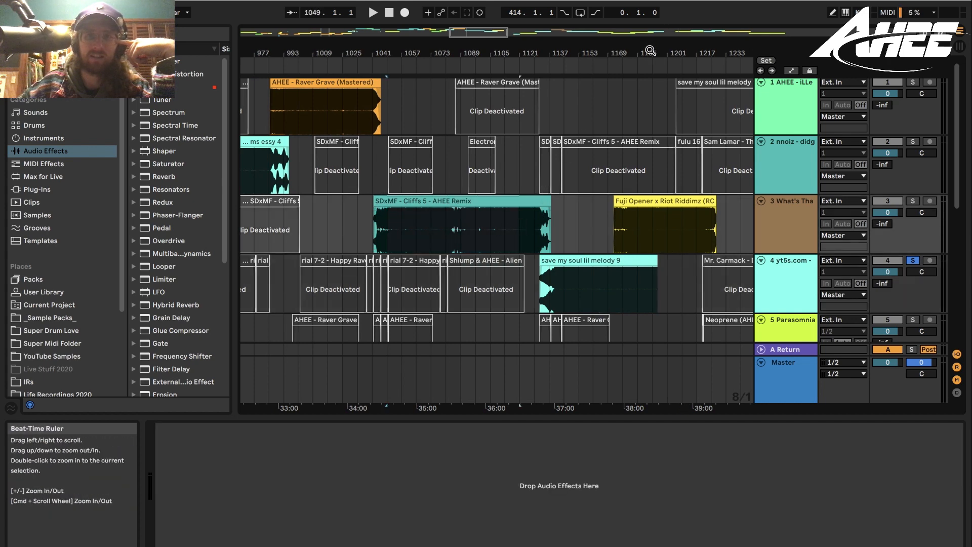
# - Examine the active and deactivated clips from bar 1153 to 1409 across all tracks, and the layout of the whole set
pyautogui.hscroll(10, 651, 50)
pyautogui.scroll(-5, 420, 177)
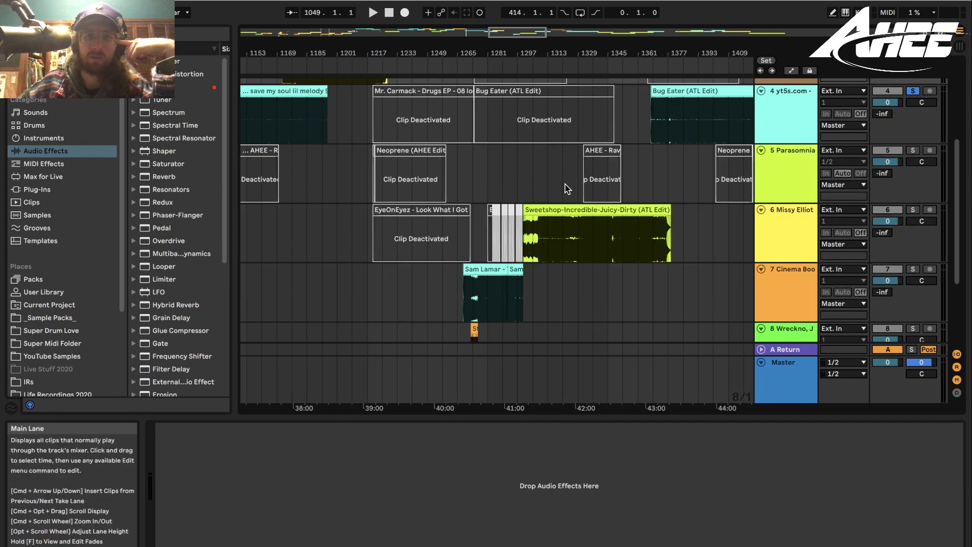
pyautogui.scroll(5, 531, 189)
pyautogui.scroll(-8, 442, 193)
pyautogui.scroll(8, 443, 192)
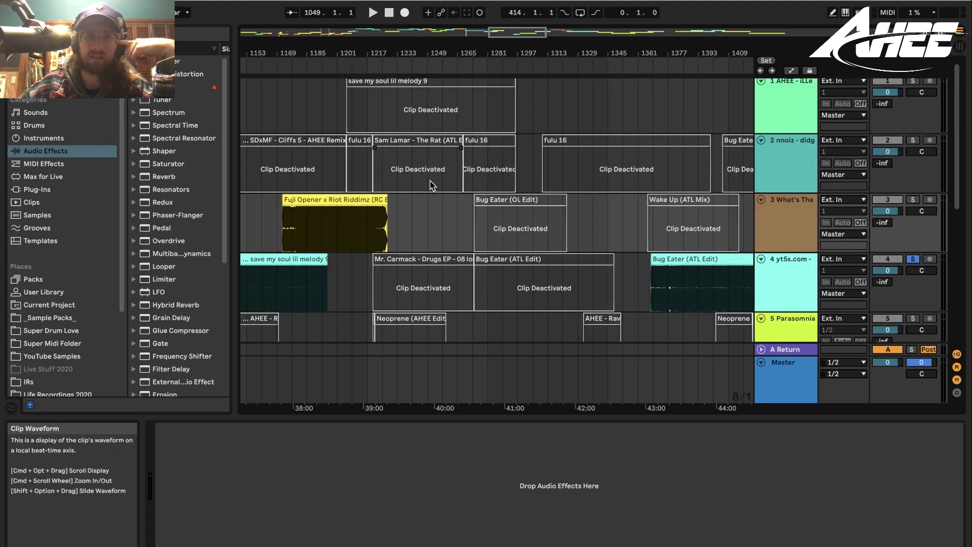
pyautogui.moveTo(424, 53); pyautogui.dragTo(293, 13)
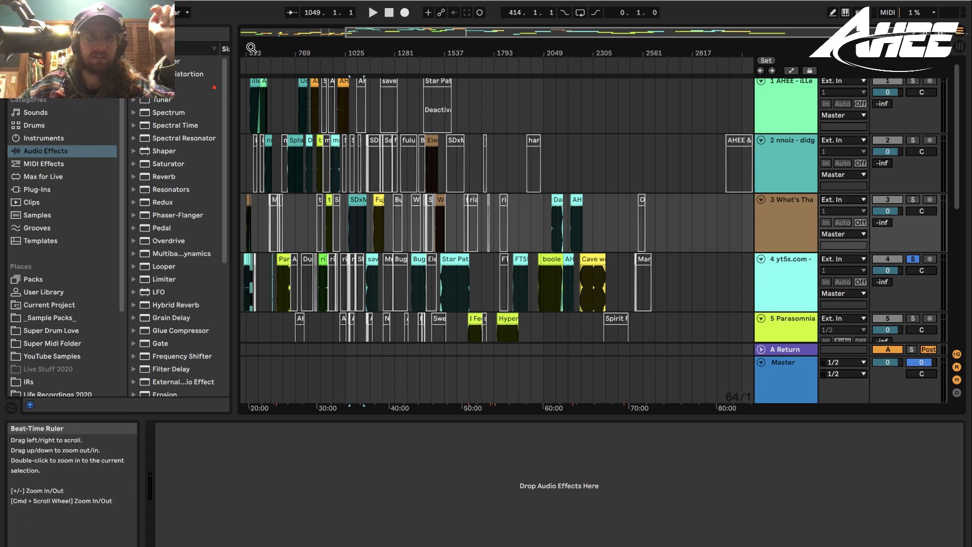
pyautogui.moveTo(251, 48); pyautogui.dragTo(271, 31)
pyautogui.scroll(-5, 346, 204)
pyautogui.scroll(5, 658, 238)
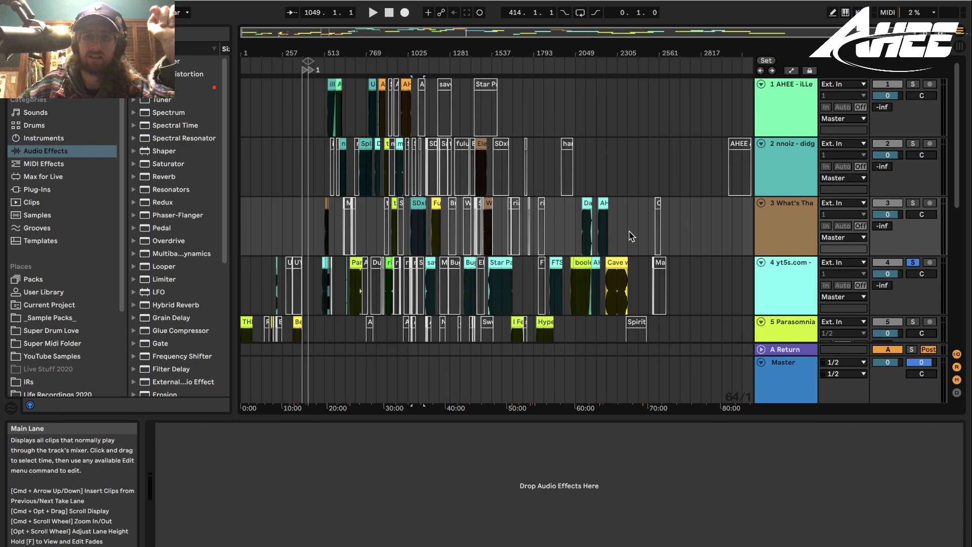
pyautogui.moveTo(590, 53)
pyautogui.mouseDown()
pyautogui.moveTo(586, 78)
pyautogui.moveTo(586, 51)
pyautogui.mouseUp()
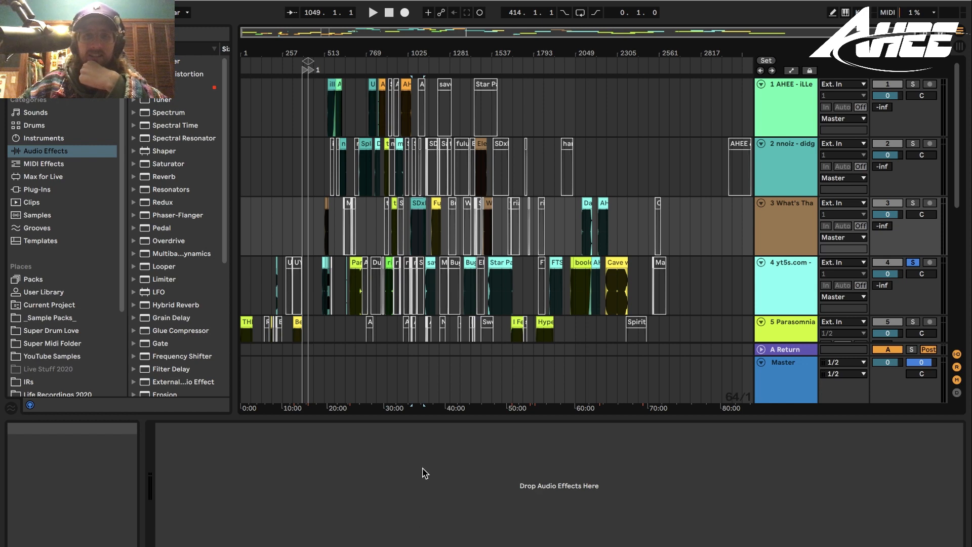
# - Display the automation envelope for EQ Eight's filter 1 frequency on track 4 around the ACRAZE clips
pyautogui.click(777, 388)
pyautogui.click(794, 245)
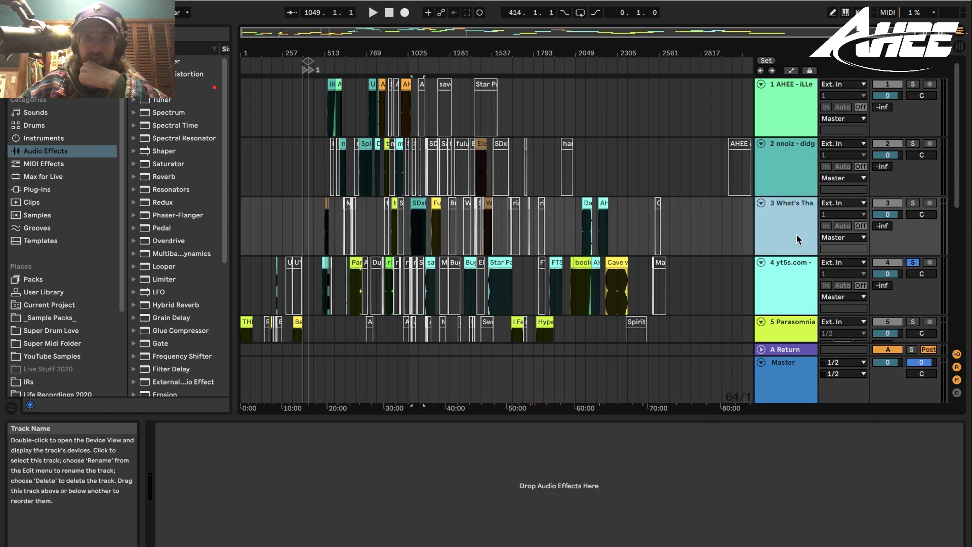
pyautogui.click(802, 289)
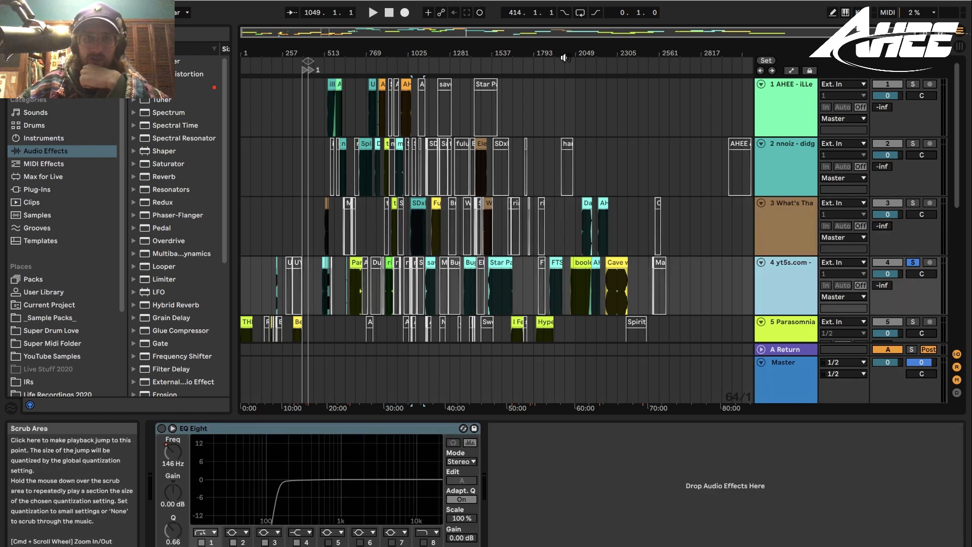
pyautogui.moveTo(560, 54); pyautogui.dragTo(563, 107)
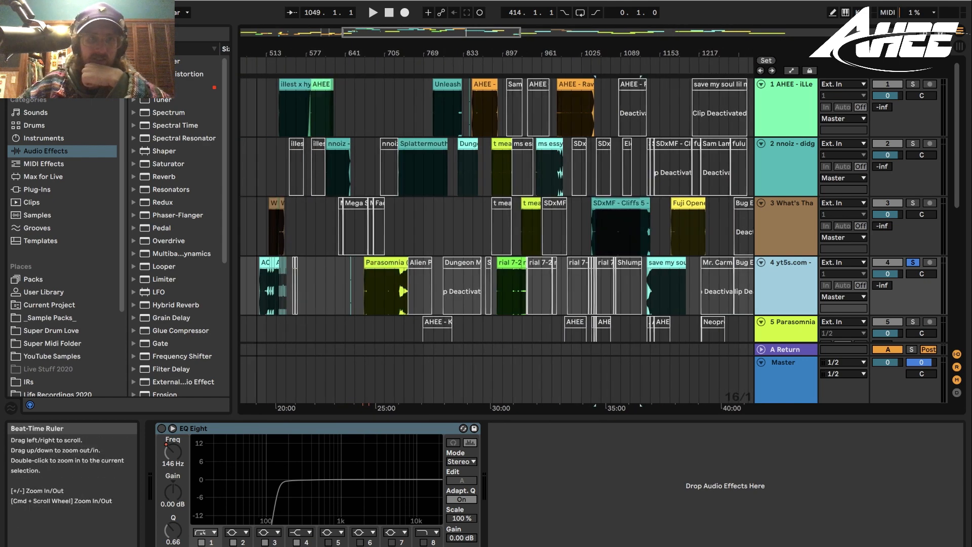
pyautogui.moveTo(257, 53); pyautogui.dragTo(257, 152)
pyautogui.click(174, 452)
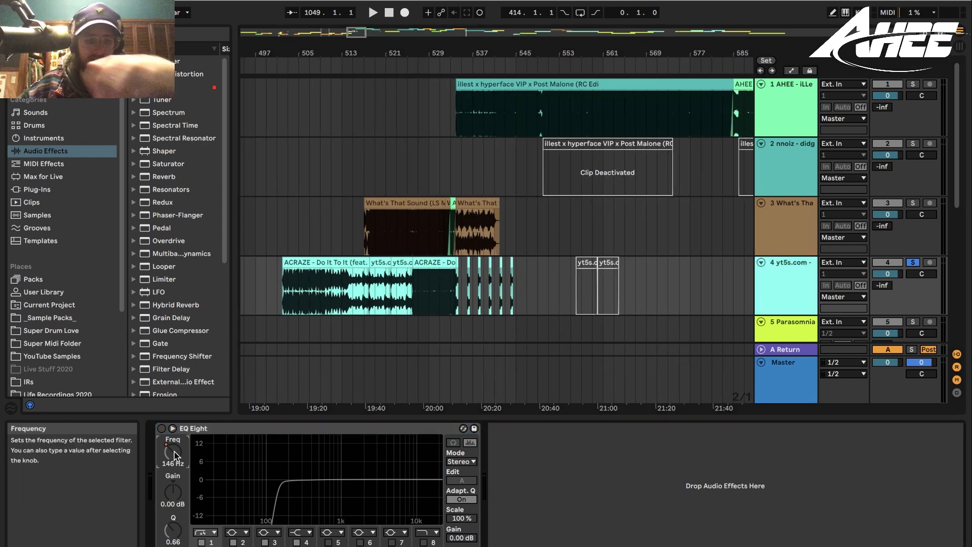
pyautogui.press('a')
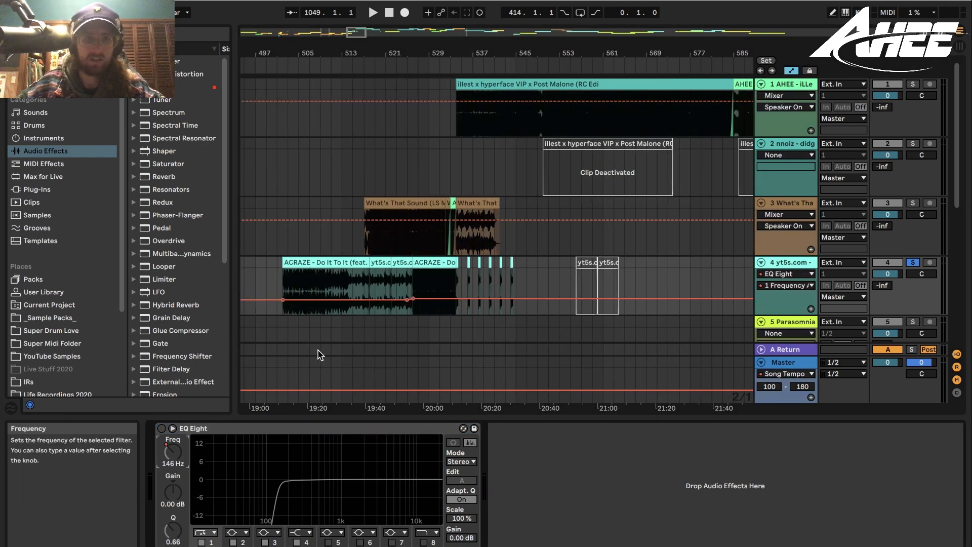
# - Automate EQ Eight's Device On parameter on track 4 so it is on only from about bar 514 to 519
pyautogui.click(162, 428)
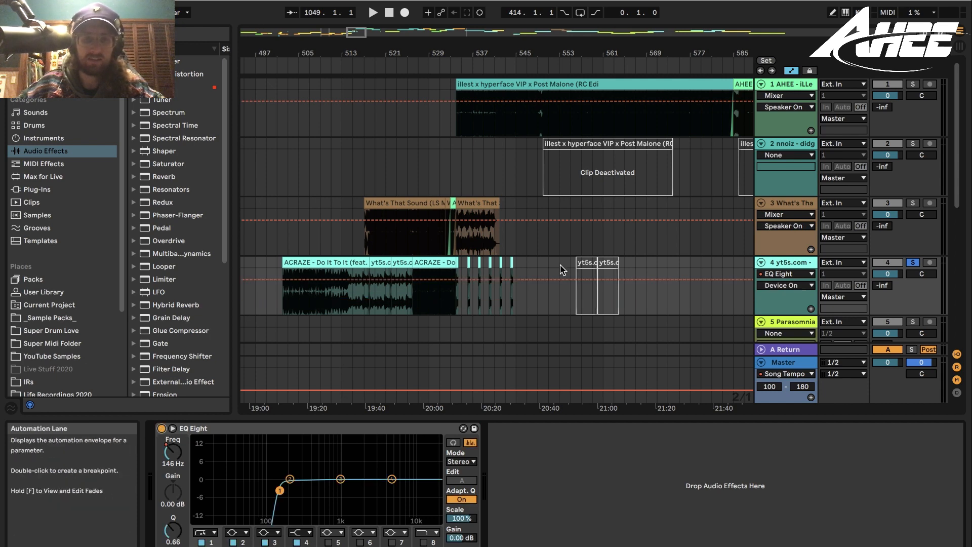
pyautogui.moveTo(589, 408); pyautogui.dragTo(602, 400)
pyautogui.click(162, 428)
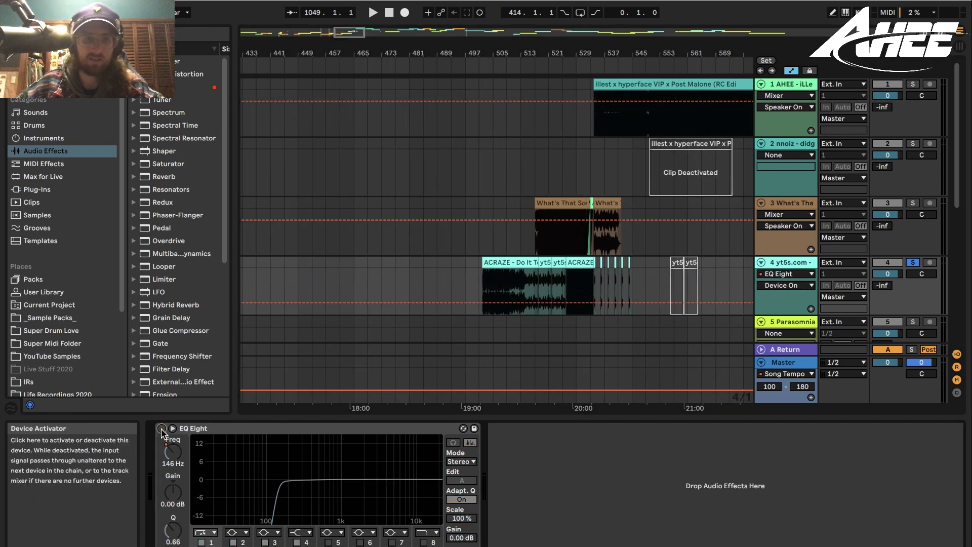
pyautogui.click(161, 428)
pyautogui.click(161, 428)
pyautogui.click(161, 429)
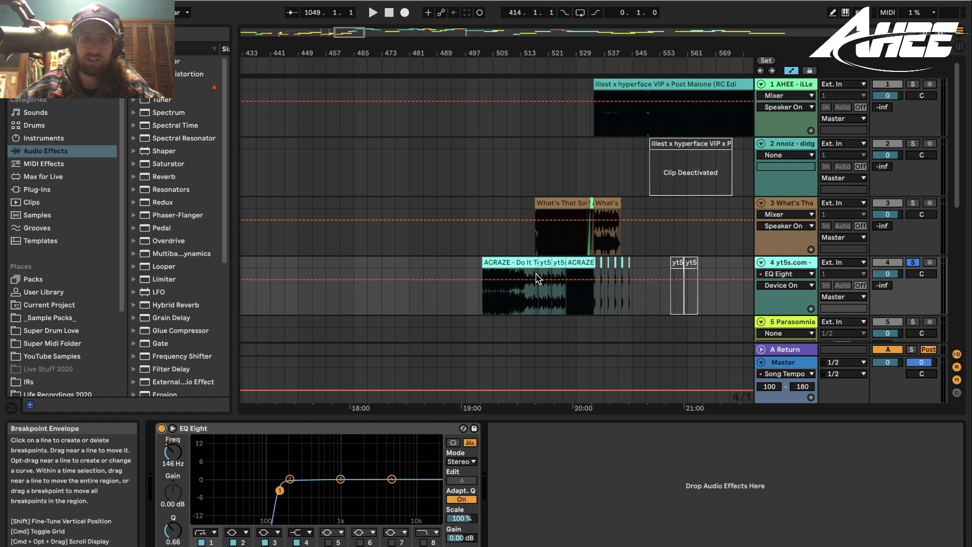
pyautogui.moveTo(514, 280)
pyautogui.mouseDown()
pyautogui.moveTo(514, 302)
pyautogui.moveTo(525, 279)
pyautogui.moveTo(541, 302)
pyautogui.mouseUp()
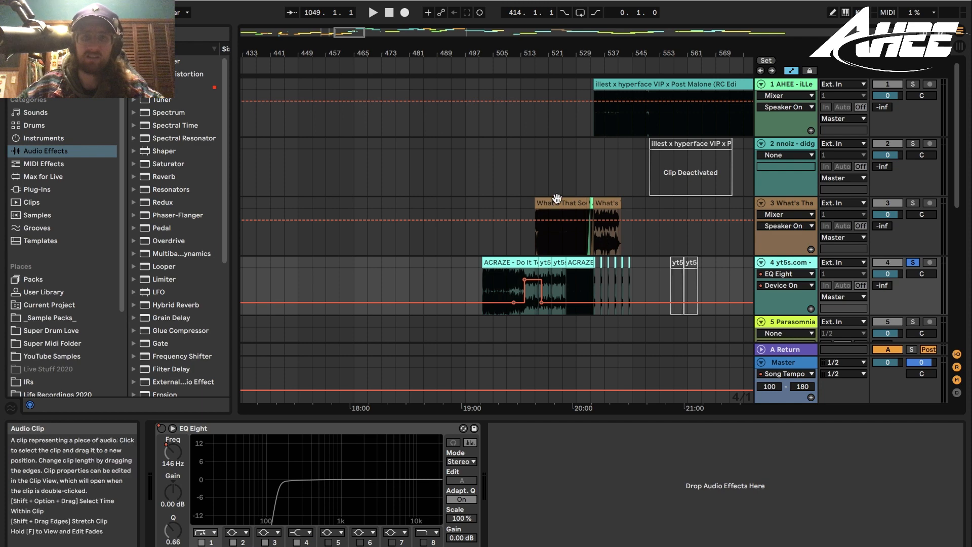
# - Open the clip settings of illest x hyperface VIP x Post Malone on track 1 and examine the clips around bar 534
pyautogui.moveTo(572, 46); pyautogui.dragTo(394, 48)
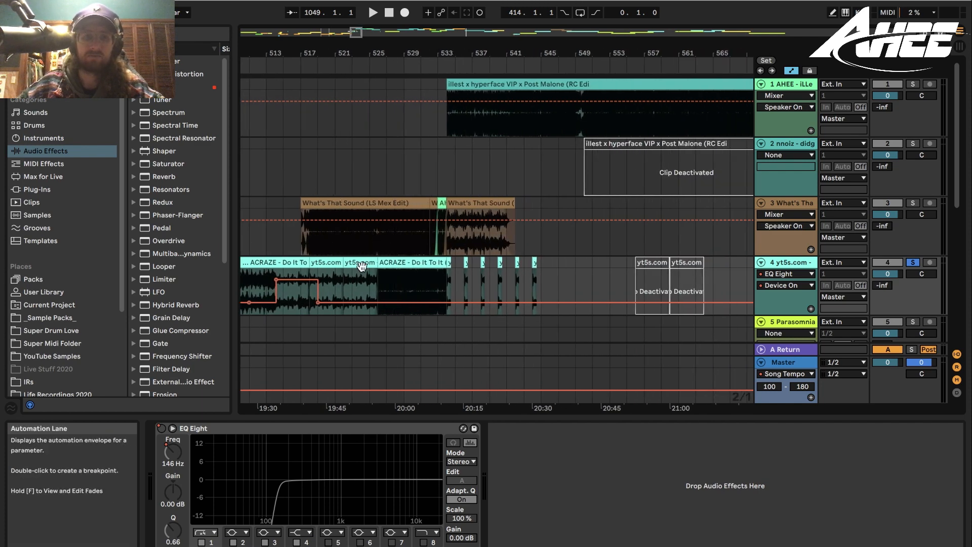
pyautogui.click(551, 81)
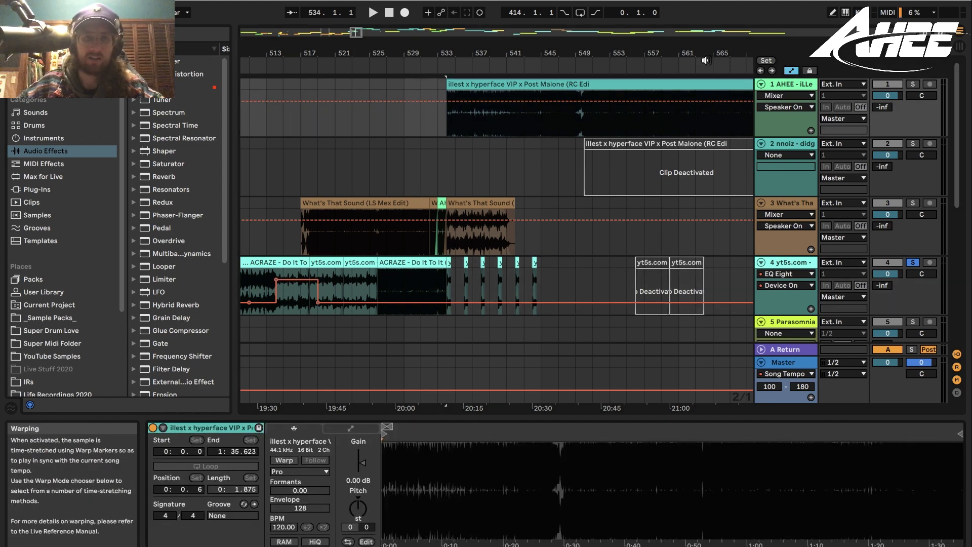
pyautogui.moveTo(559, 45); pyautogui.dragTo(555, 48)
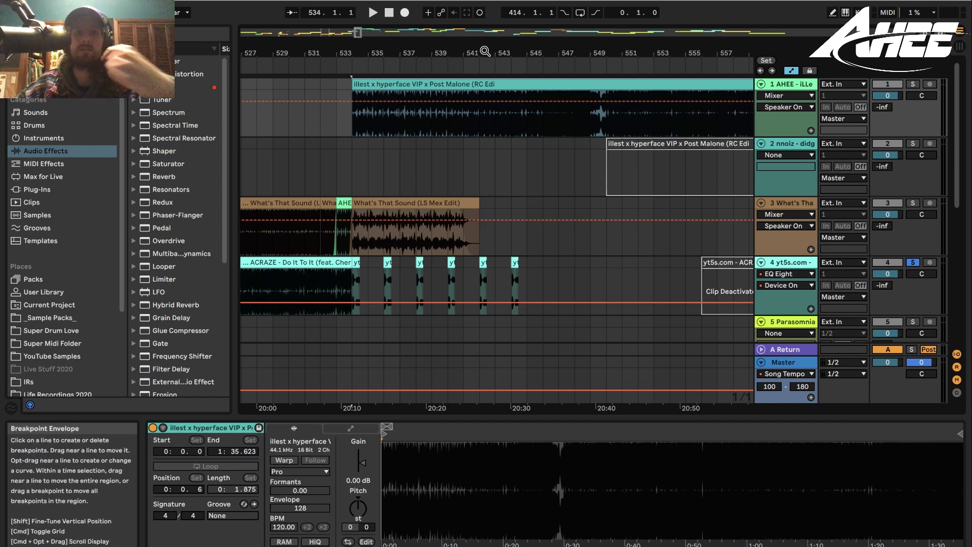
# - Show the Master track's Song Tempo automation in its own lane around the start of the Parasomnia (RC Edit) clip
pyautogui.moveTo(485, 51); pyautogui.dragTo(485, 18)
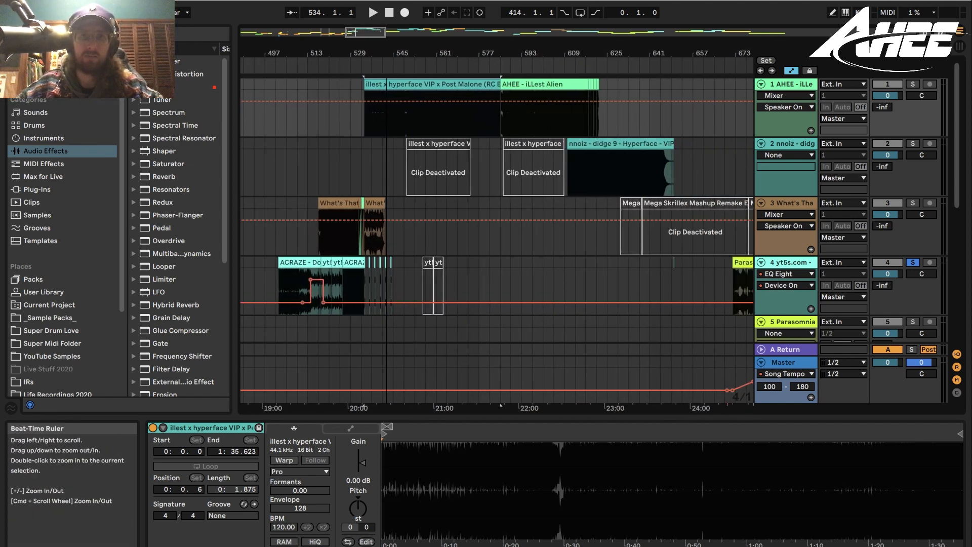
pyautogui.moveTo(386, 18); pyautogui.dragTo(392, 7)
pyautogui.moveTo(581, 53); pyautogui.dragTo(584, 75)
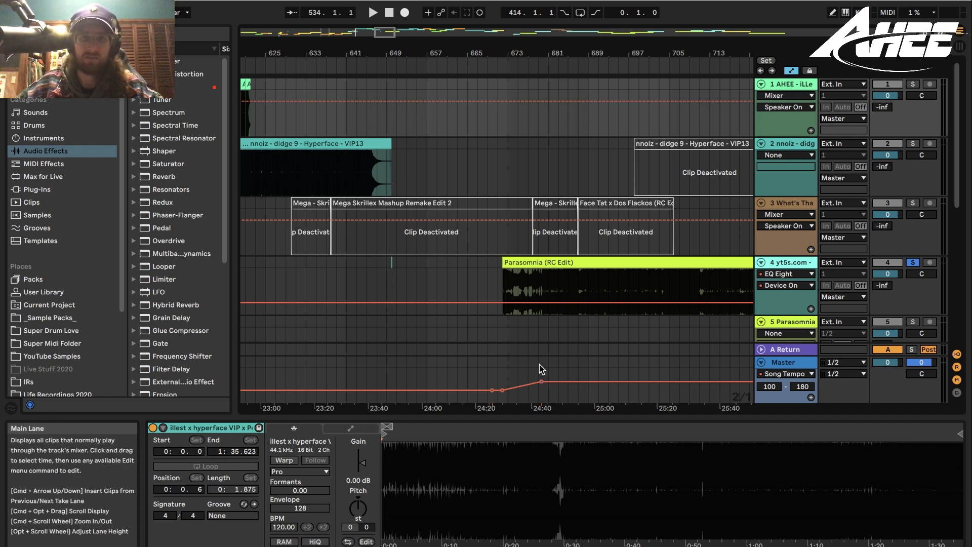
pyautogui.moveTo(547, 370); pyautogui.dragTo(589, 371)
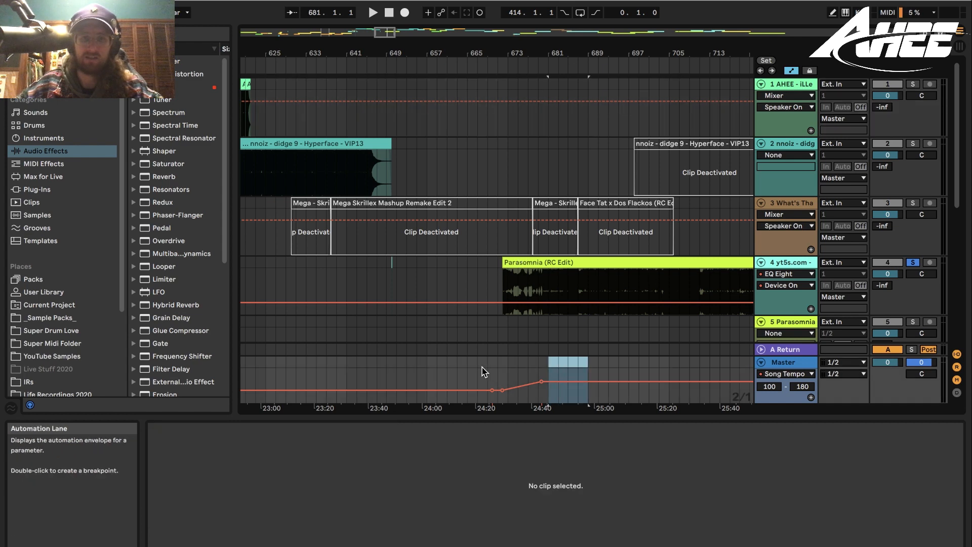
pyautogui.press('a')
pyautogui.press('a')
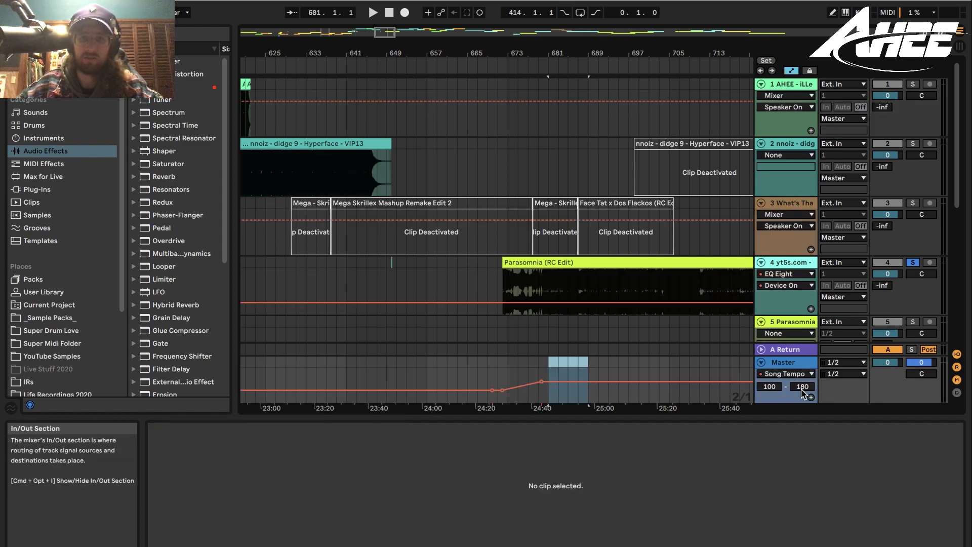
pyautogui.click(811, 397)
pyautogui.scroll(-5, 577, 352)
# - Replace the gradual Song Tempo ramp with an immediate jump to 150 BPM just before the Parasomnia (RC Edit) clip
pyautogui.click(568, 382)
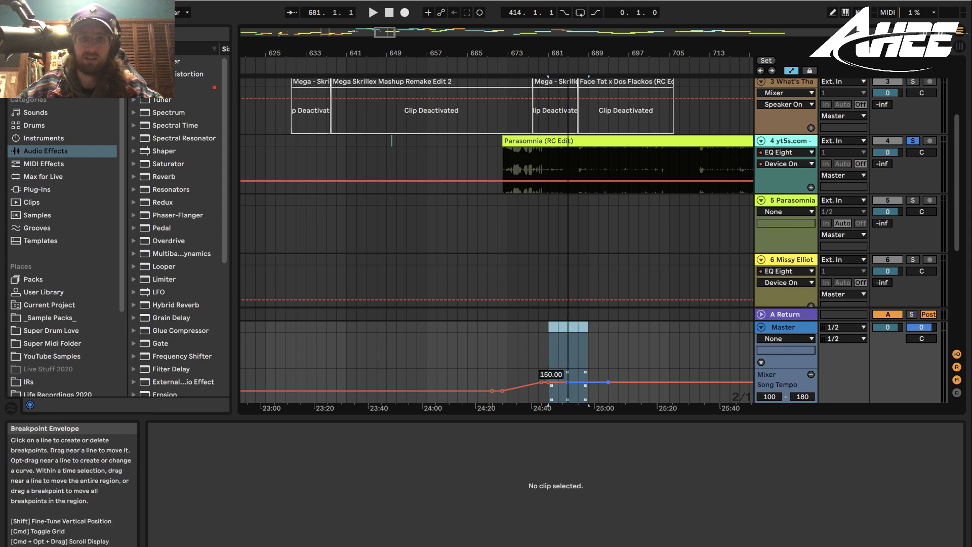
pyautogui.moveTo(586, 399); pyautogui.dragTo(630, 400)
pyautogui.moveTo(491, 383); pyautogui.dragTo(490, 375)
# - Turn off warping for the Parasomnia (RC Edit) clip on track 4
pyautogui.click(536, 147)
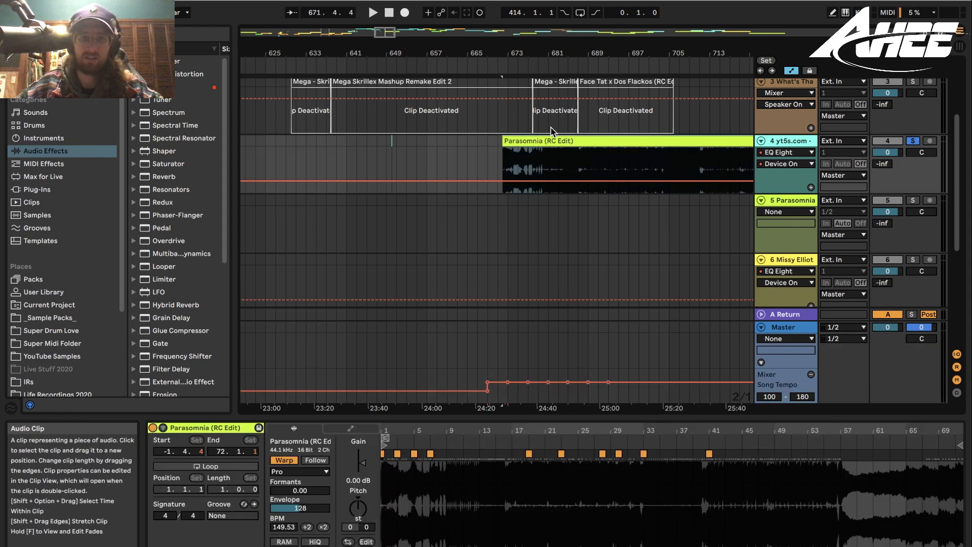
pyautogui.moveTo(592, 47); pyautogui.dragTo(438, 50)
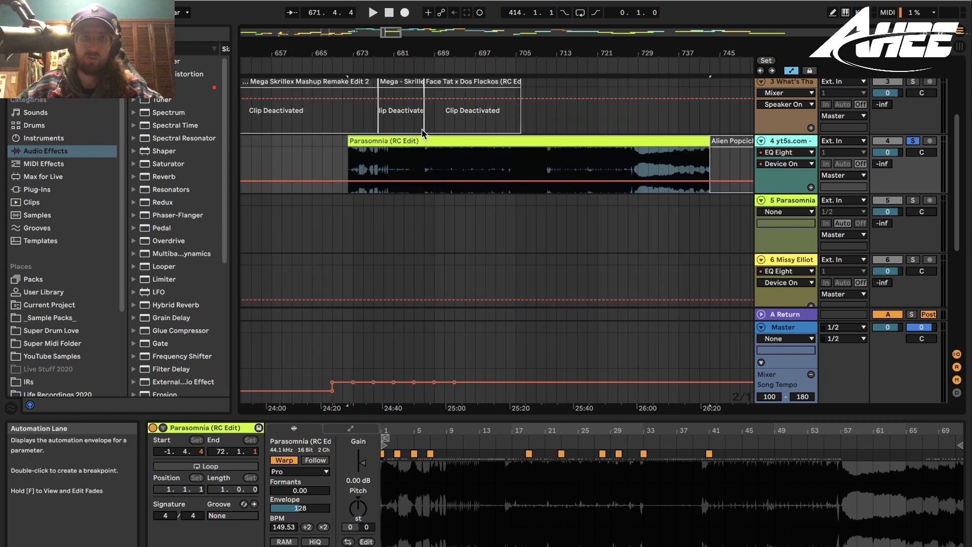
pyautogui.click(286, 462)
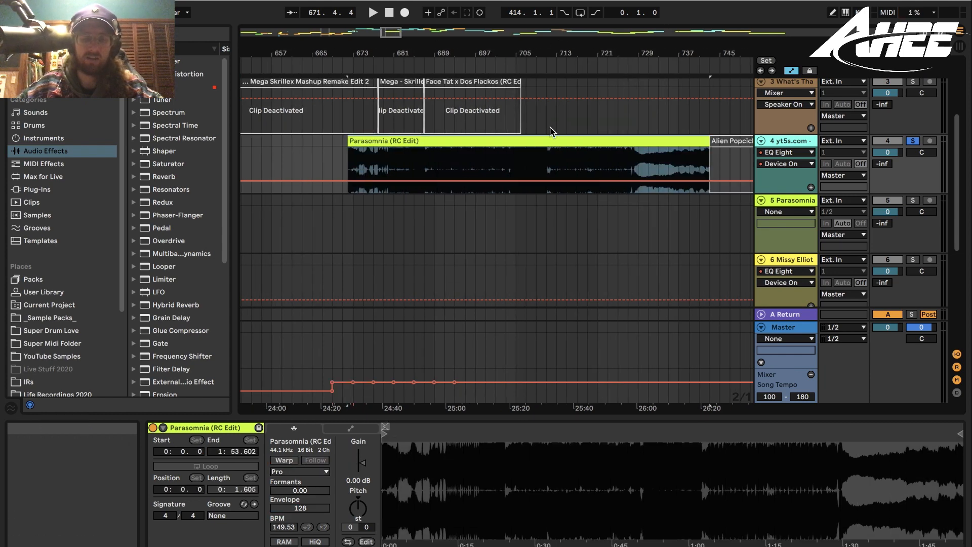
pyautogui.click(411, 142)
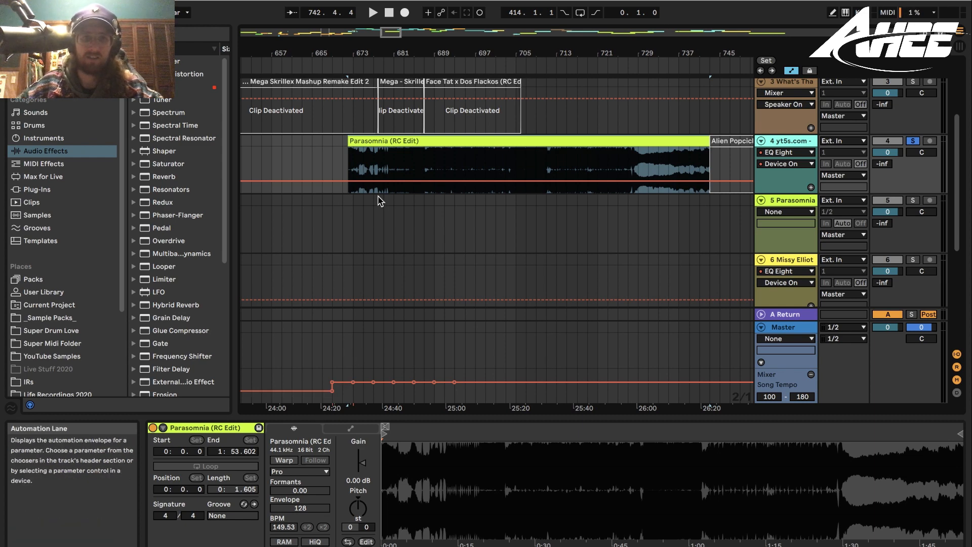
# - Undo the Parasomnia clip's warp change and the edits that made the Song Tempo jump
pyautogui.press('super+z')
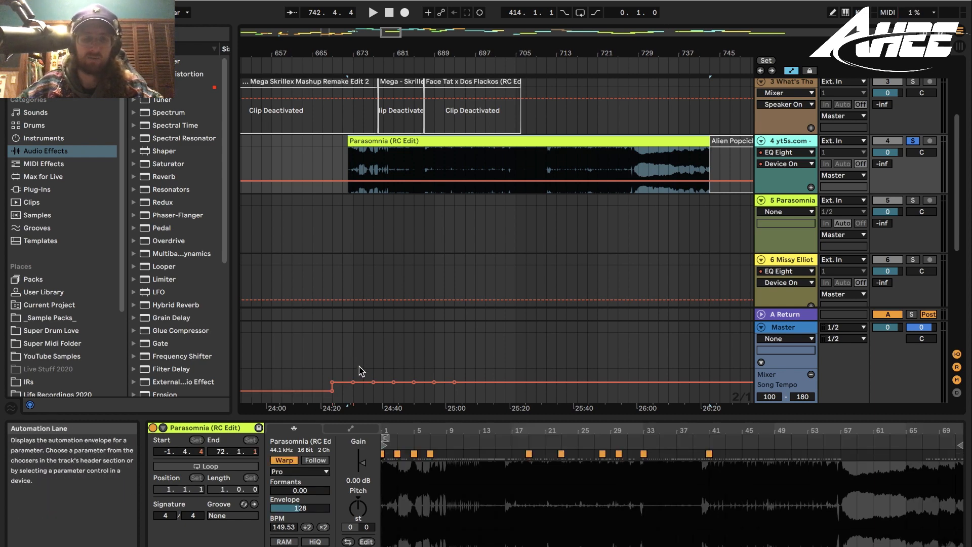
pyautogui.press('super+z')
pyautogui.press('super+z')
pyautogui.press('super+z')
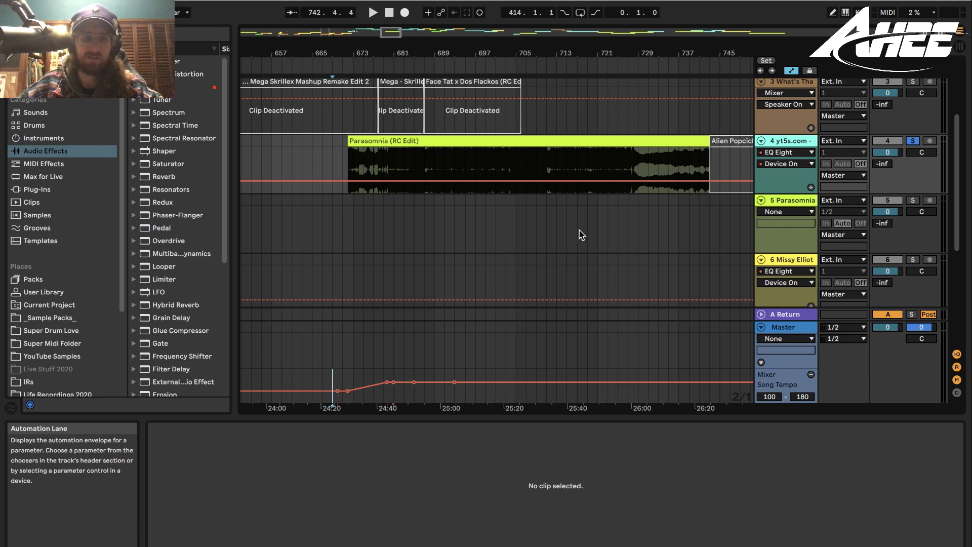
# - Examine the active and deactivated clips from Parasomnia (RC Edit) onward, and the tempo automation across the whole set
pyautogui.moveTo(575, 50); pyautogui.dragTo(574, 36)
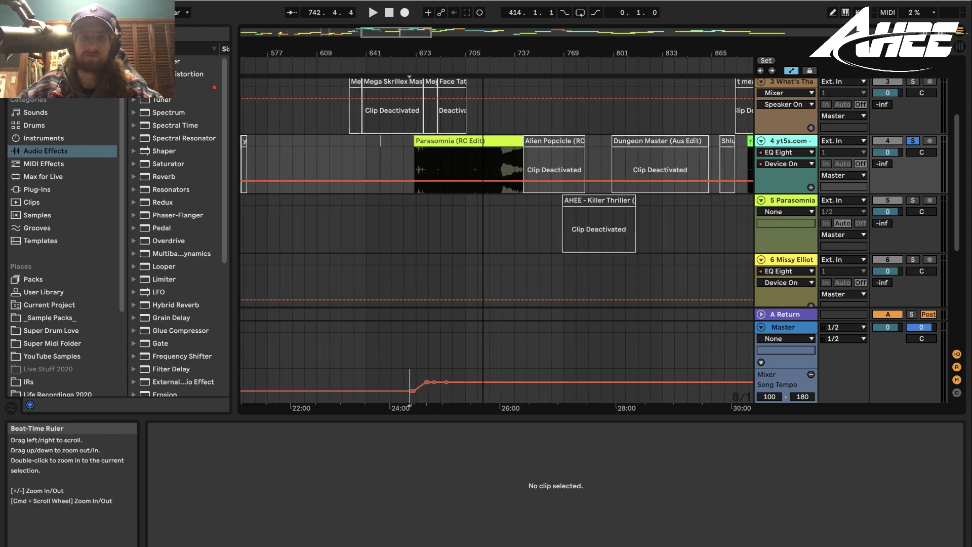
pyautogui.moveTo(483, 45); pyautogui.dragTo(360, 38)
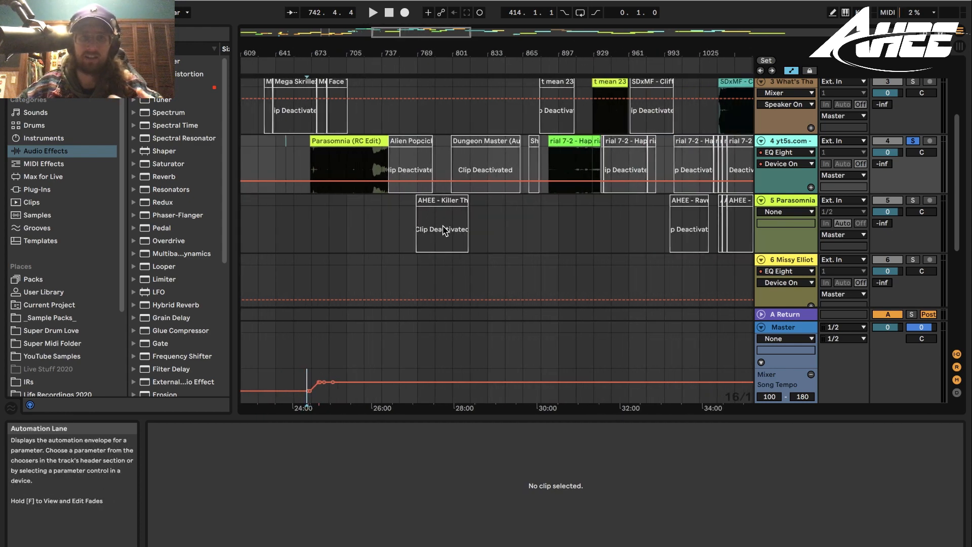
pyautogui.scroll(5, 485, 230)
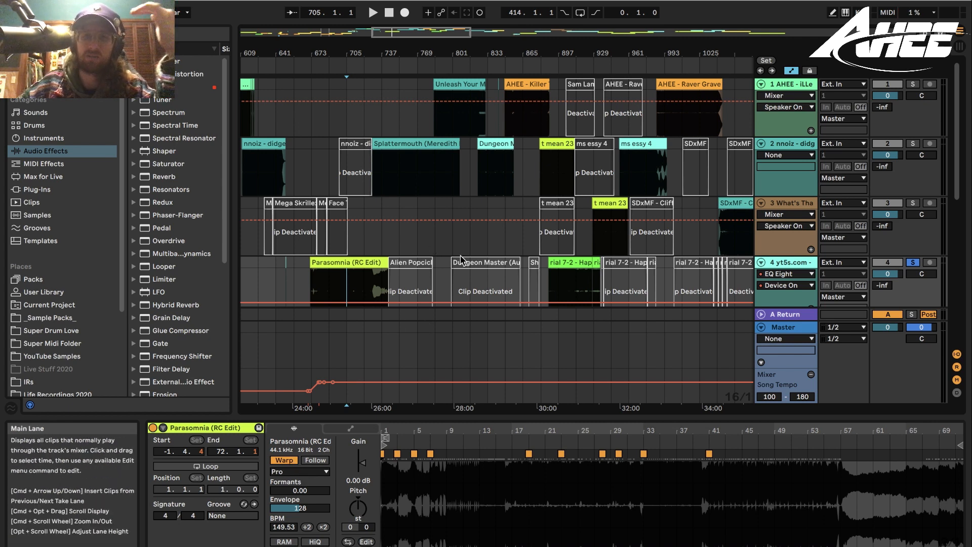
pyautogui.moveTo(556, 408); pyautogui.dragTo(354, 407)
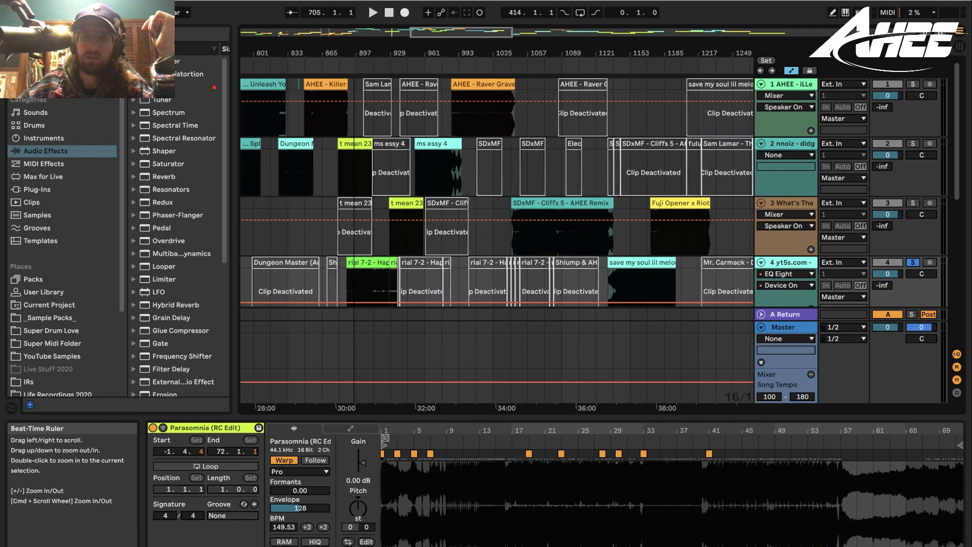
pyautogui.moveTo(354, 54); pyautogui.dragTo(354, 40)
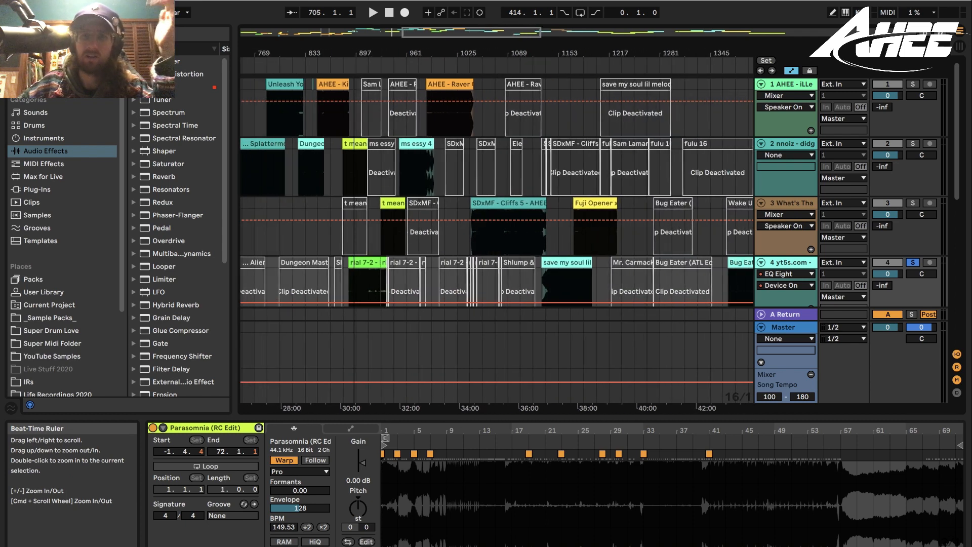
pyautogui.moveTo(354, 39); pyautogui.dragTo(374, 14)
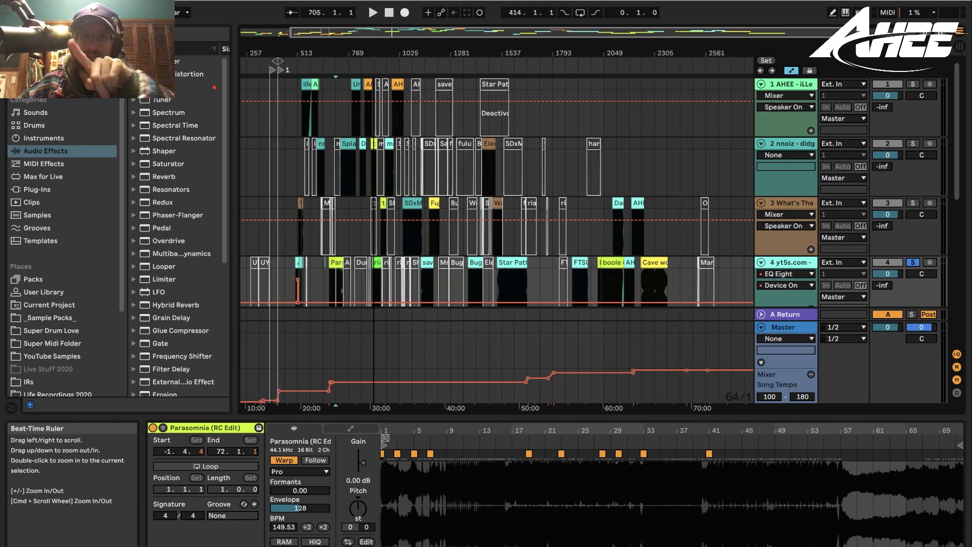
pyautogui.moveTo(374, 54); pyautogui.dragTo(373, 54)
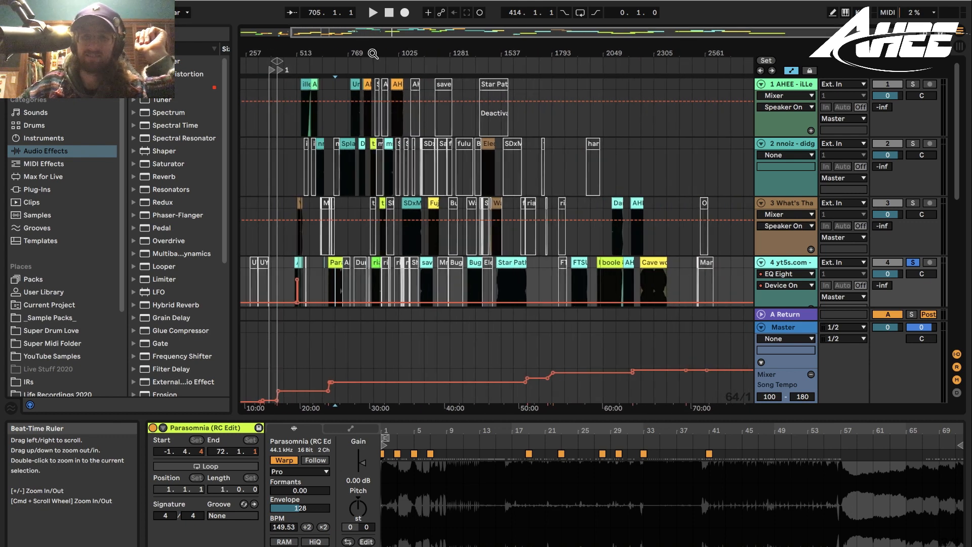